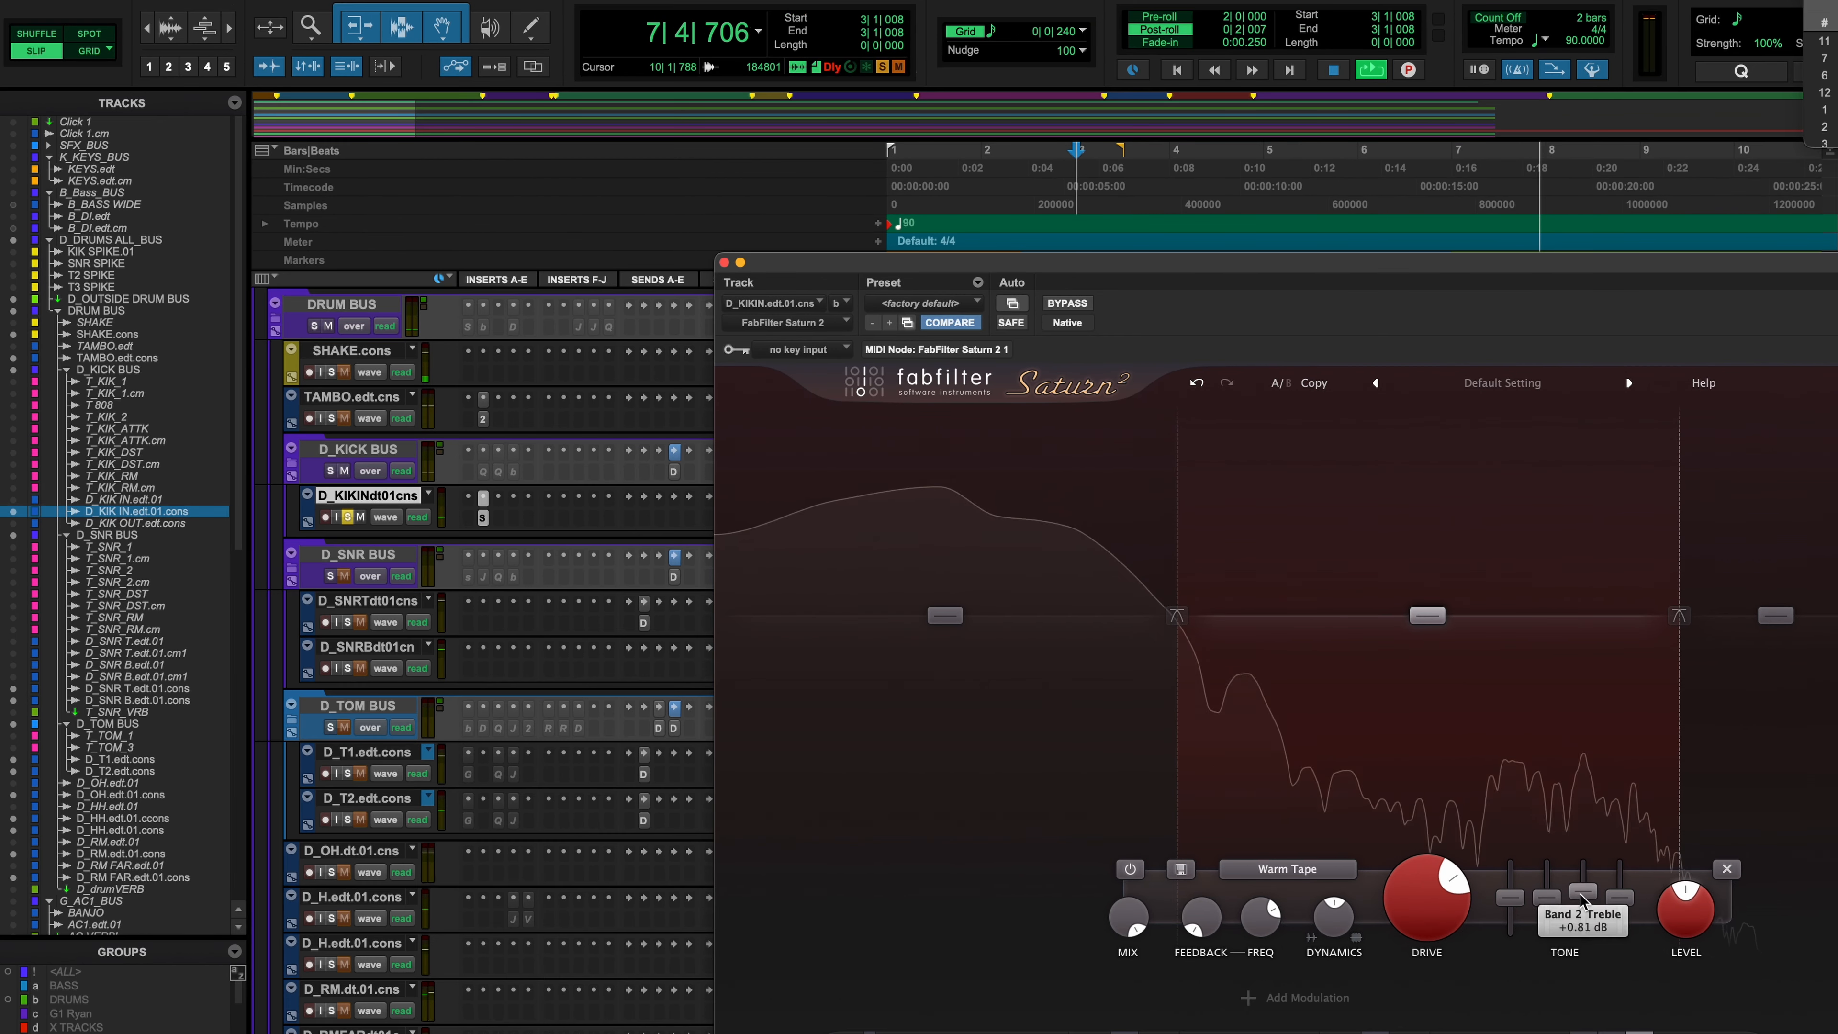
Lift Band 2's treble to about +0.81 dB on the kick's Saturn 2 and split off a low band with +1.85 dB level and 87.6% drive
drag(1583, 901, 1583, 888)
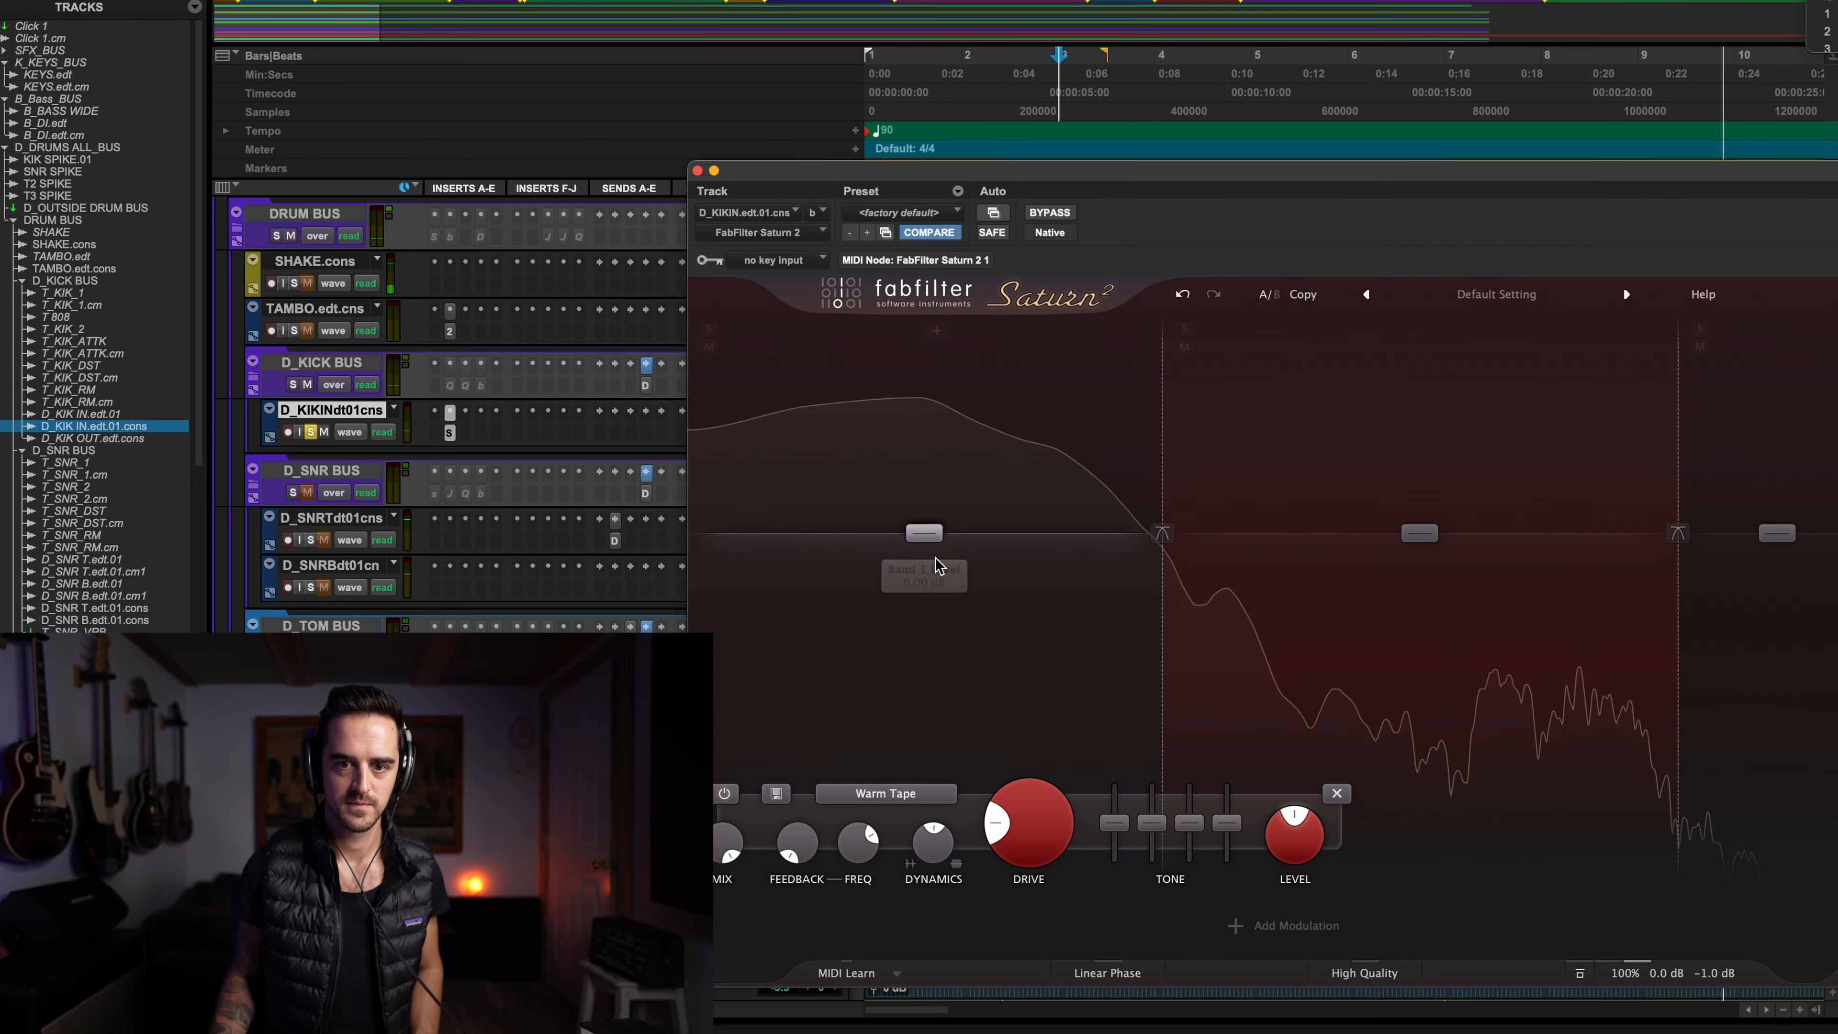
click(943, 336)
drag(803, 538, 804, 529)
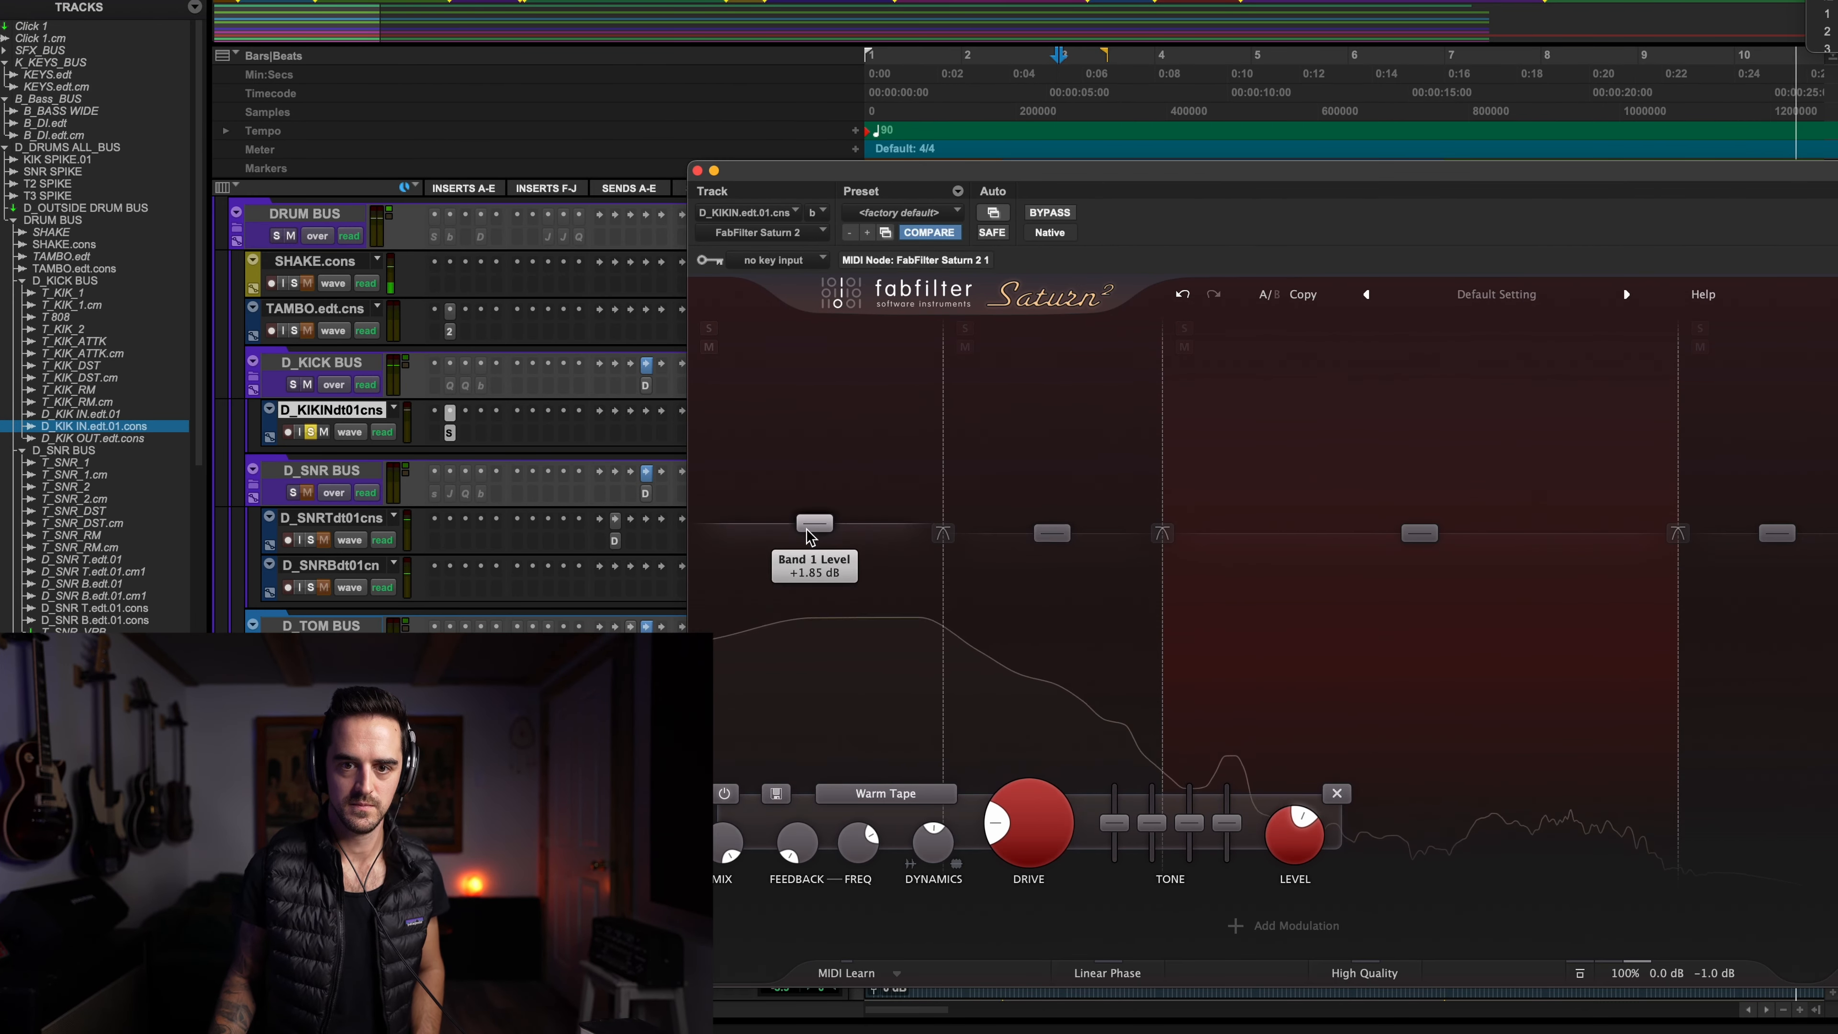
drag(932, 839, 929, 804)
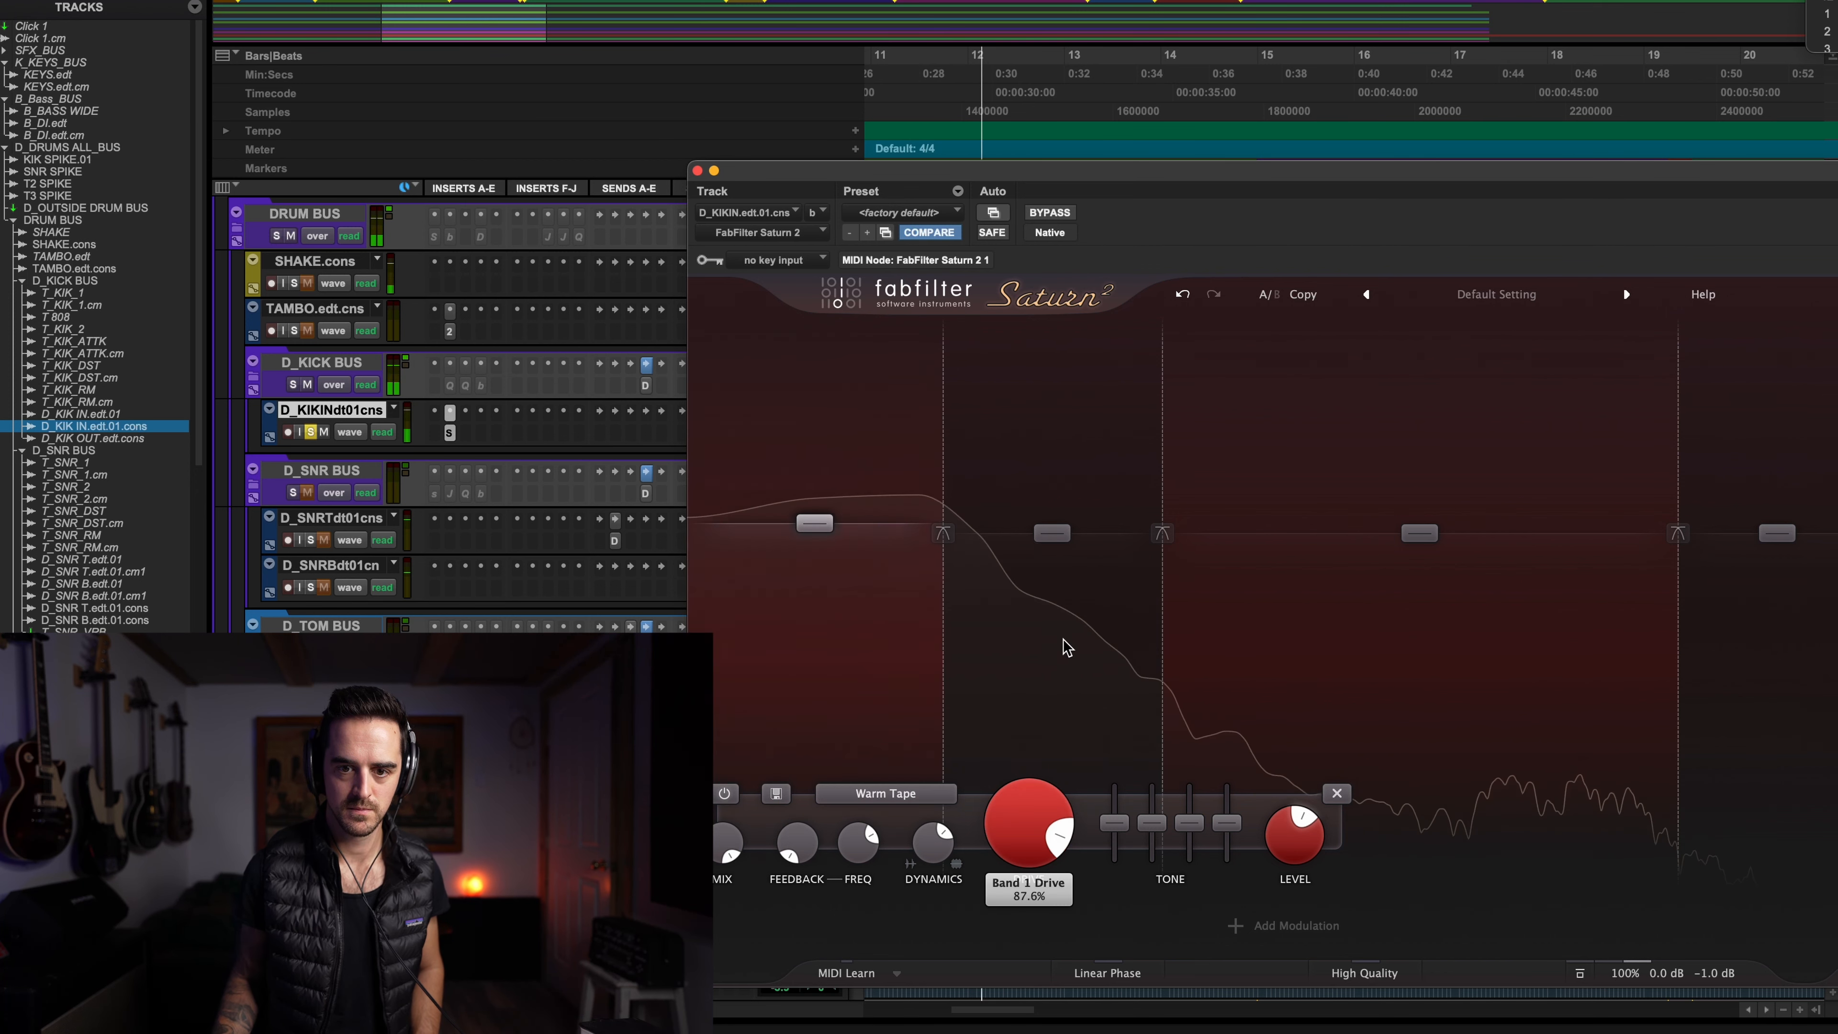
mouse_move(943, 648)
mouse_down()
mouse_move(874, 648)
mouse_move(931, 648)
mouse_up()
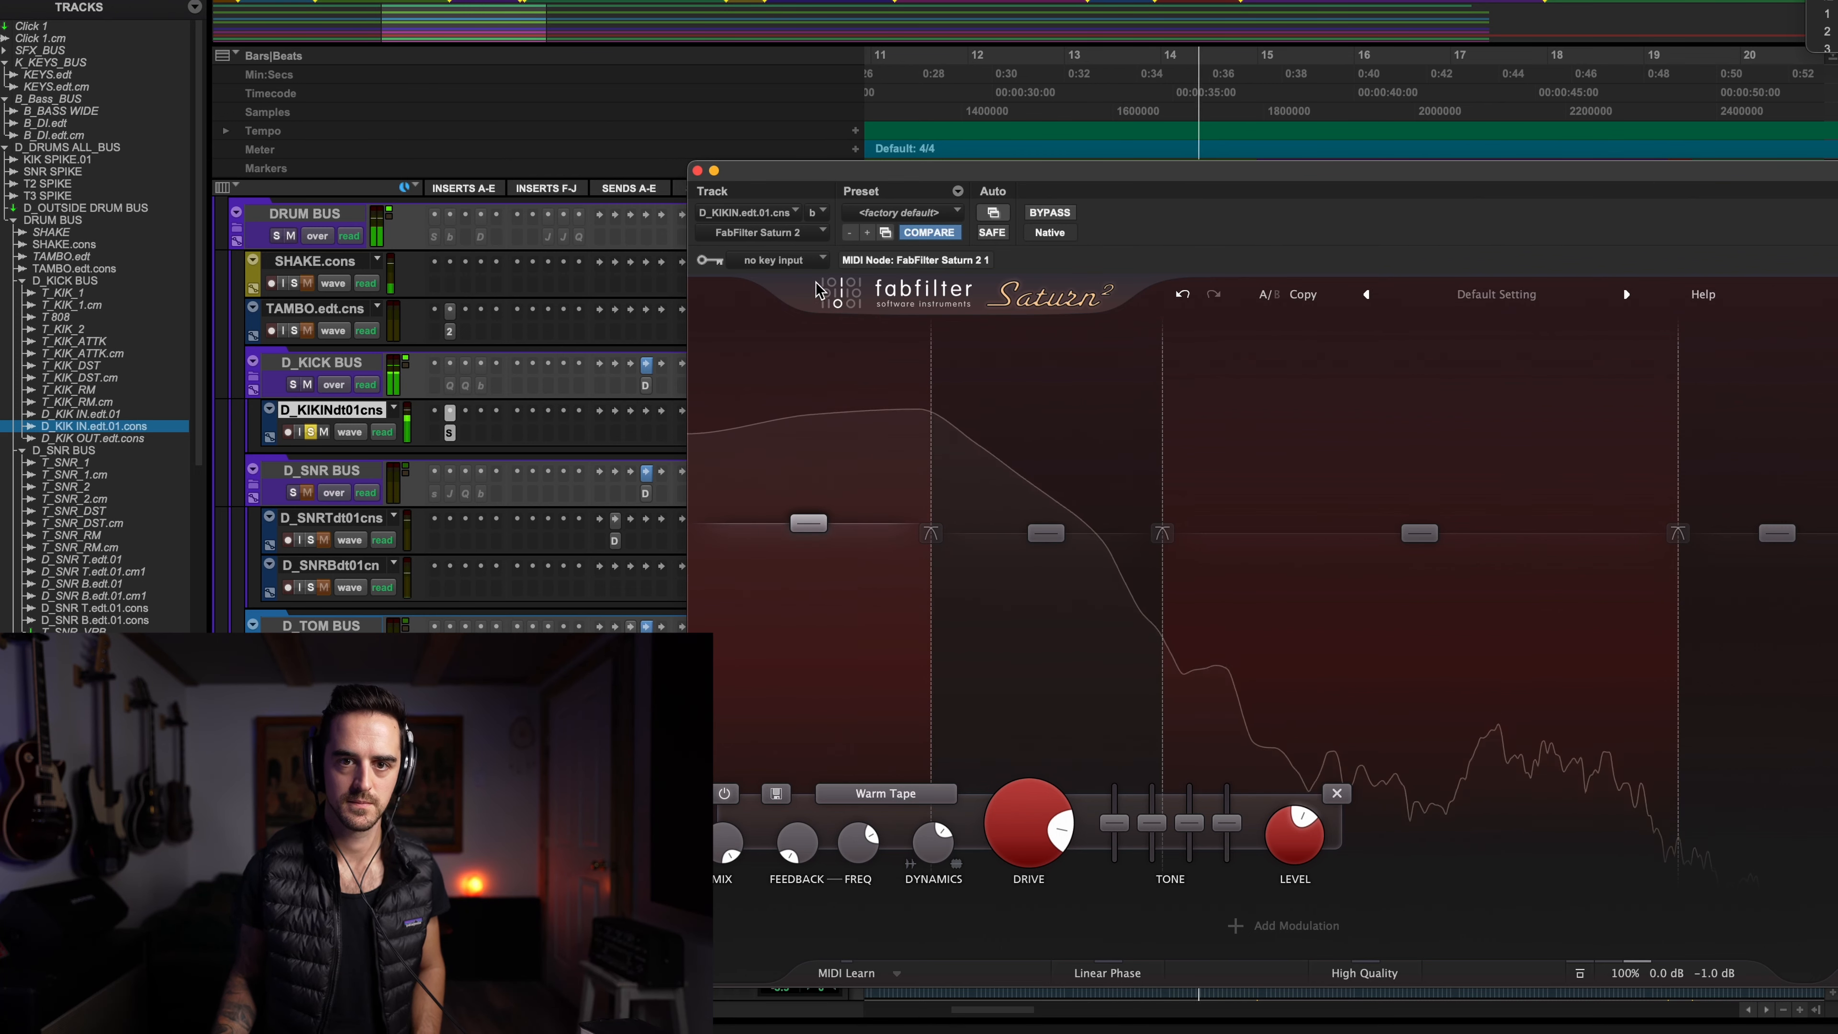
Lower the level of the kick's low-mid band and shift its crossovers upward, setting the upper one to about 282 Hz
drag(1044, 540, 1048, 577)
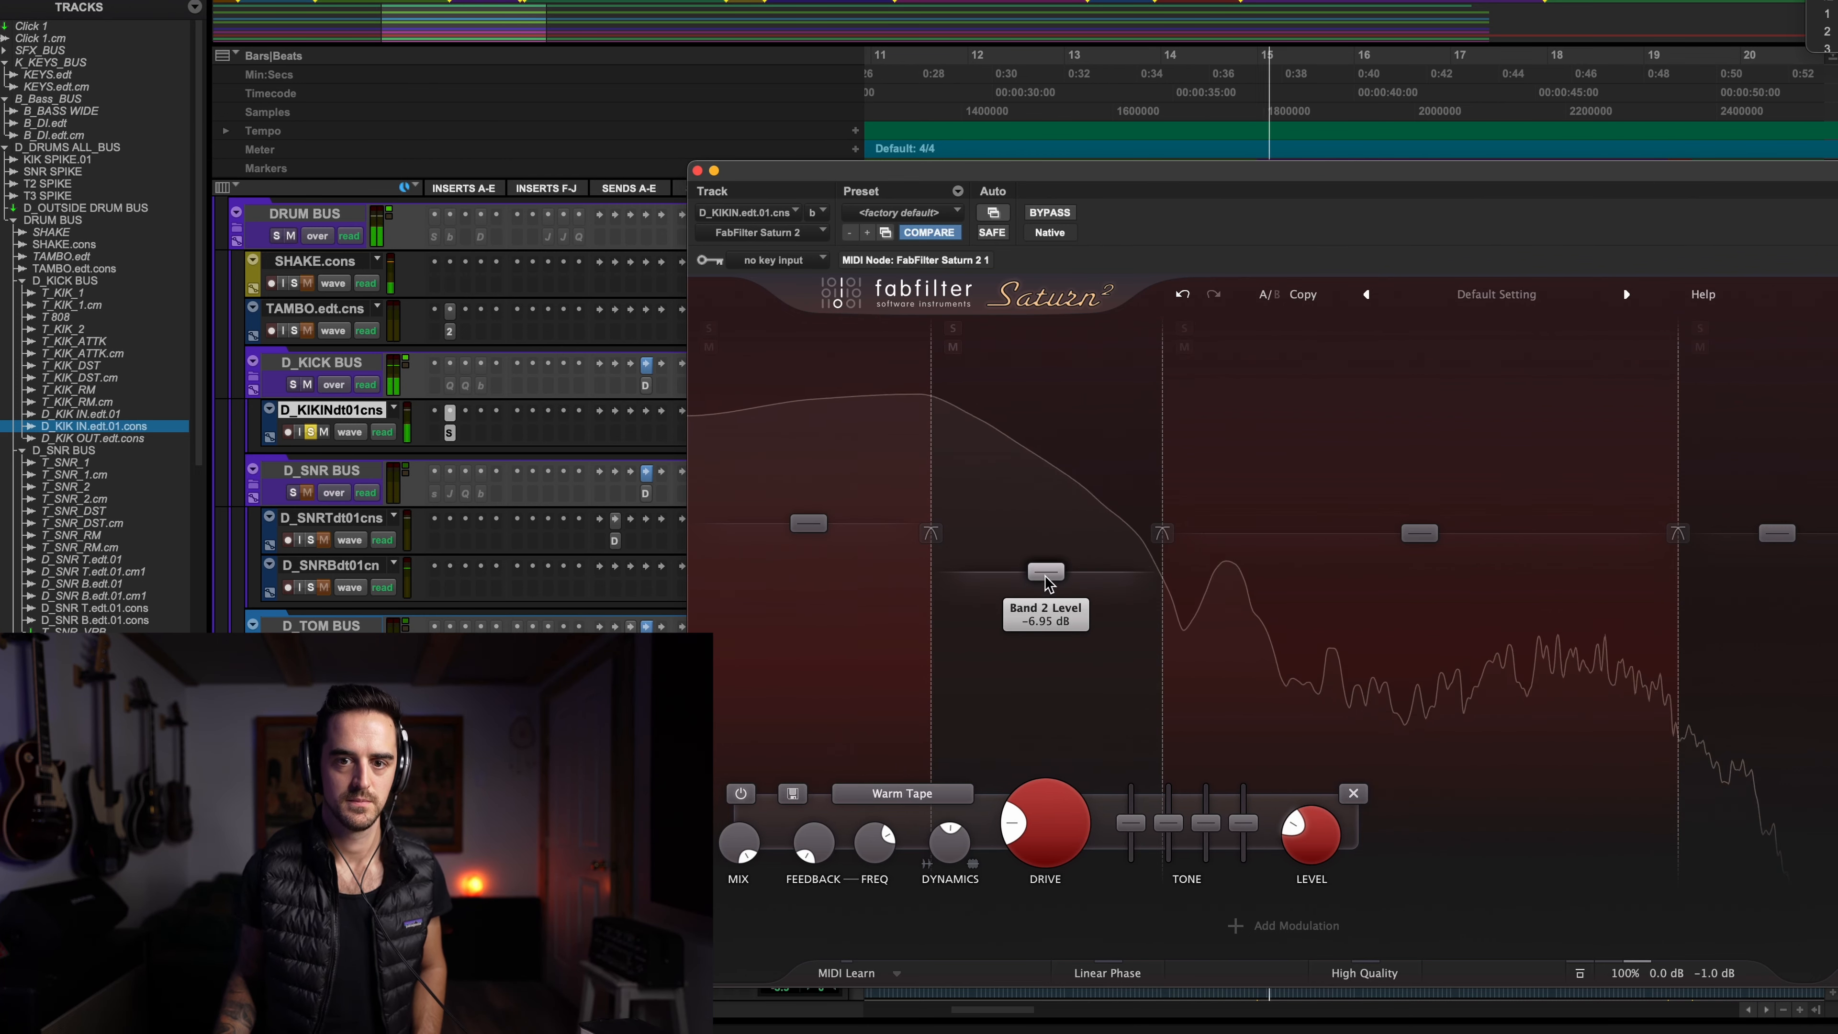
drag(958, 507, 1187, 494)
drag(1039, 493, 959, 481)
drag(1187, 509, 1181, 509)
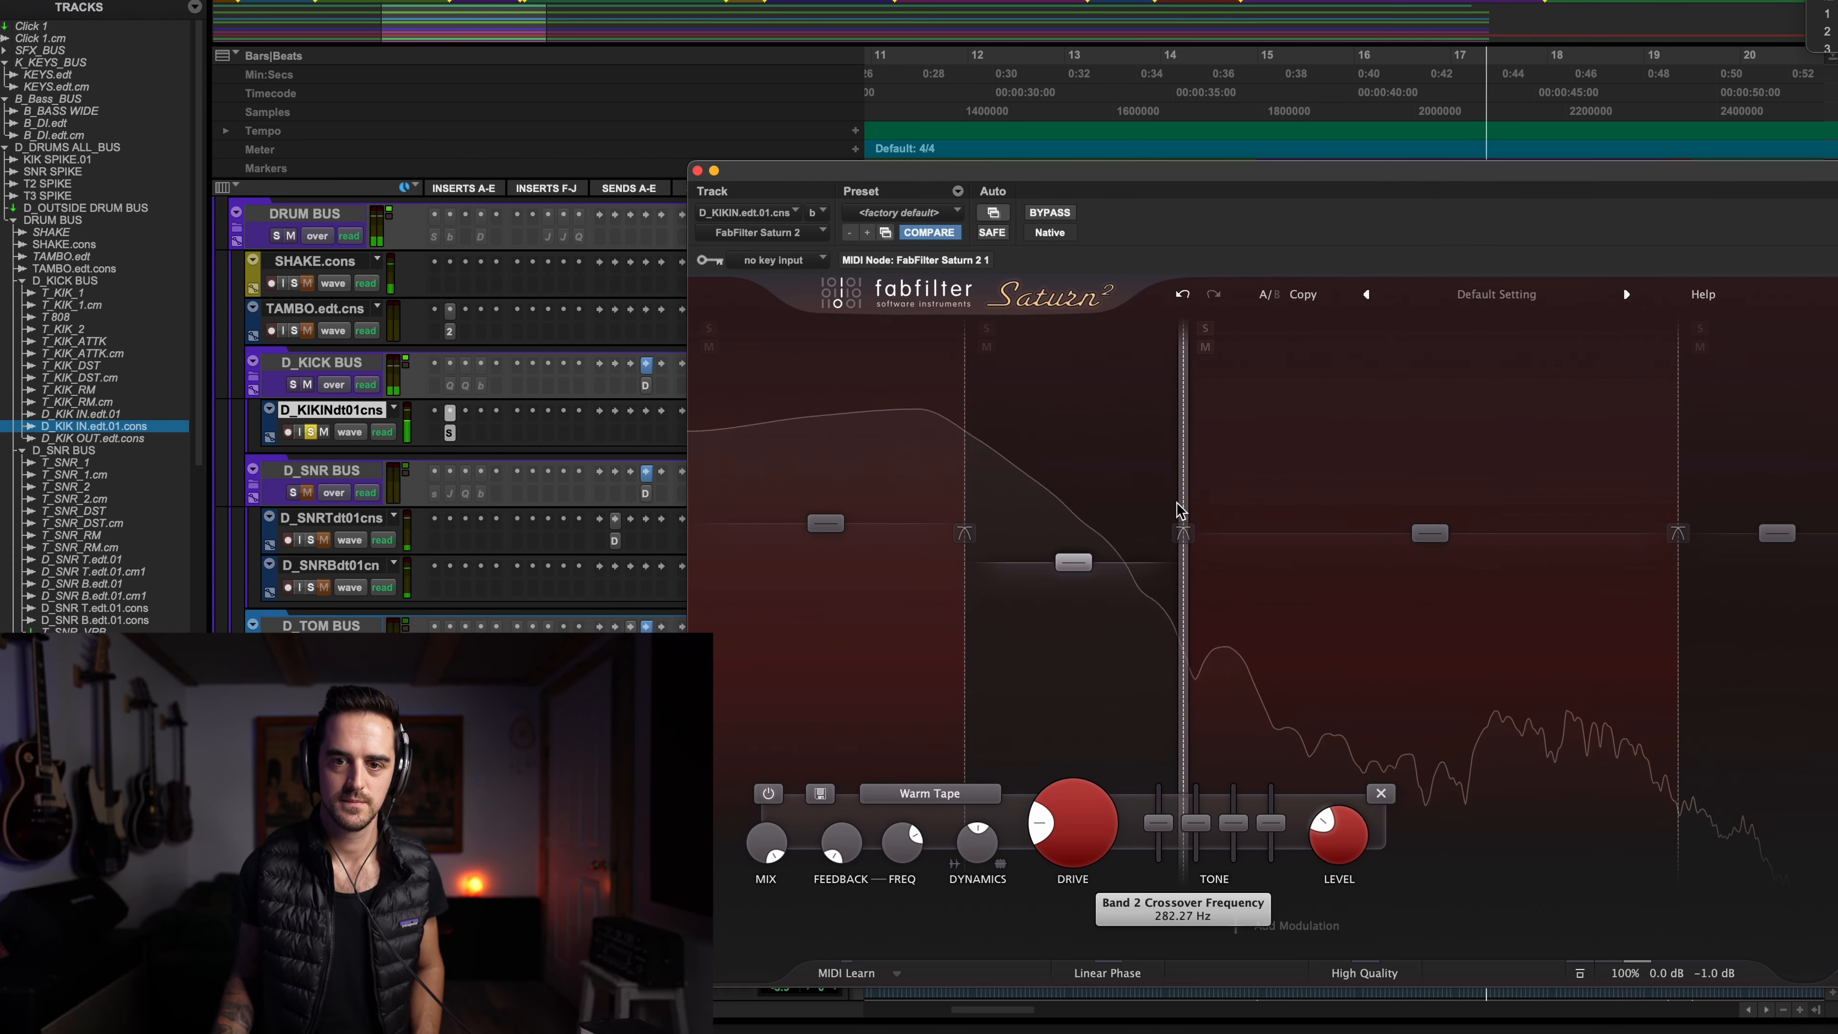
Try an overall mix of 77% on the kick's Saturn 2 and return it to 100%
mouse_move(1626, 975)
drag(1626, 978, 1628, 985)
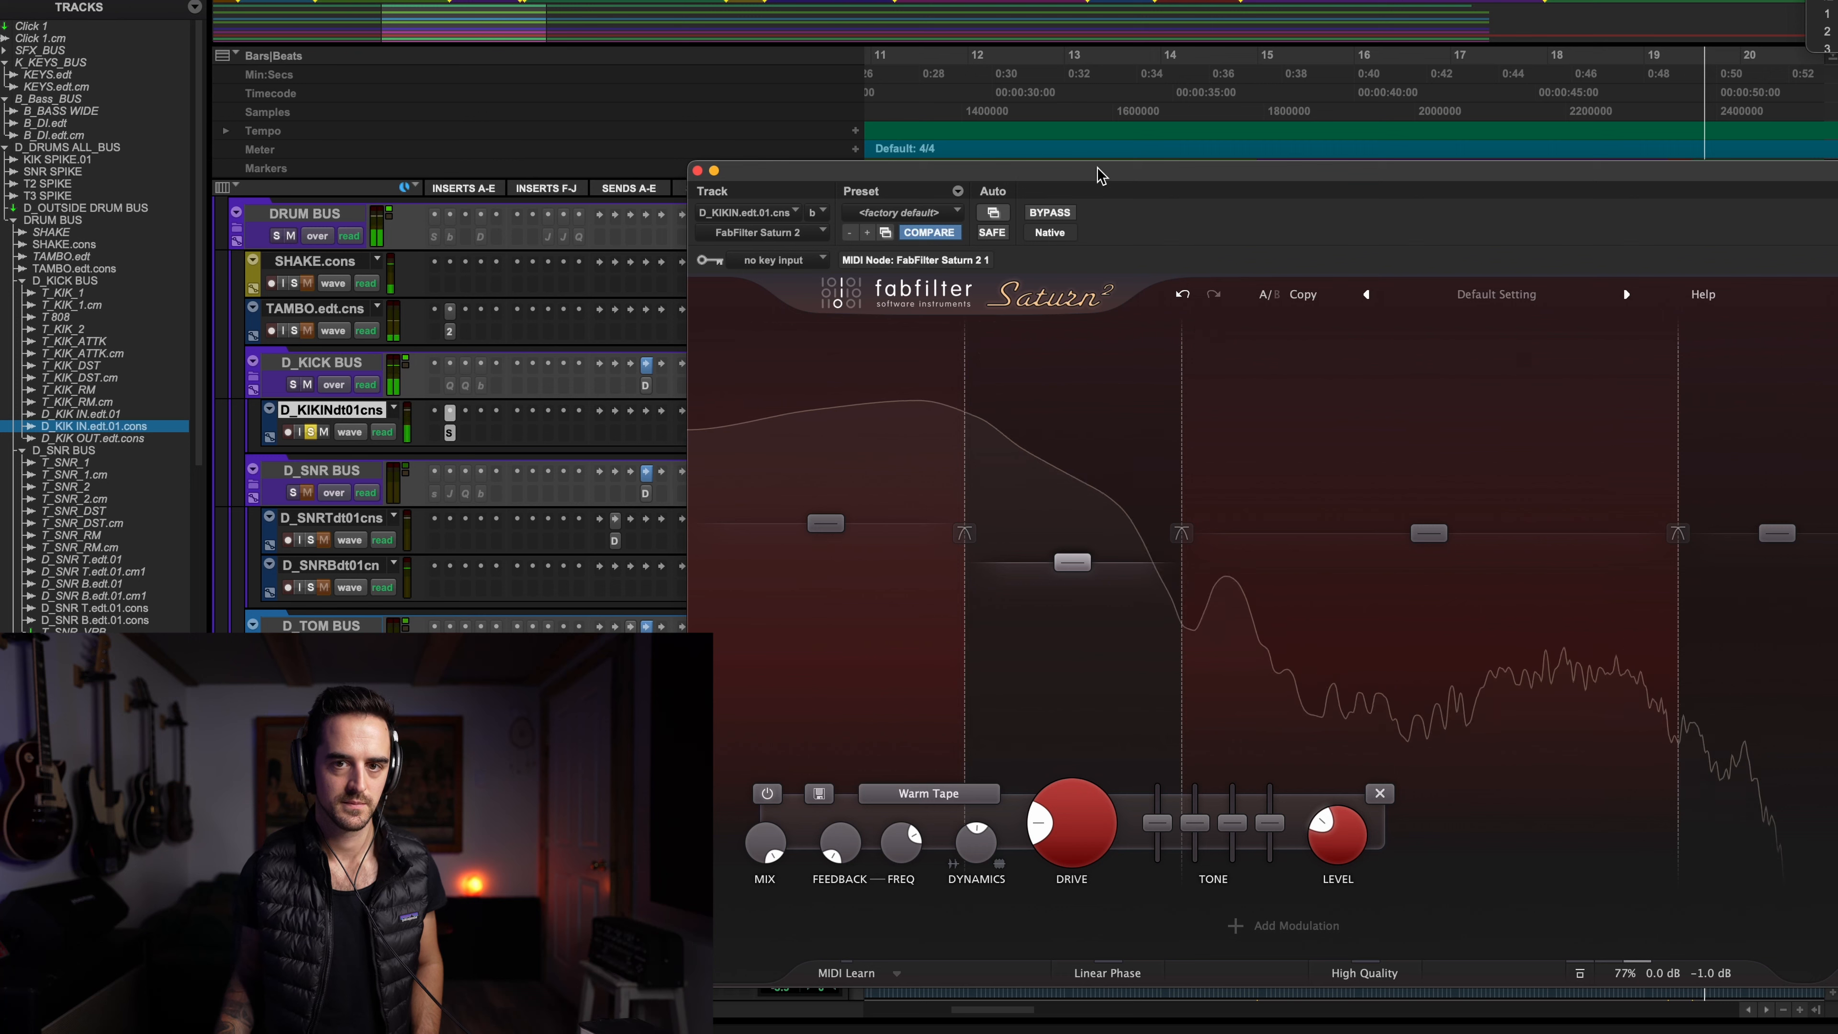
drag(1625, 970, 1506, 716)
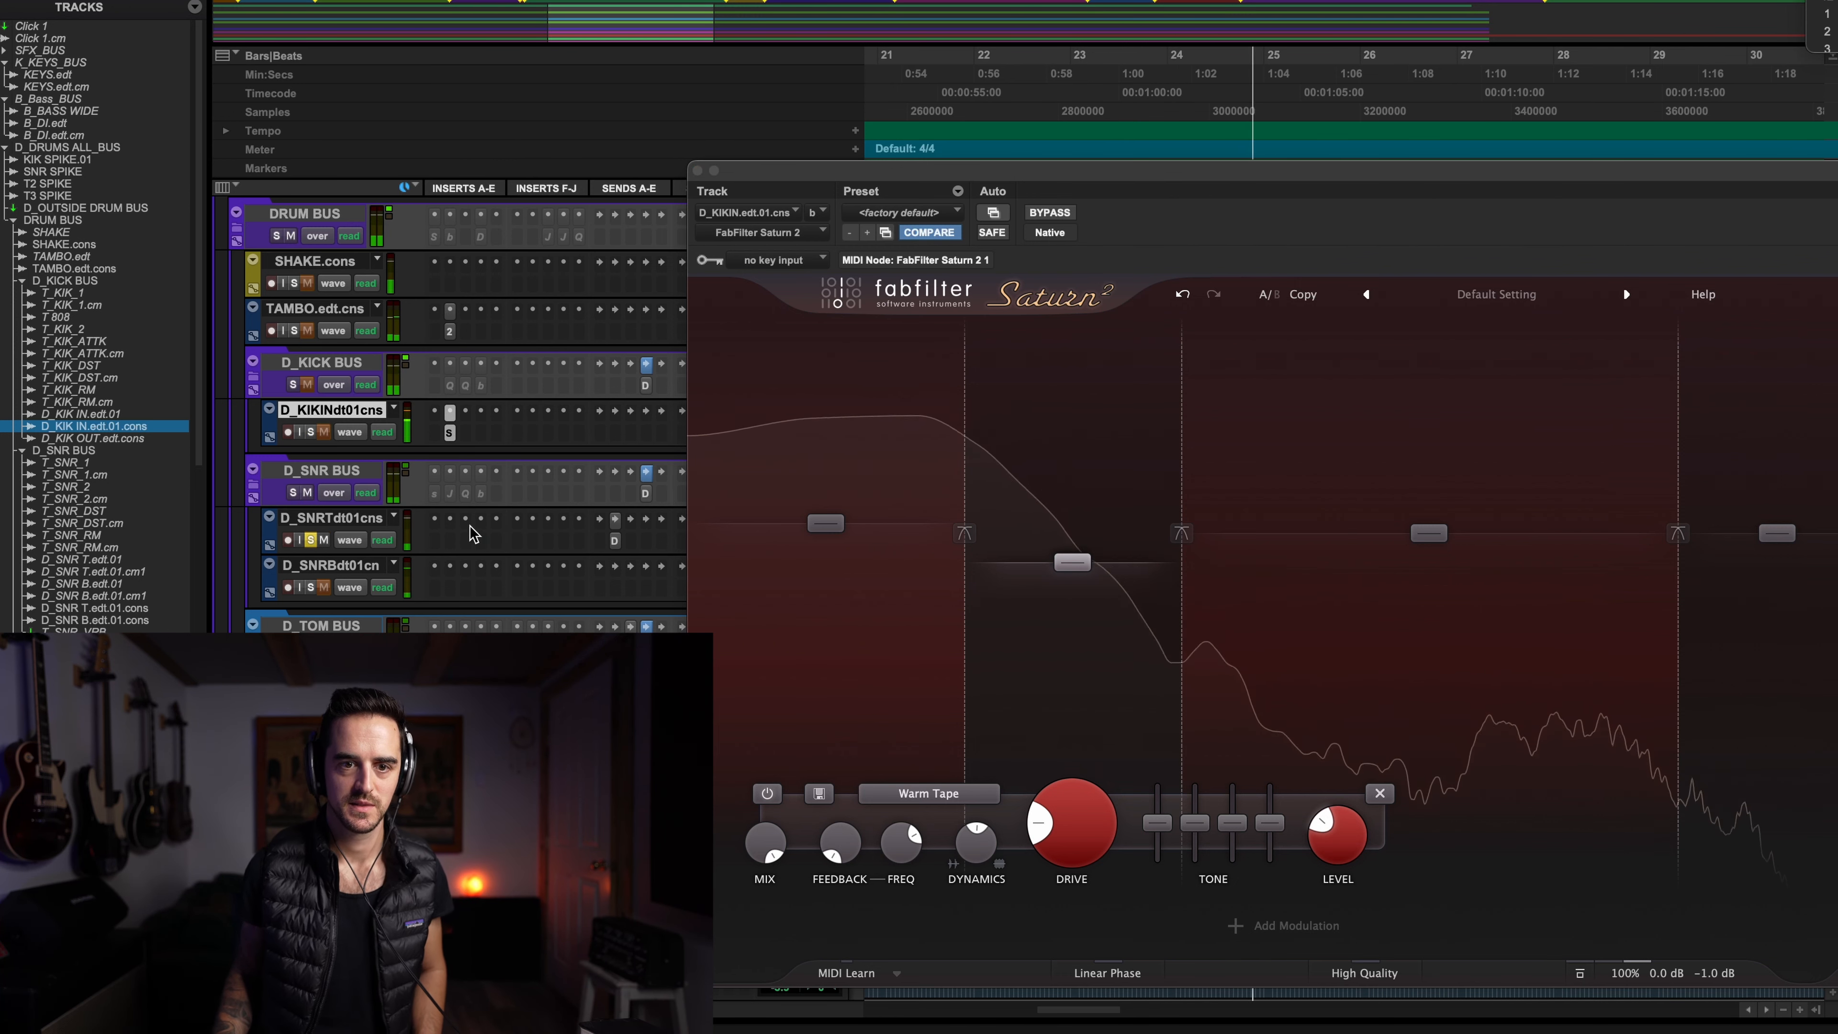
Insert FabFilter Saturn 2 (mono) on the snare top track
click(483, 537)
click(499, 428)
text(sat)
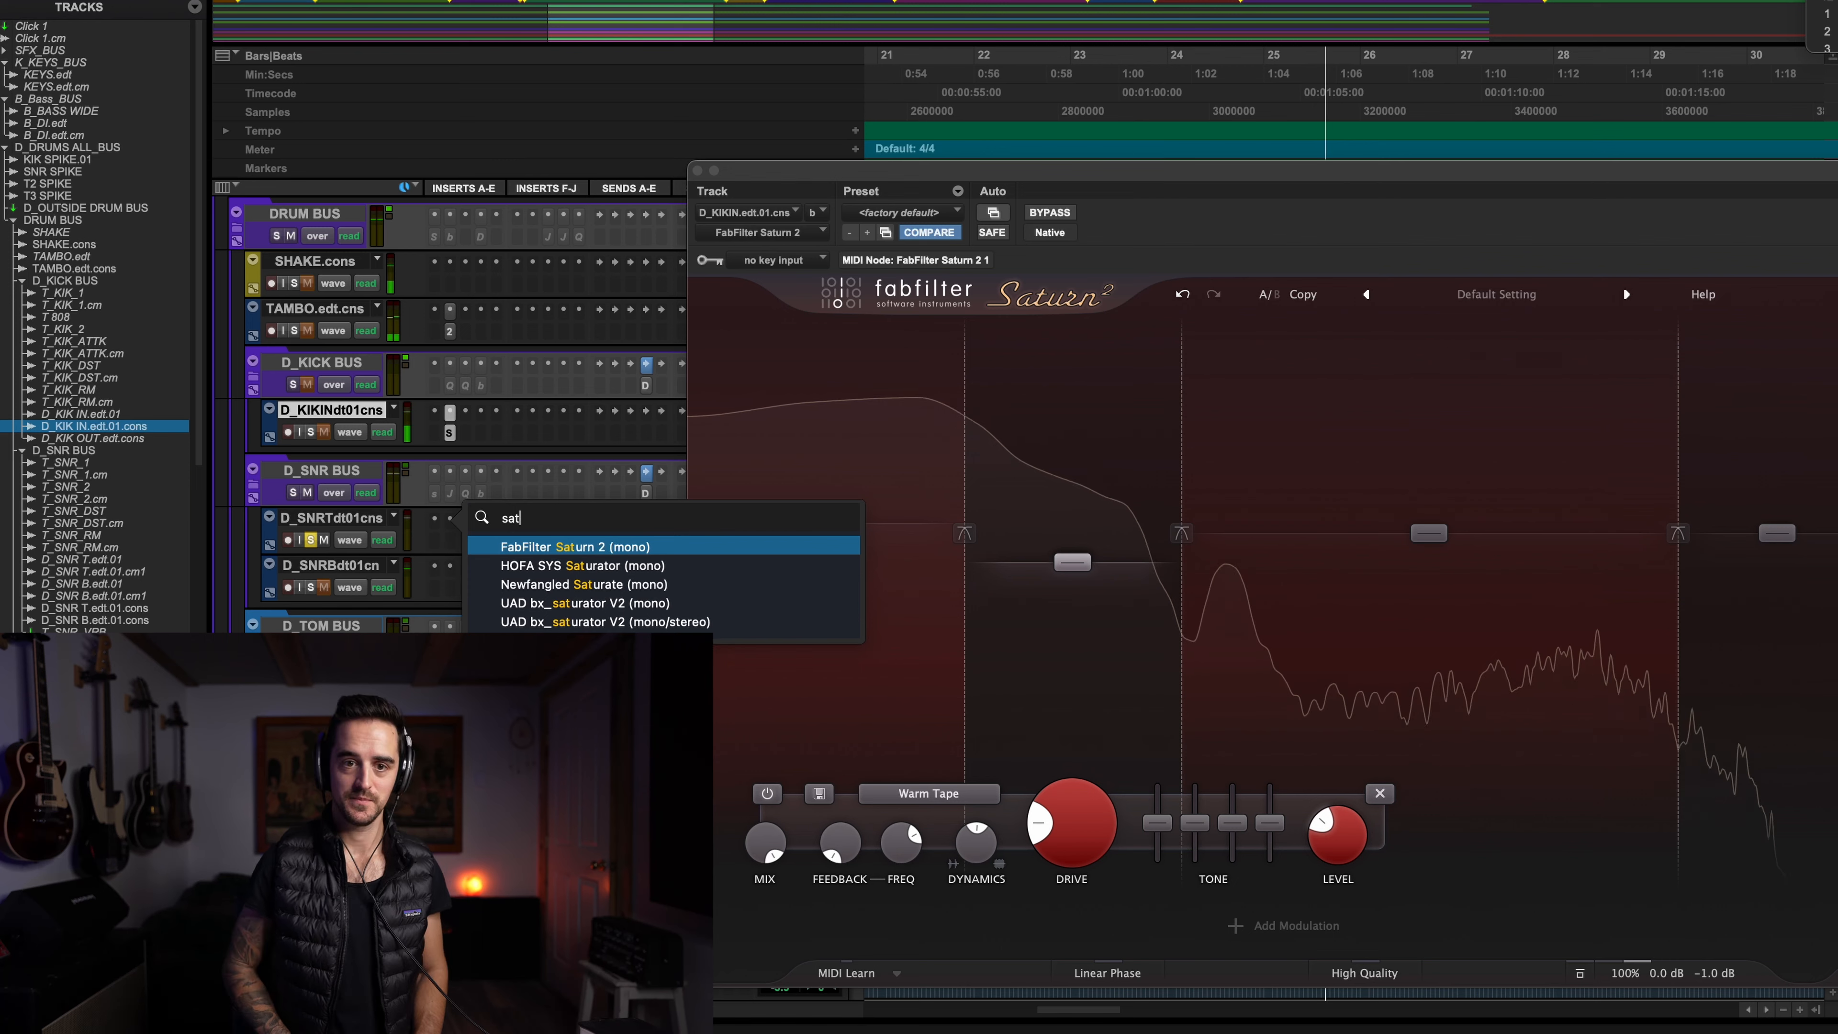
key(Return)
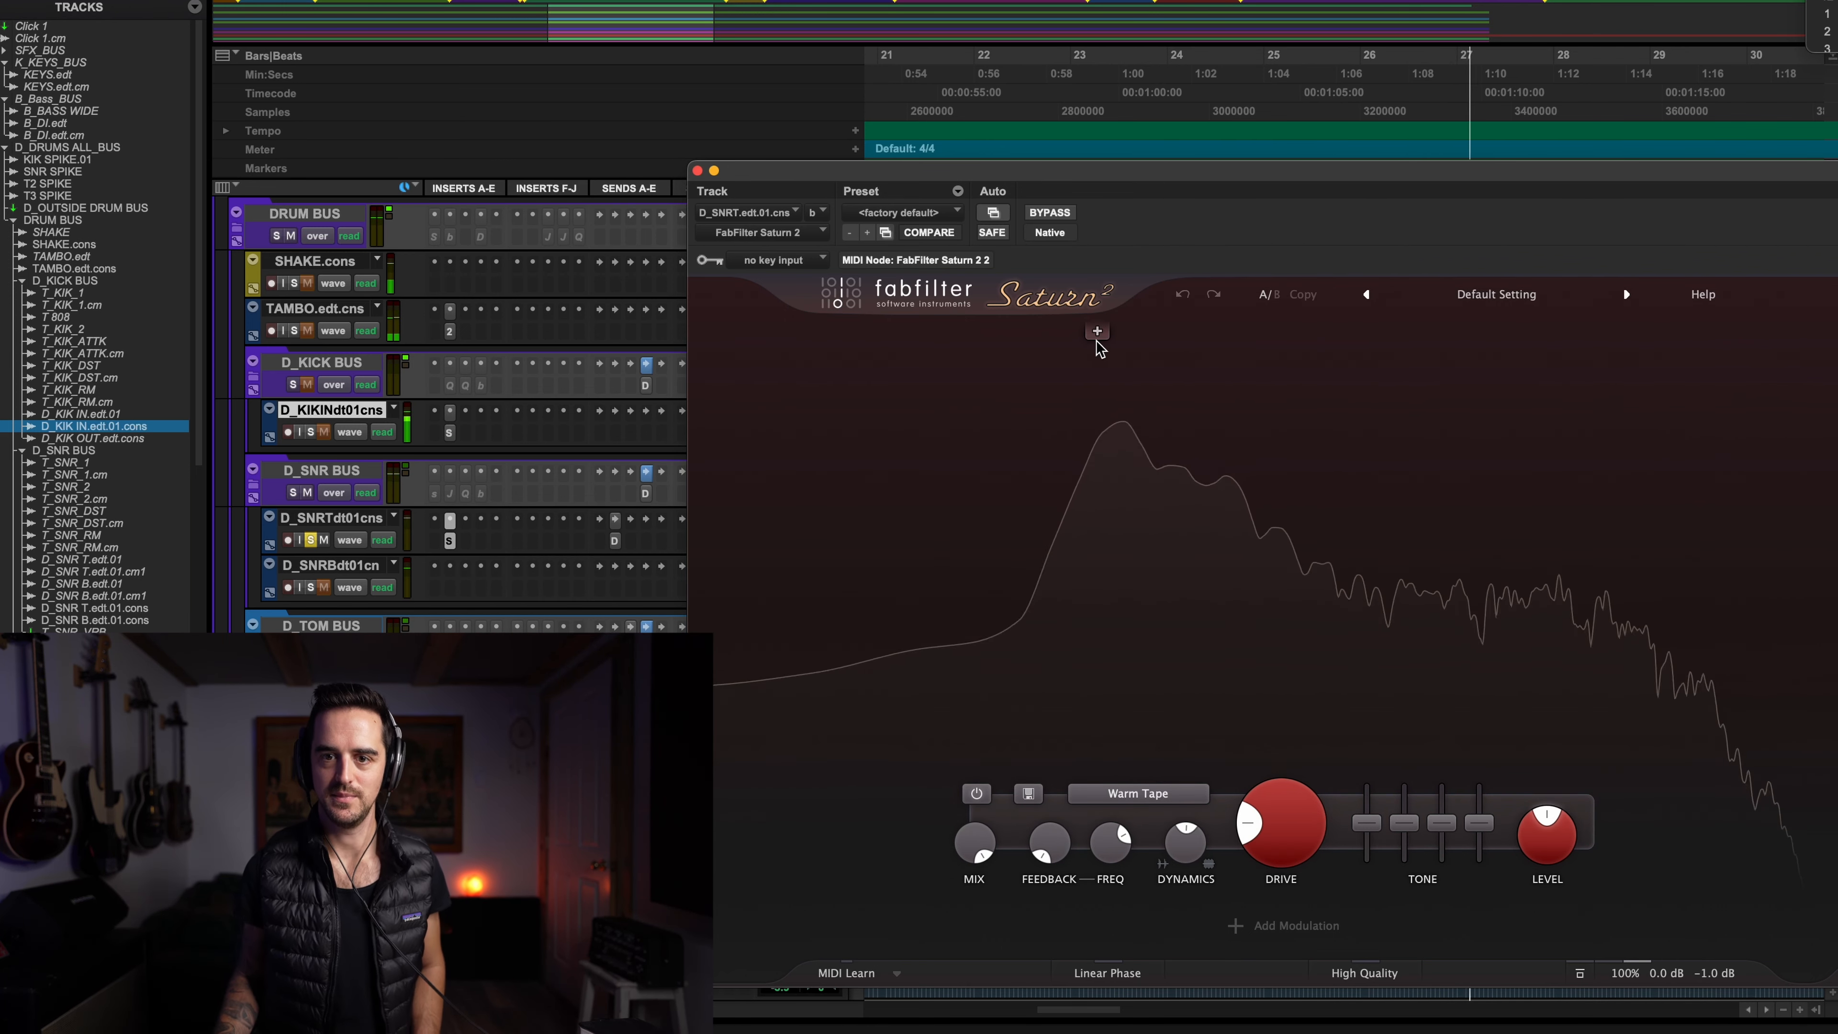
Set the snare top's Warm Tape drive to about 65.7%, raise its dynamics and reduce the overall mix to about 81%
drag(1291, 851, 1297, 728)
mouse_move(1290, 839)
mouse_down()
mouse_move(1293, 748)
mouse_move(1281, 836)
mouse_move(1295, 828)
mouse_up()
drag(1187, 842, 1187, 811)
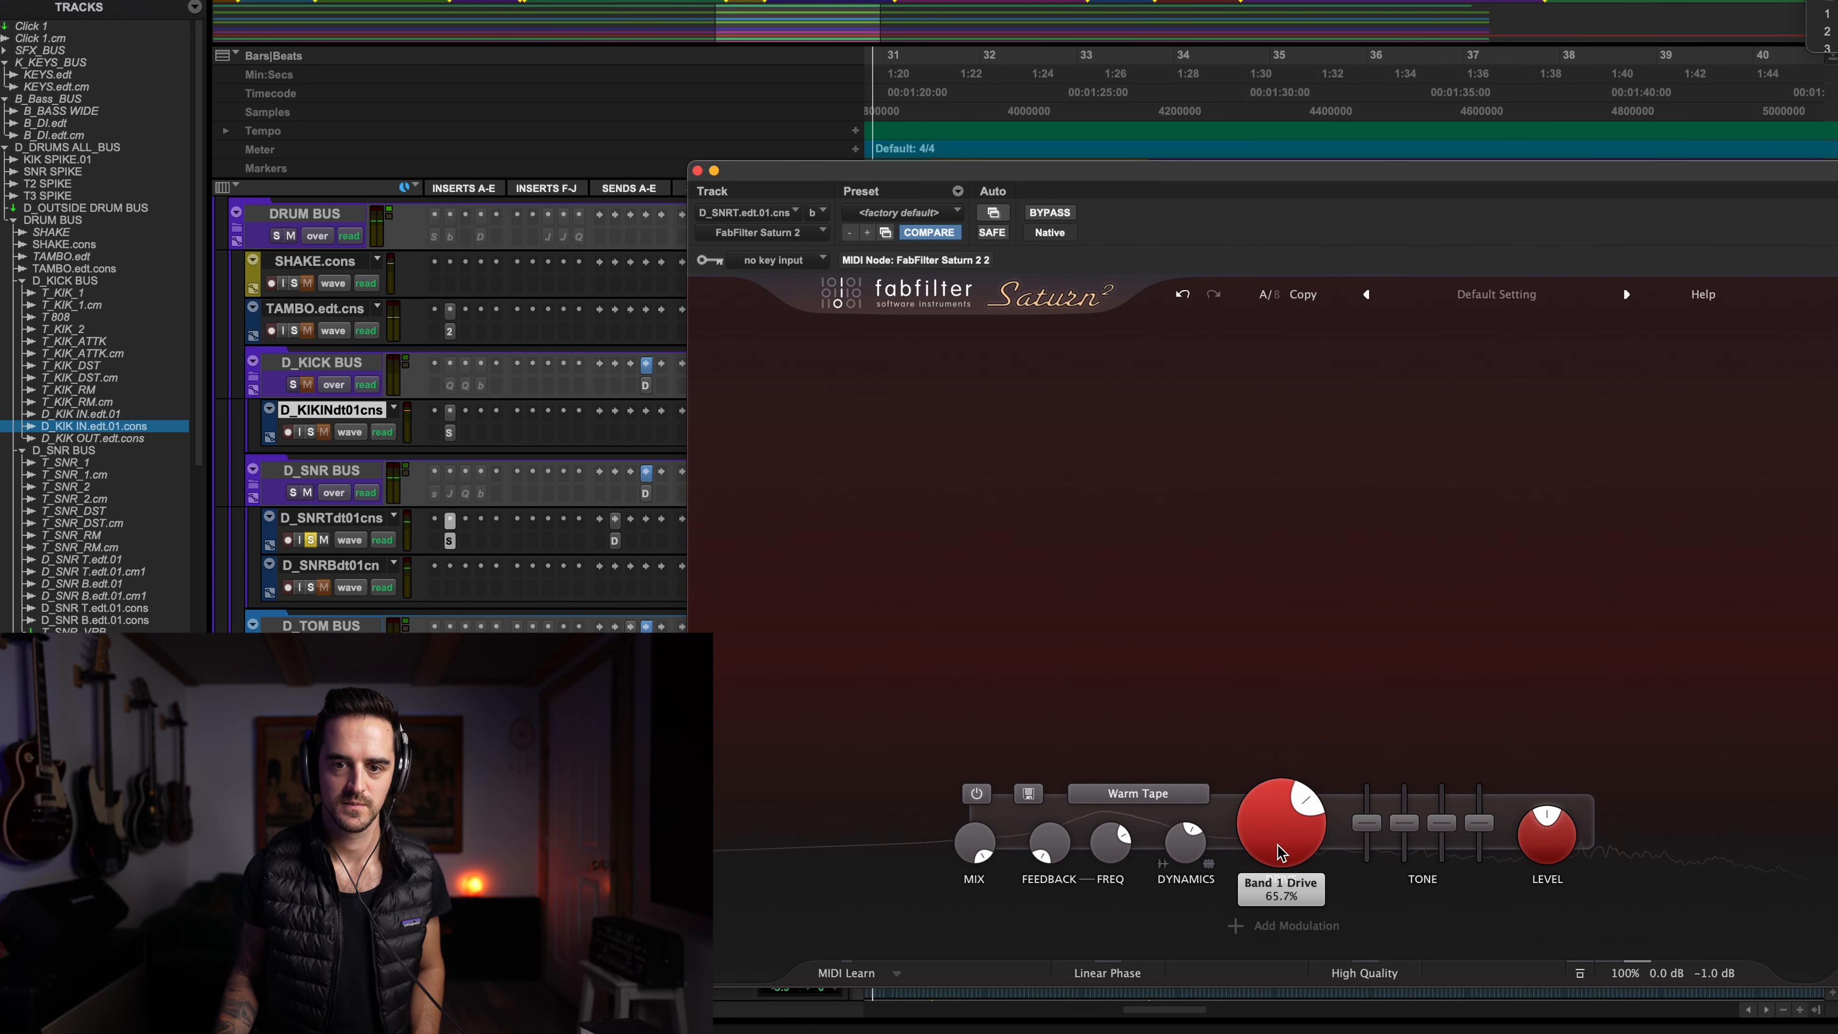
mouse_move(1704, 975)
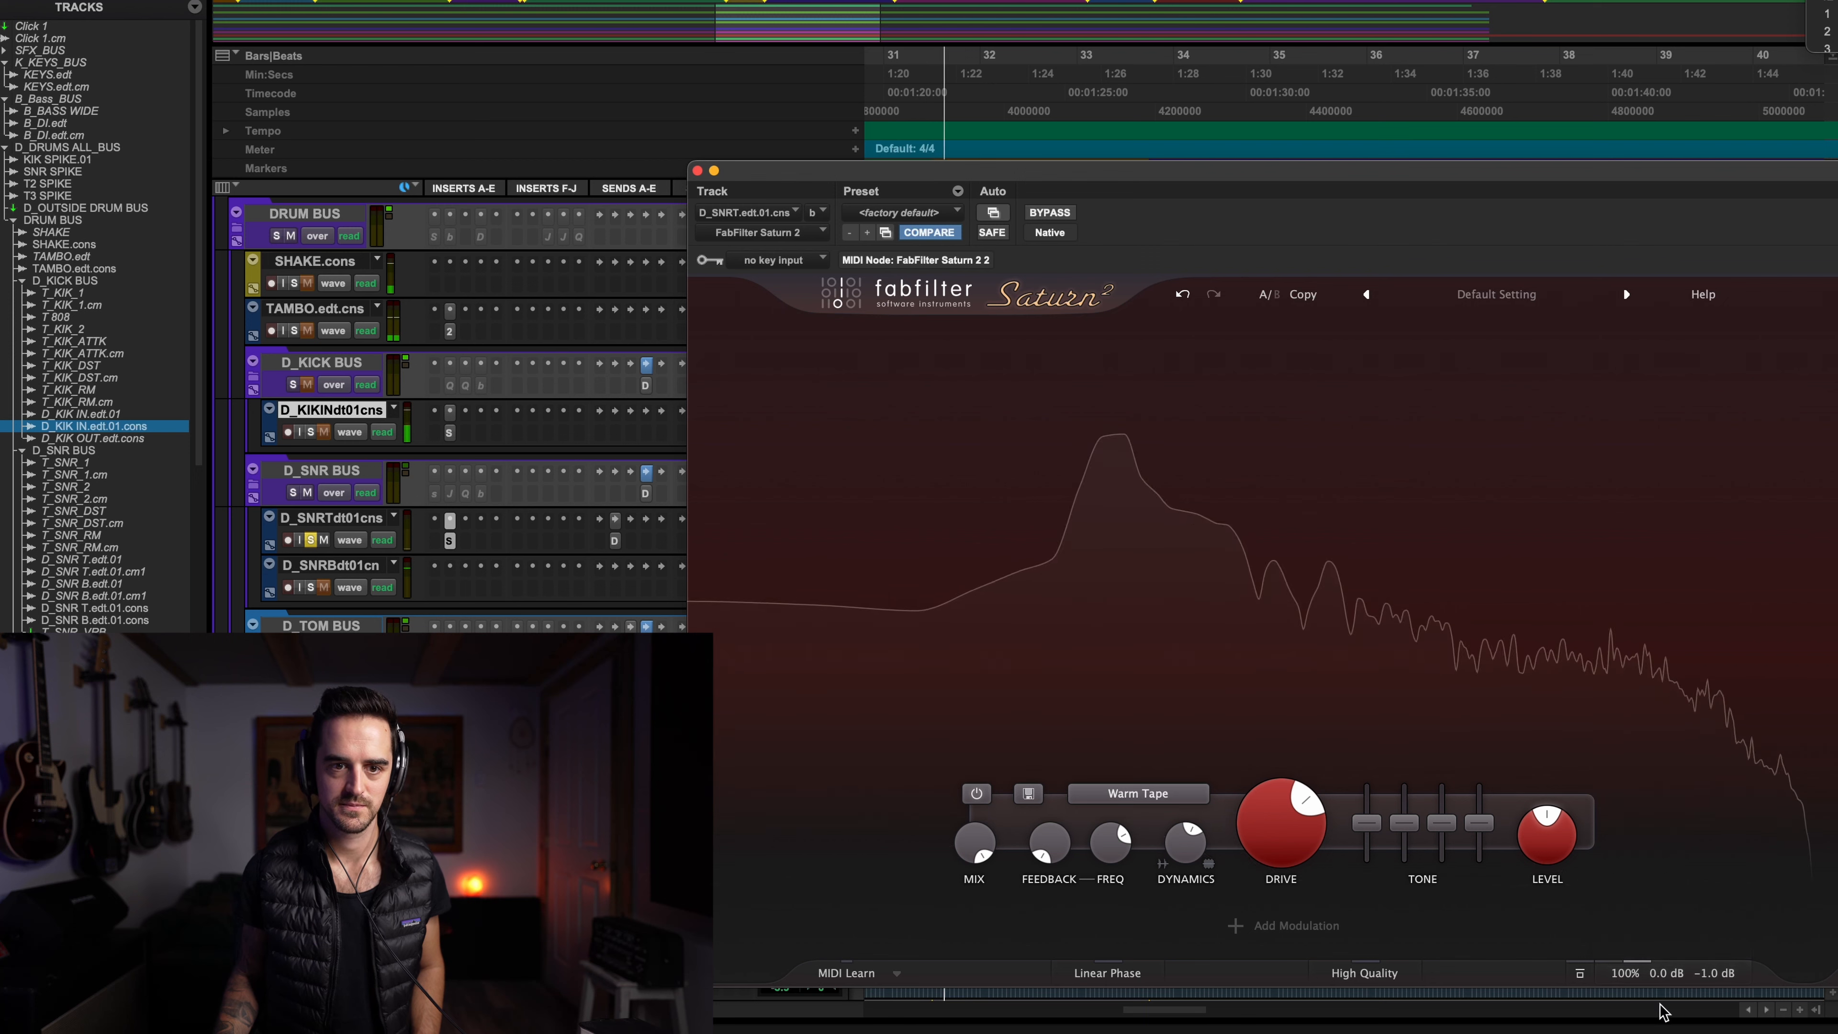
mouse_move(1637, 968)
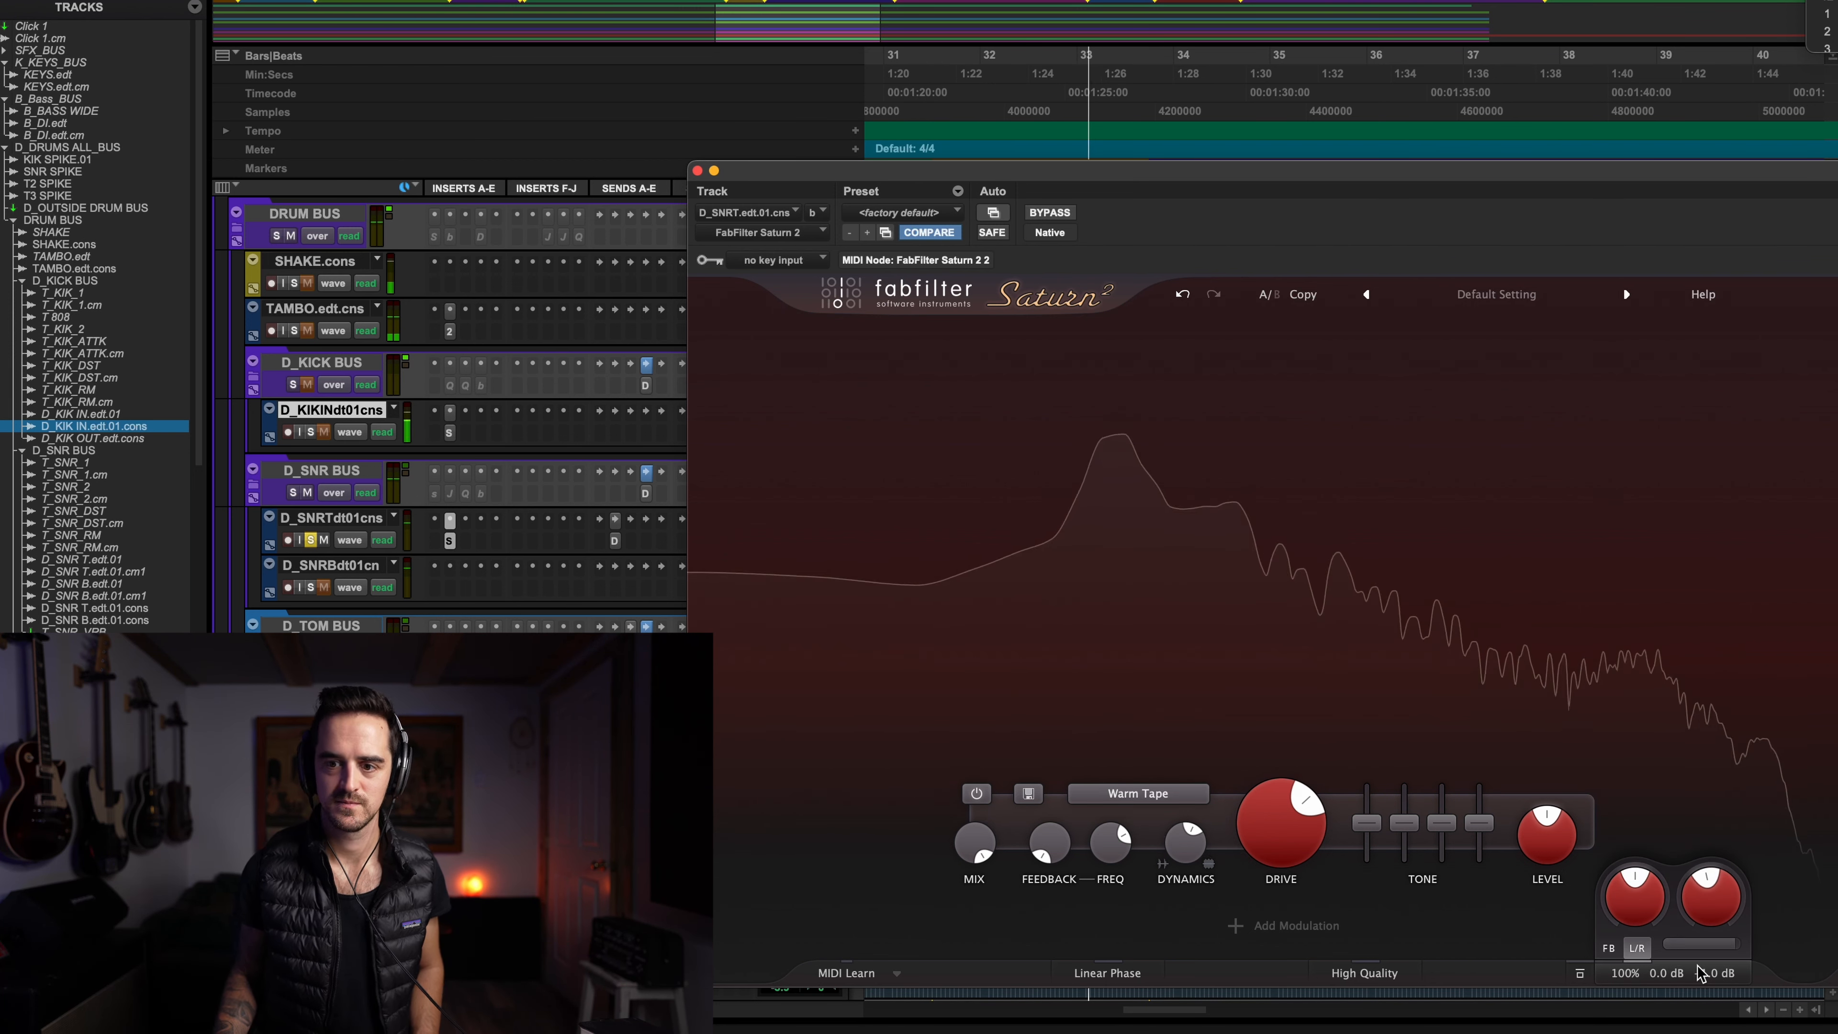
drag(1626, 975, 1625, 1033)
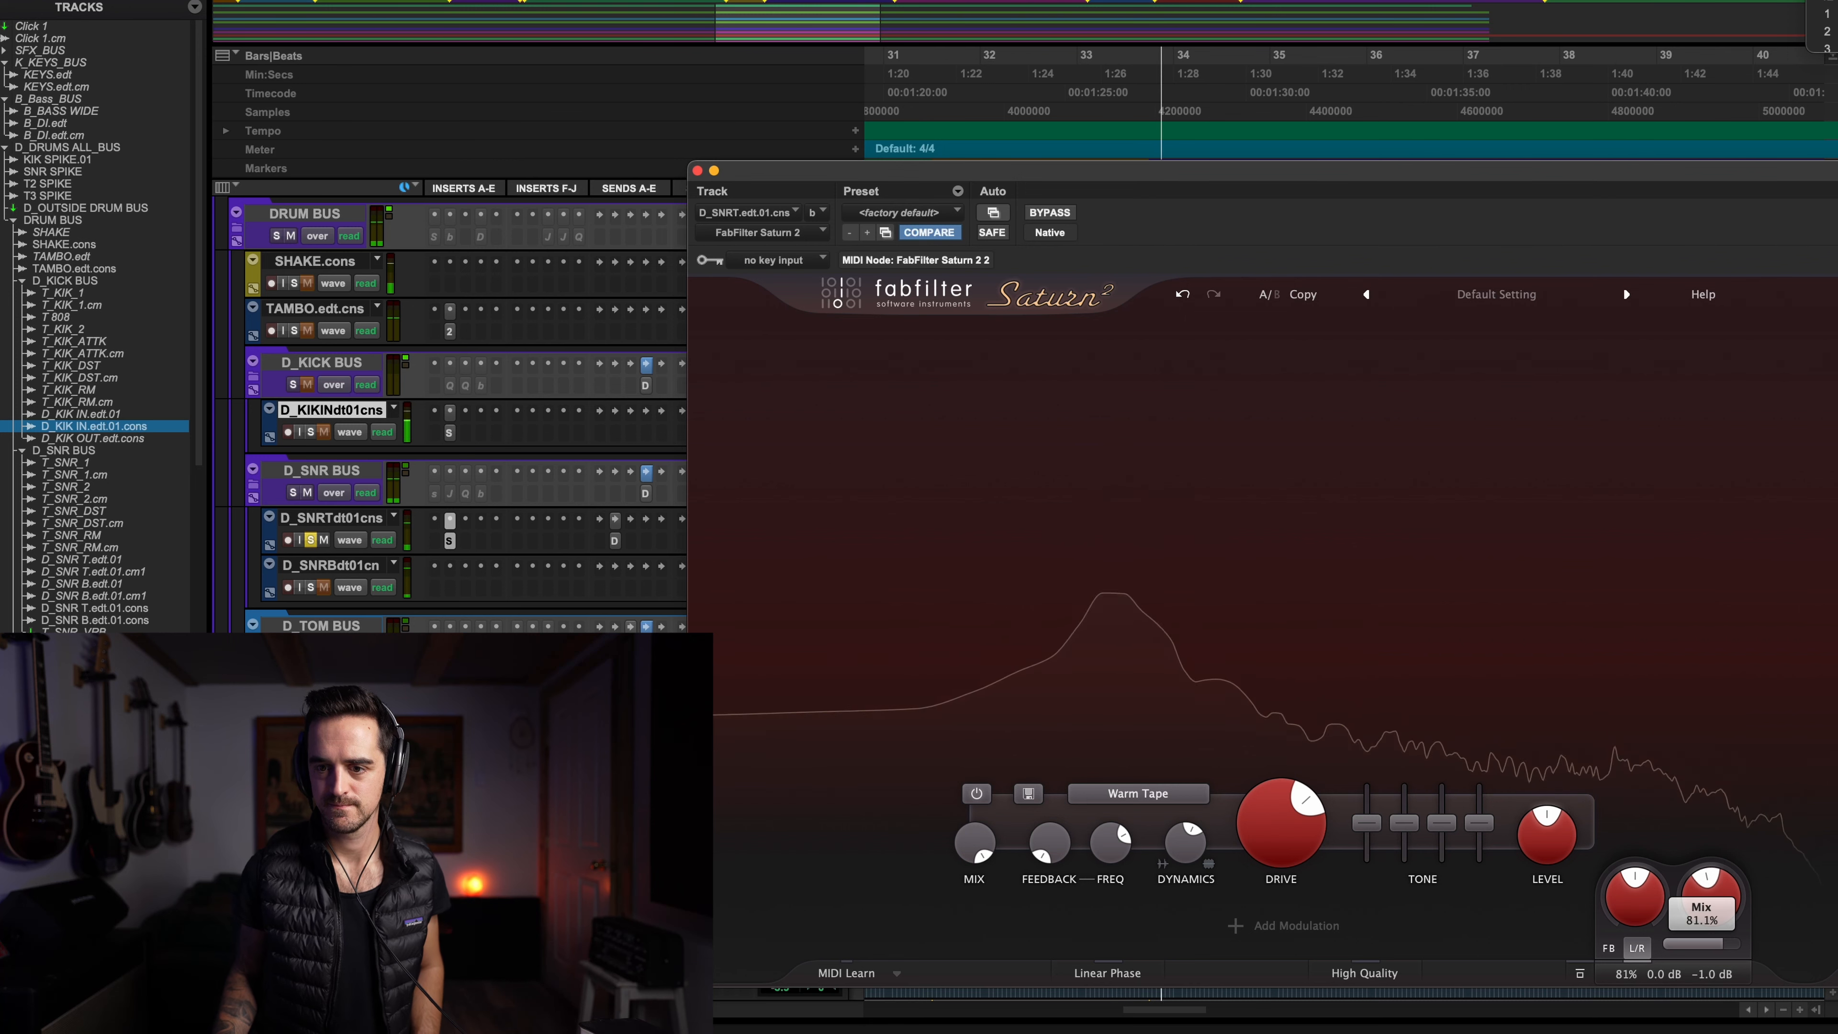
Solo the kick-in track alongside the snare top and reduce the low band's dynamics in the kick's Saturn 2
click(311, 432)
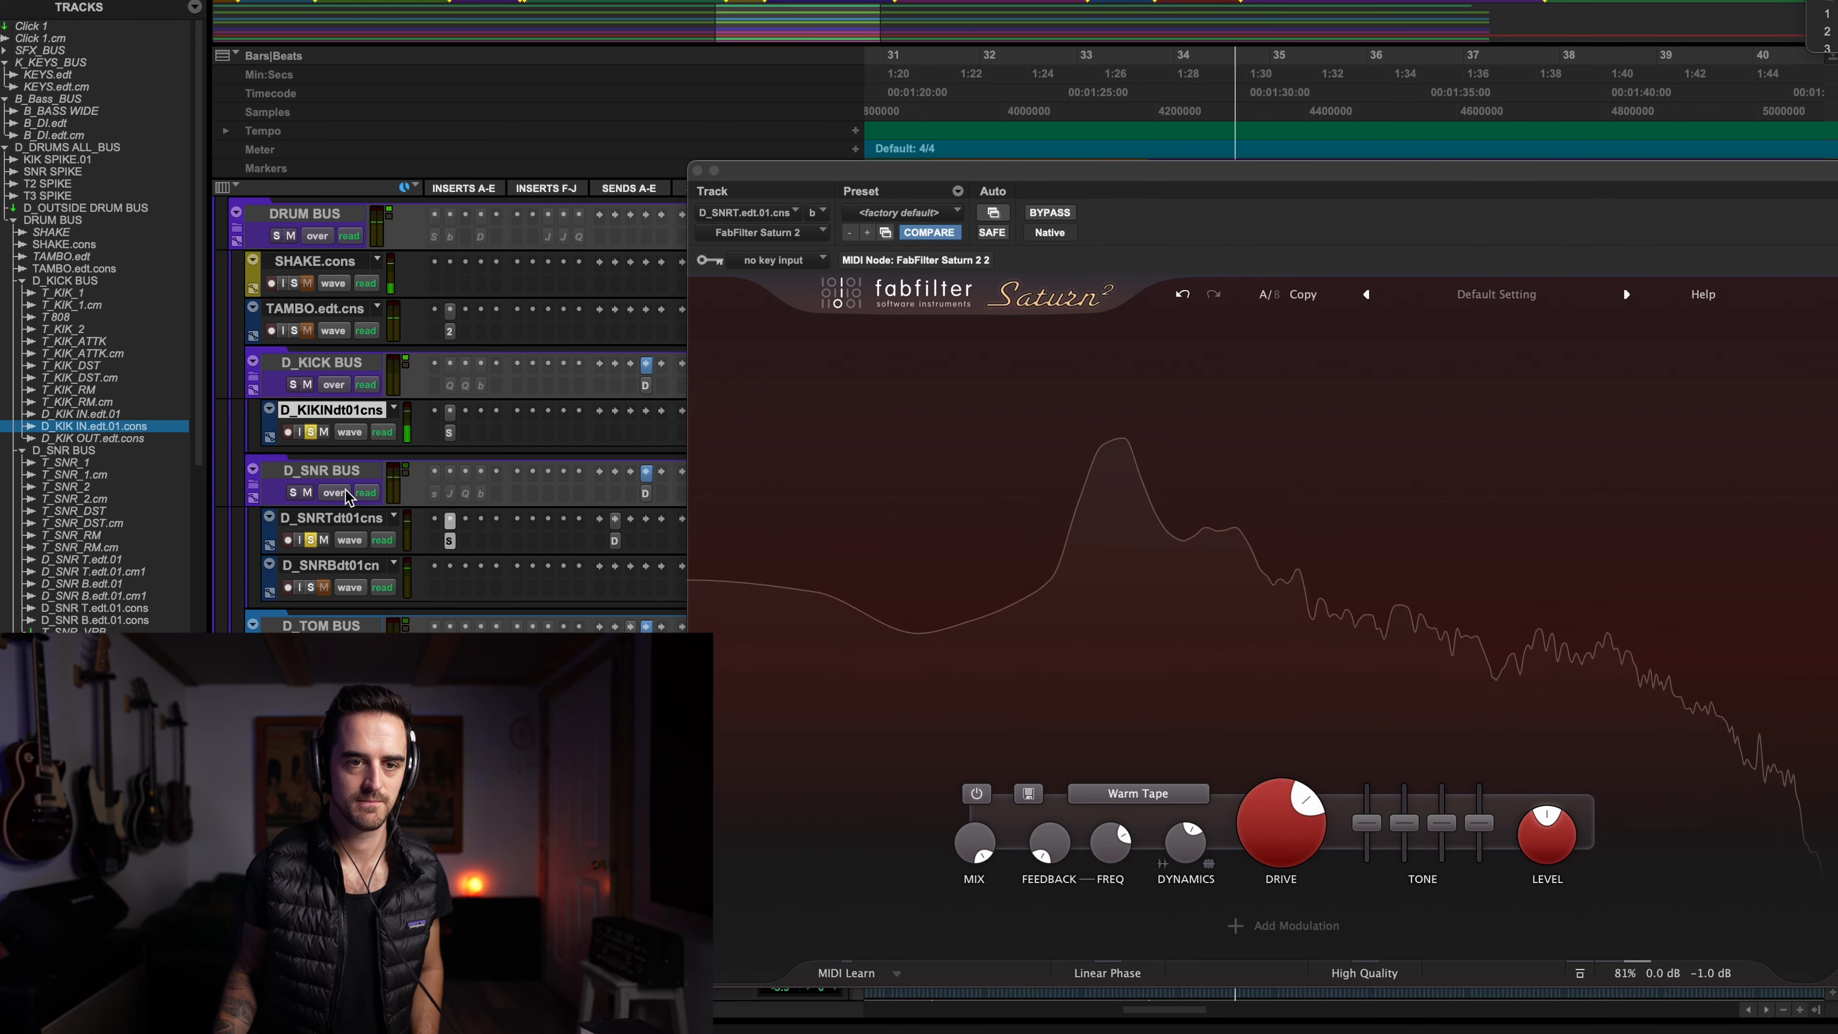
click(449, 432)
click(890, 686)
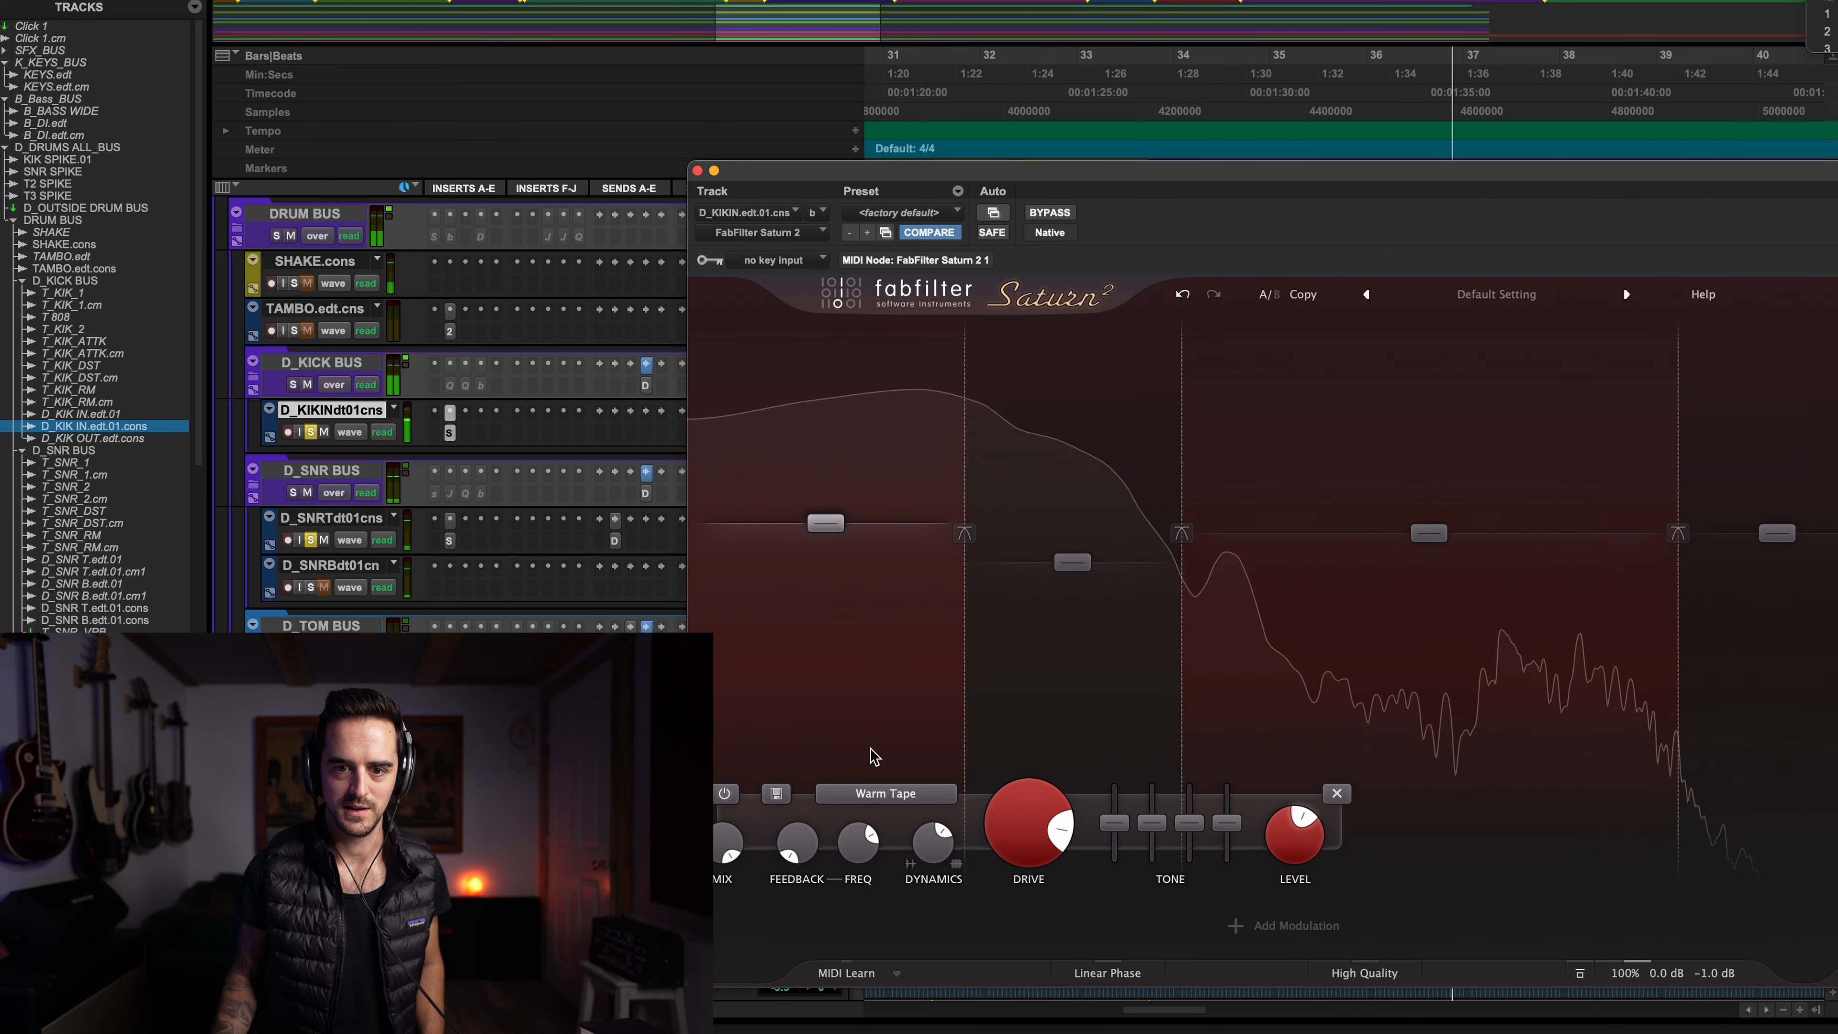
drag(933, 843, 930, 892)
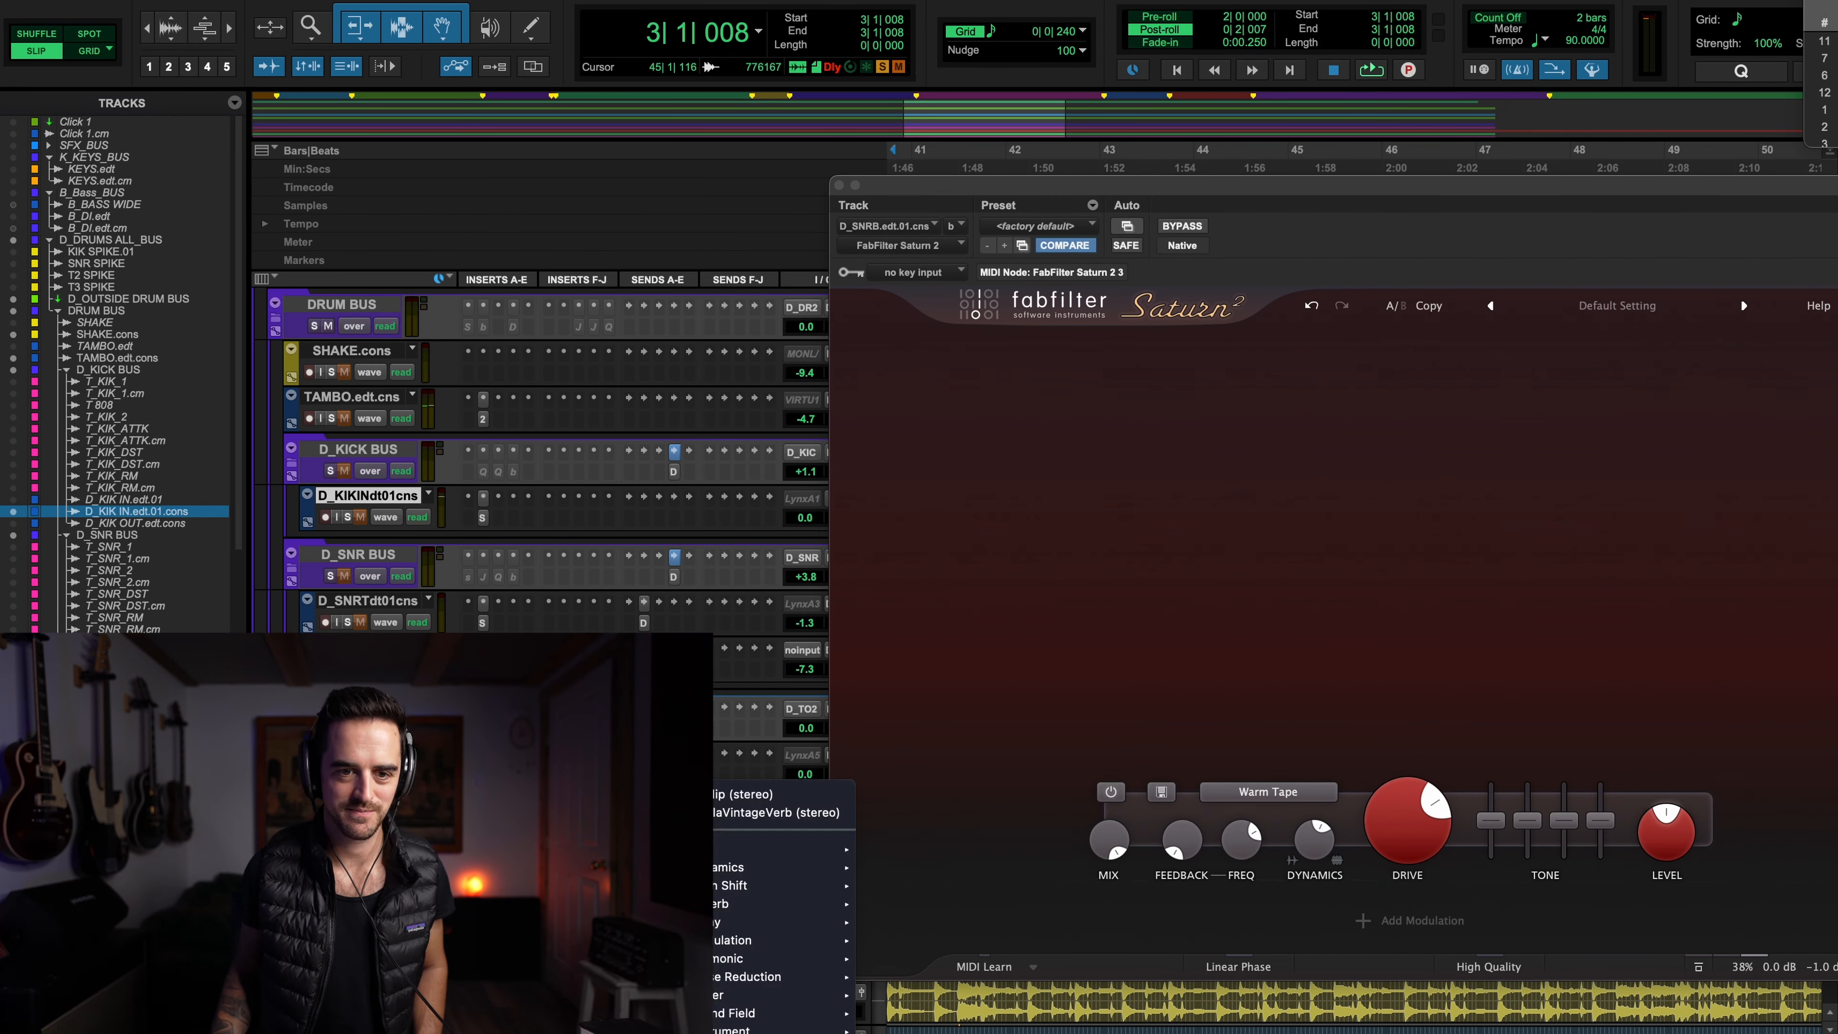
Insert FabFilter Saturn 2 on the overhead track, start playback and move the plug-in window over the tracks
text(s)
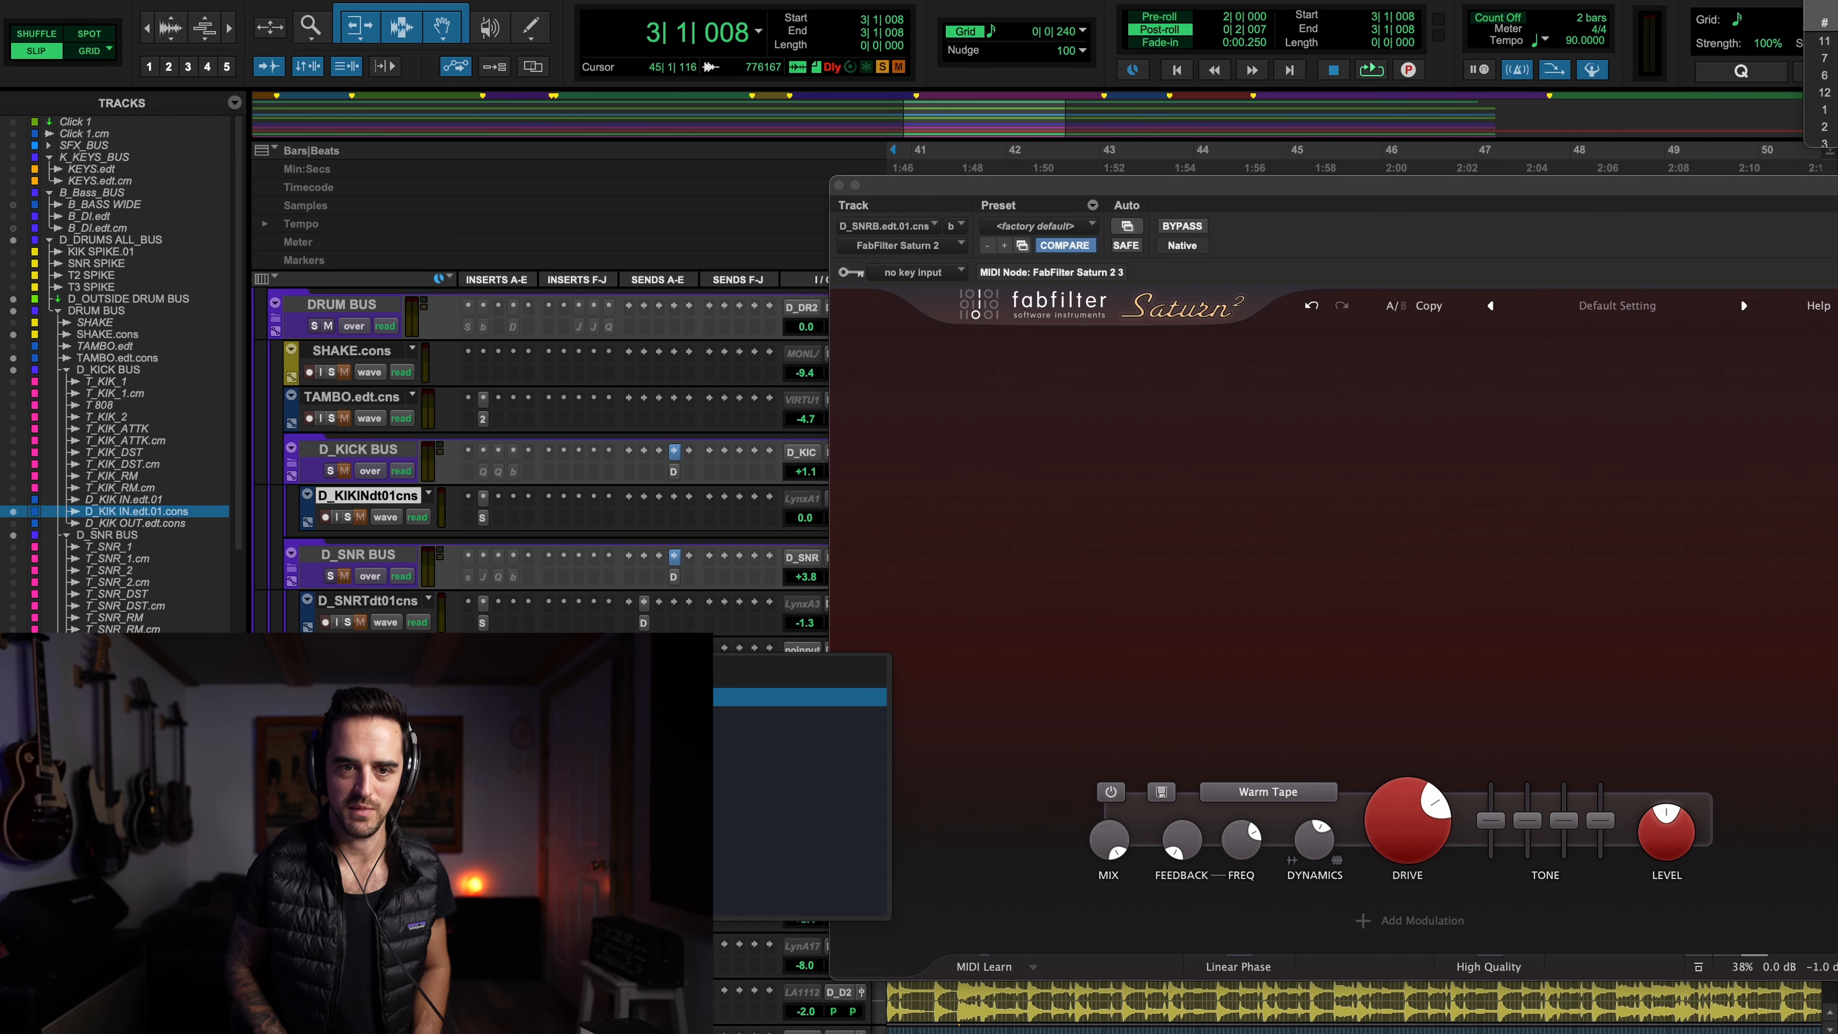
key(Return)
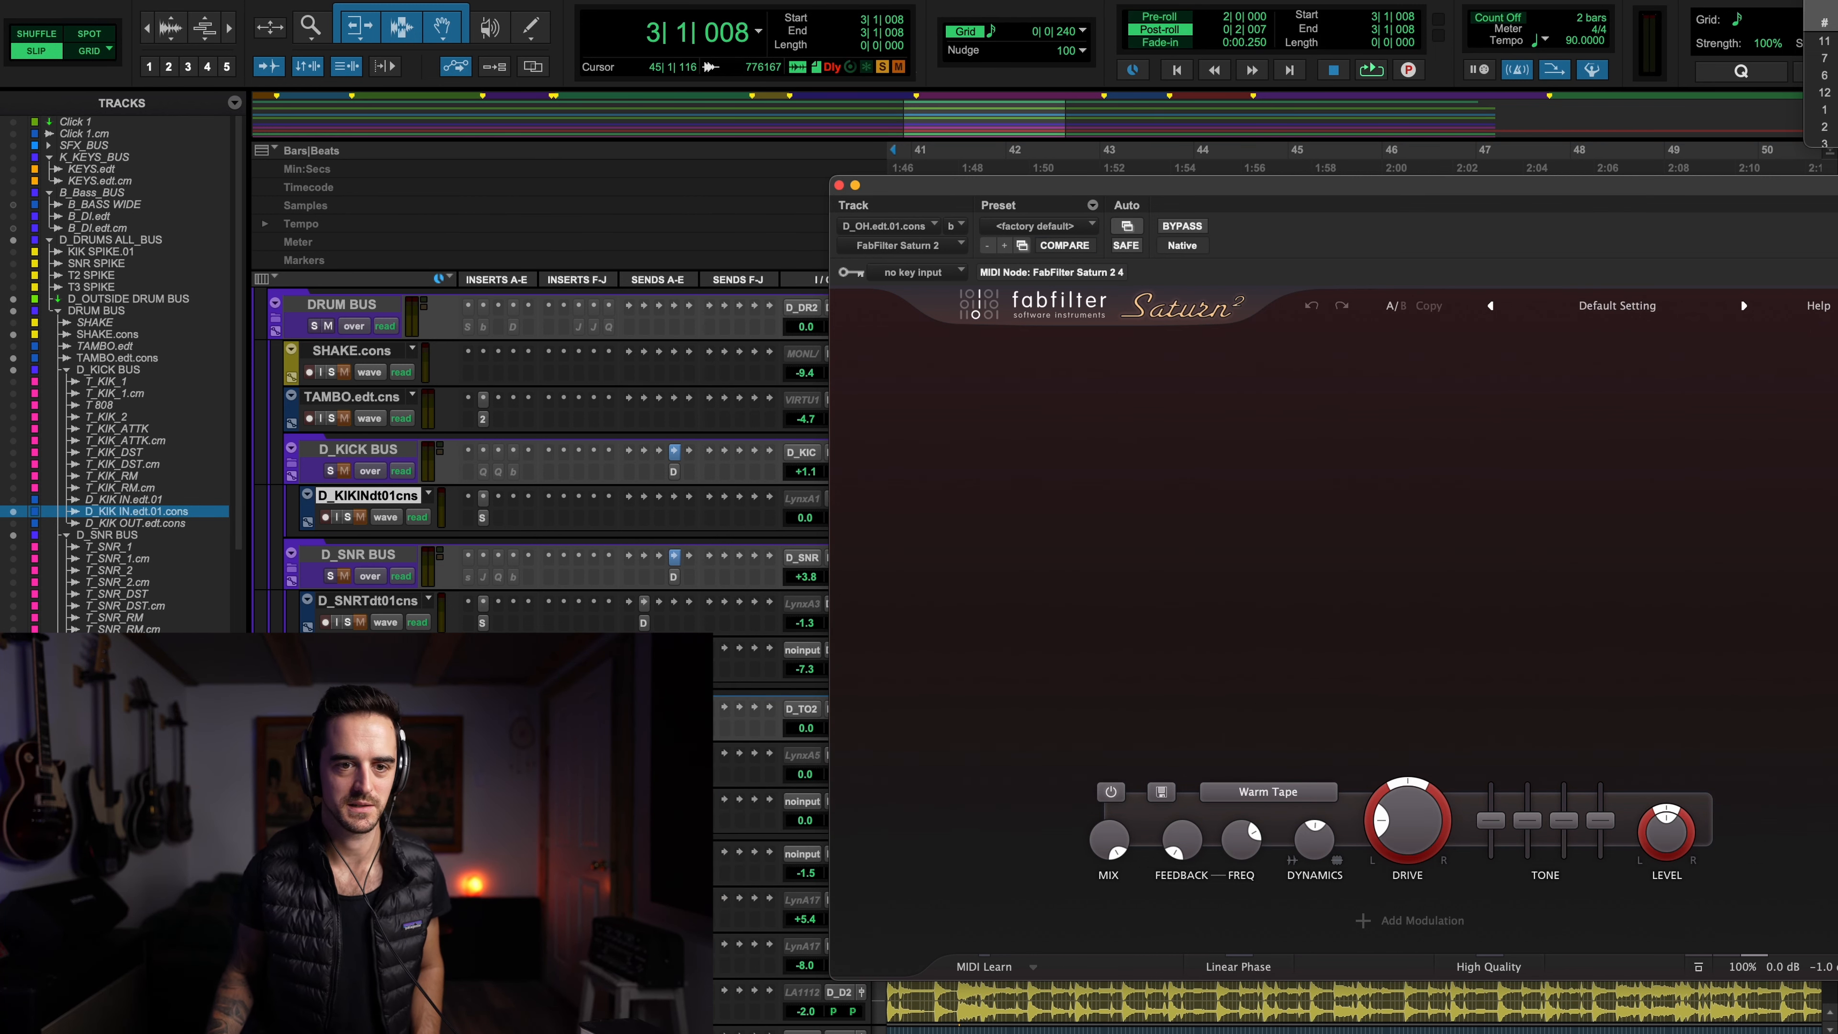
key(space)
drag(1256, 192, 936, 128)
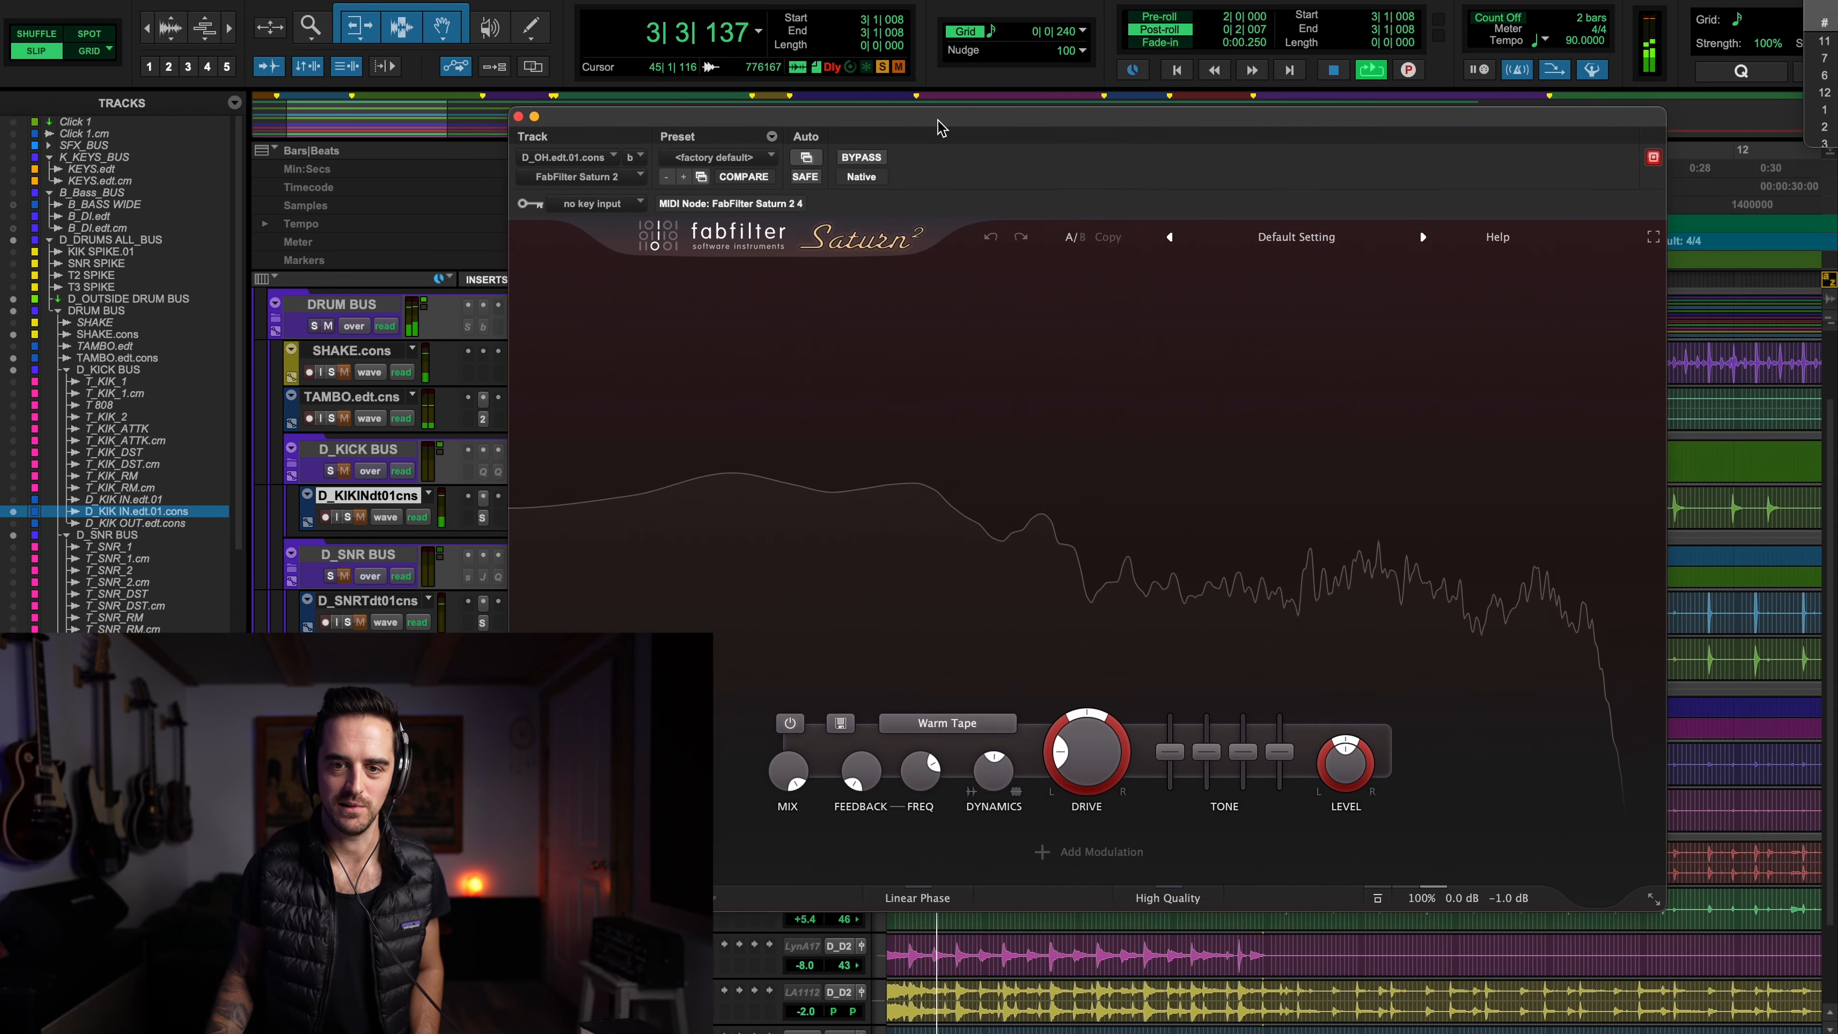
Raise the overheads' Warm Tape drive and set the dynamics to about 0.258
drag(1074, 767, 1100, 686)
drag(1078, 781, 995, 796)
key(space)
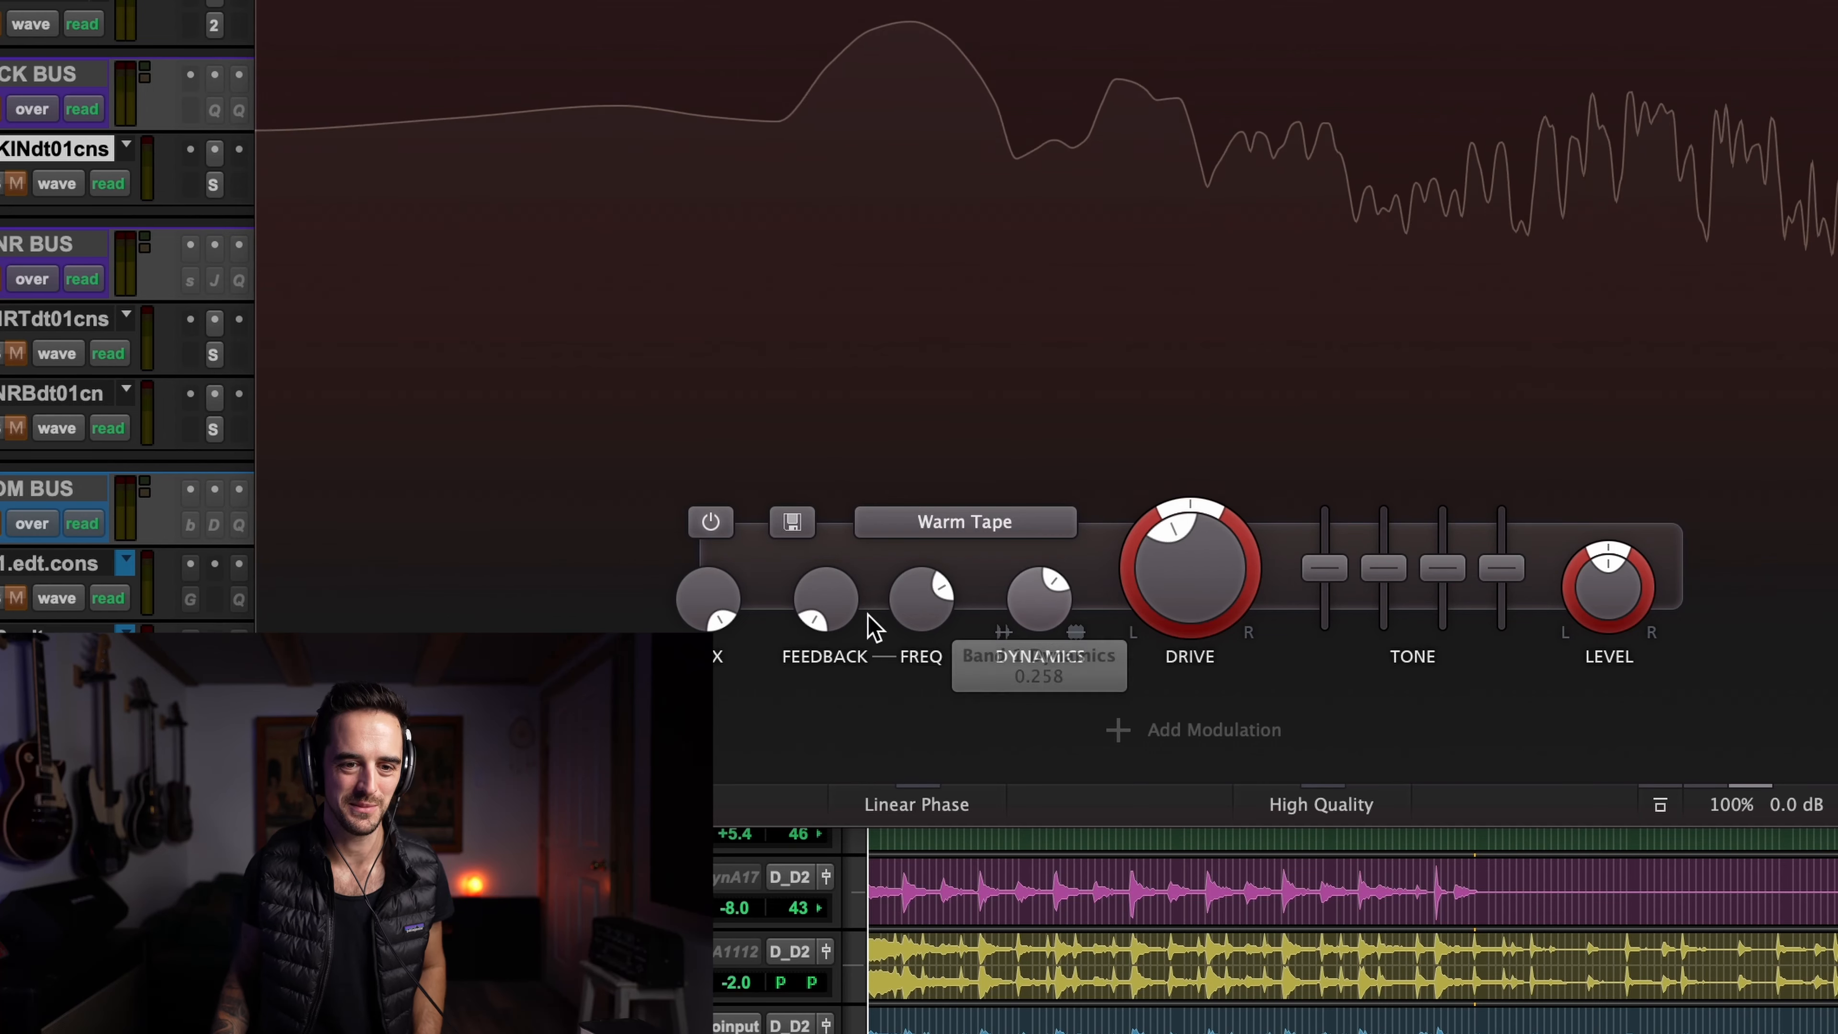
Audition the overheads' dynamics across its range, including -1.000, and reset it to 0.000
key(space)
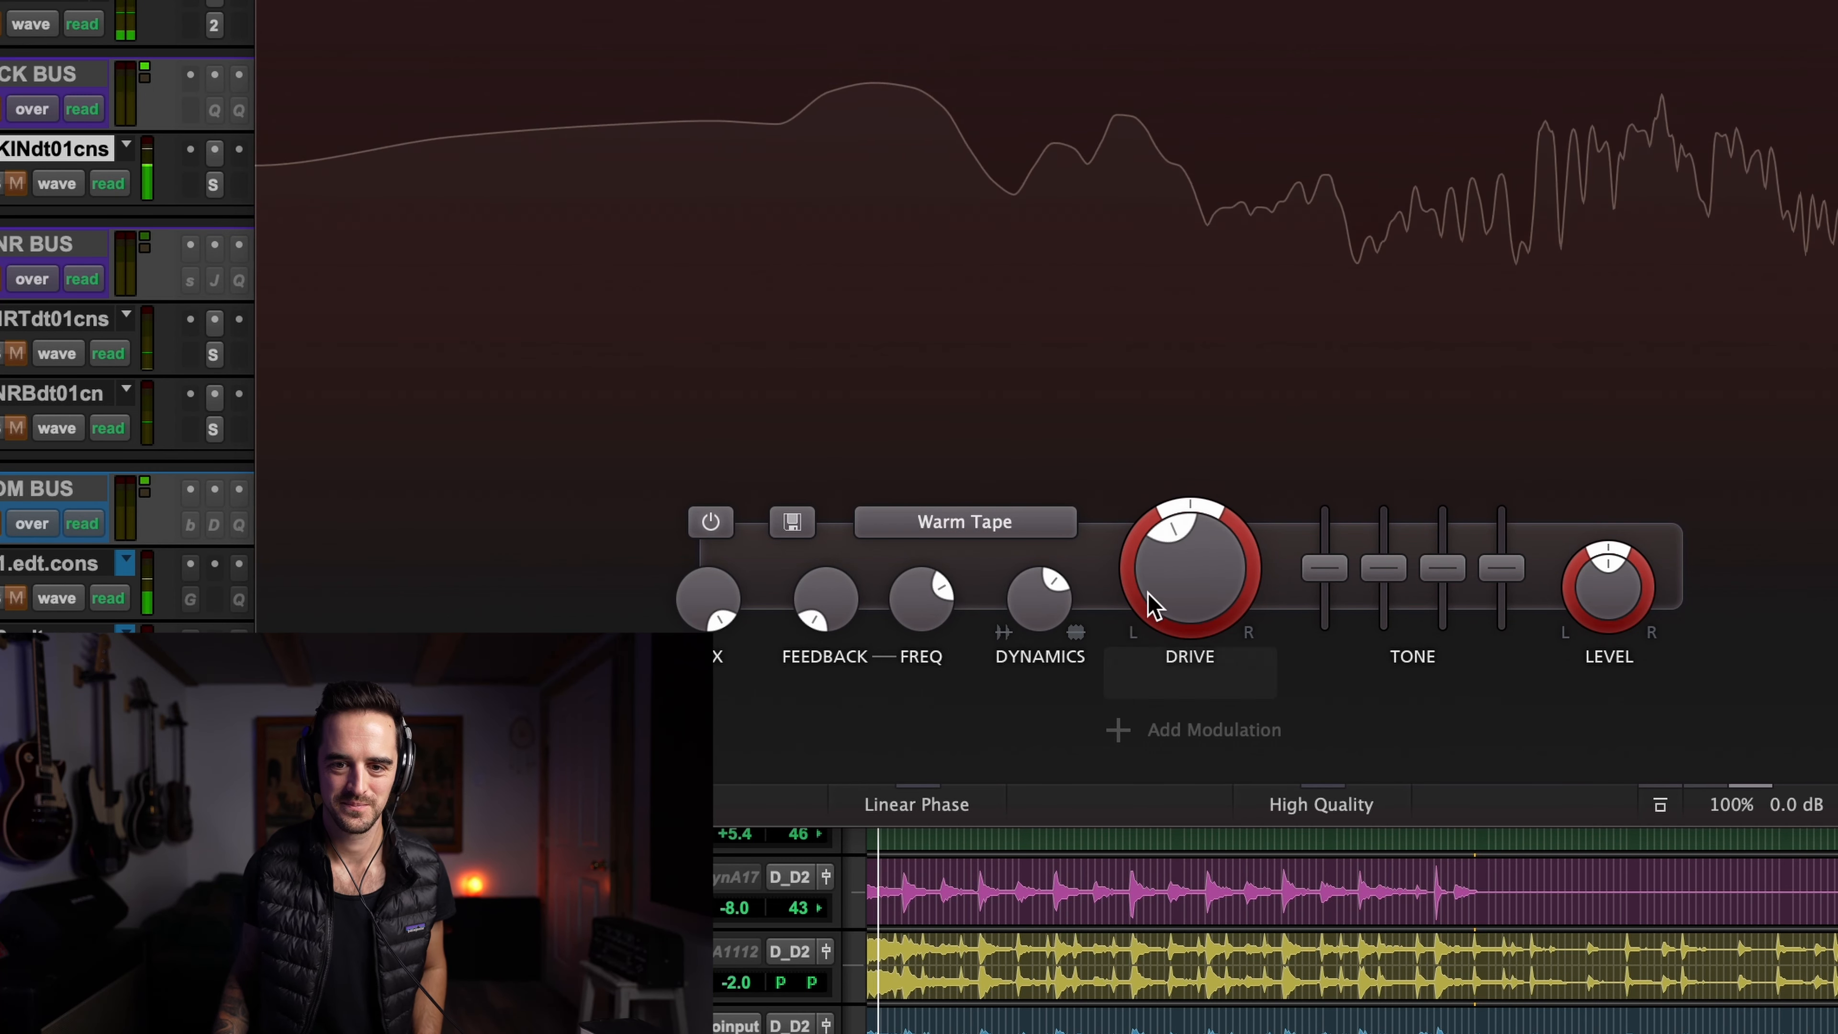
drag(1049, 599, 1108, 349)
drag(1030, 607, 1022, 977)
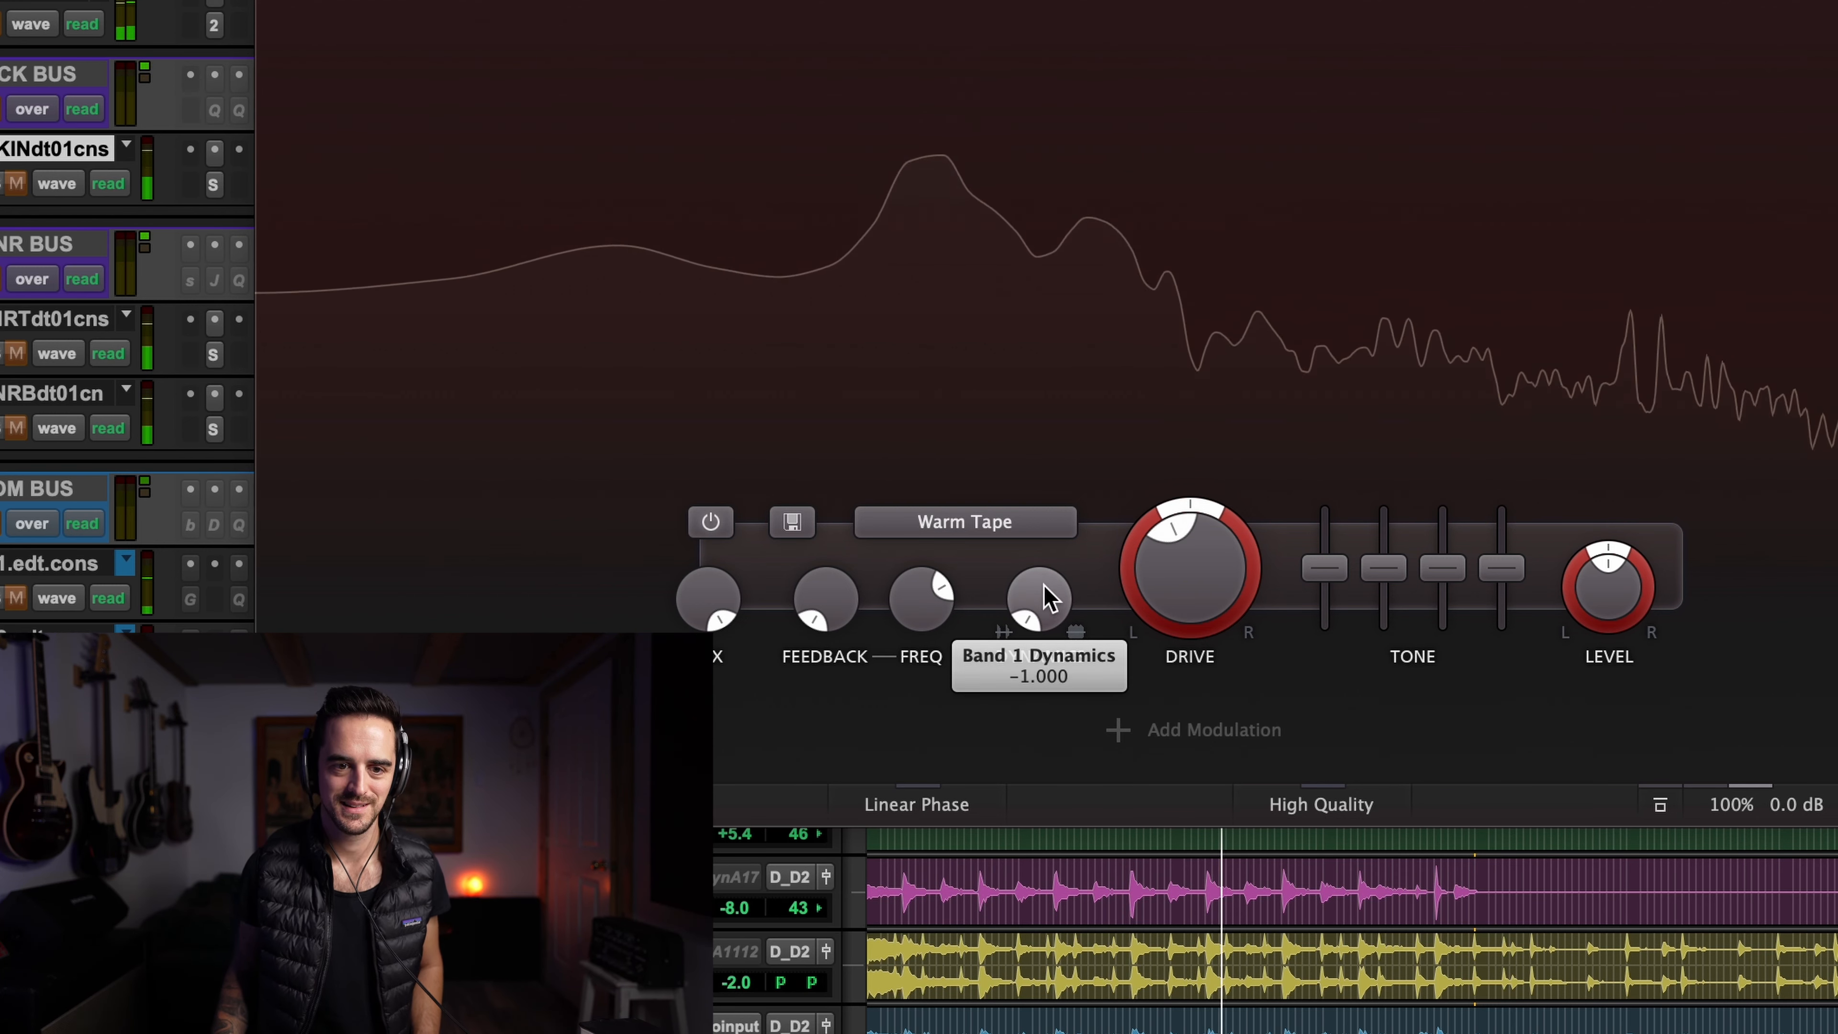
mouse_move(1050, 600)
mouse_down()
mouse_move(1059, 513)
mouse_move(1038, 587)
mouse_move(1040, 544)
mouse_move(1059, 607)
mouse_move(1030, 591)
mouse_move(1042, 609)
mouse_up()
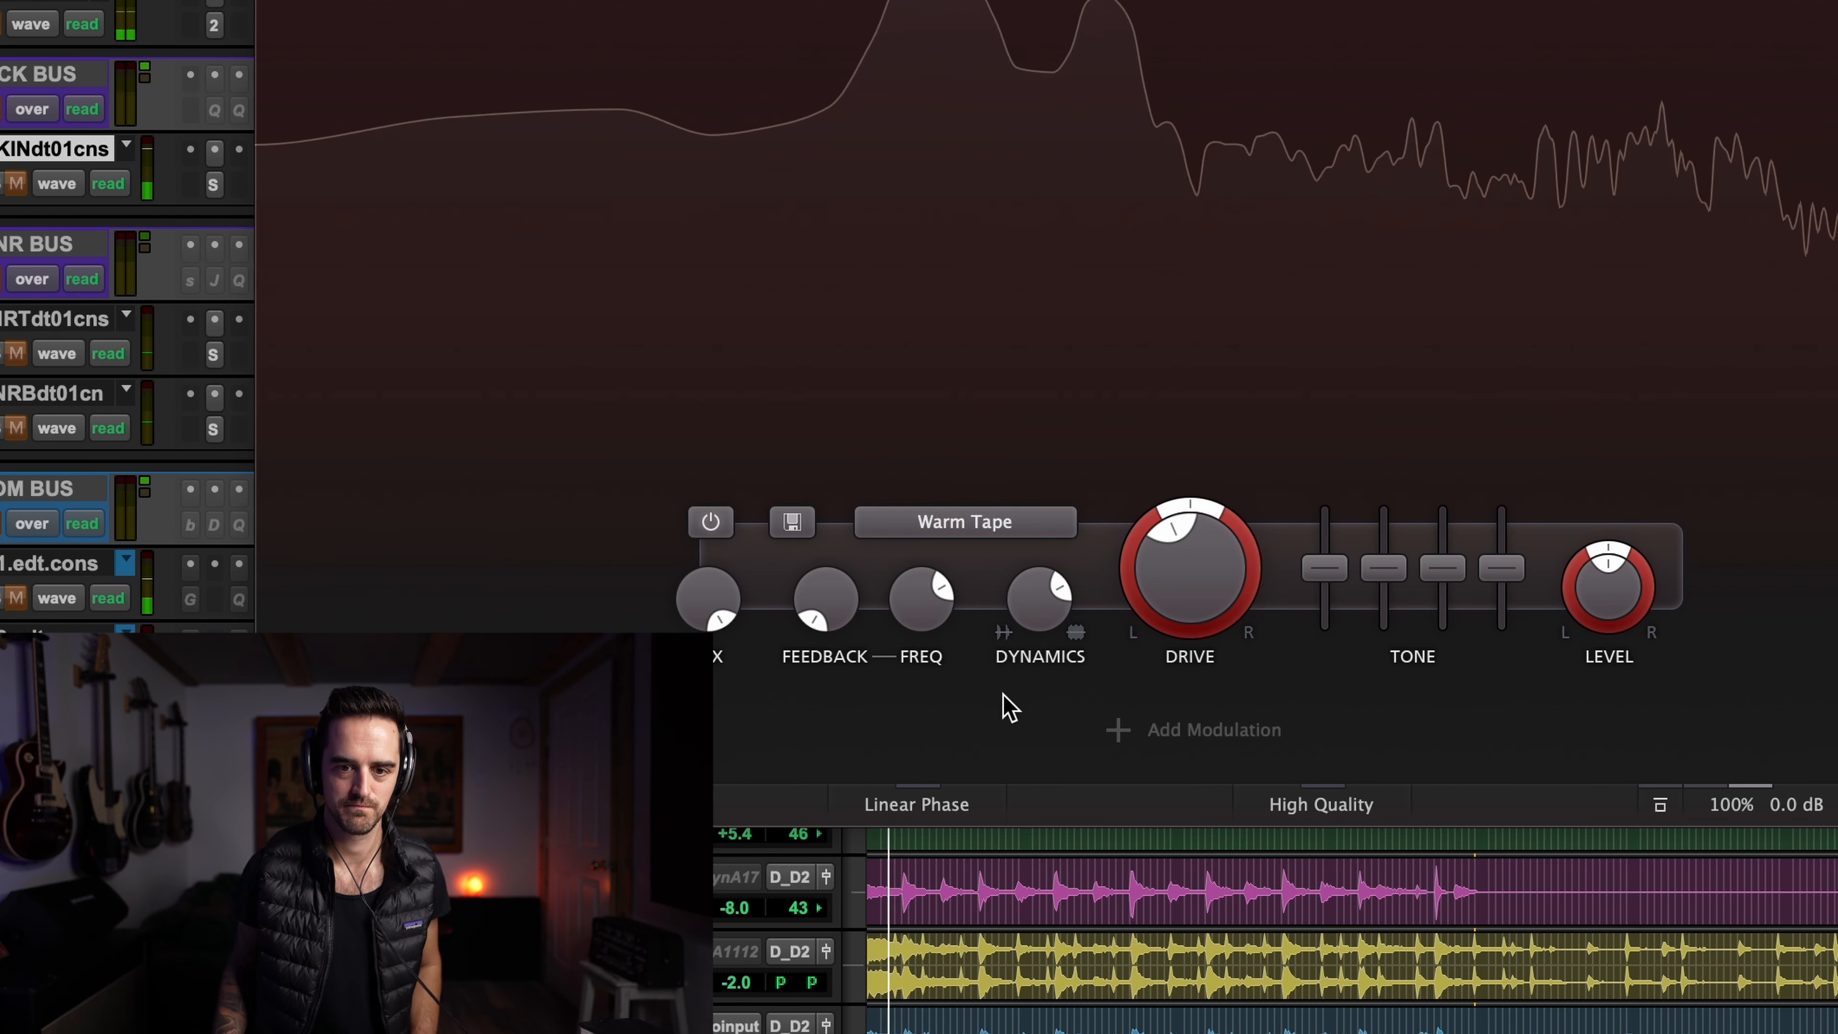
double_click(1039, 598)
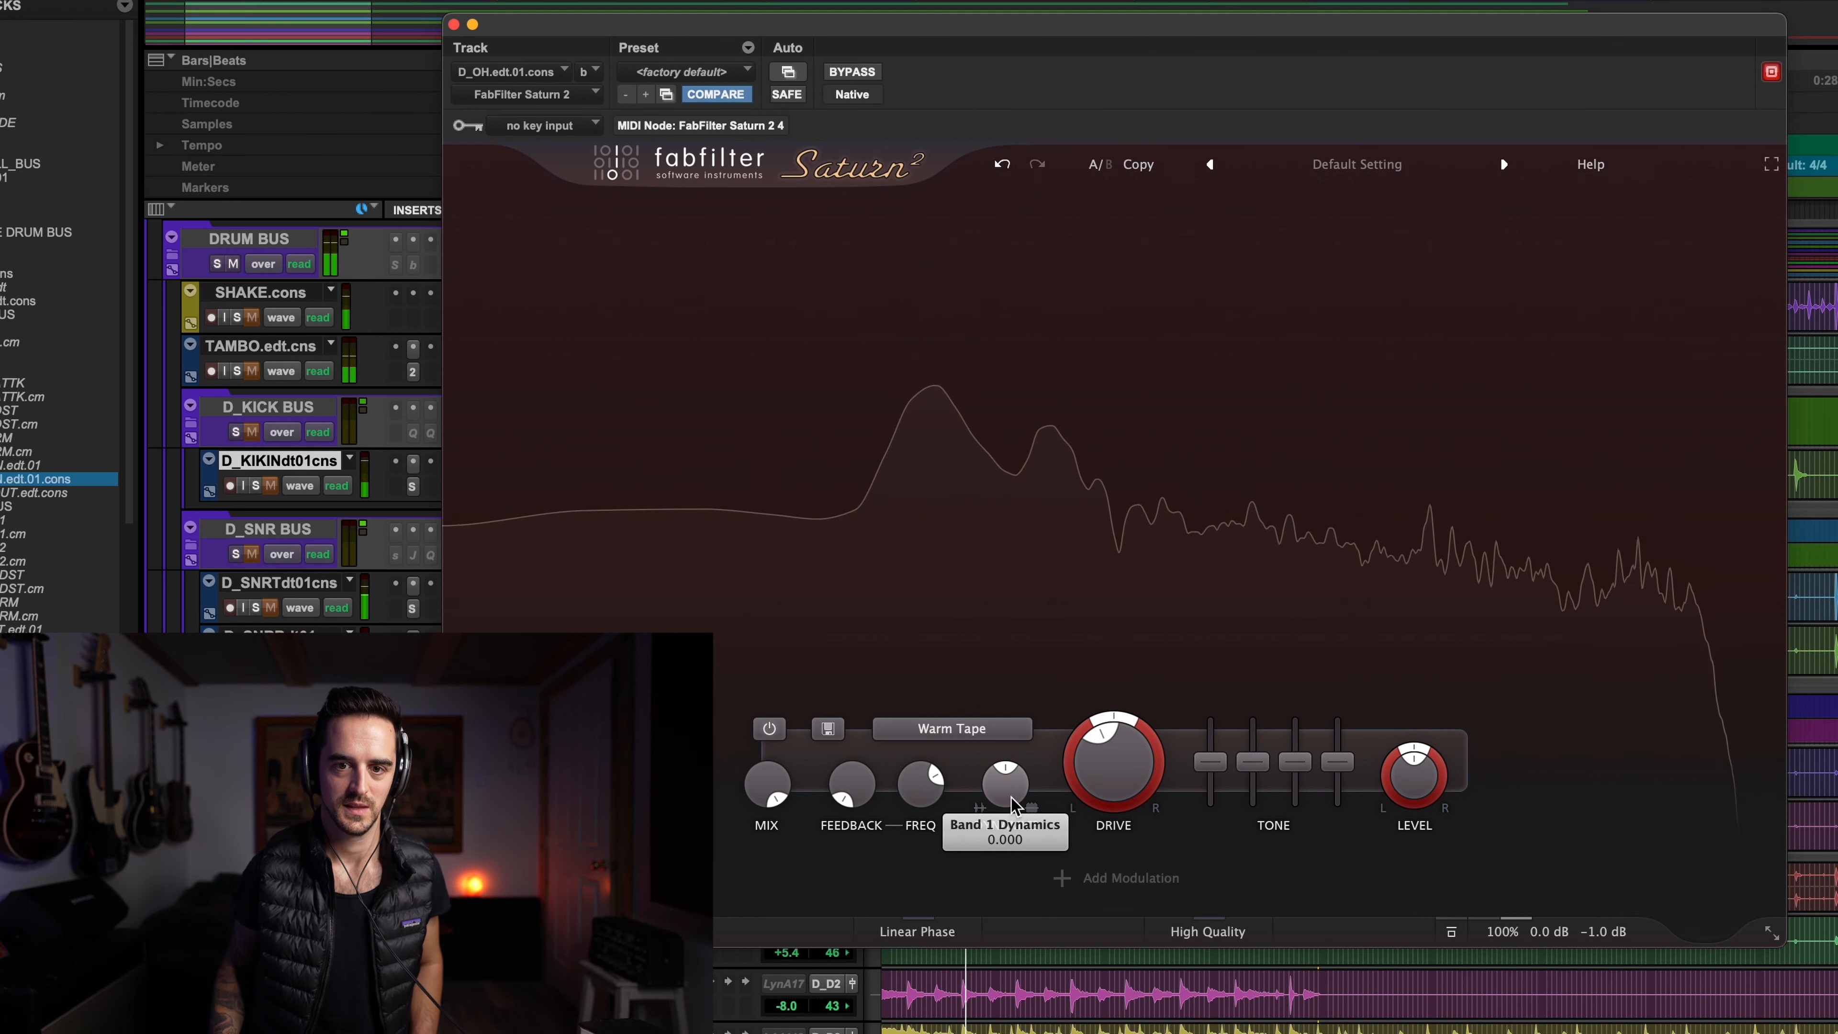
Raise the overheads' dynamics slightly above zero and audition the soloed DRUM BUS
drag(1016, 796, 1009, 792)
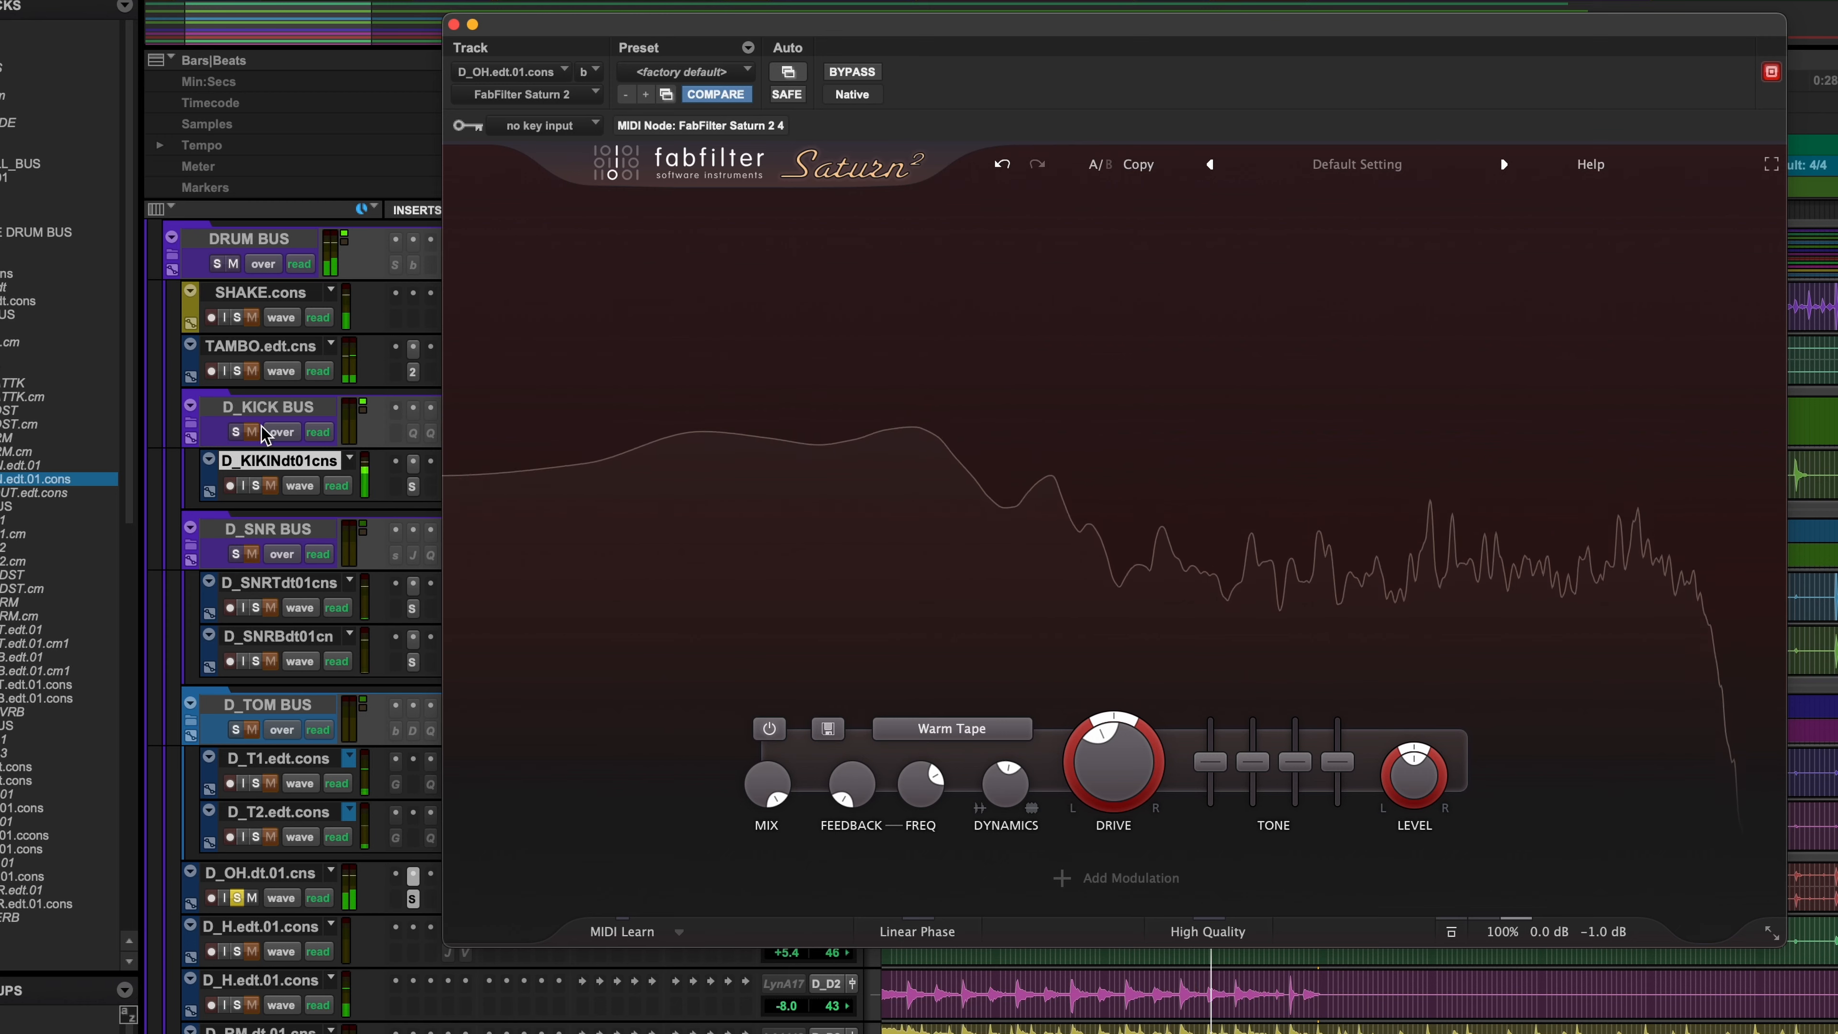
click(218, 266)
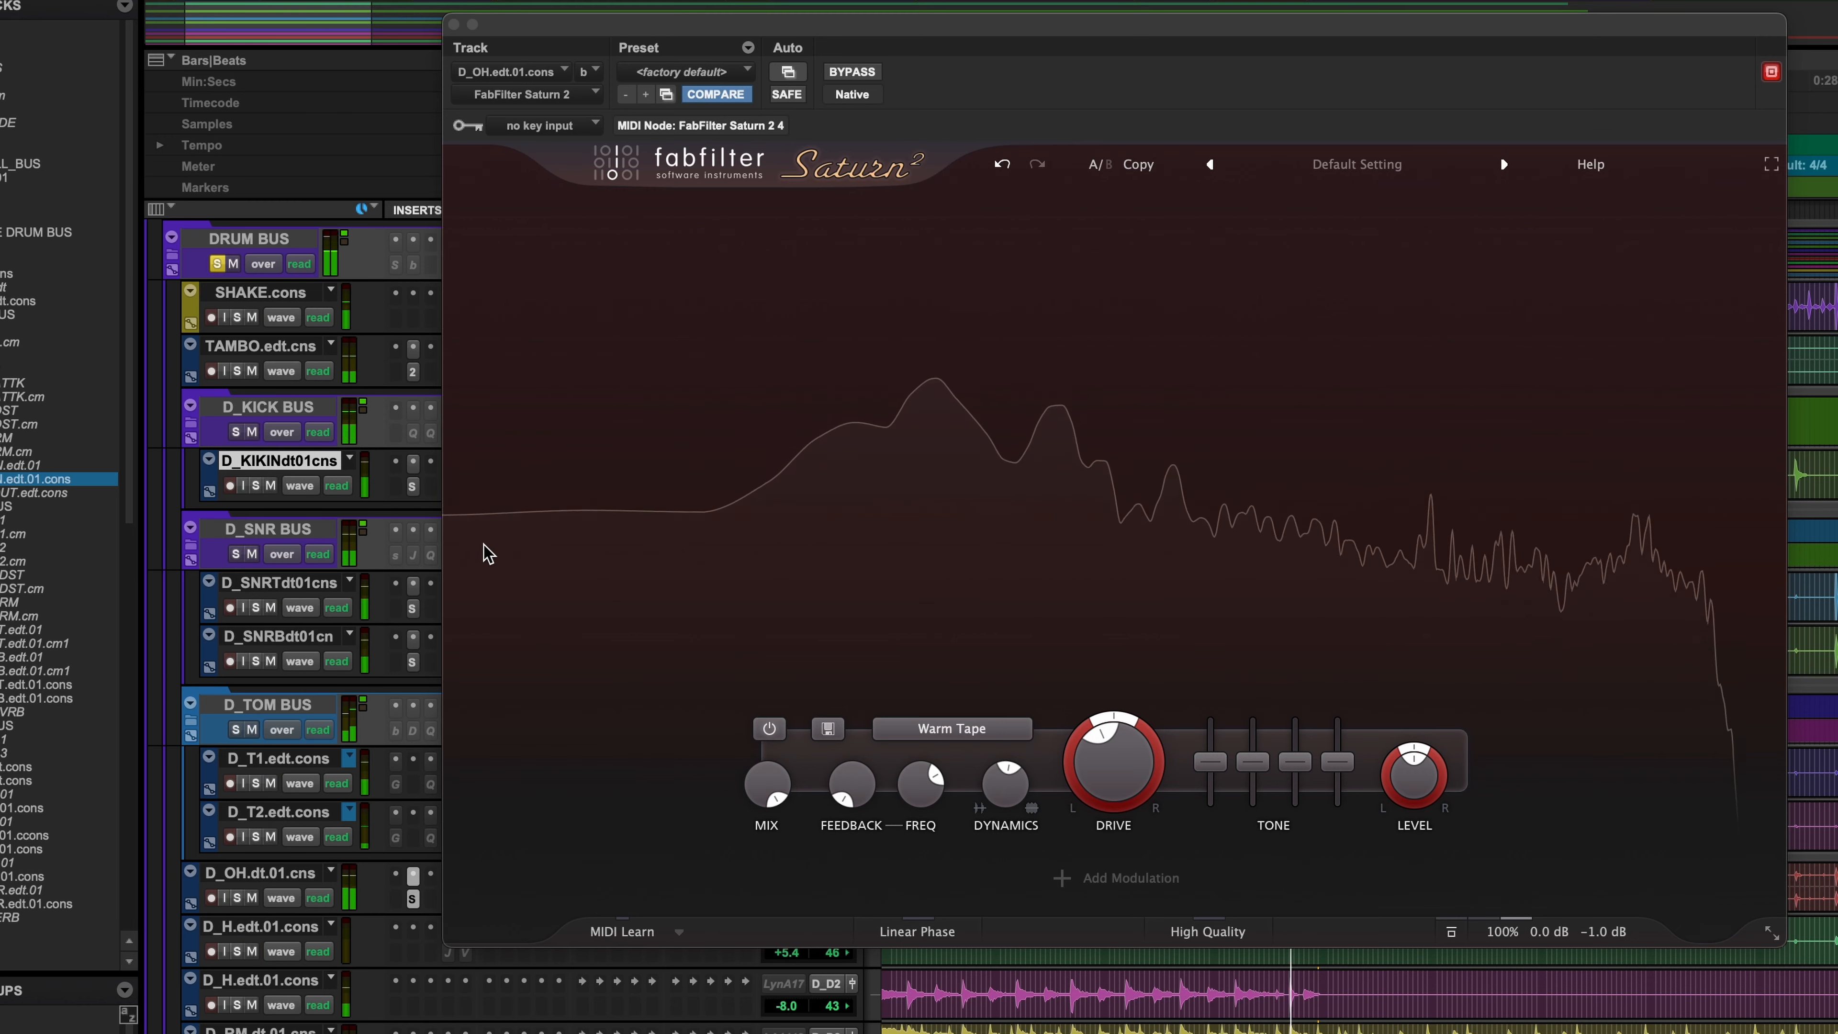
key(space)
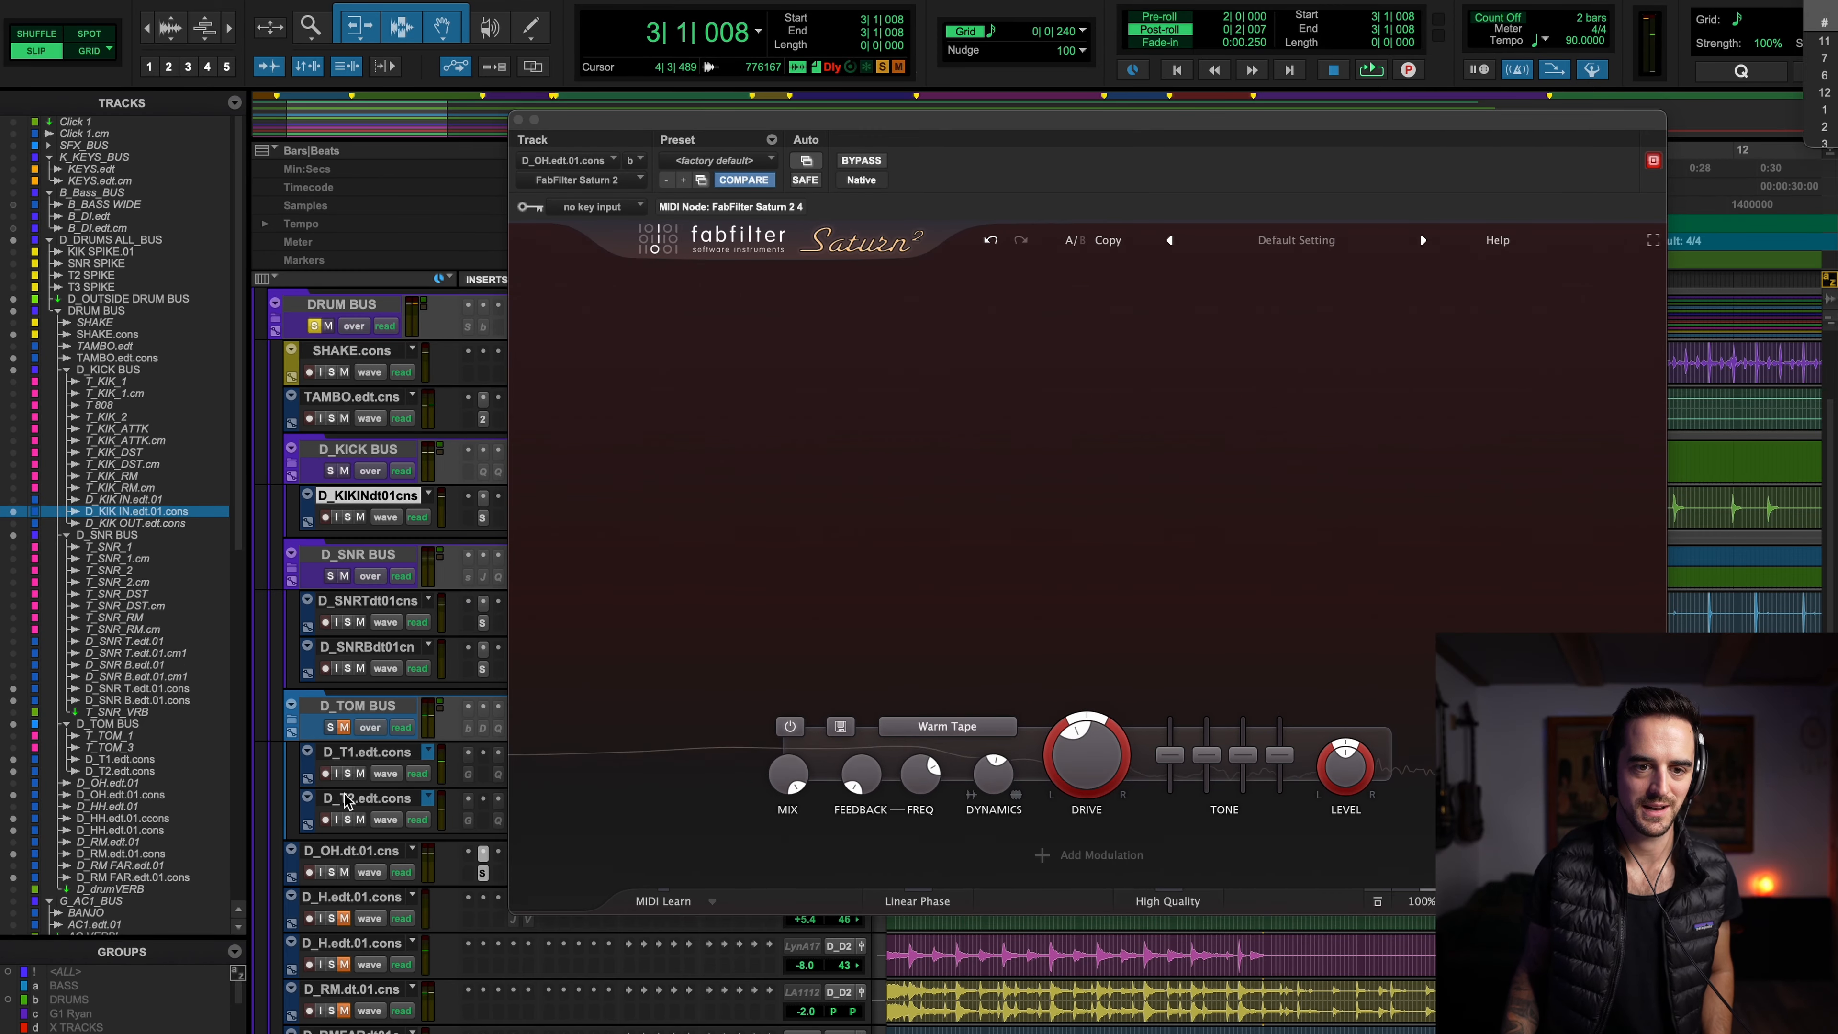
Solo the D_RM room track and copy the overheads' Saturn 2 onto it
scroll(360, 1024, down, 2)
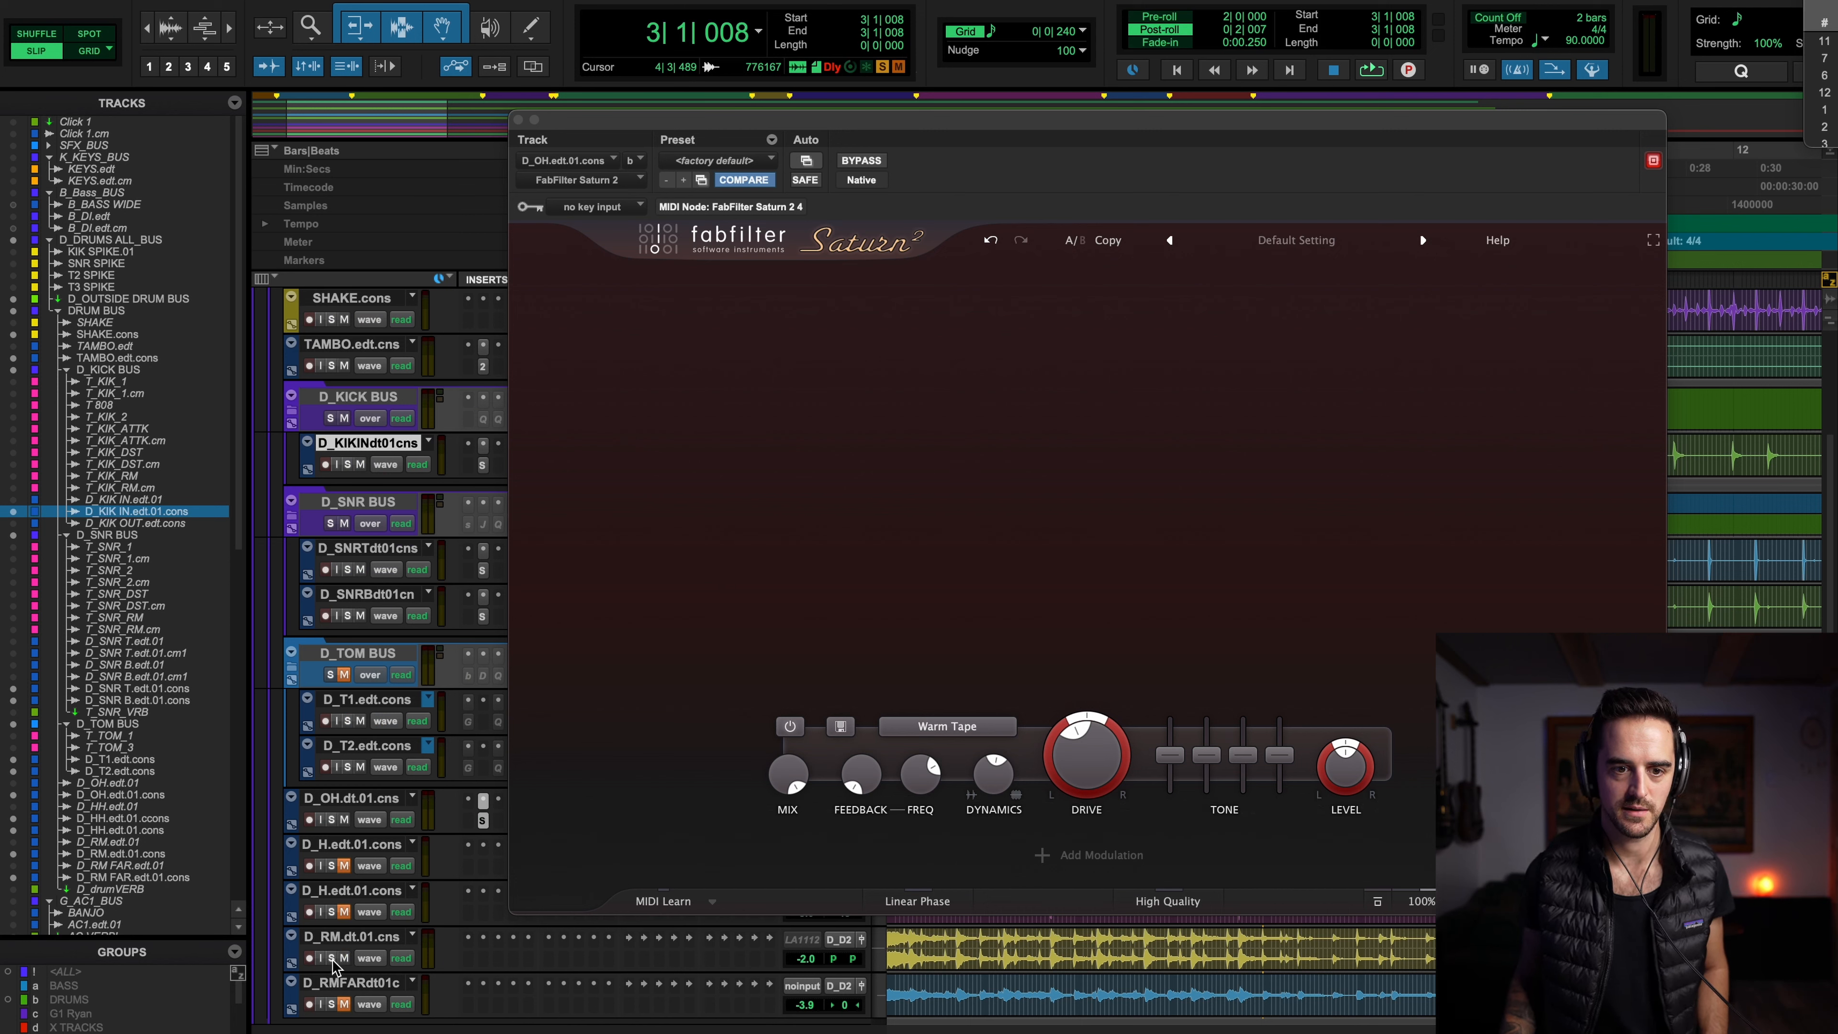
key(space)
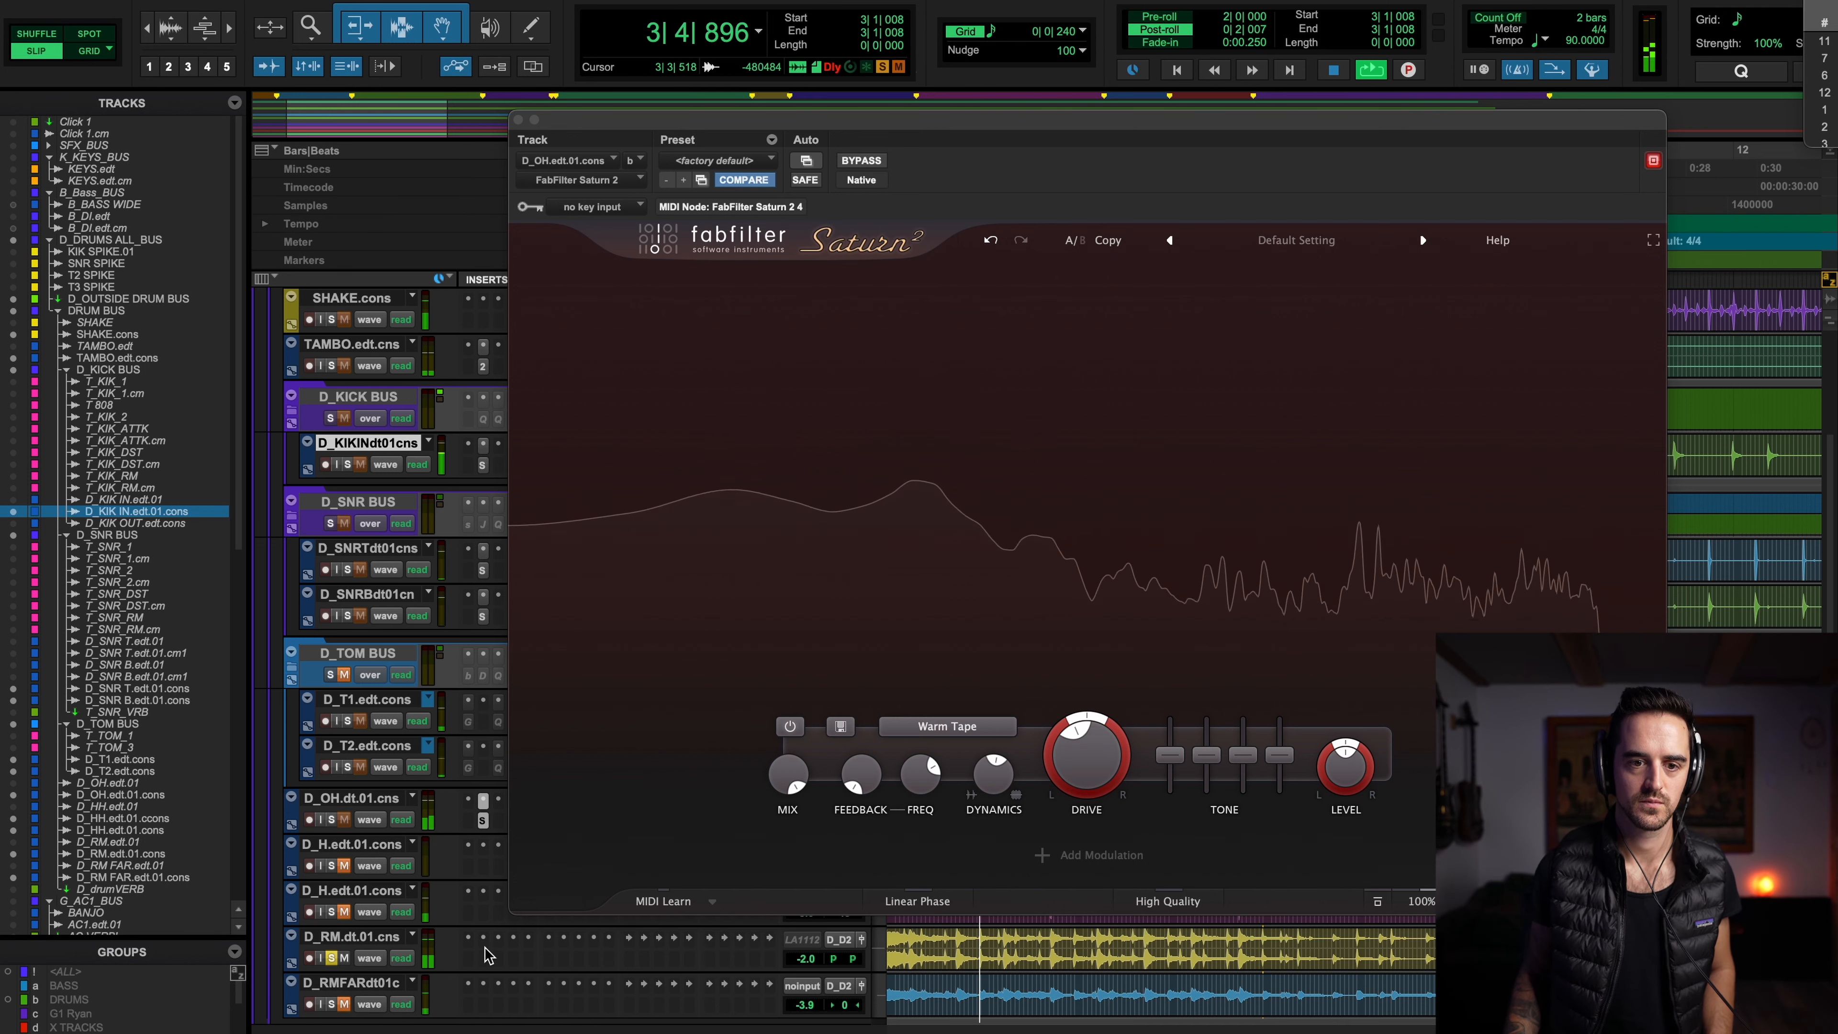
key(space)
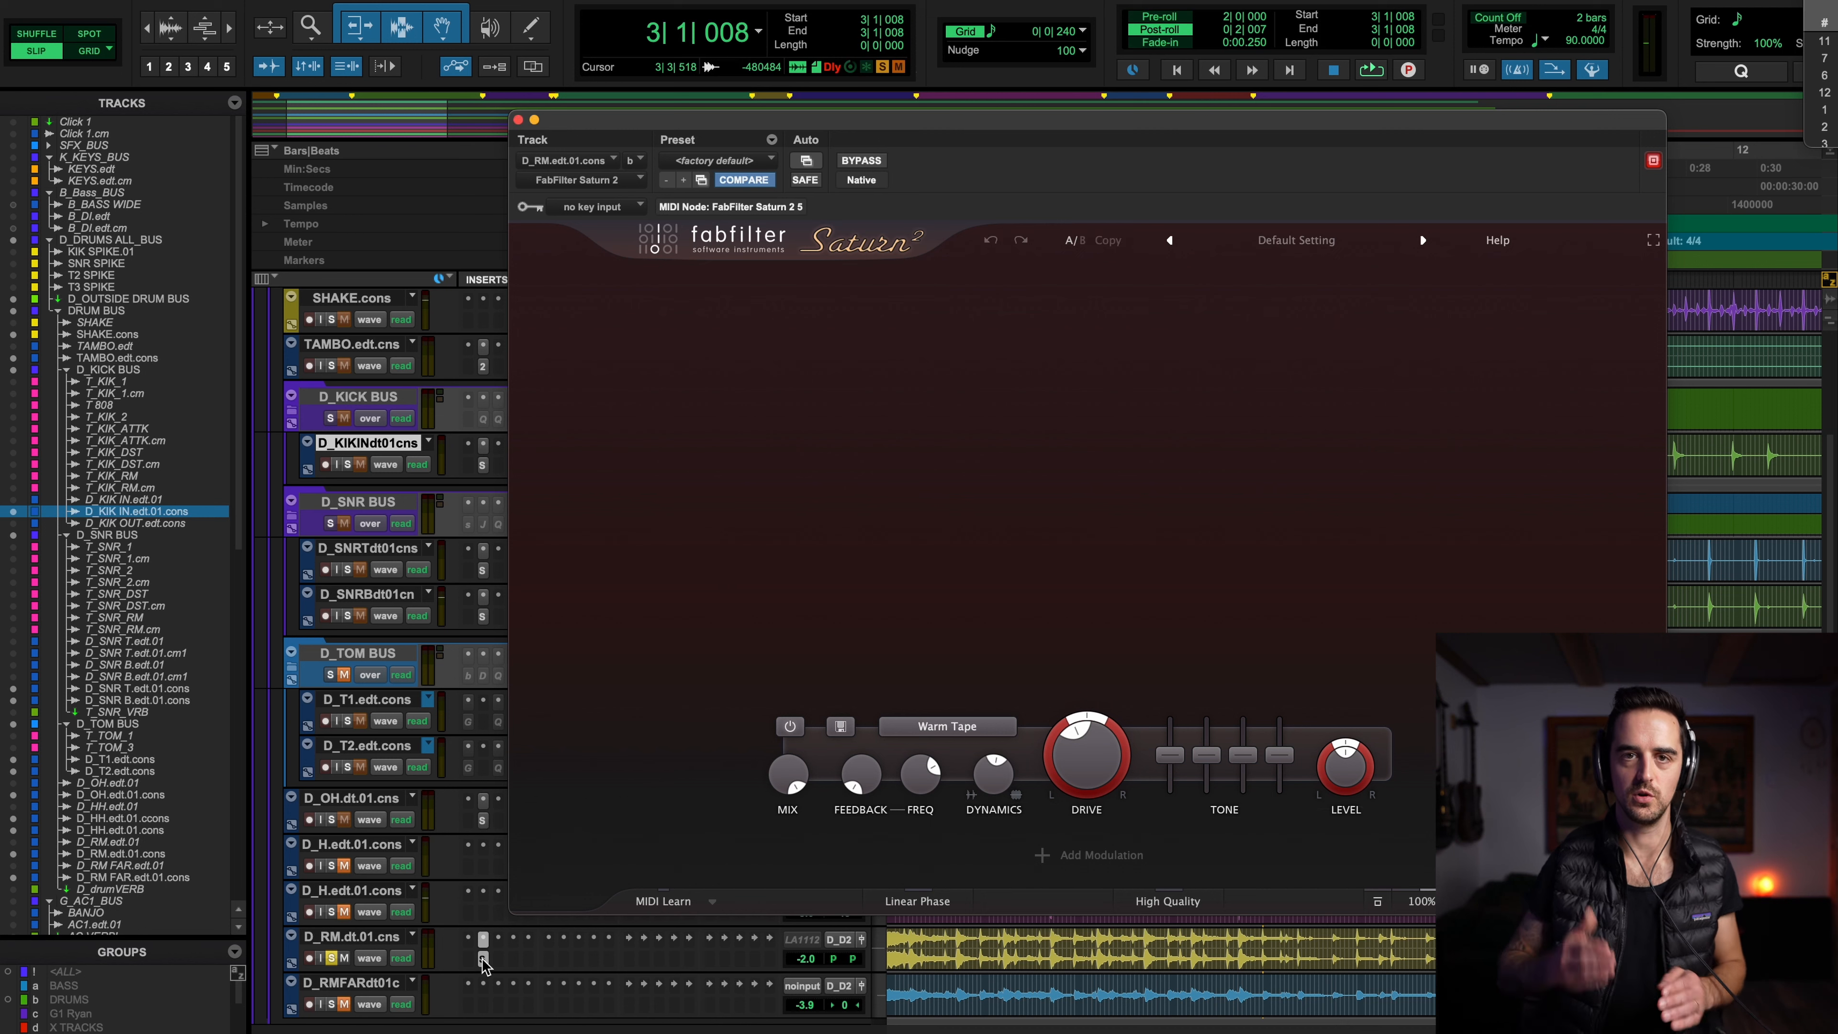
Split the room track's Saturn 2 into three bands during playback, raising the upper-band drive to about 59.4% and moving the low crossover up
key(space)
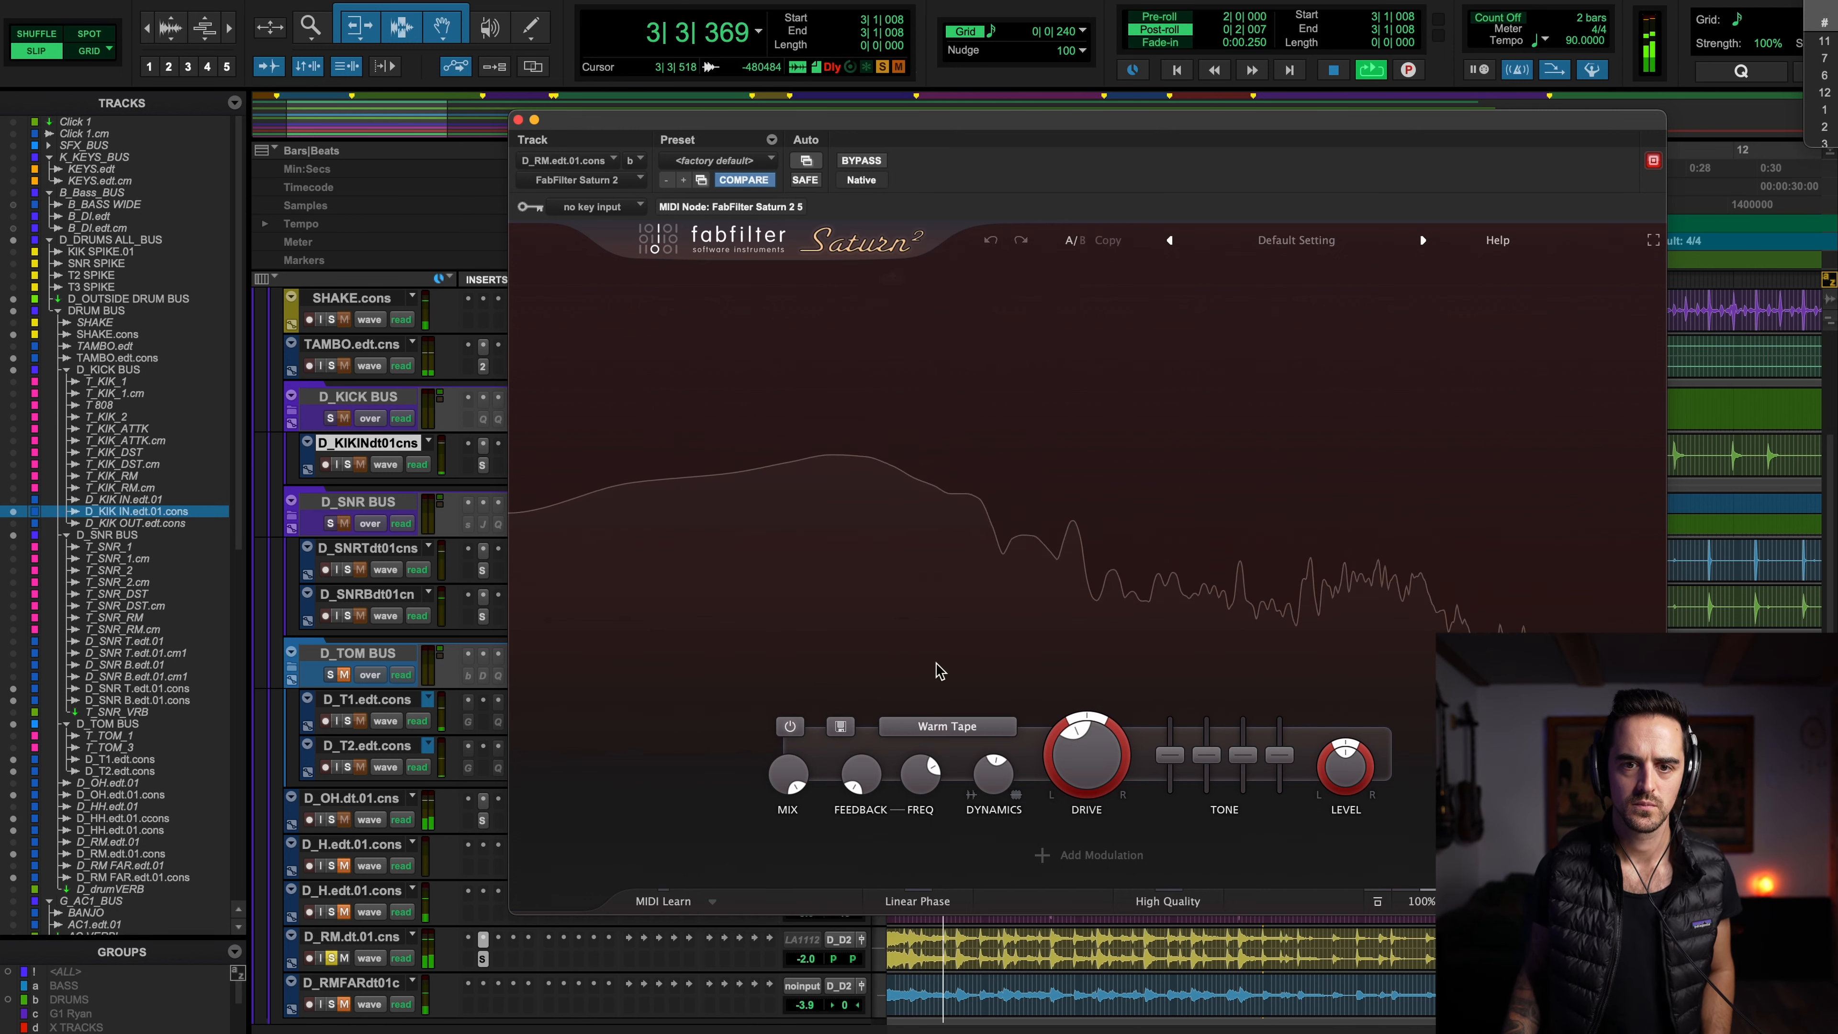
click(835, 276)
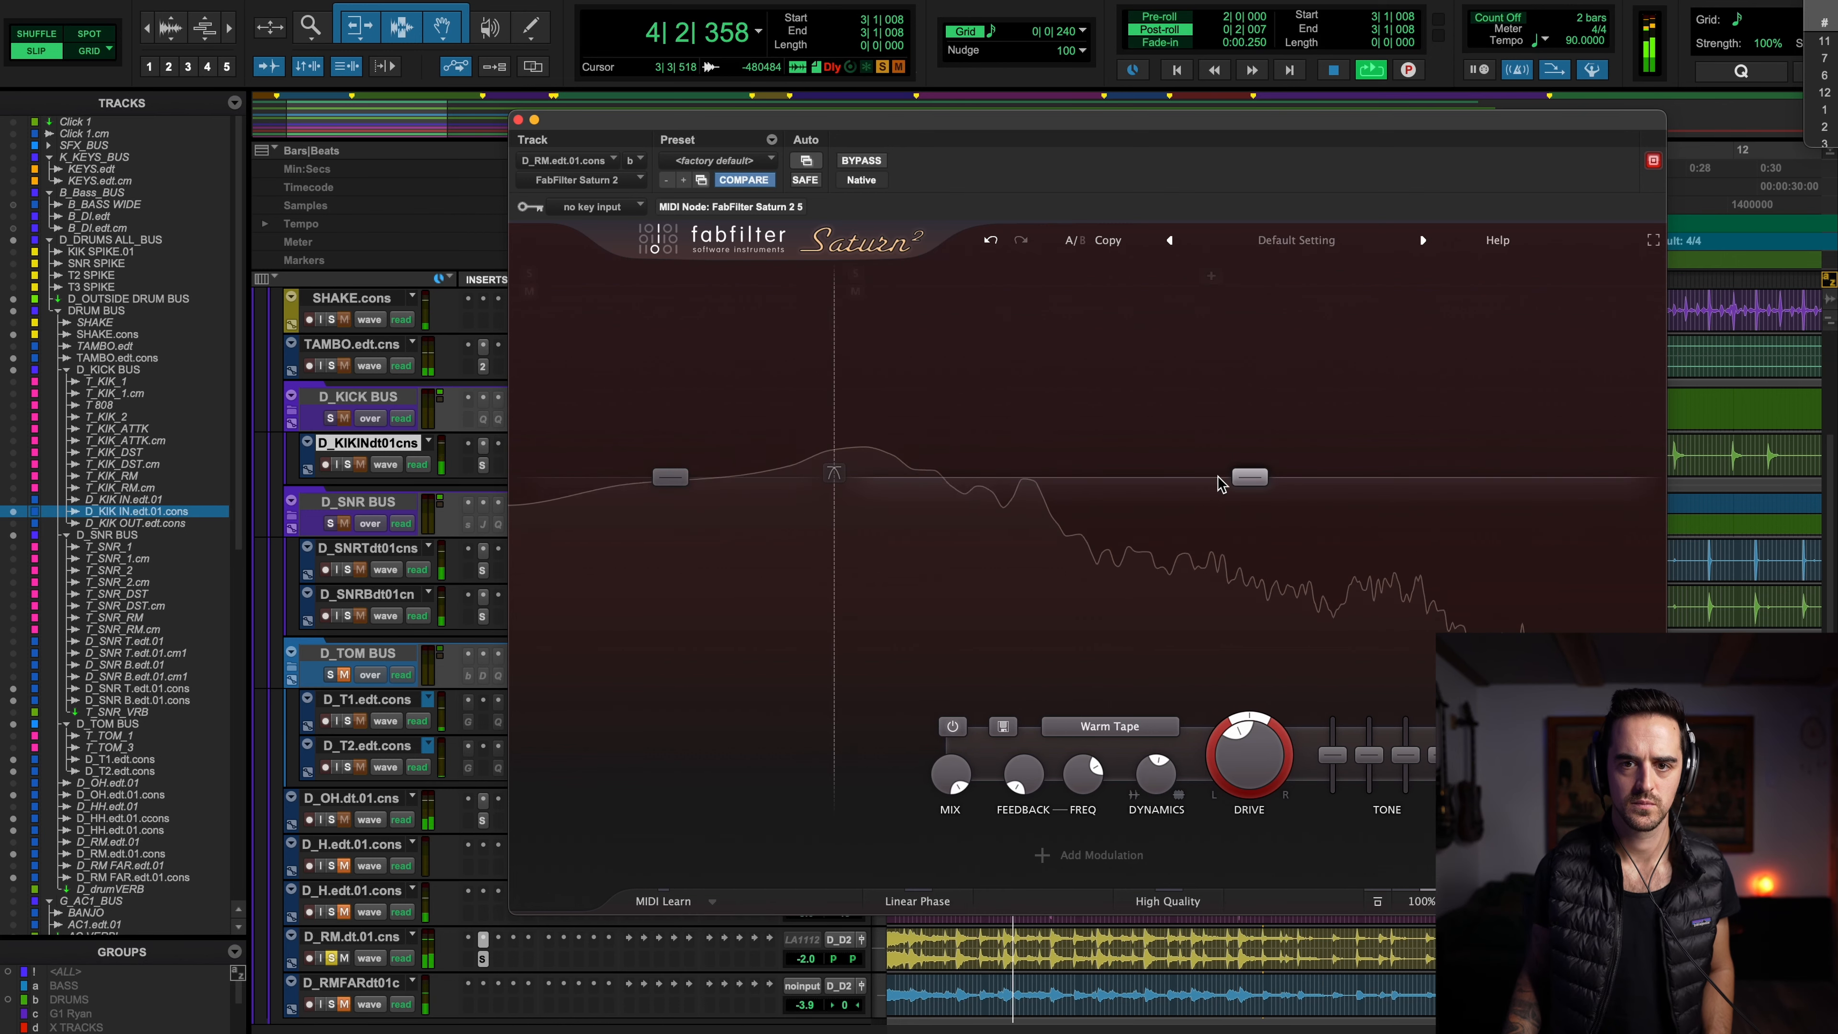
drag(1246, 754, 1243, 669)
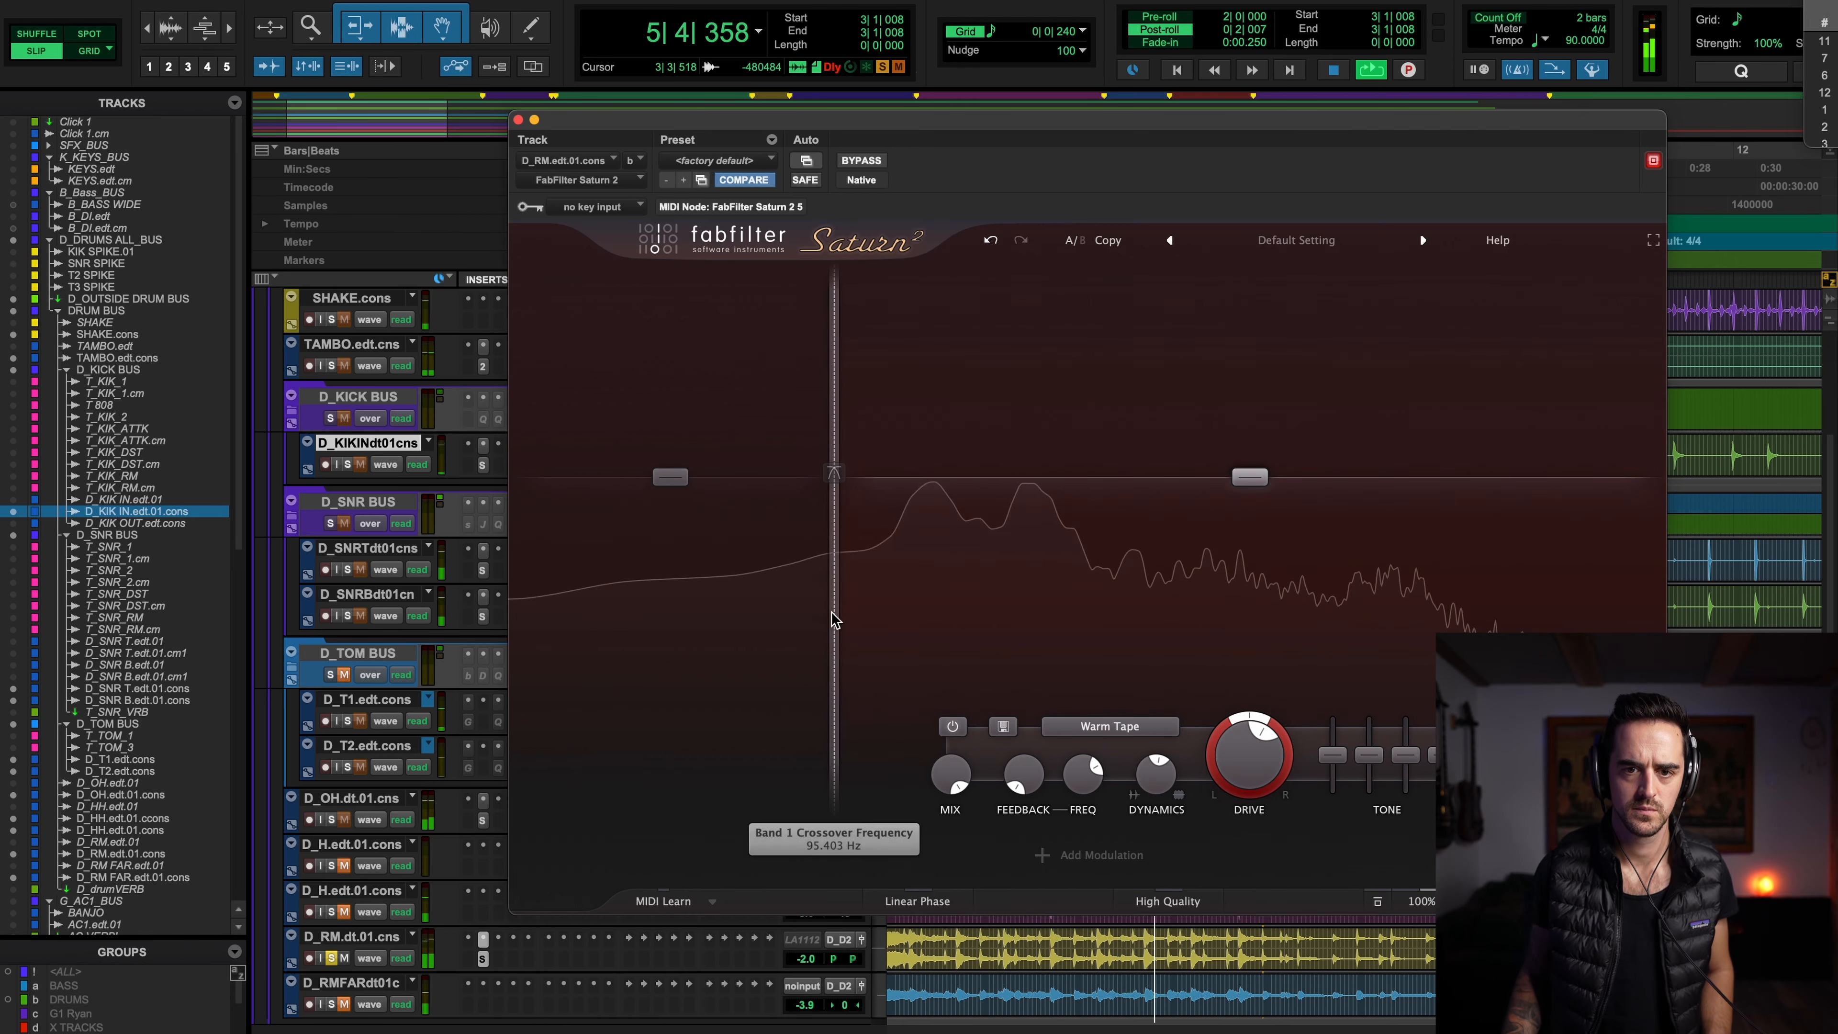
drag(834, 617, 857, 609)
click(1404, 277)
key(space)
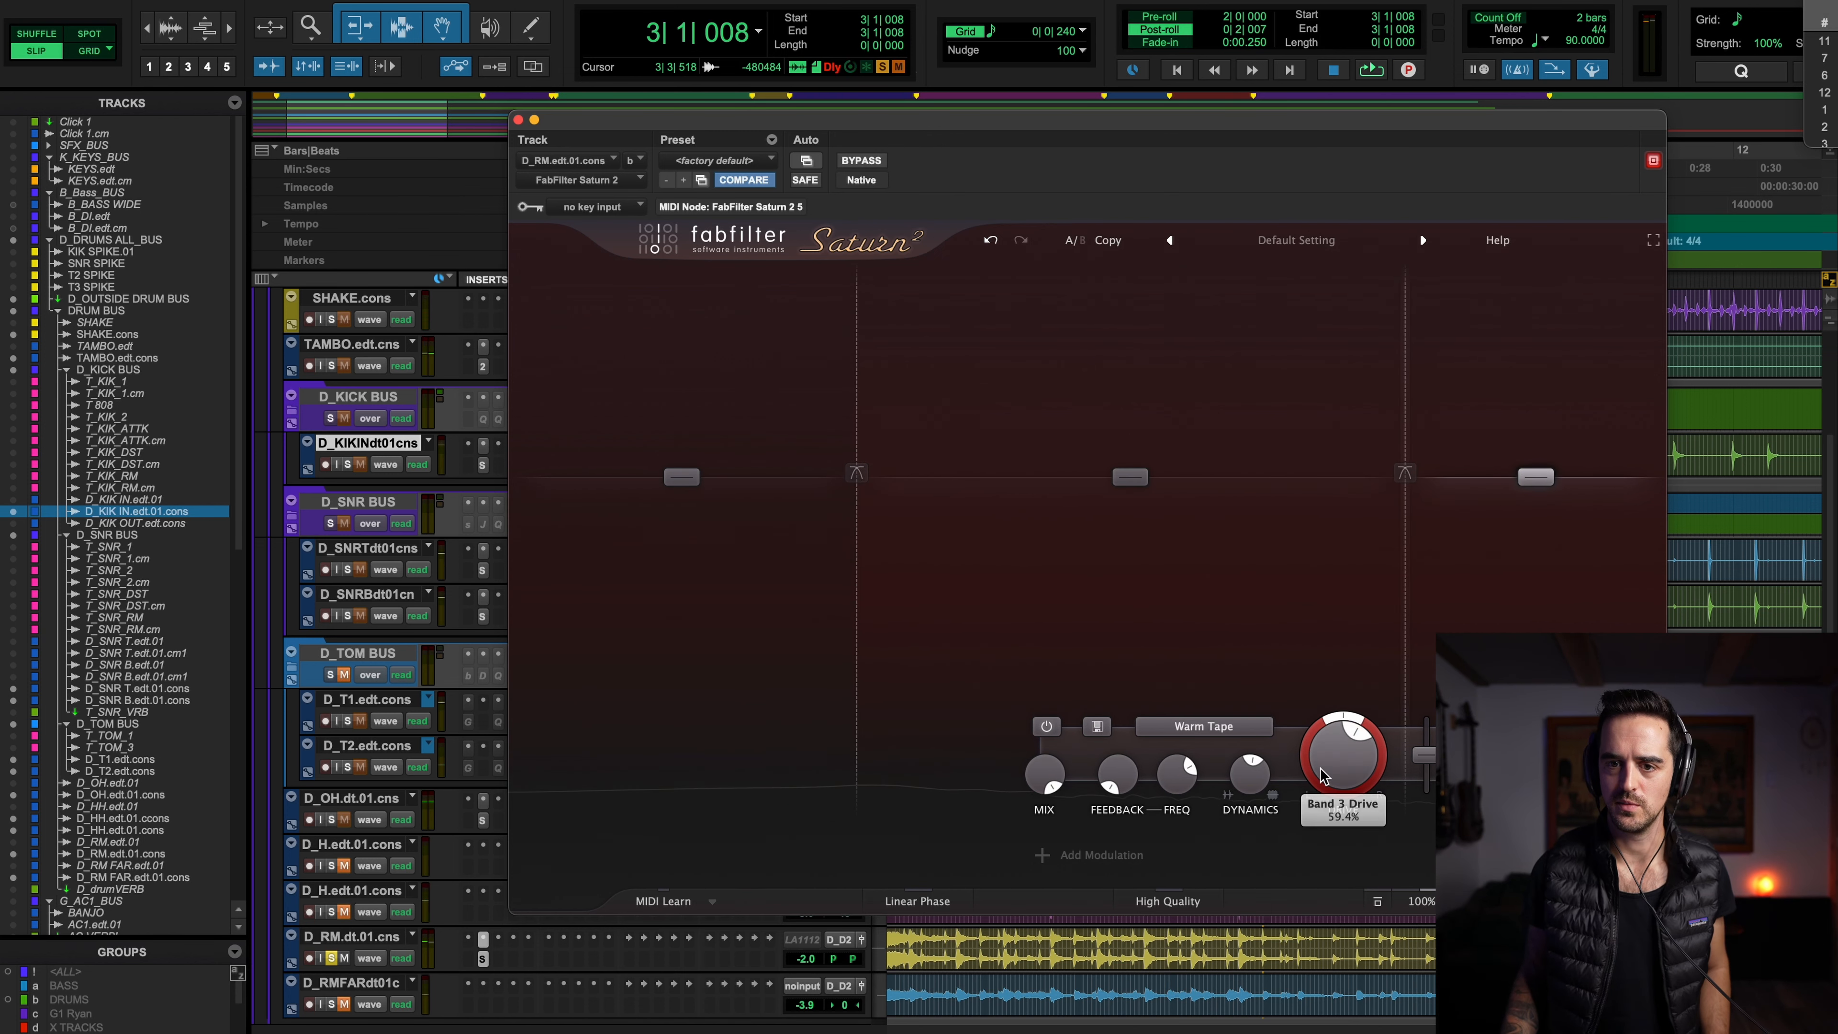
Move the D_RM room track's high crossover down and reduce Saturn 2's mix to about 82%, comparing with bypass during playback
drag(1404, 474, 1355, 474)
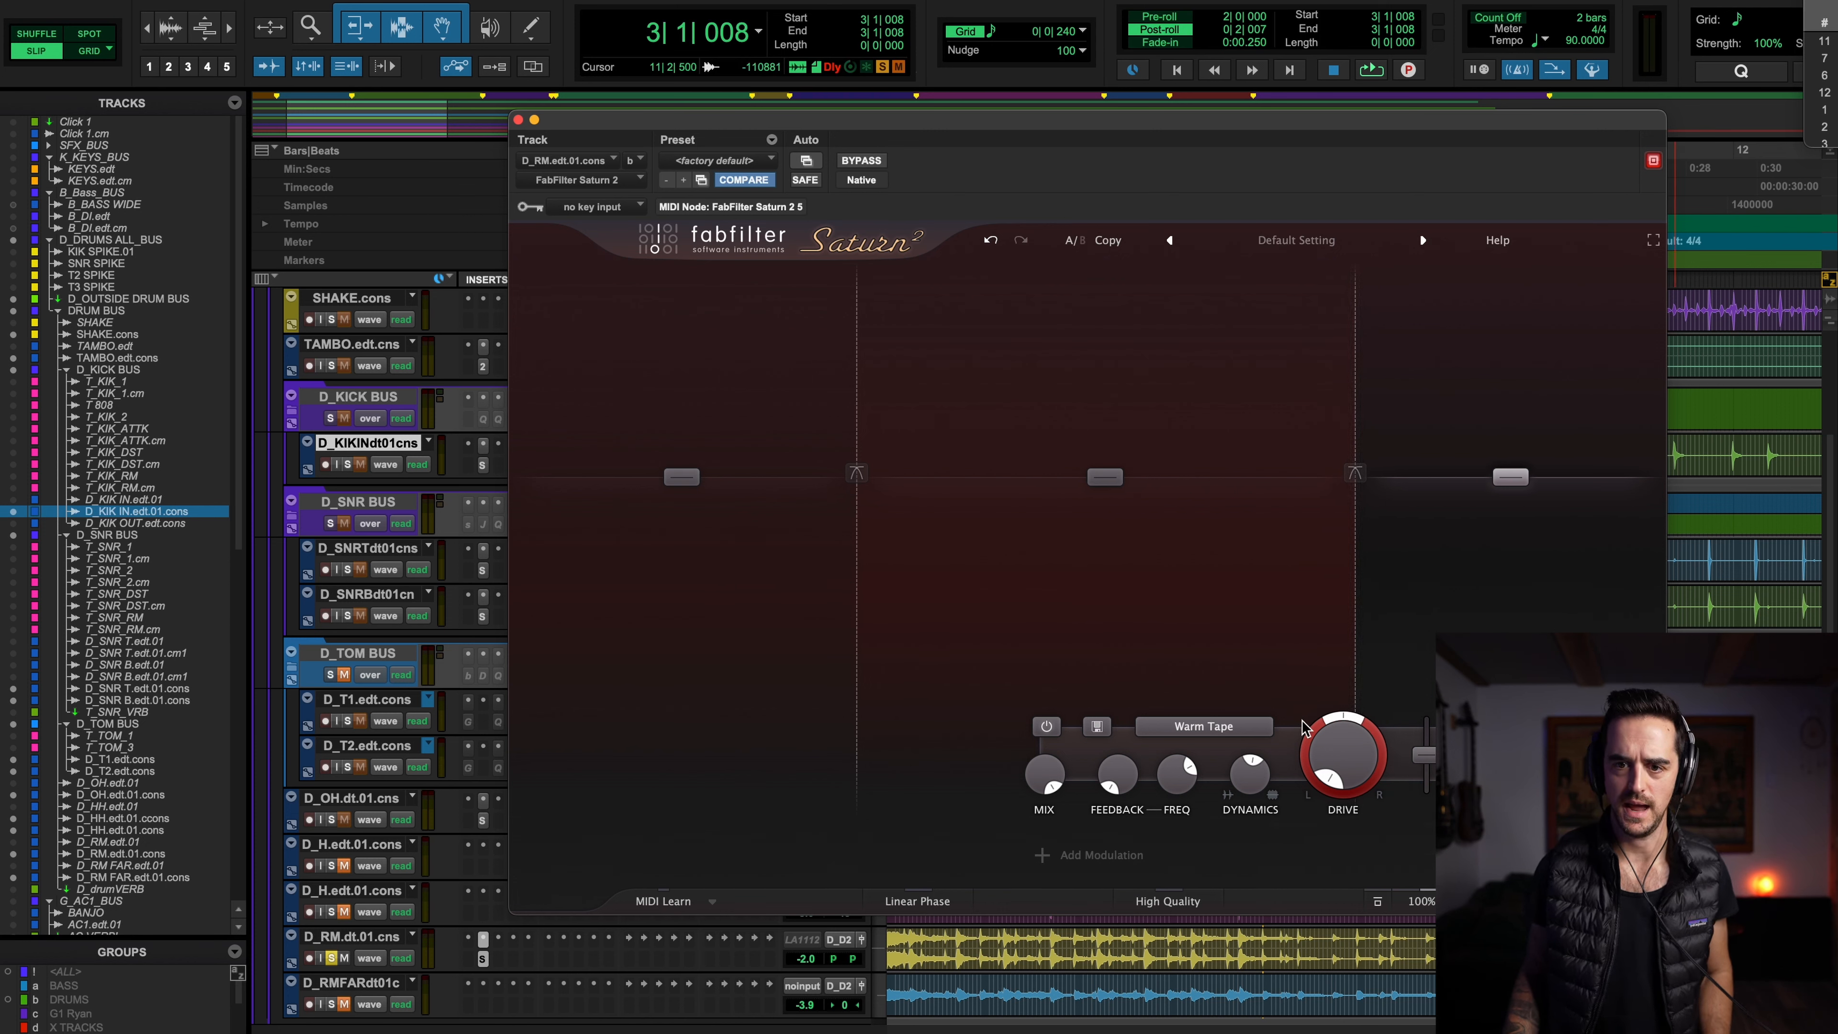
key(space)
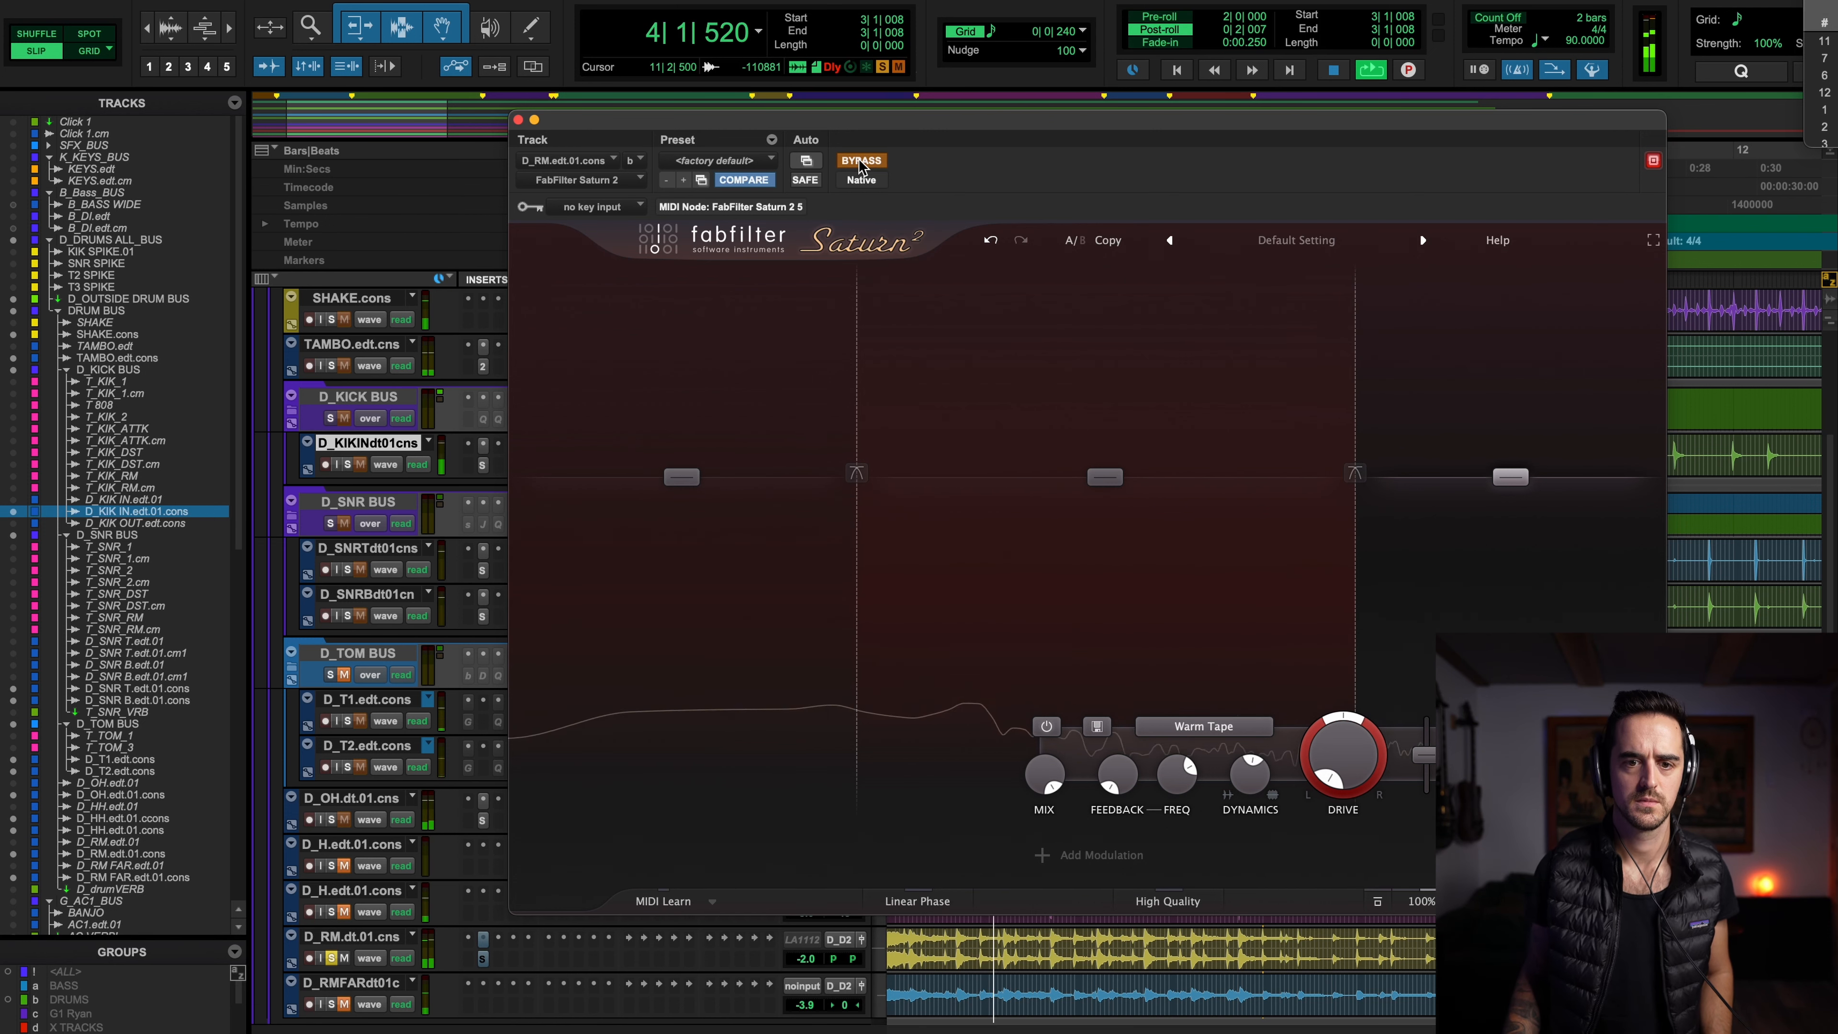
drag(1420, 901, 1420, 961)
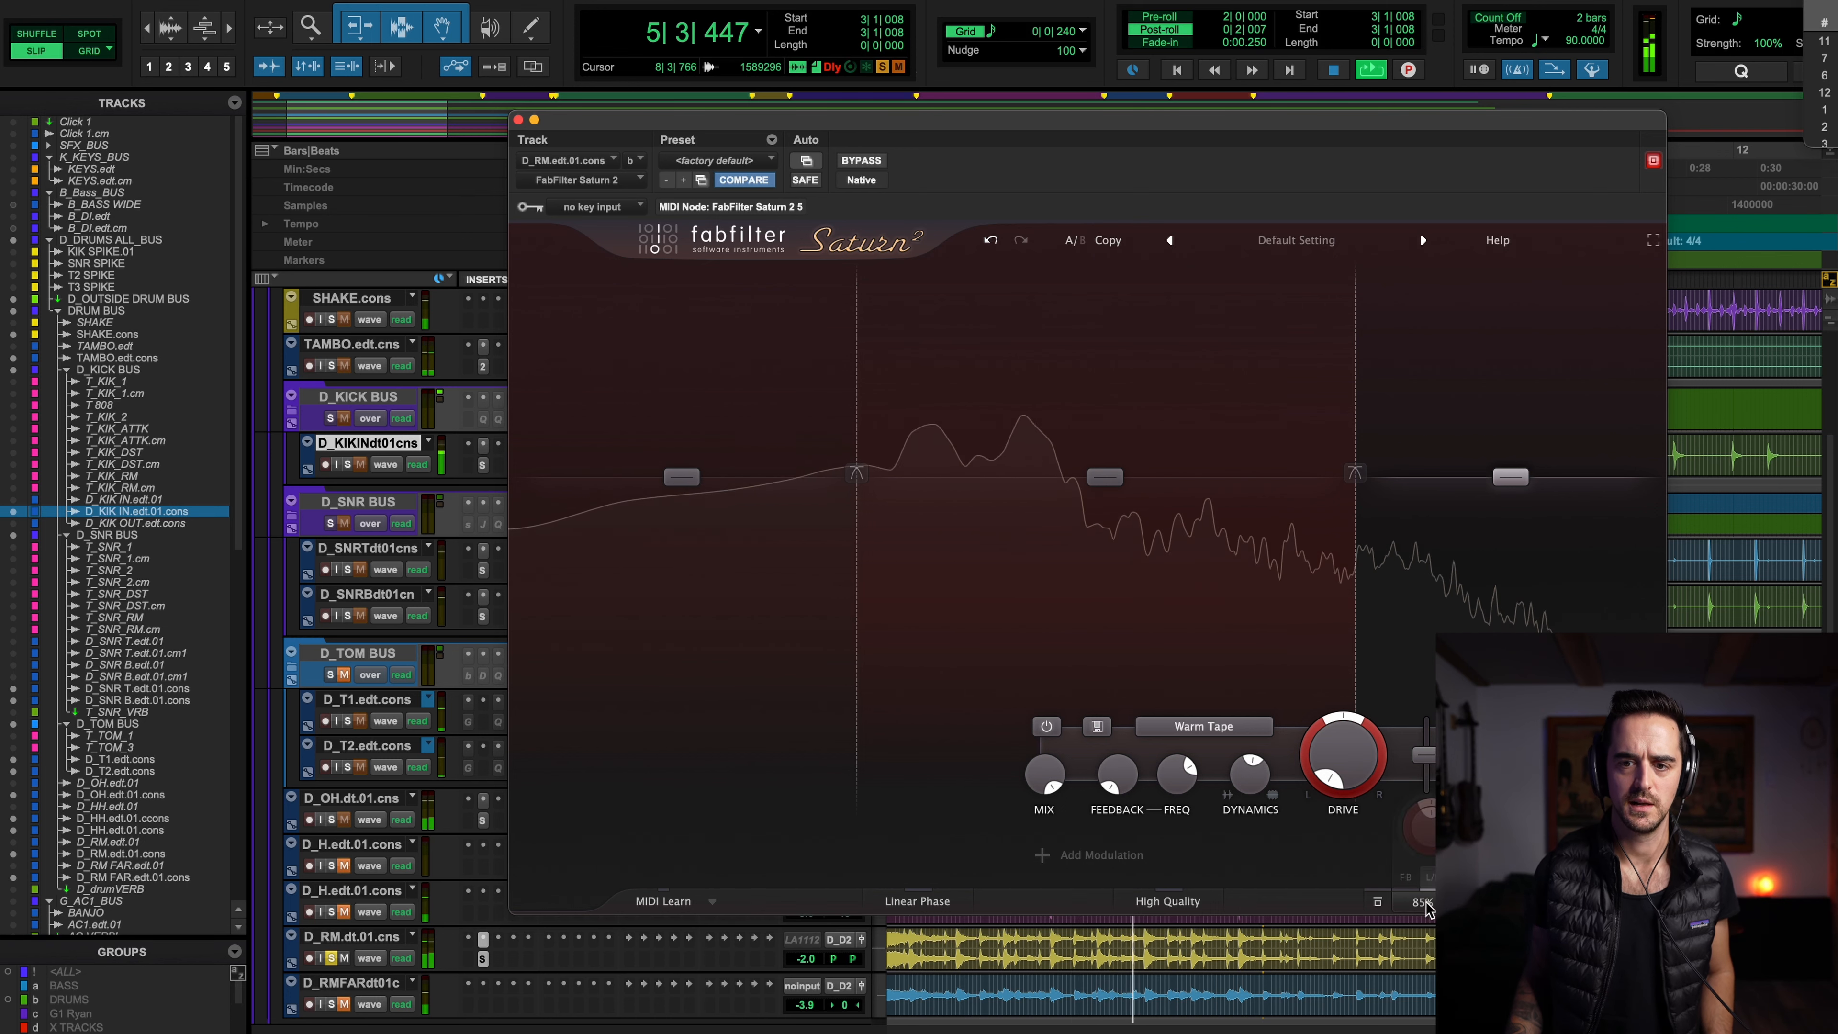
key(space)
key(space)
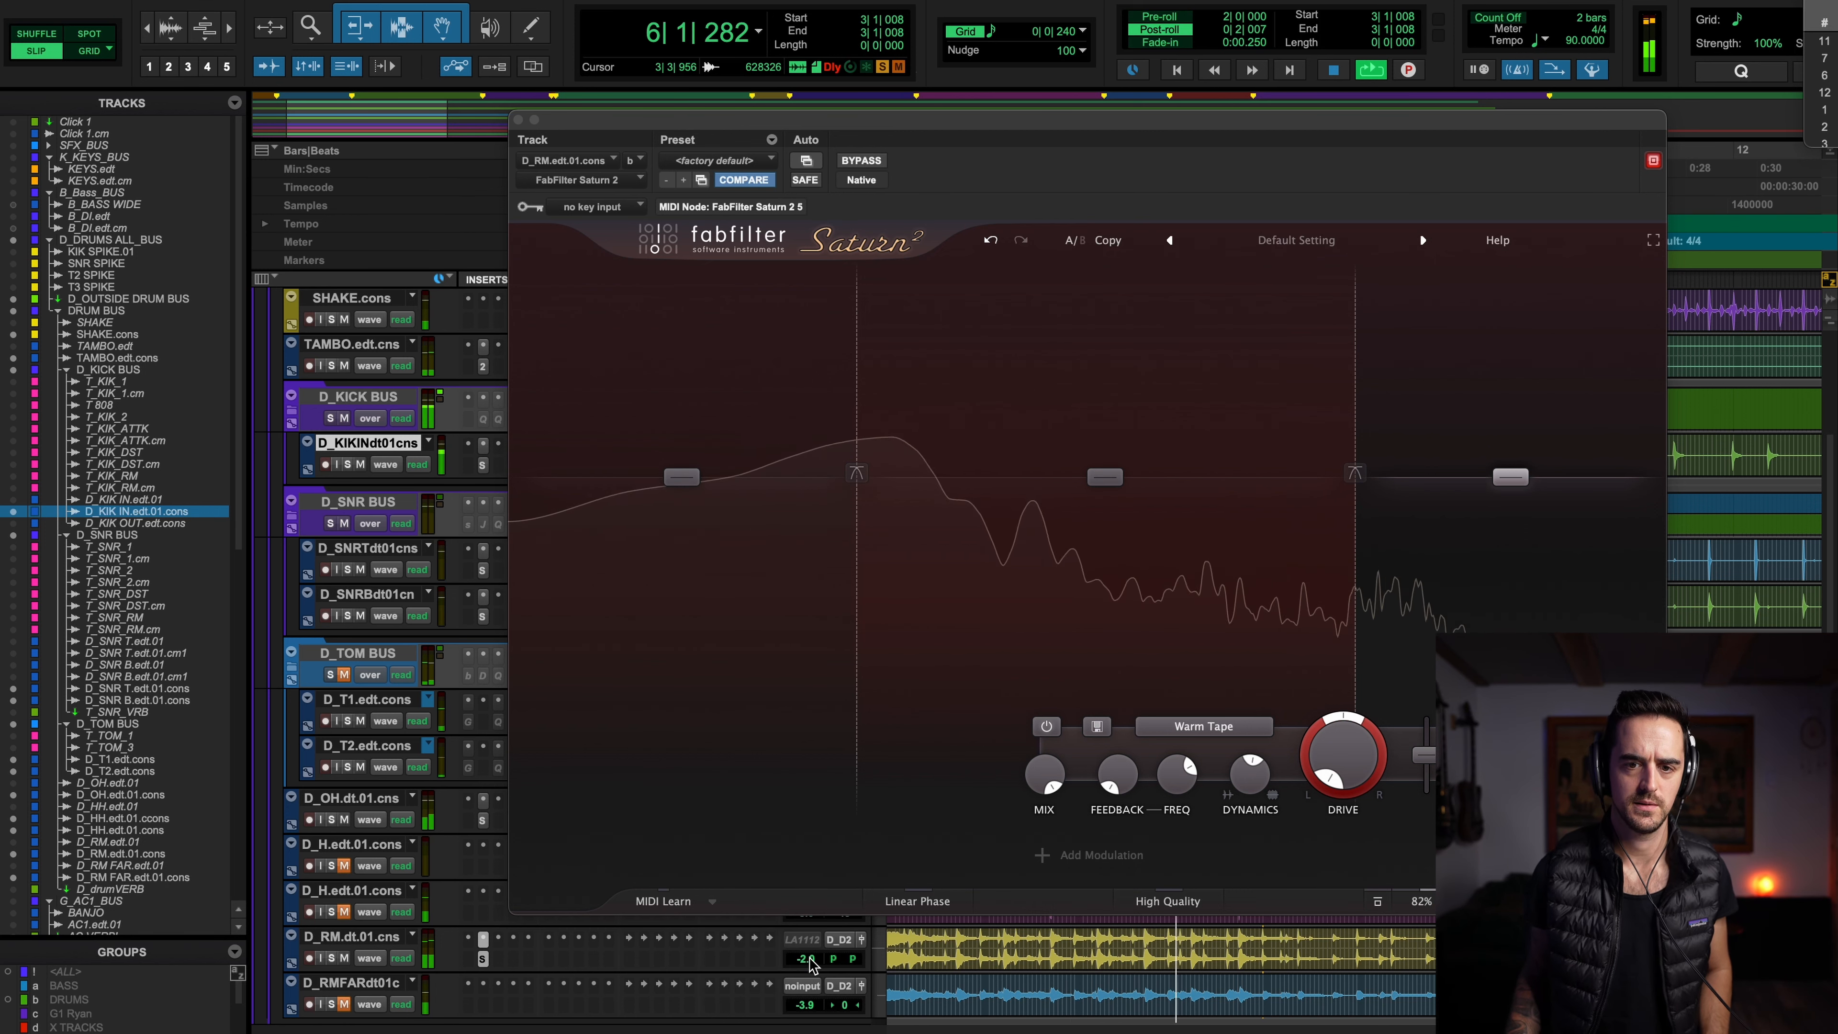
Show the D_RM track's volume automation across the whole session, then stop playback
key(minus)
key(alt+a)
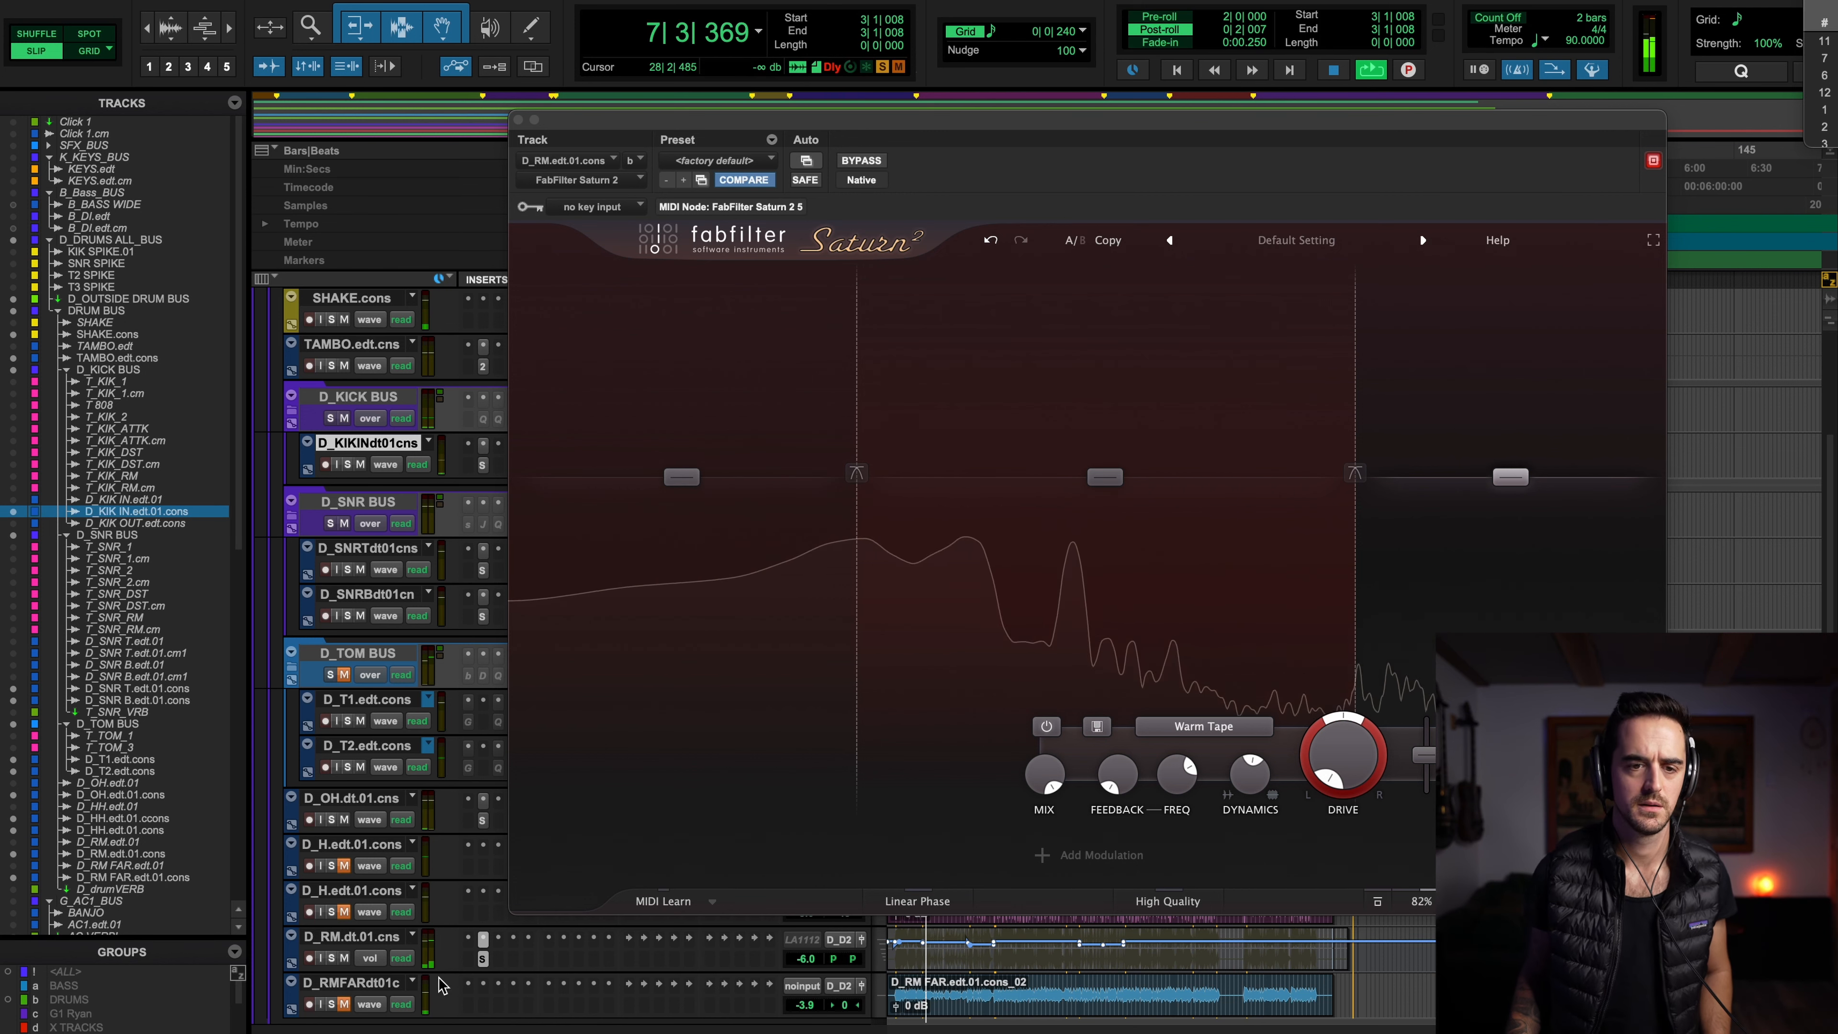
key(space)
Solo the D_RMFAR far room track and audition it
click(343, 1004)
click(331, 1004)
key(space)
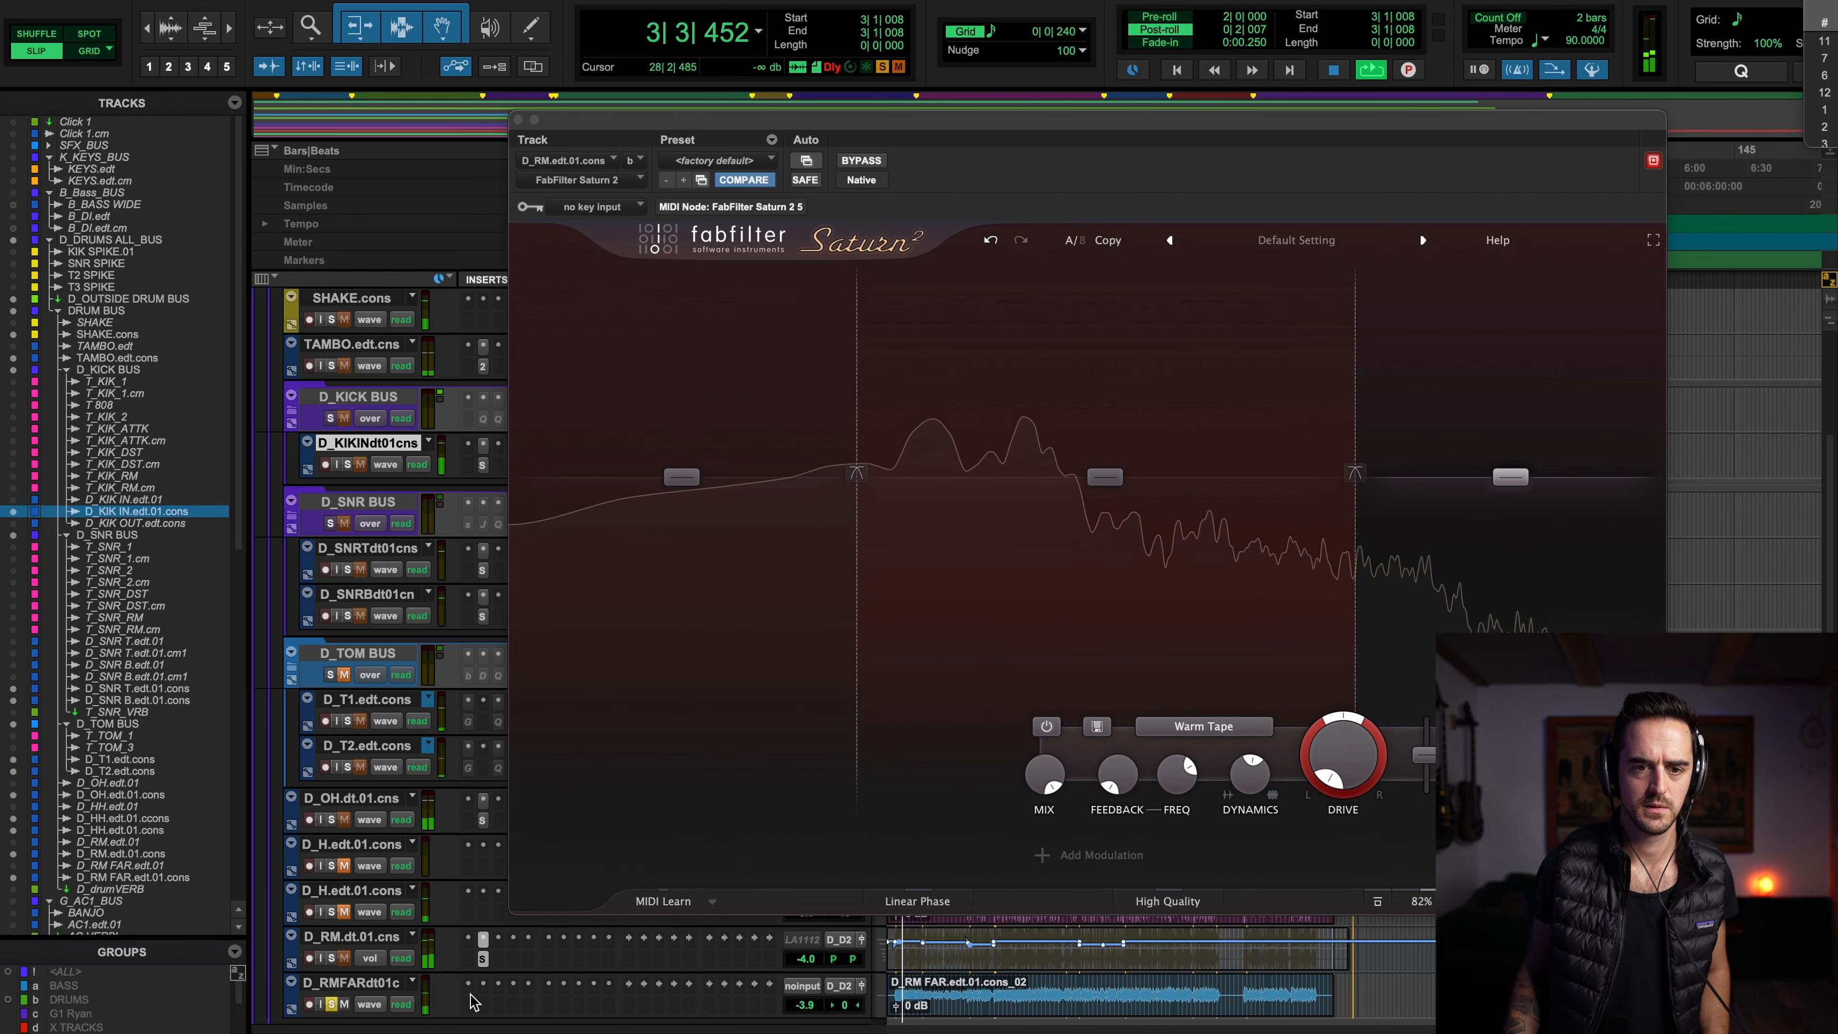
key(space)
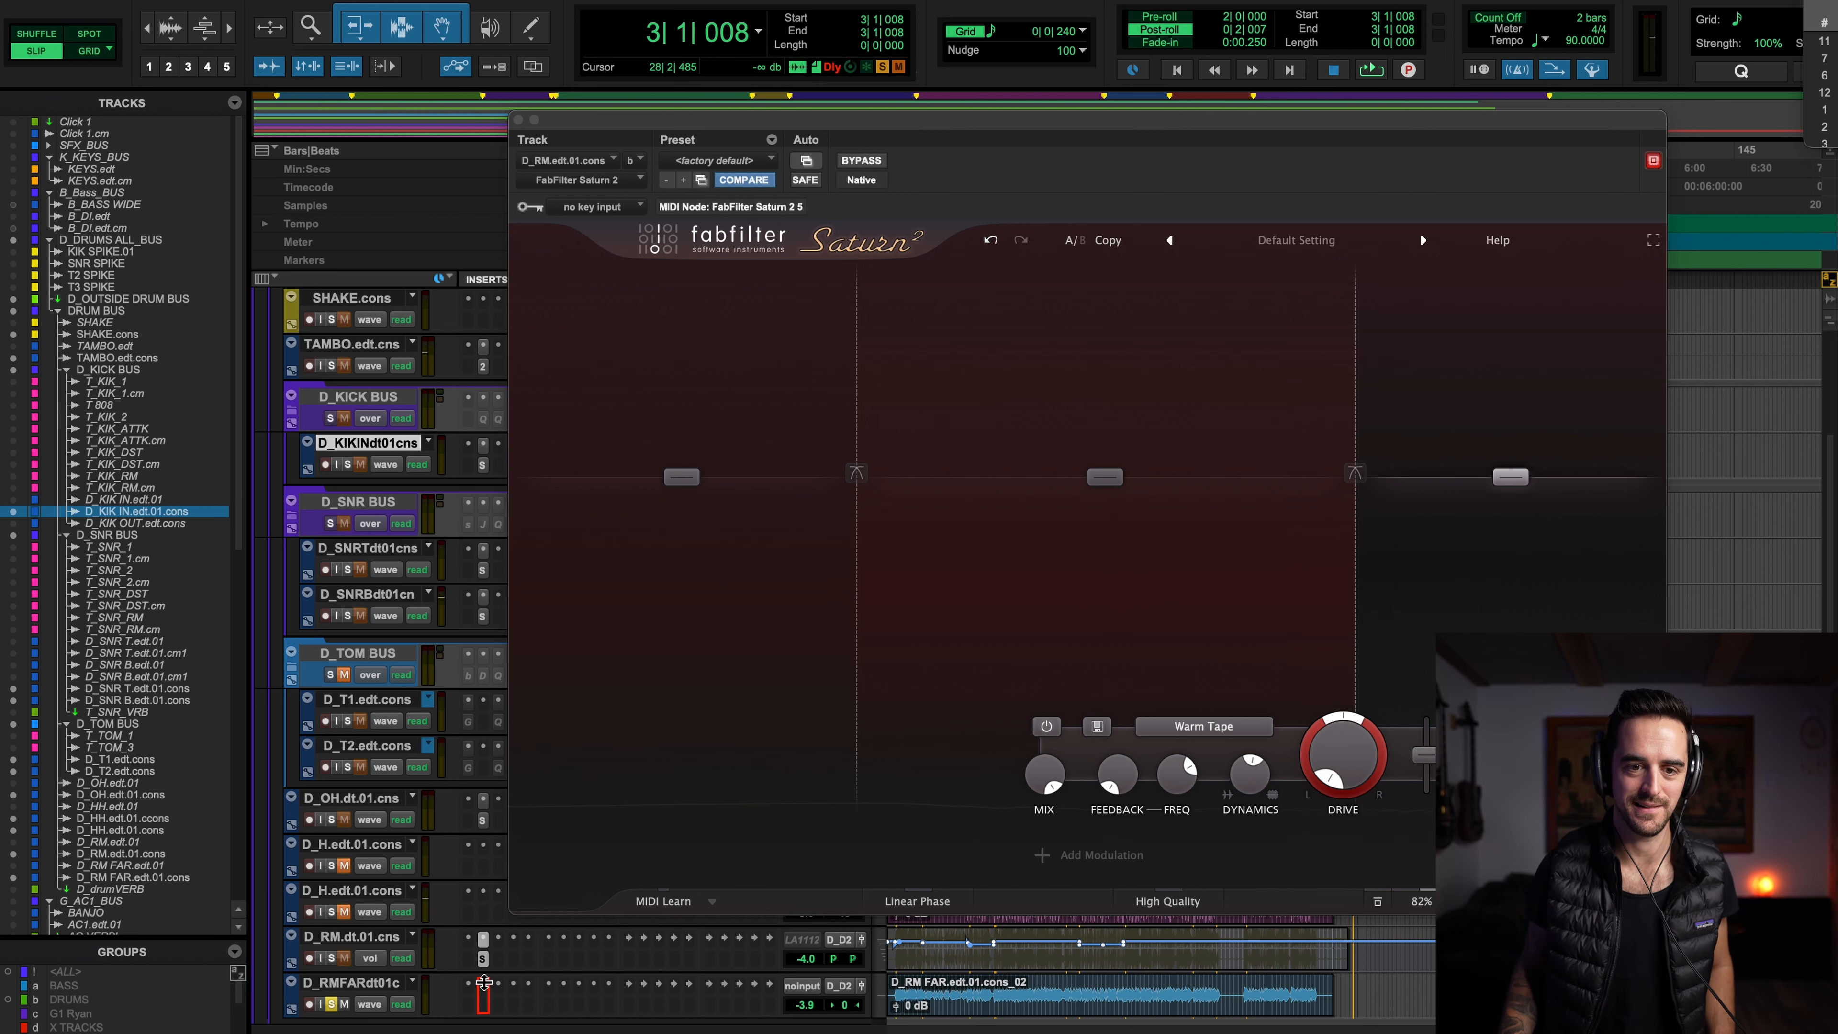
Find and insert FabFilter Saturn 2 on the D_RMFAR far room track
drag(483, 979, 484, 998)
key(Return)
click(487, 986)
text(sat)
key(Return)
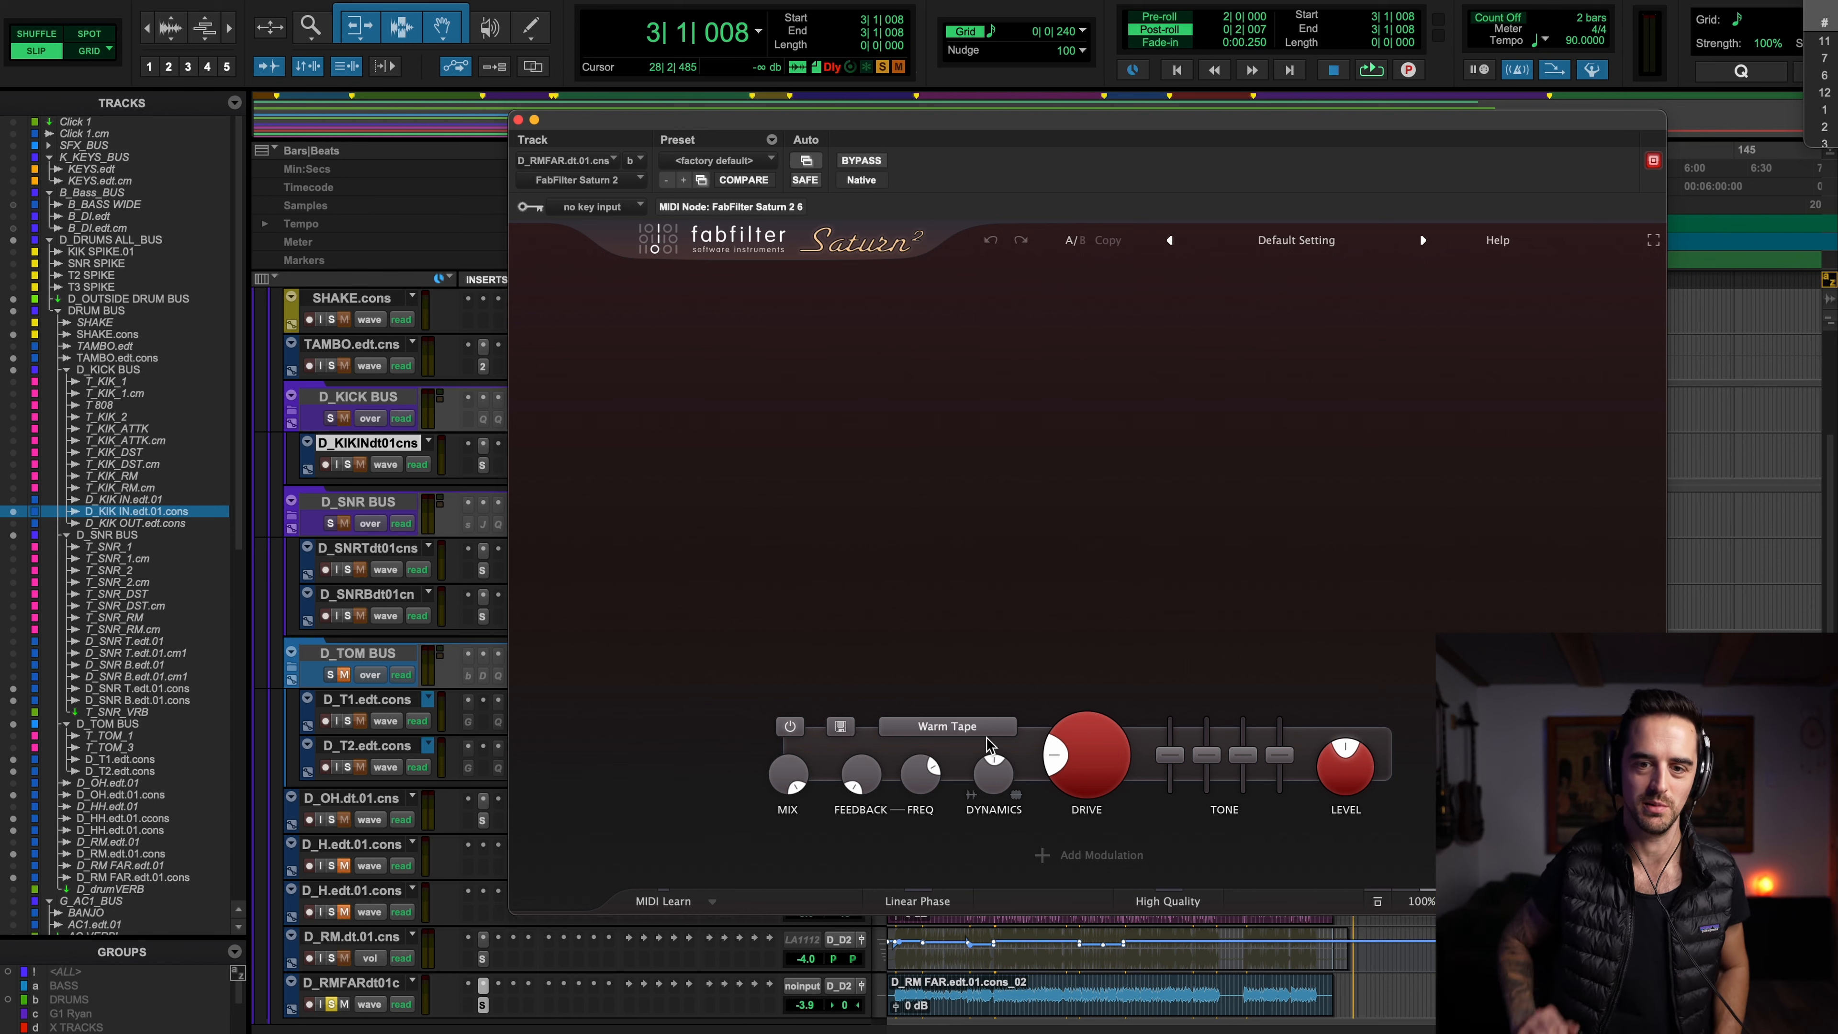
Set the far room's dynamics to about -0.496 and raise its drive during playback
key(space)
mouse_move(999, 789)
mouse_down()
mouse_move(982, 842)
mouse_move(991, 784)
mouse_up()
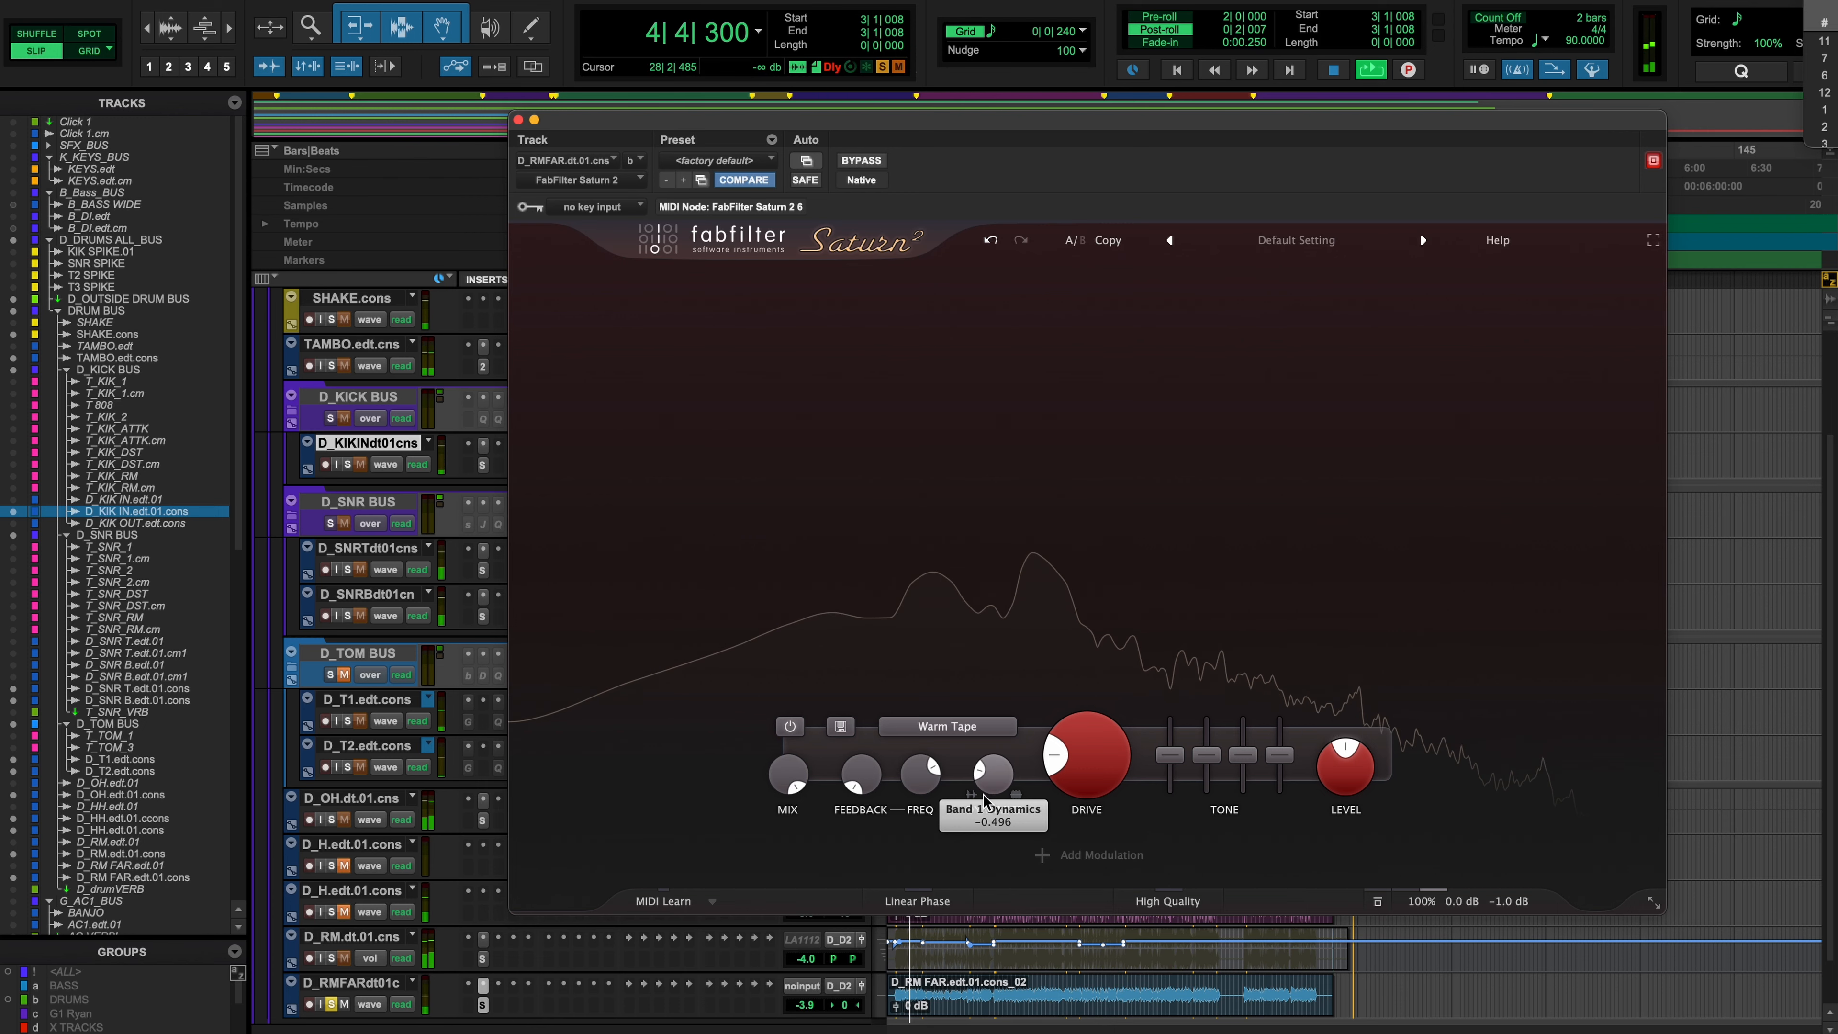
drag(1085, 752, 1079, 682)
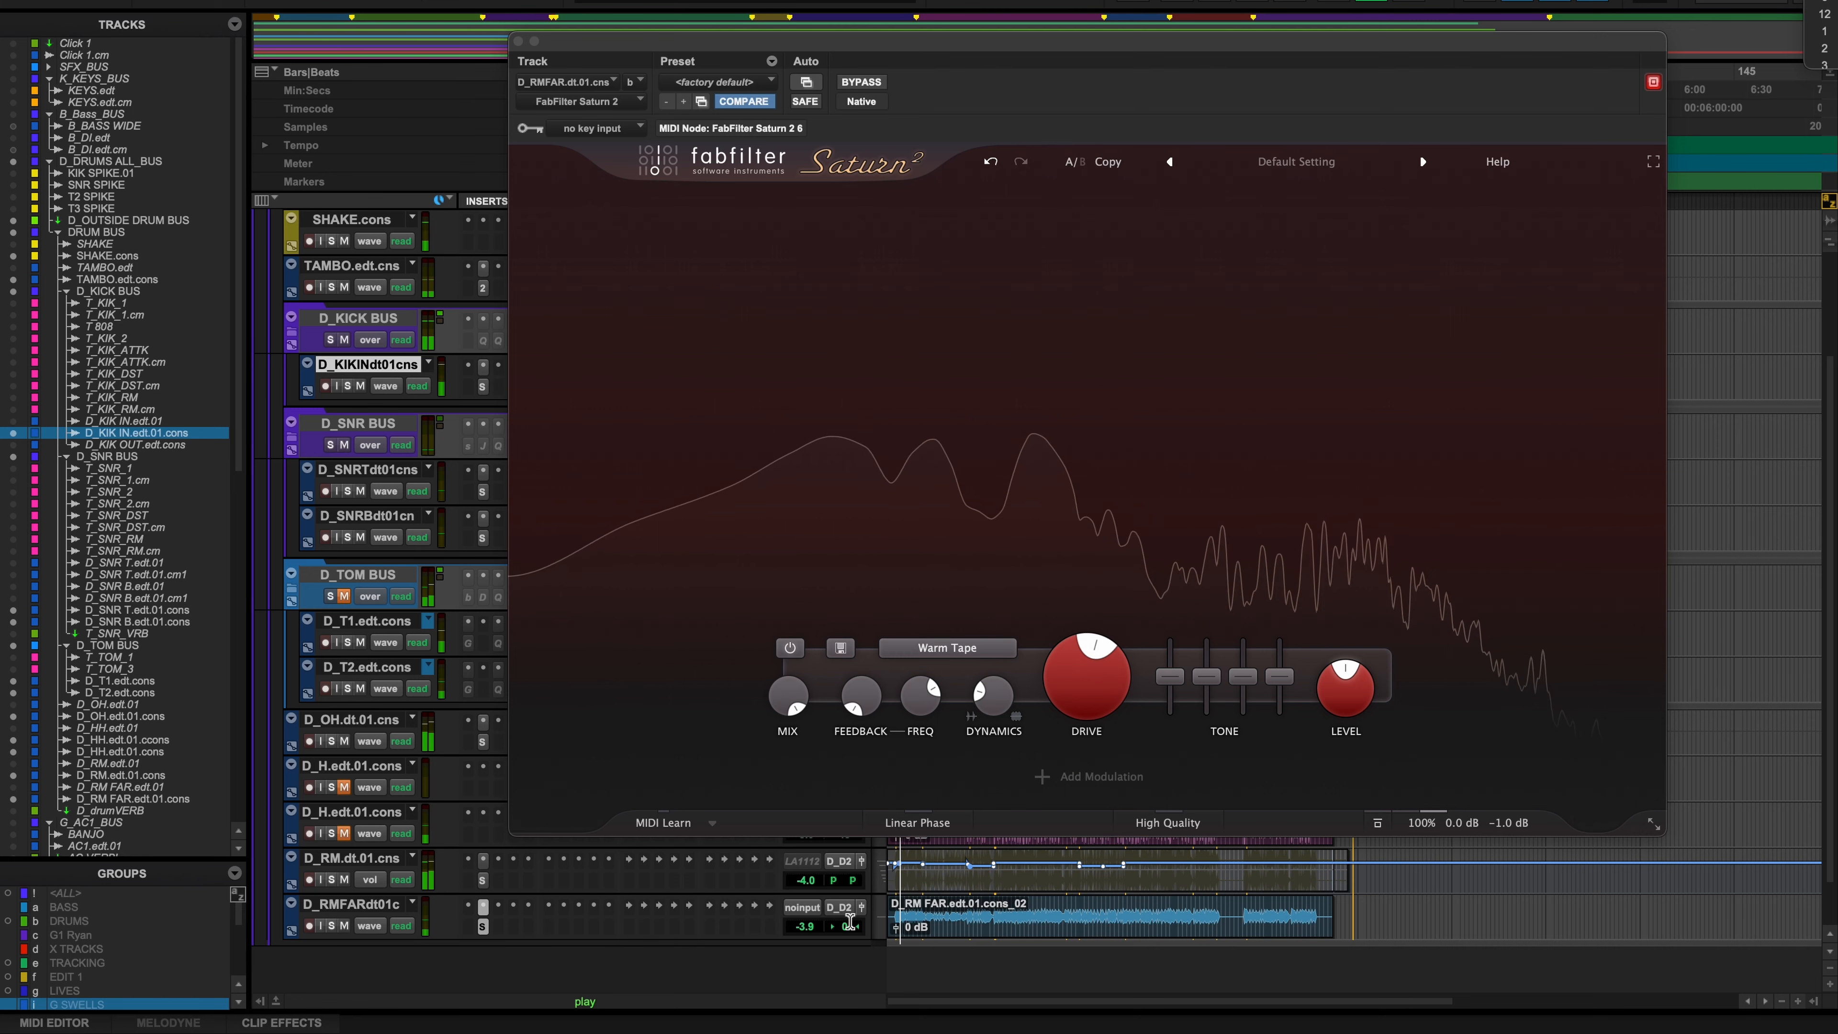
Solo the far room track, set its dynamics to about -0.561, and unsolo it to hear it with the drums
drag(807, 919, 807, 927)
click(331, 926)
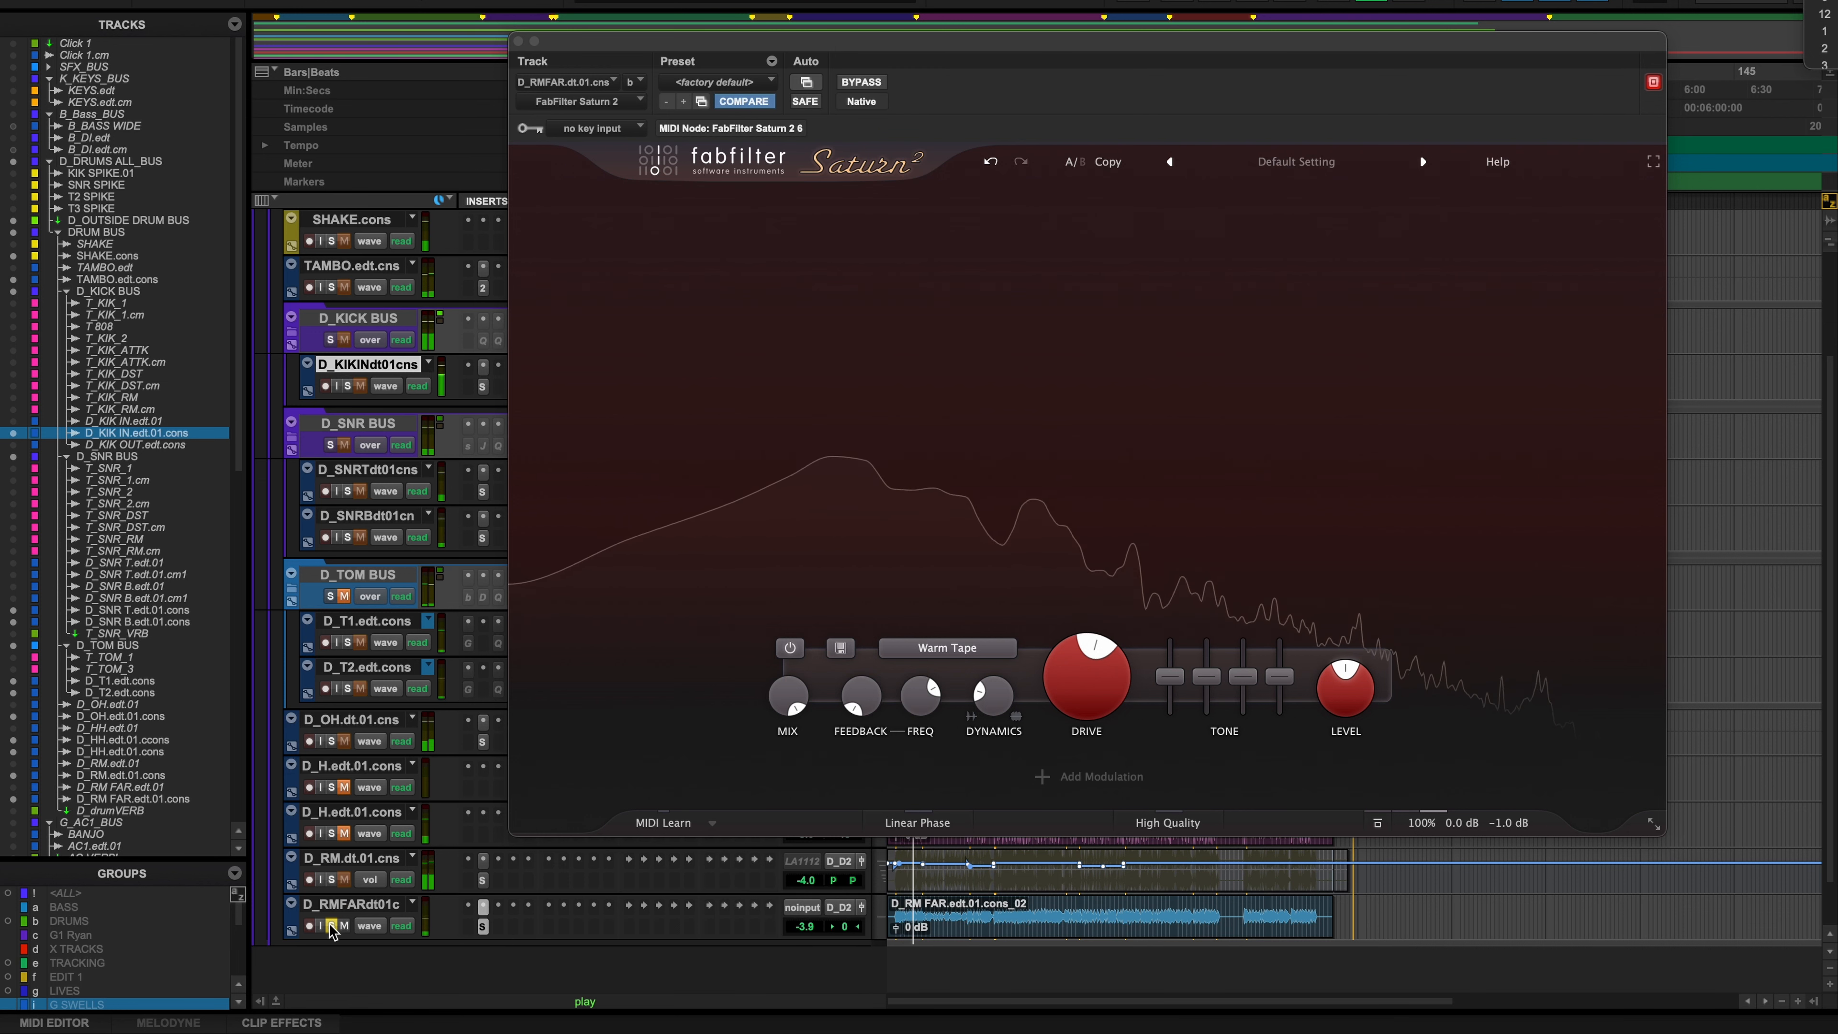
drag(996, 699, 994, 708)
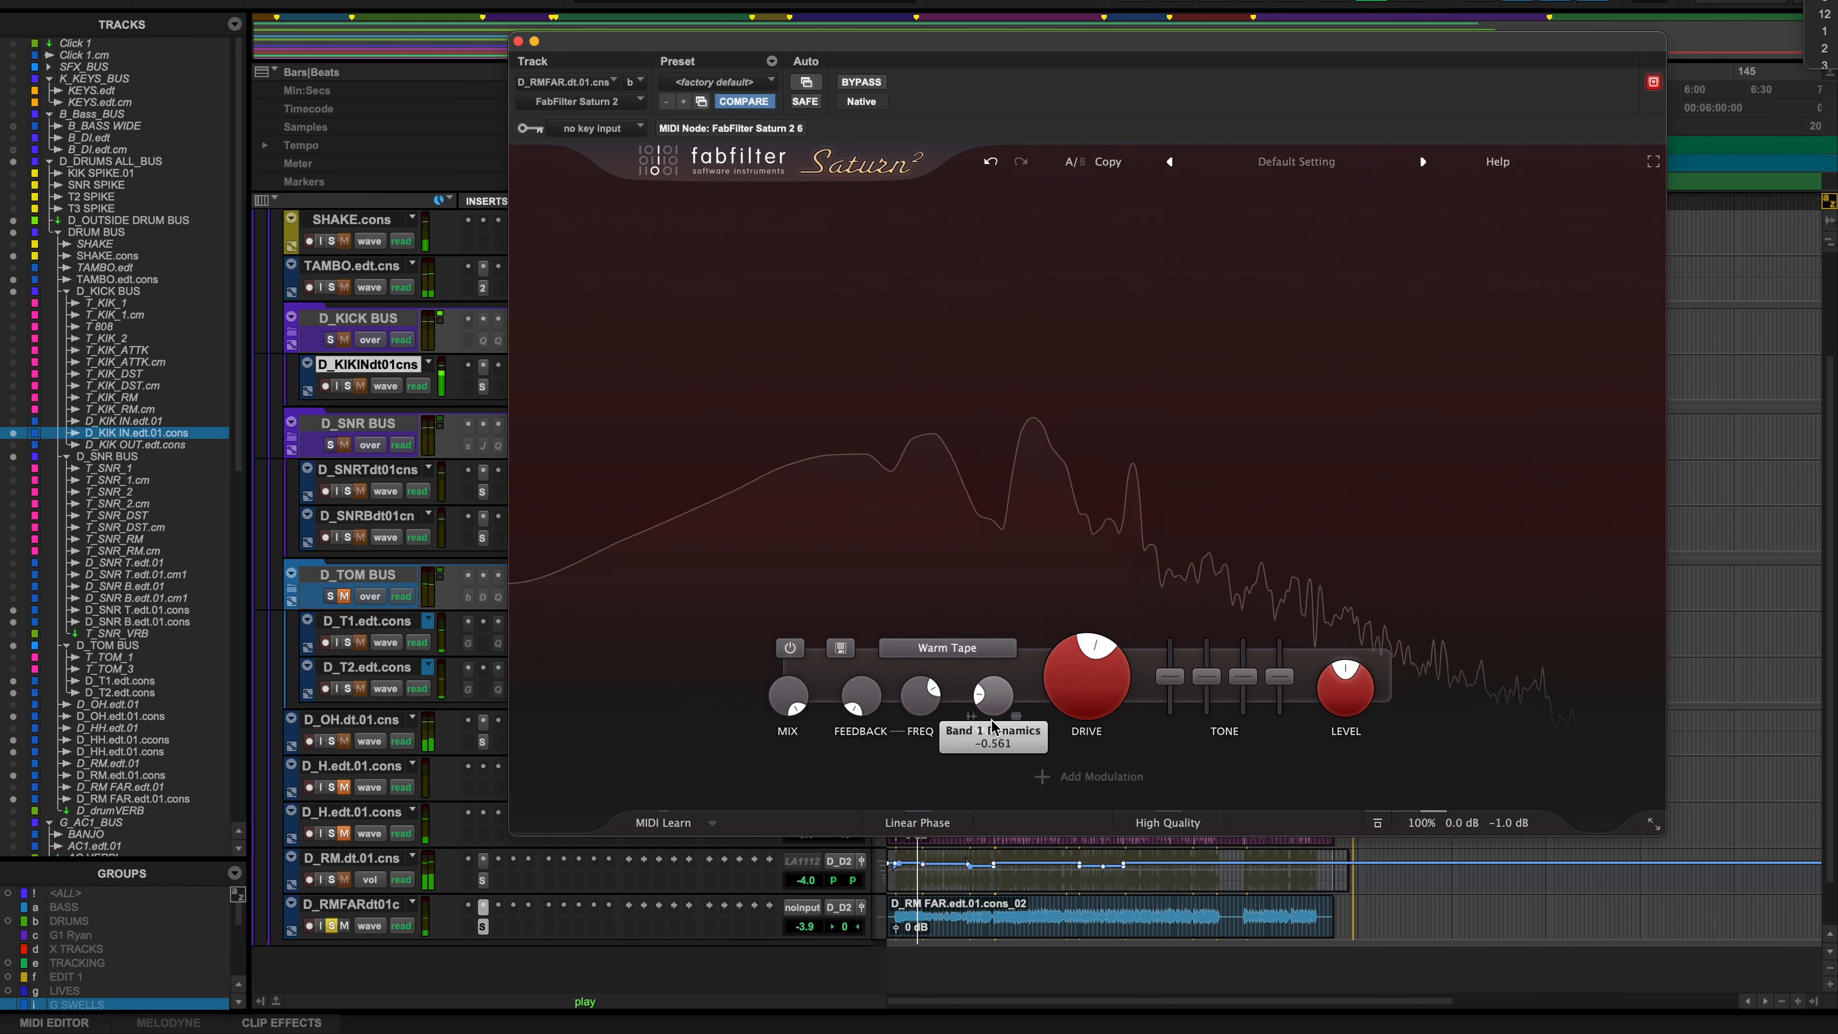
click(332, 926)
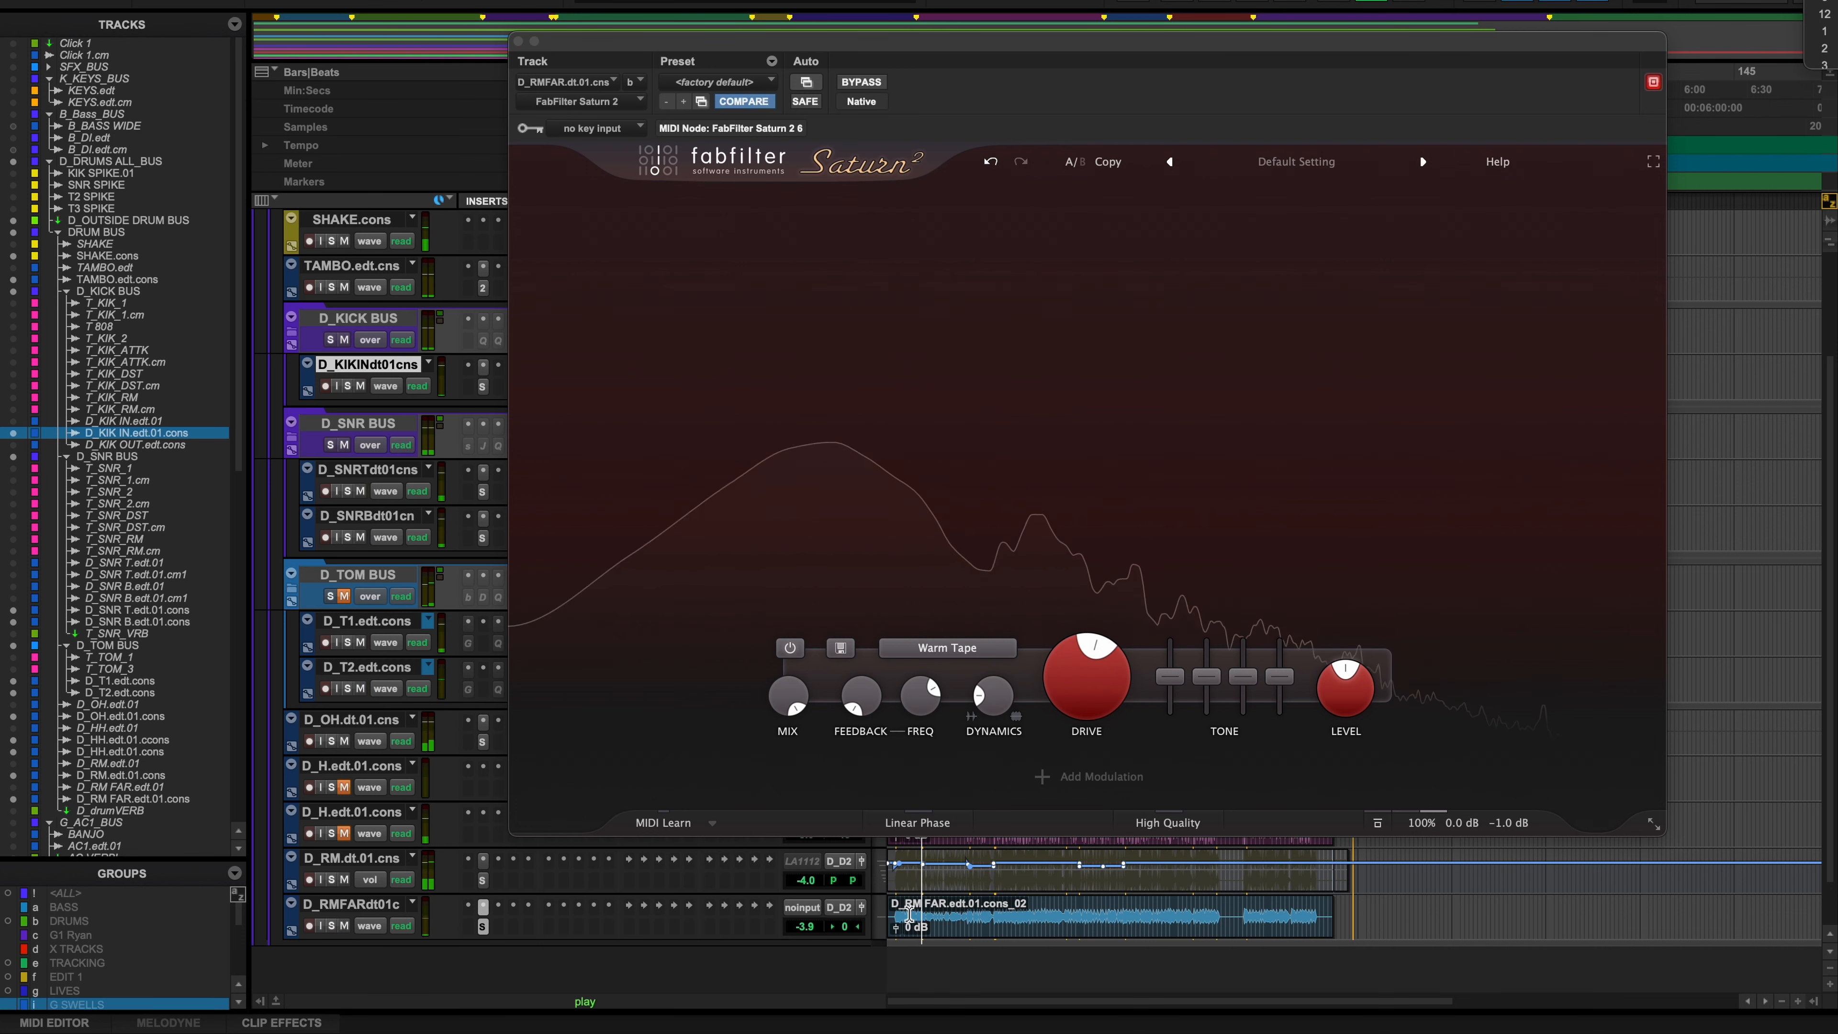
Add FabFilter Saturn 2 to the D_HH.edt.01.cons hi-hat track and play from inside its clip
scroll(365, 910, up, 3)
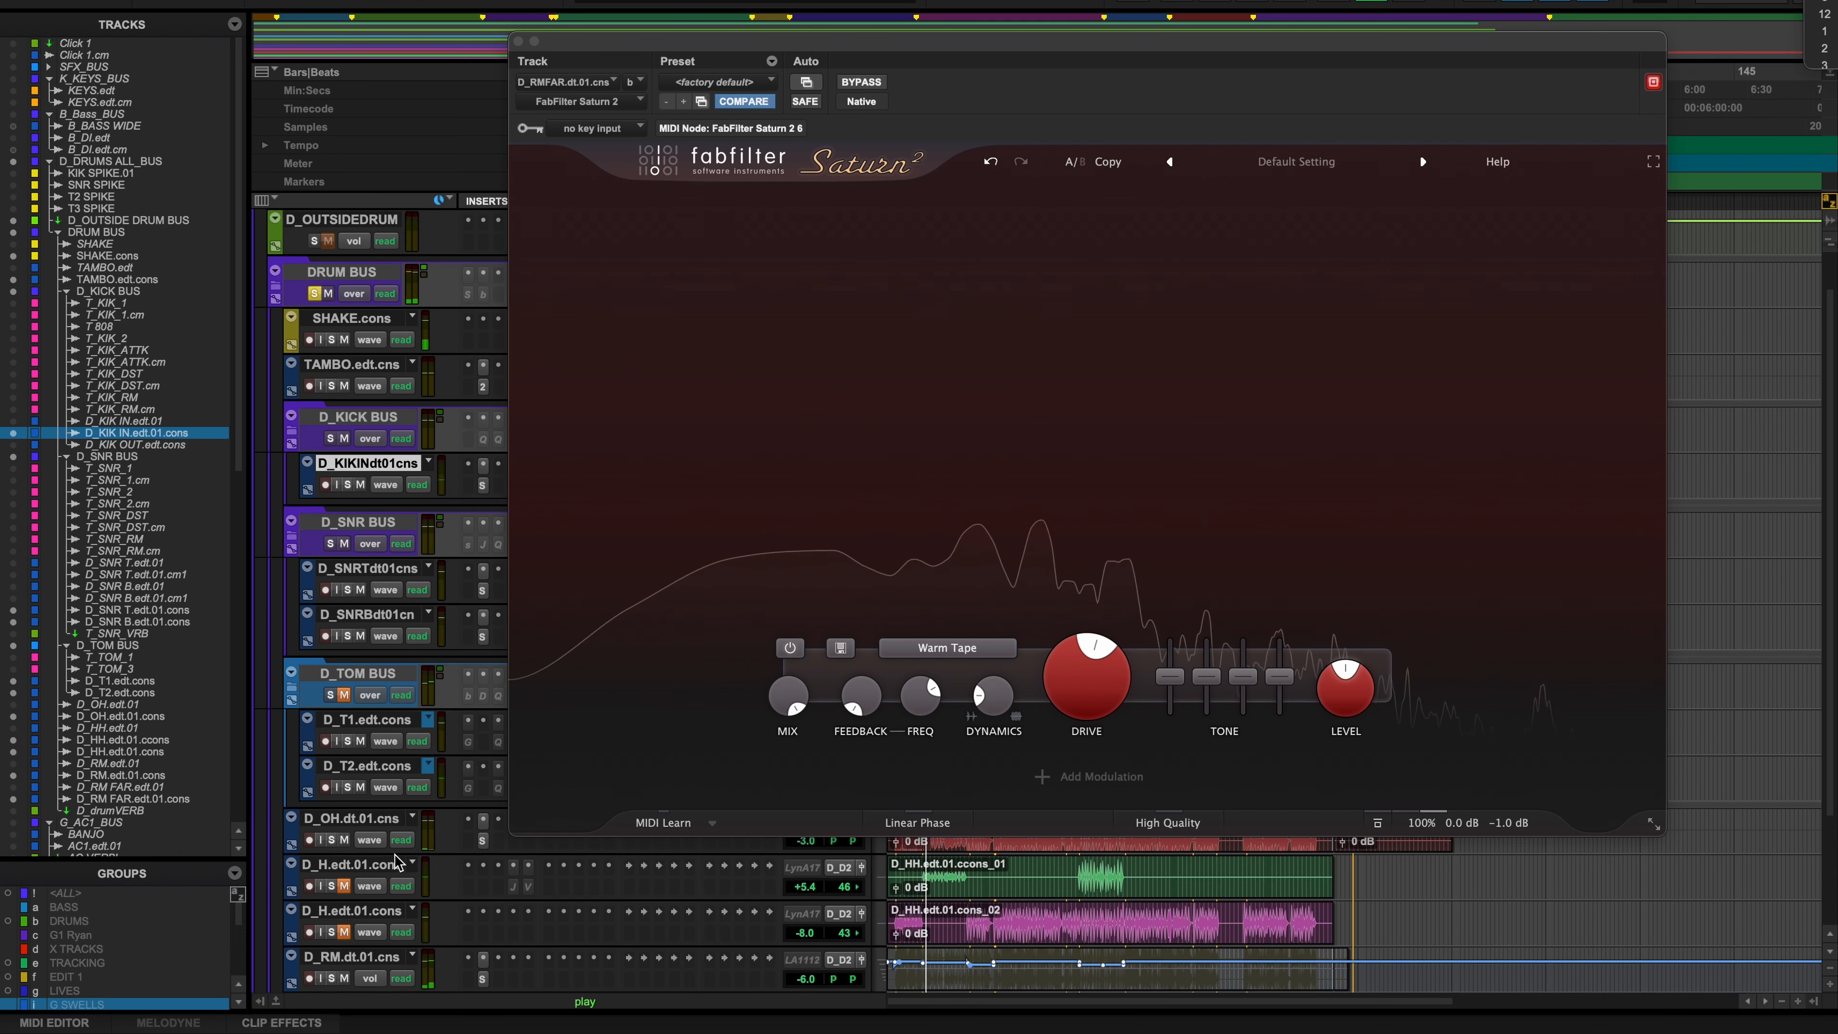
scroll(352, 941, up, 2)
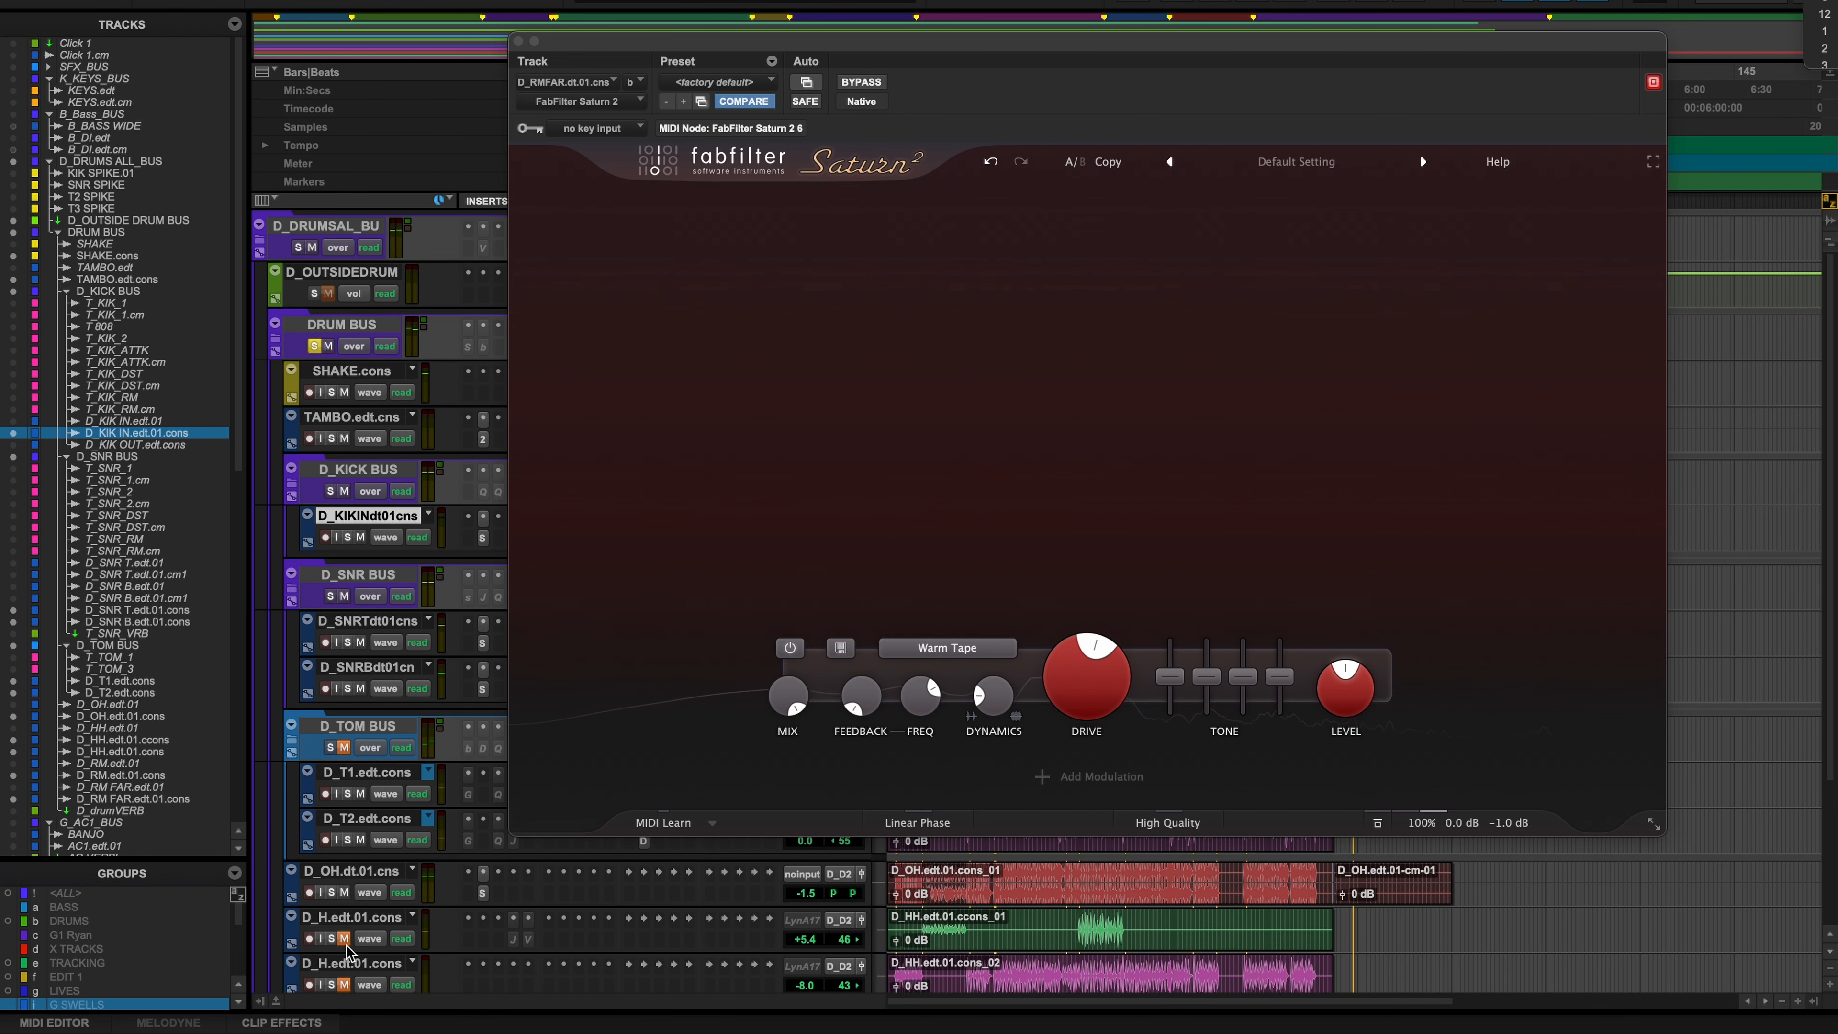
click(1072, 919)
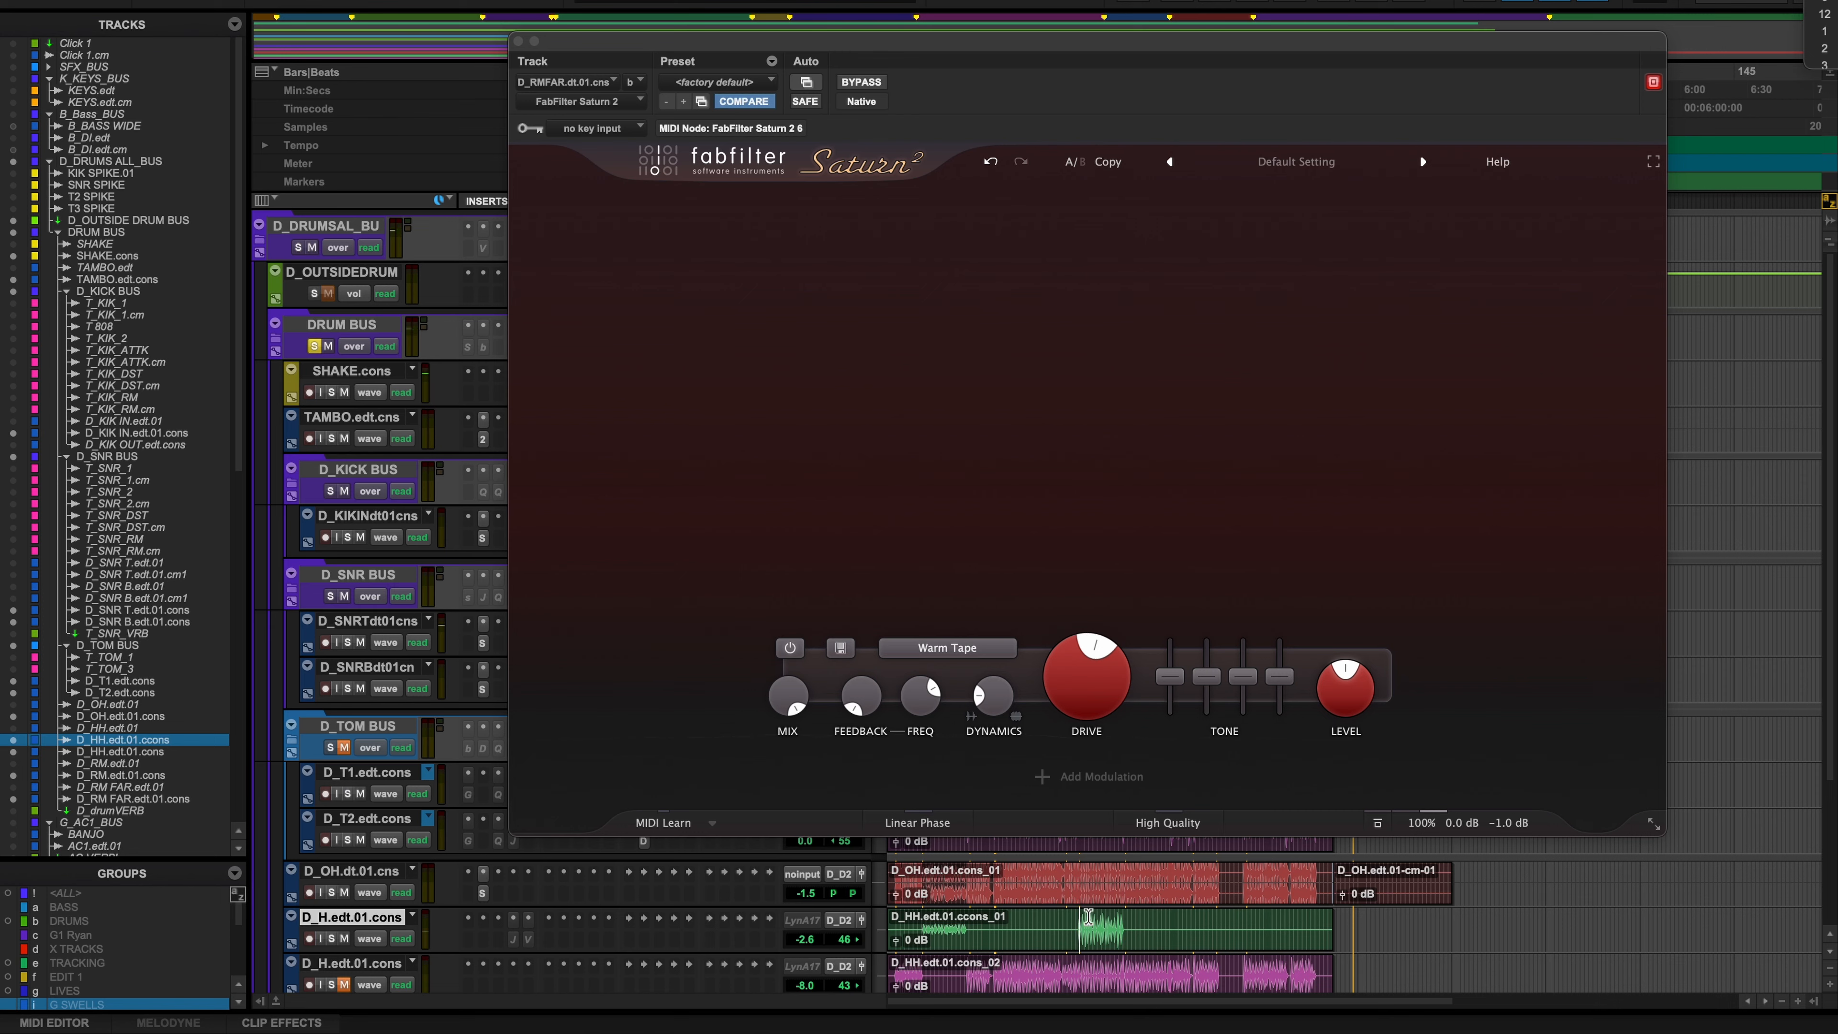
scroll(971, 885, down, 2)
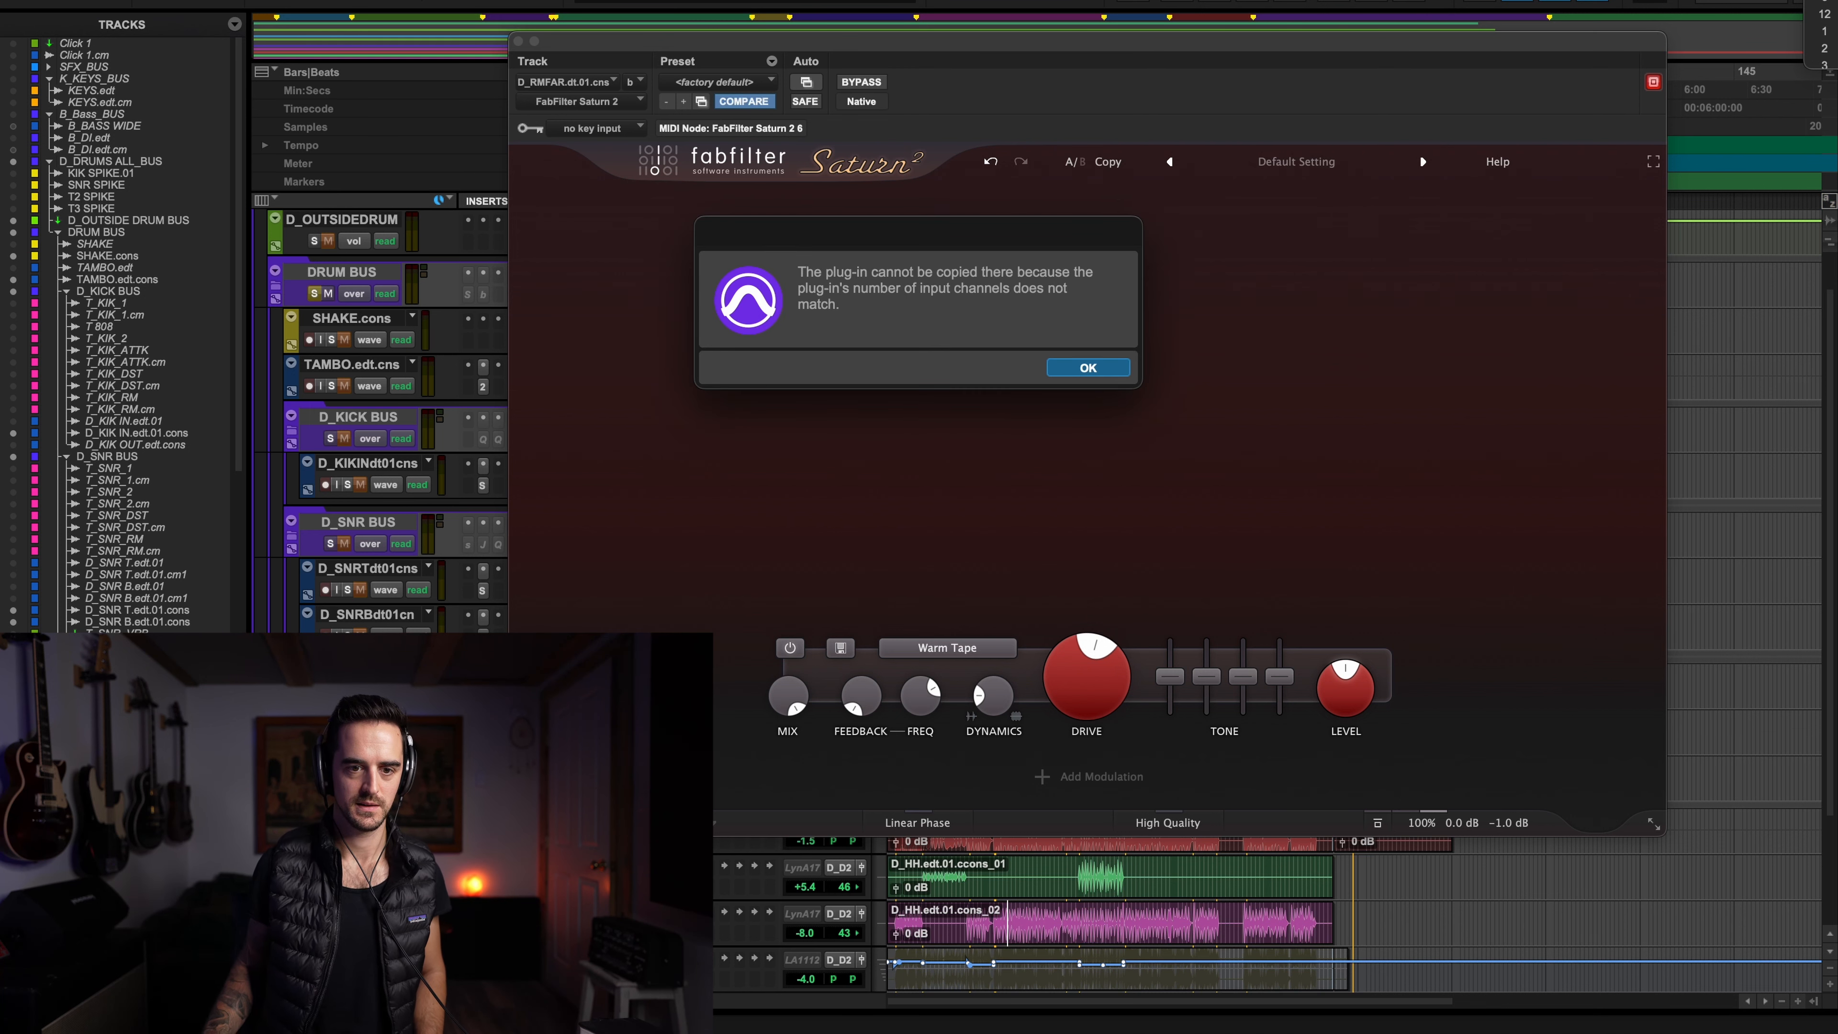
key(Return)
click(1008, 934)
key(space)
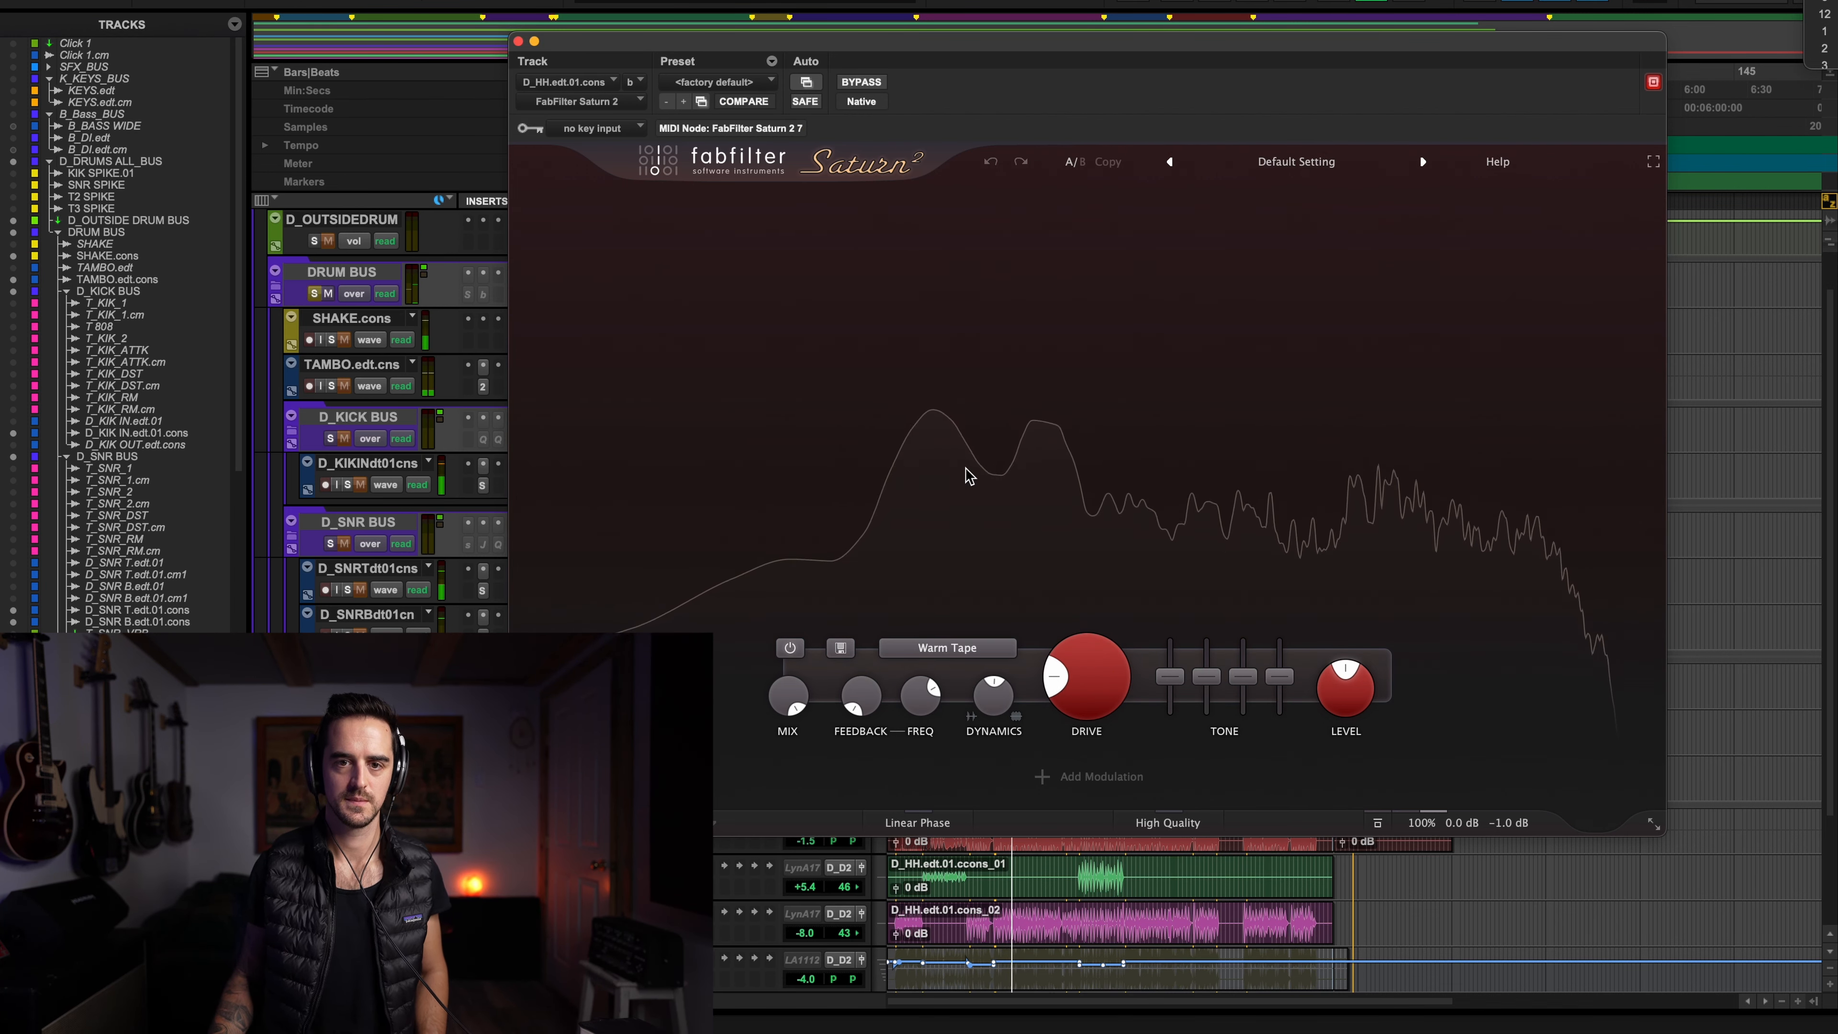
Split the hi-hat's saturation into two bands and audition the low band's dynamics from -1.000 to about -0.094
click(1062, 206)
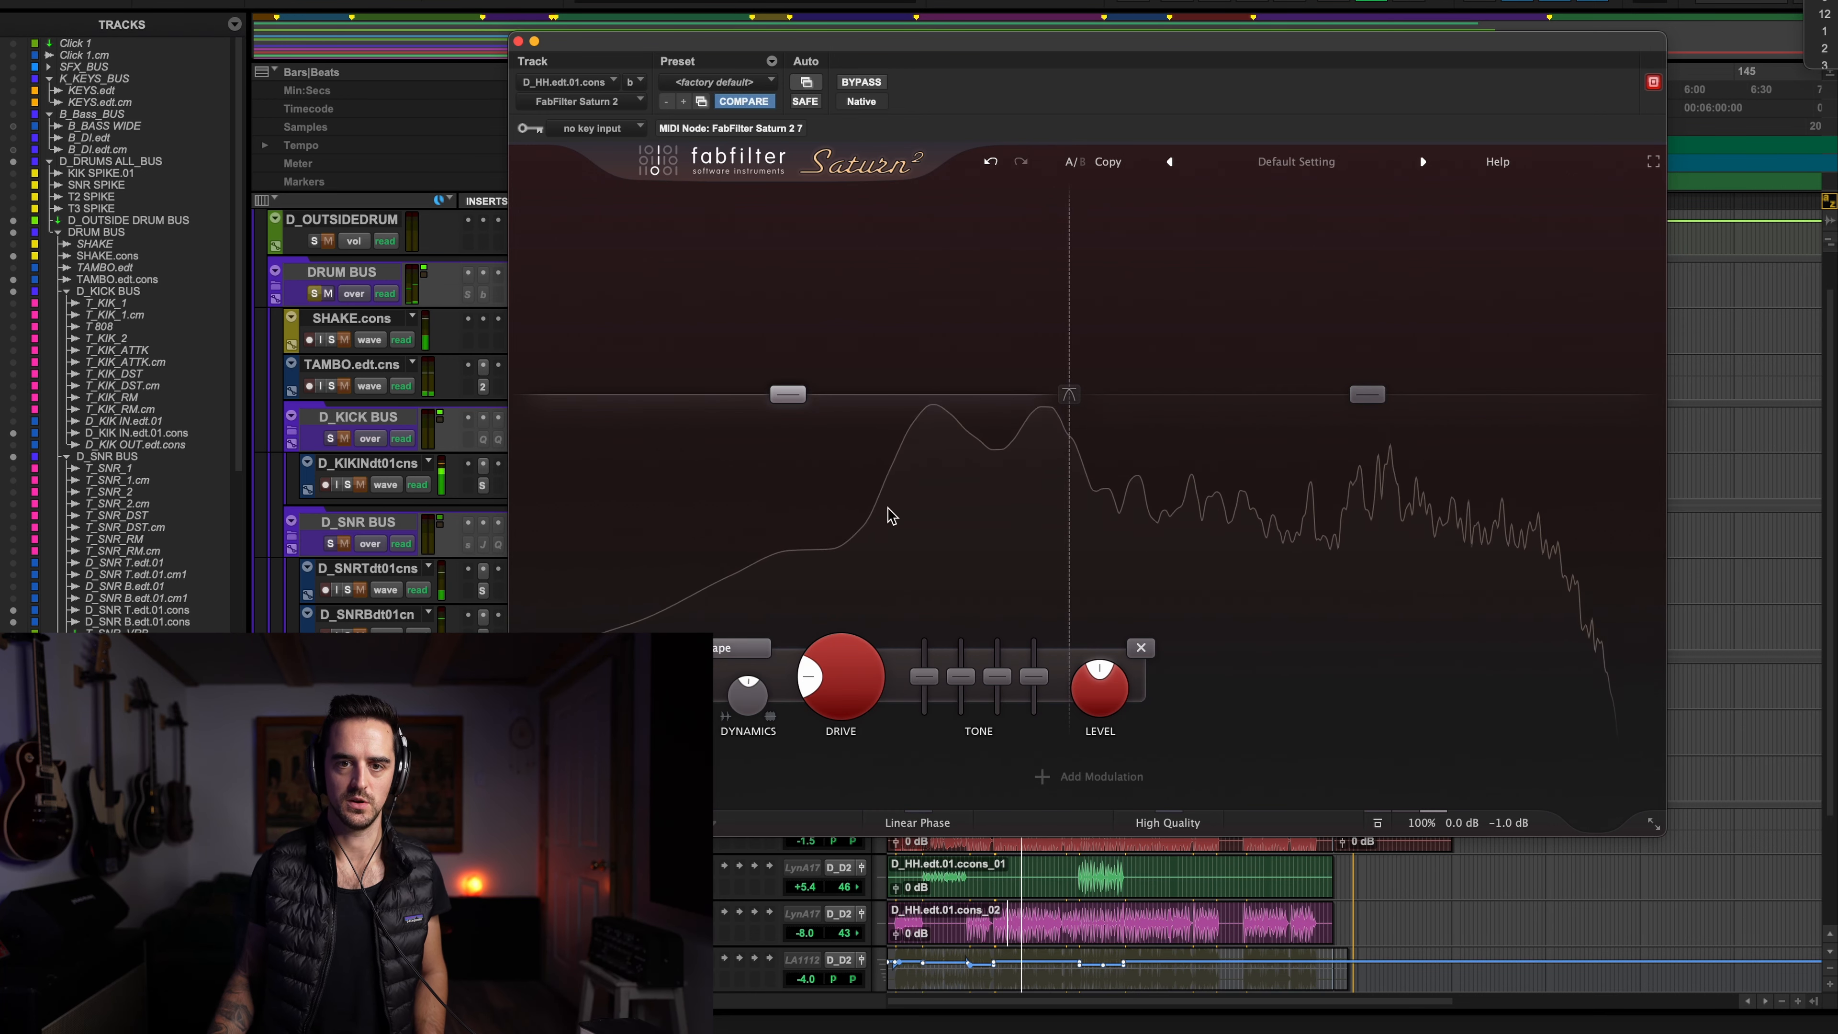
mouse_move(740, 692)
drag(742, 697, 749, 792)
mouse_move(746, 713)
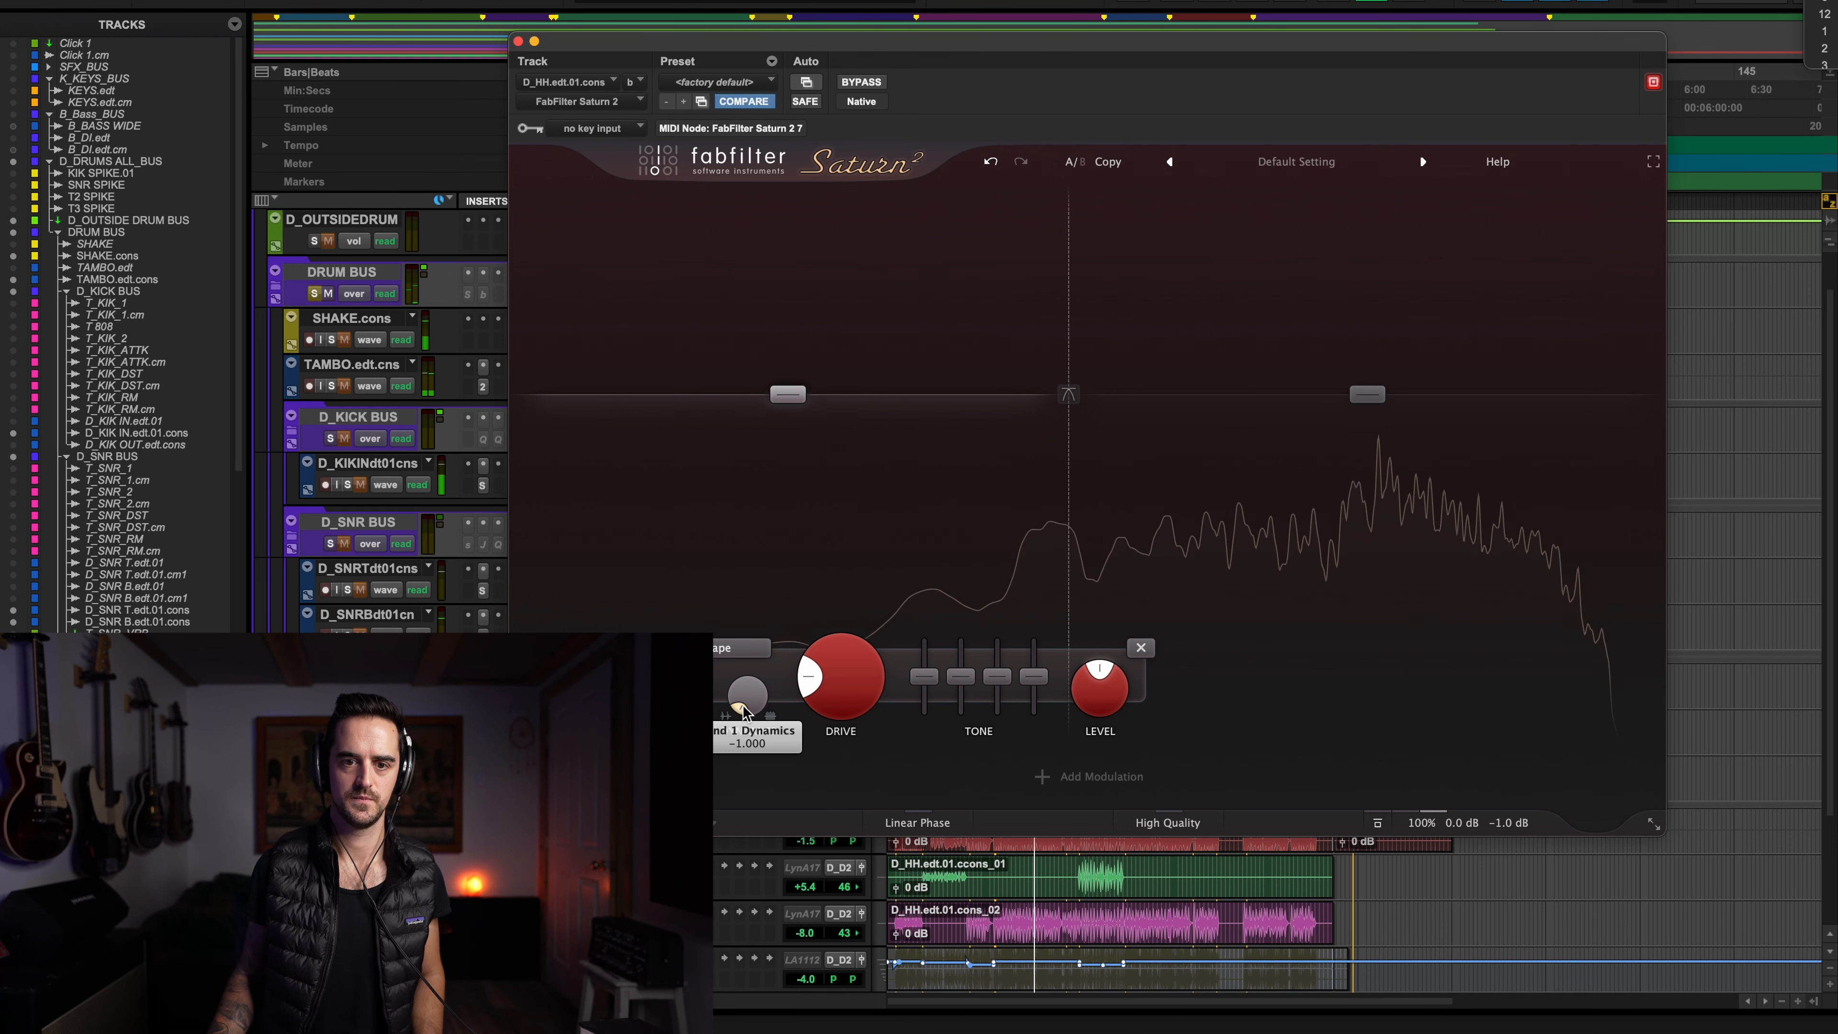
drag(739, 703, 755, 703)
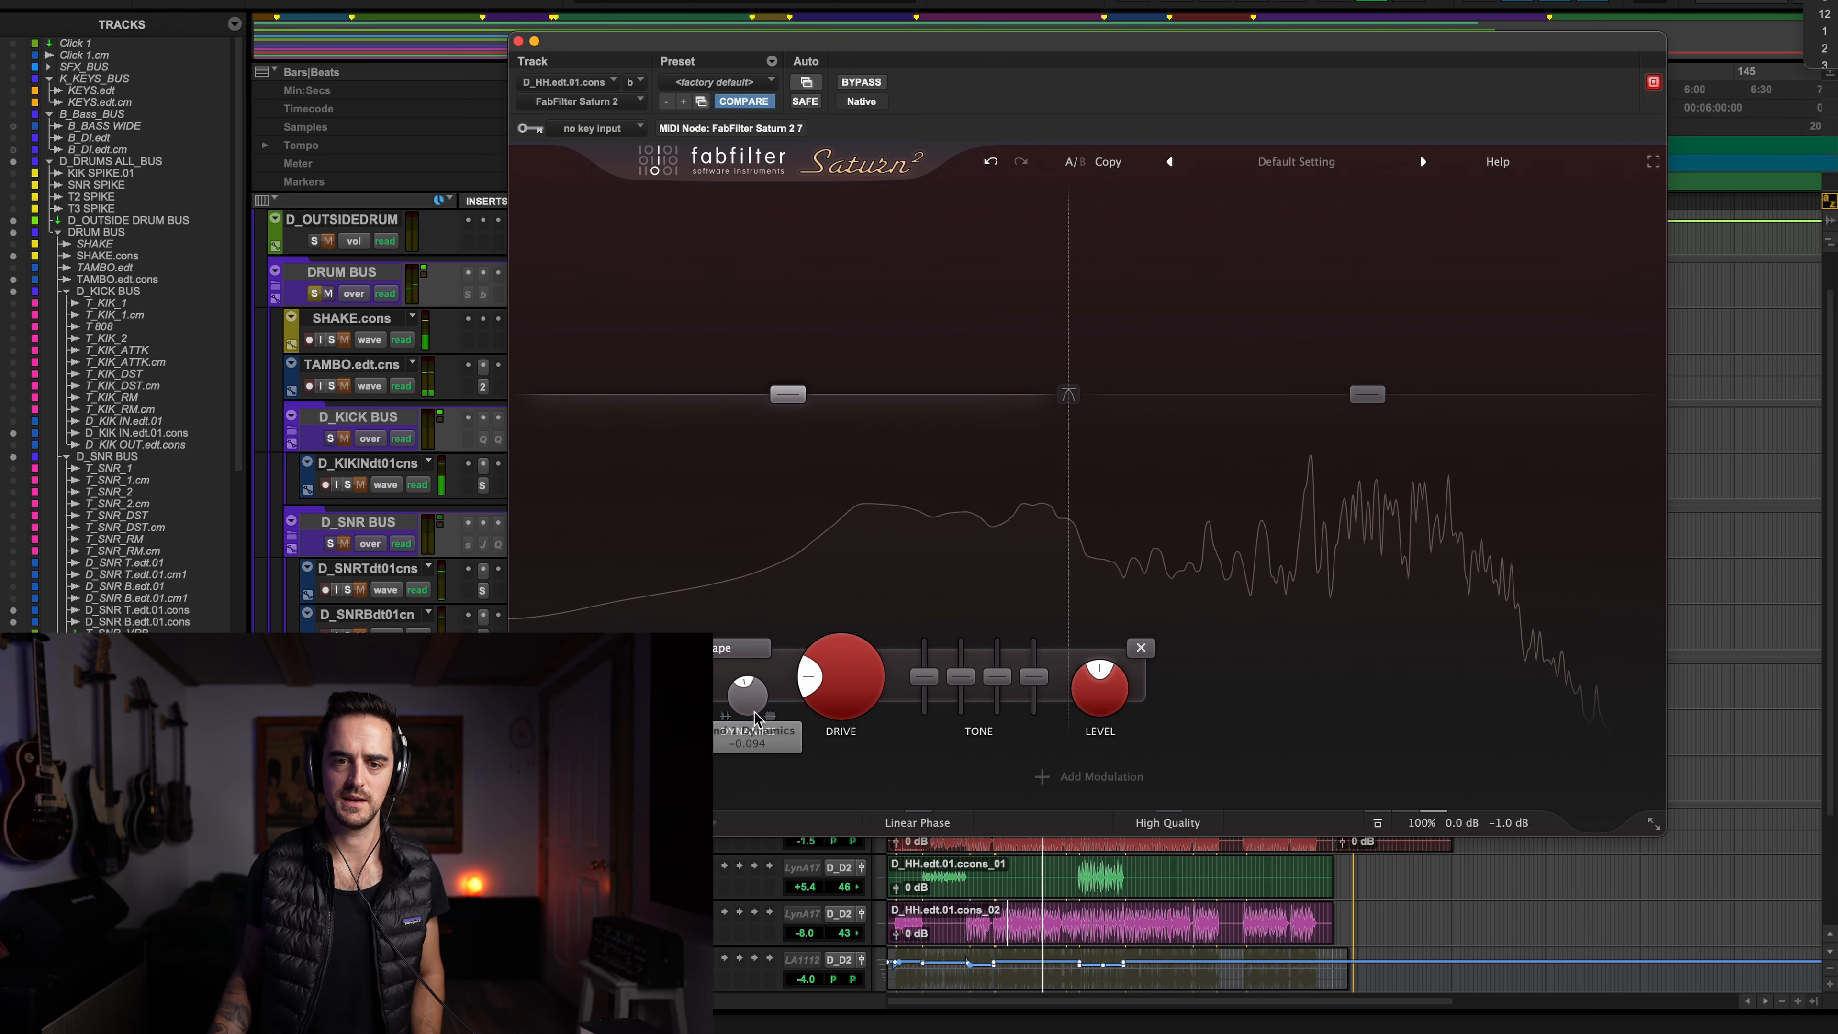
Cut the hi-hat low band's bass tone fully and its mid tone to -24.00 dB, then partly restore the mid
drag(924, 677, 933, 753)
drag(961, 677, 965, 749)
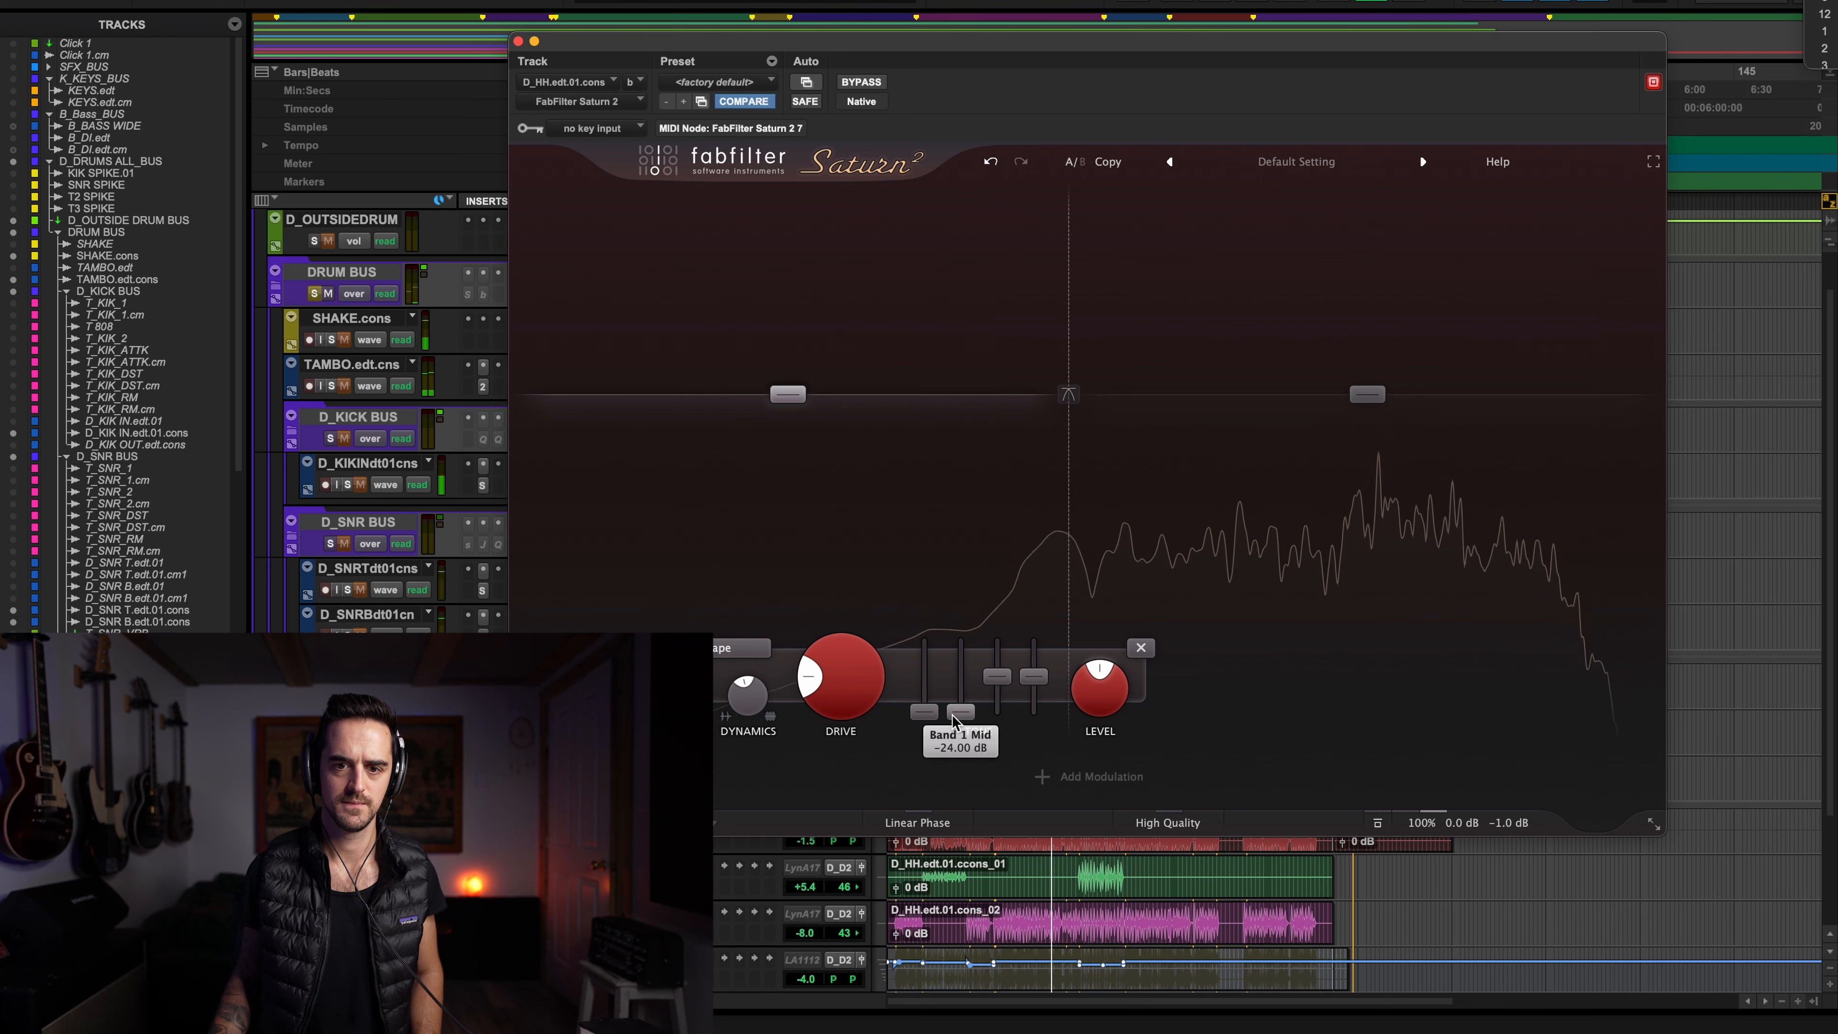
drag(960, 713, 961, 699)
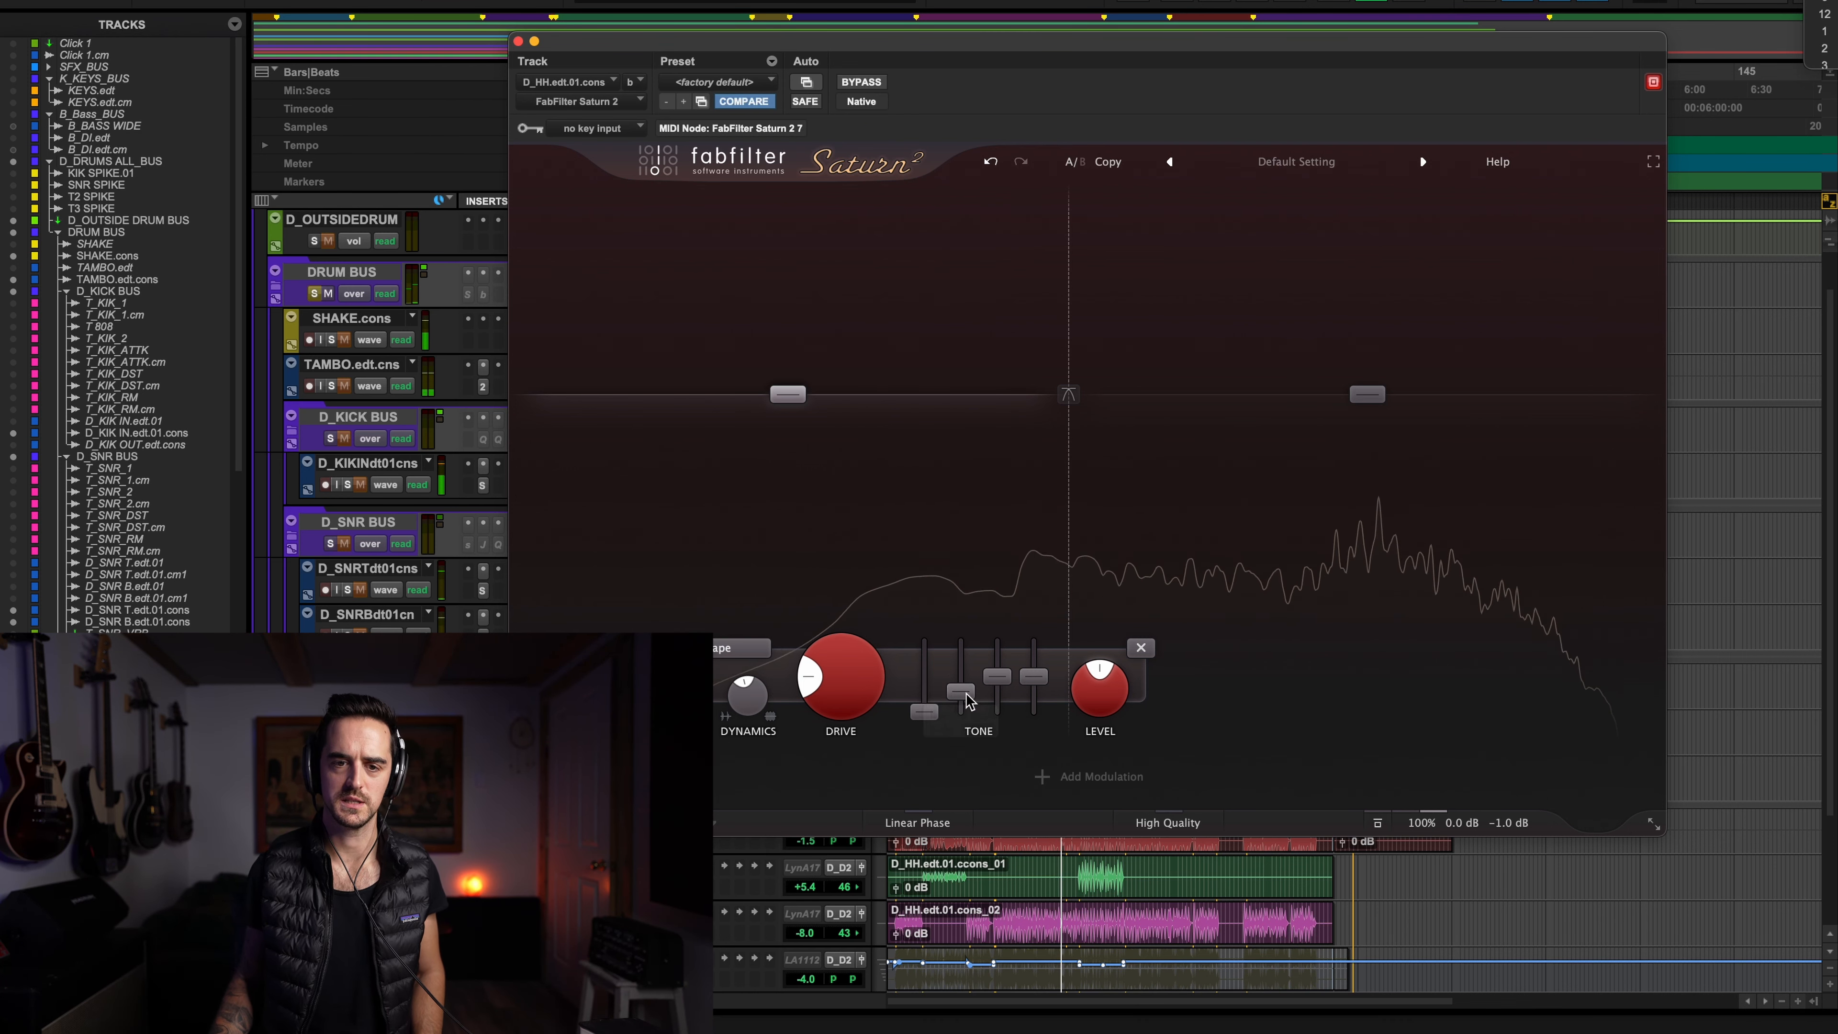
Compare a strongly reduced hi-hat low-band level with bypass, settle on a slight reduction, and close the plug-in
drag(787, 394, 787, 587)
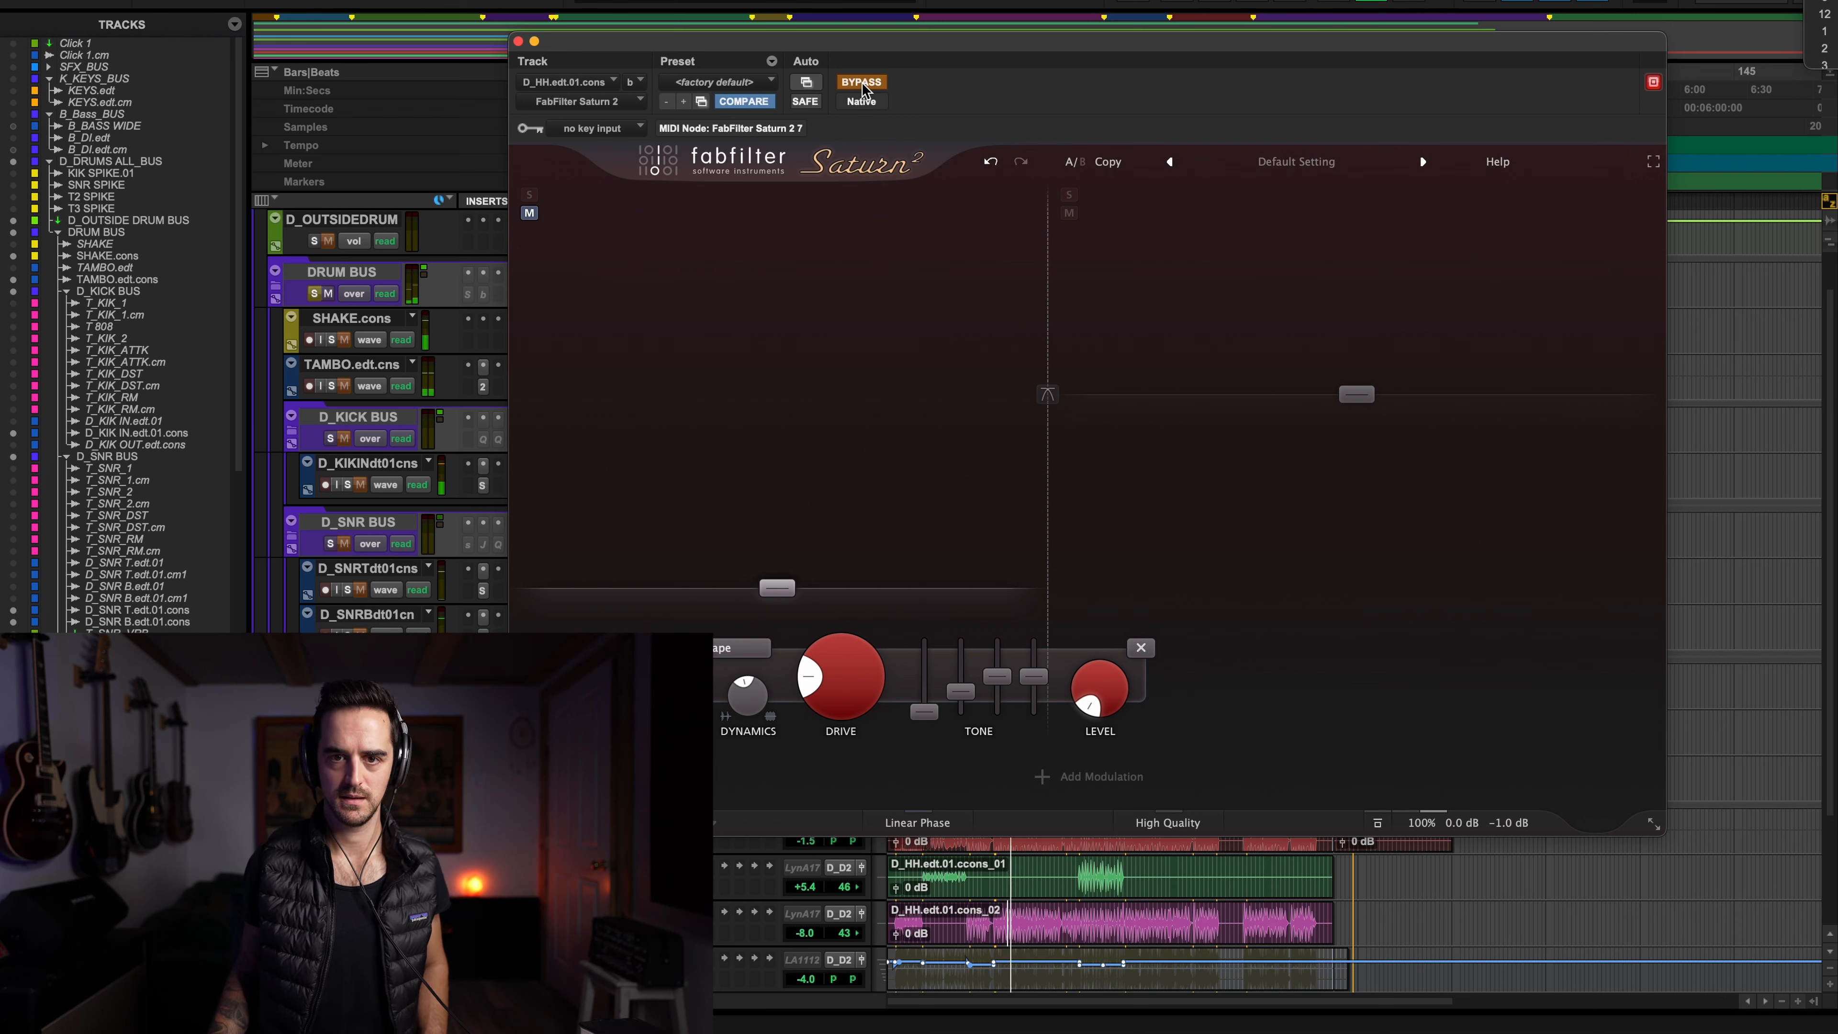
key(space)
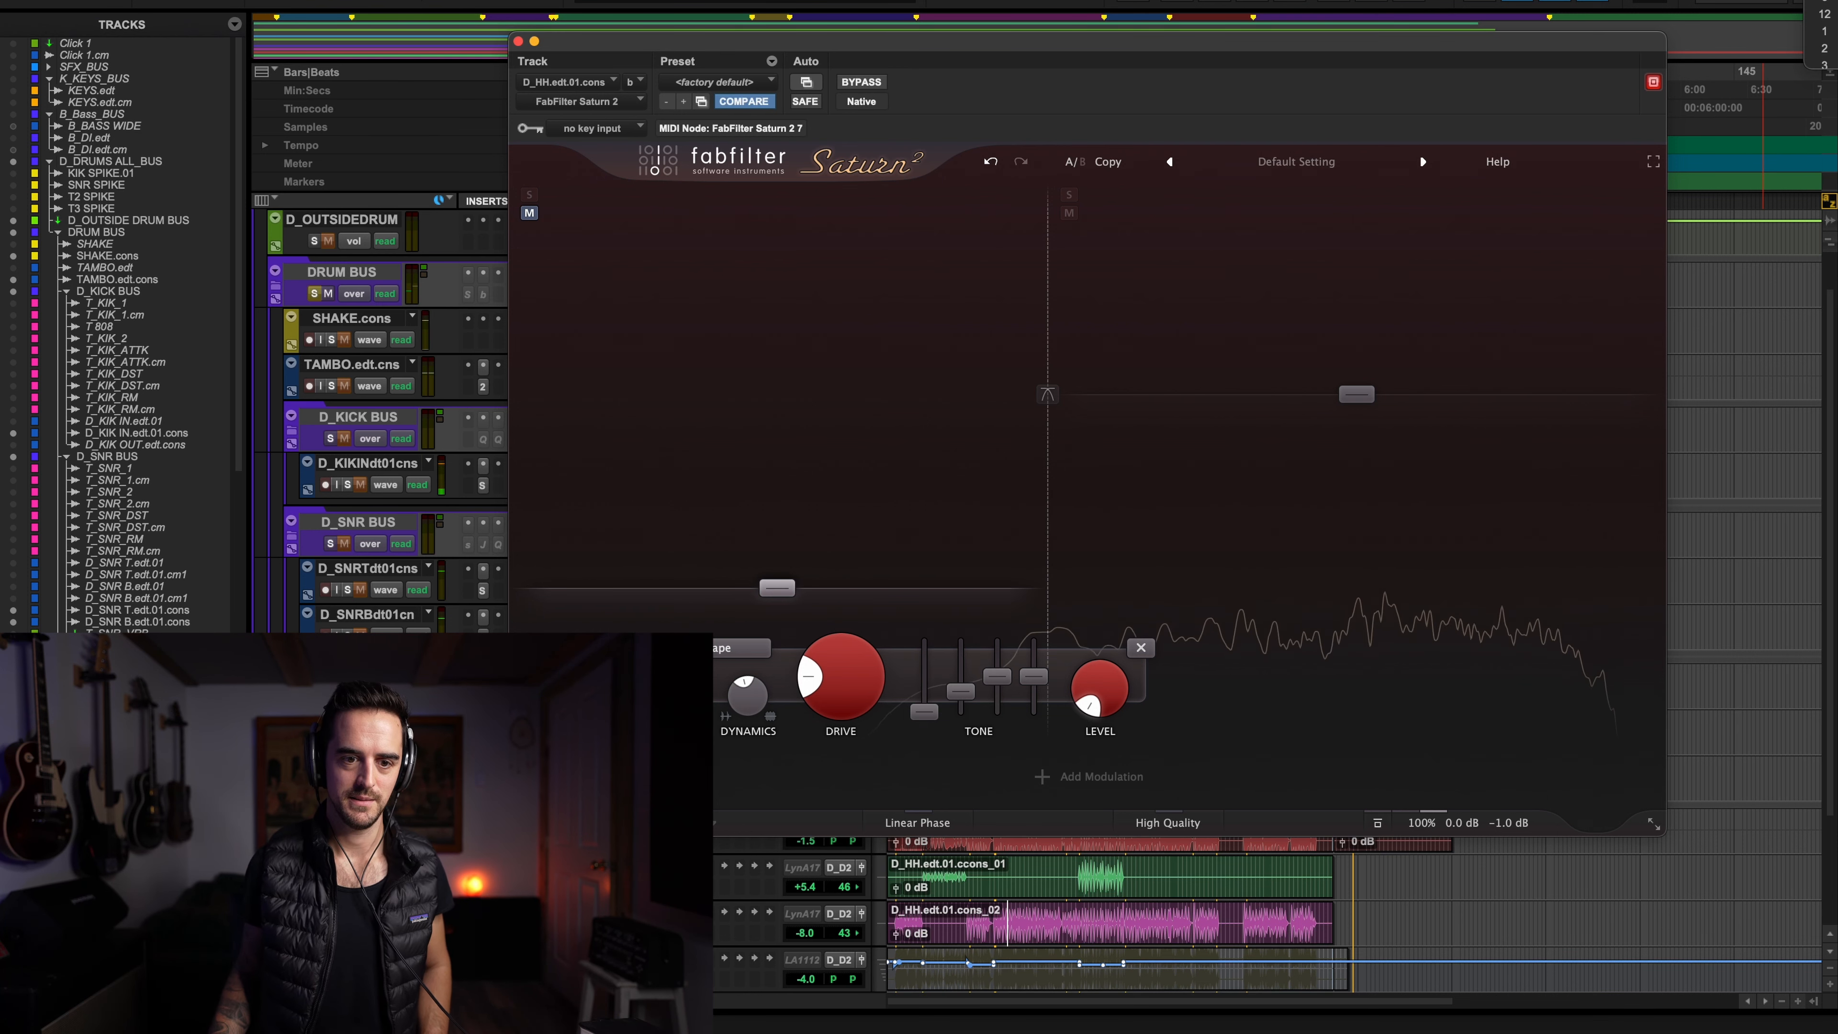
drag(778, 588, 782, 428)
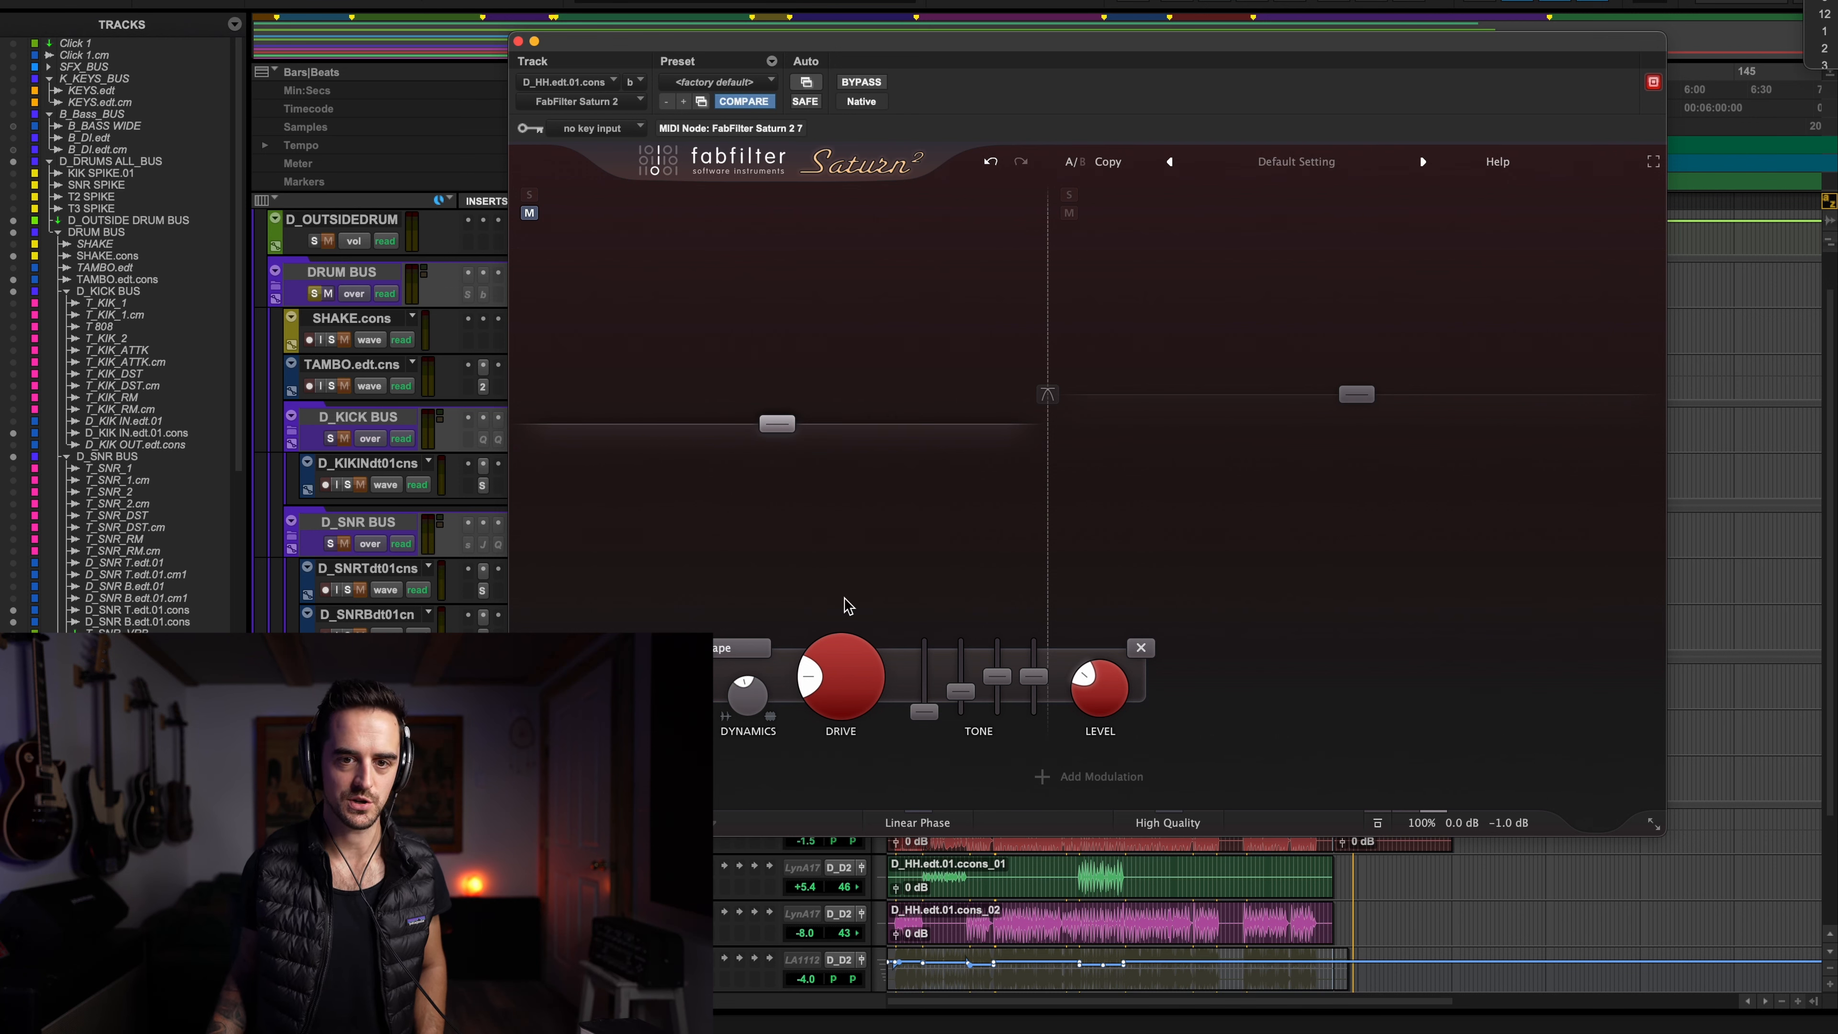
key(space)
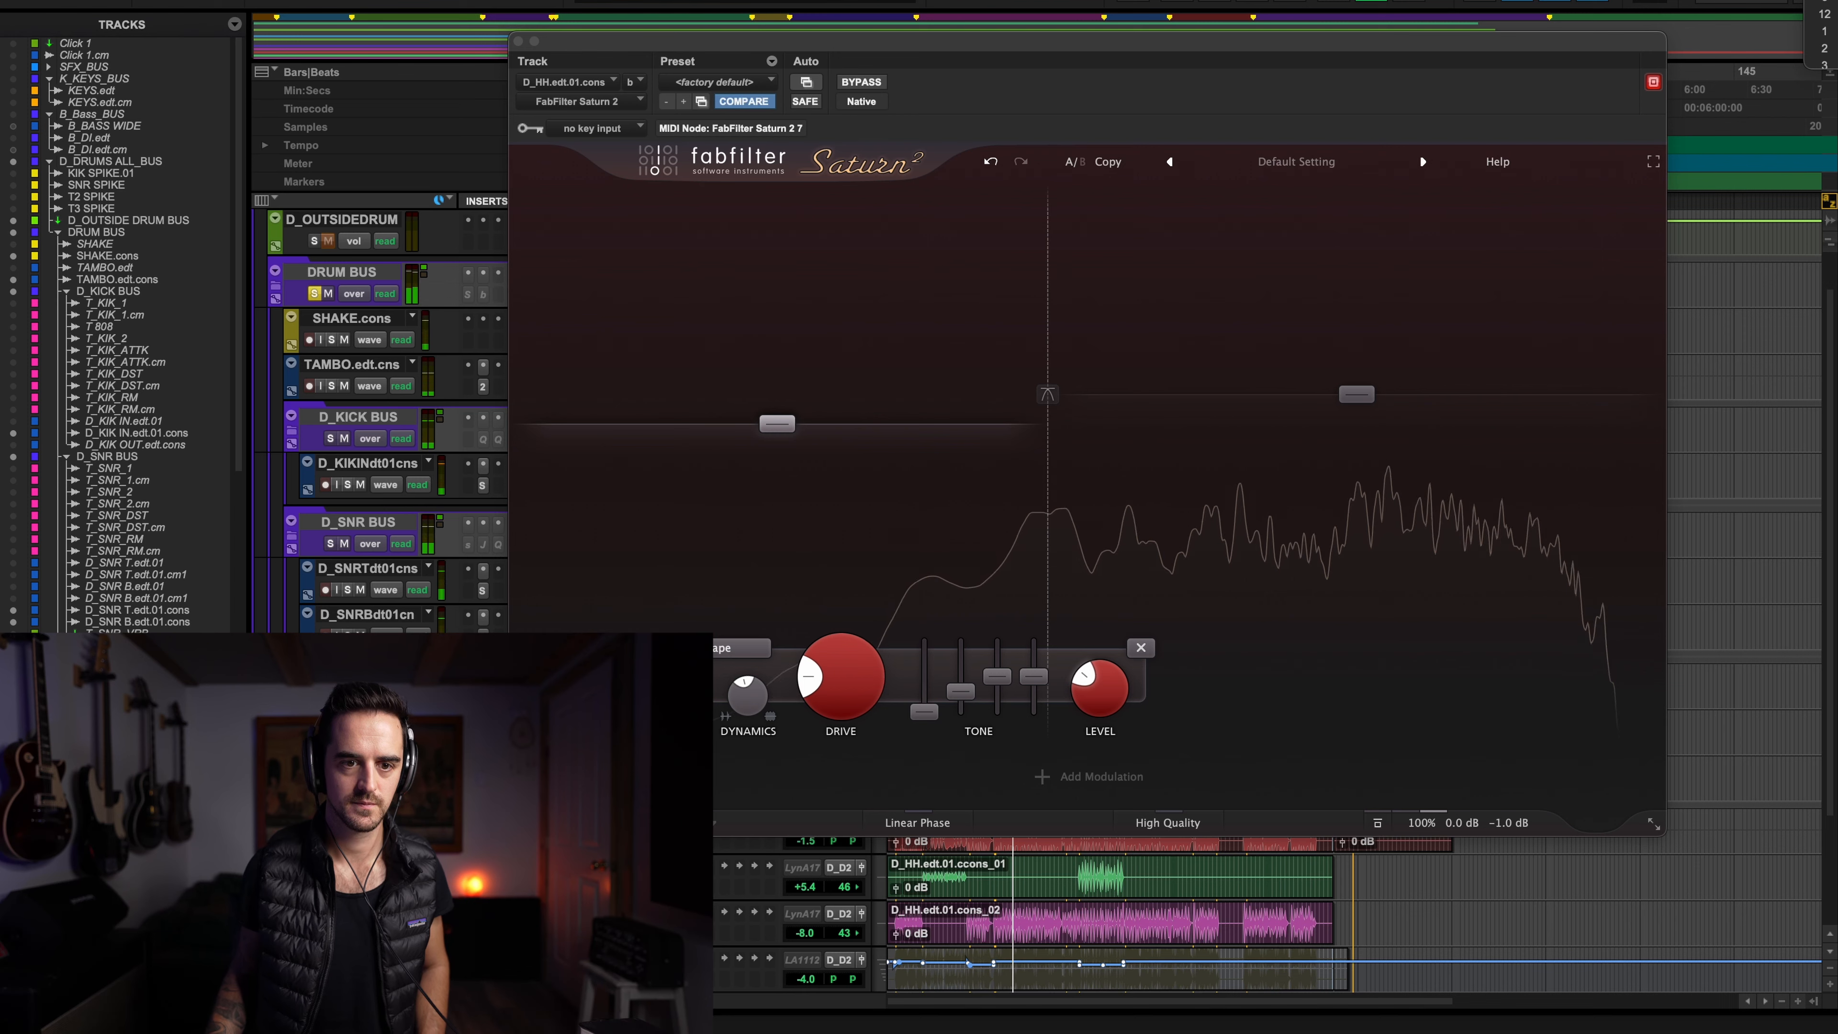
click(518, 42)
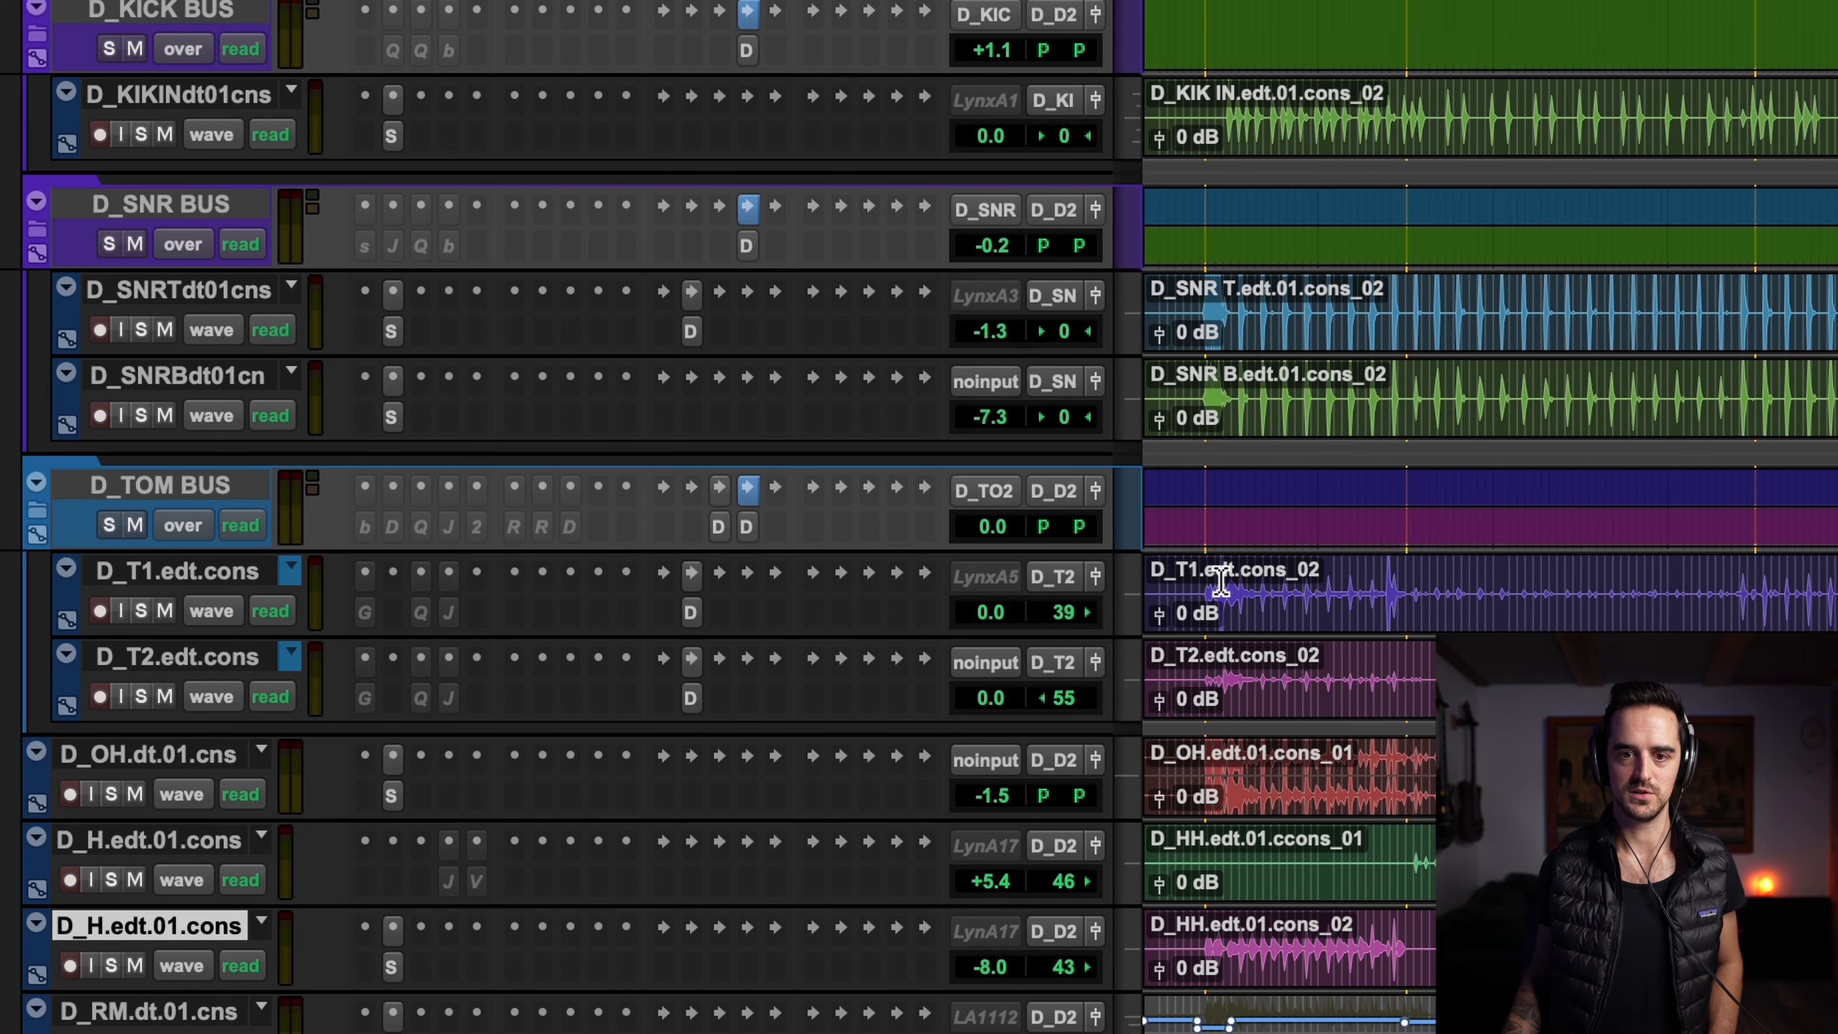
Select the same opening tom section on D_T1 and D_T2, and play it with the D_TOM BUS soloed
click(1182, 588)
shift+click(1564, 568)
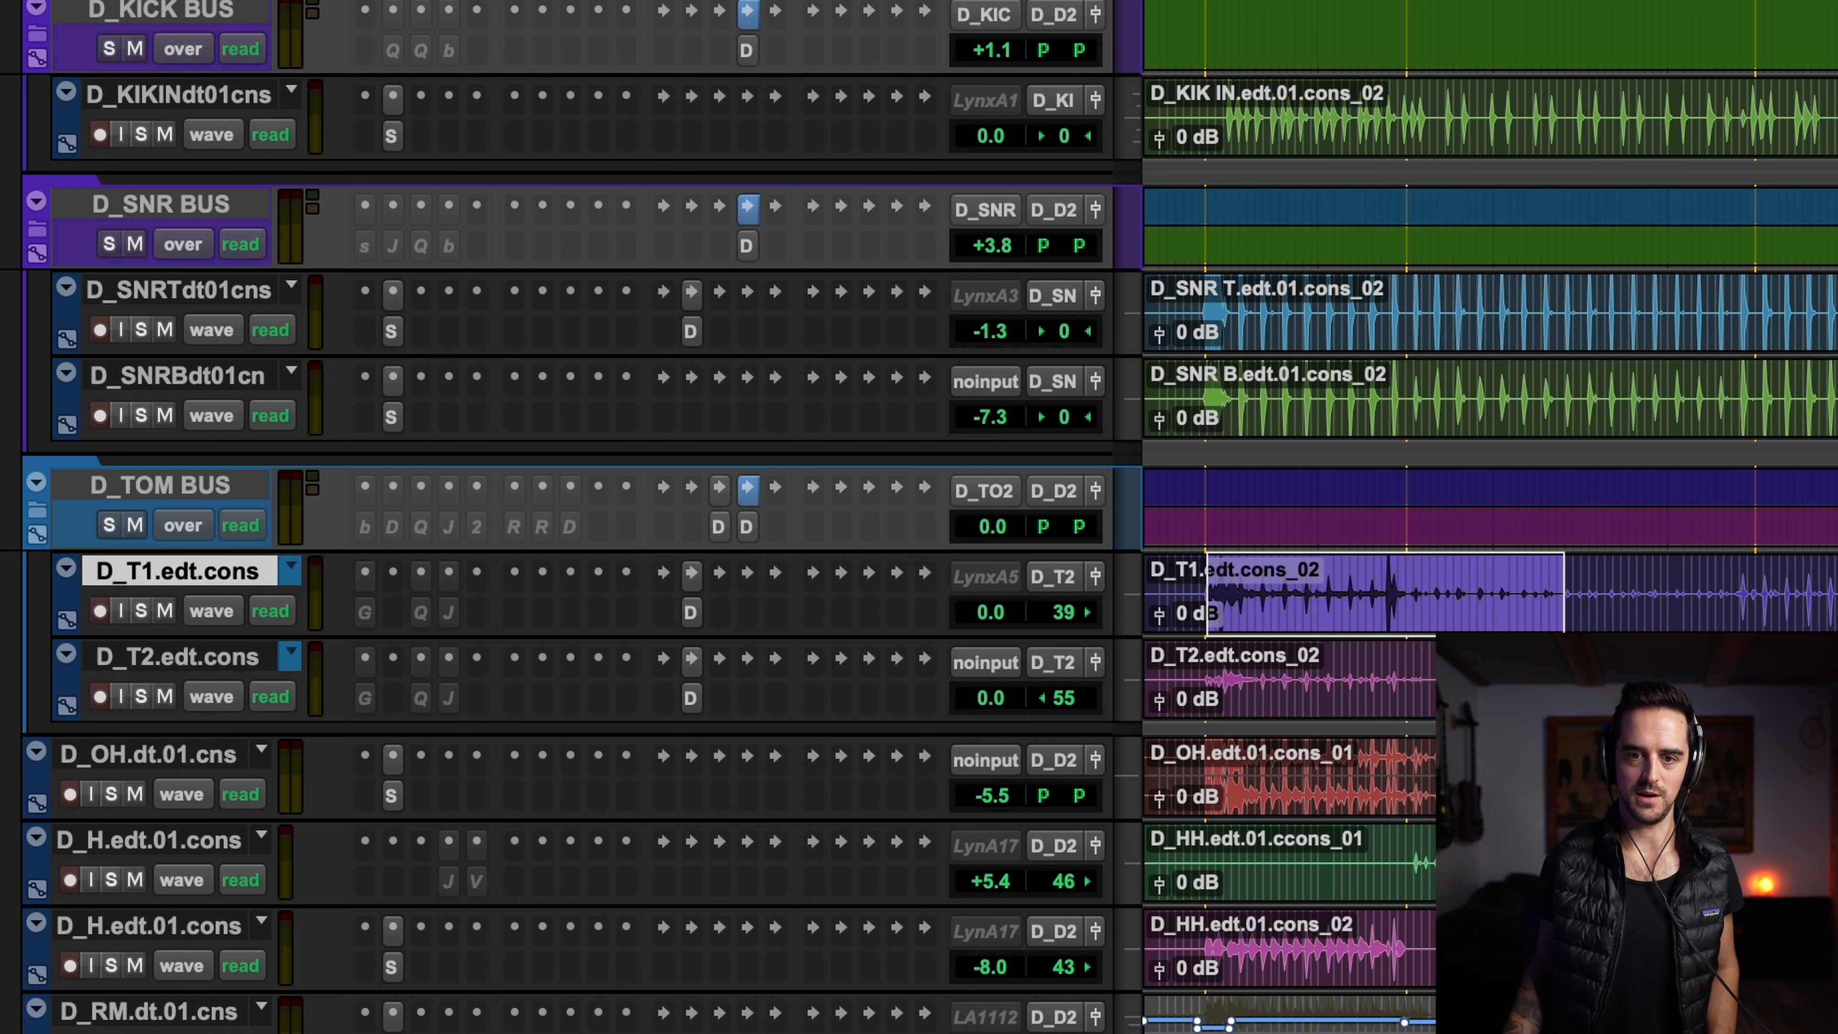
shift+click(232, 653)
key(space)
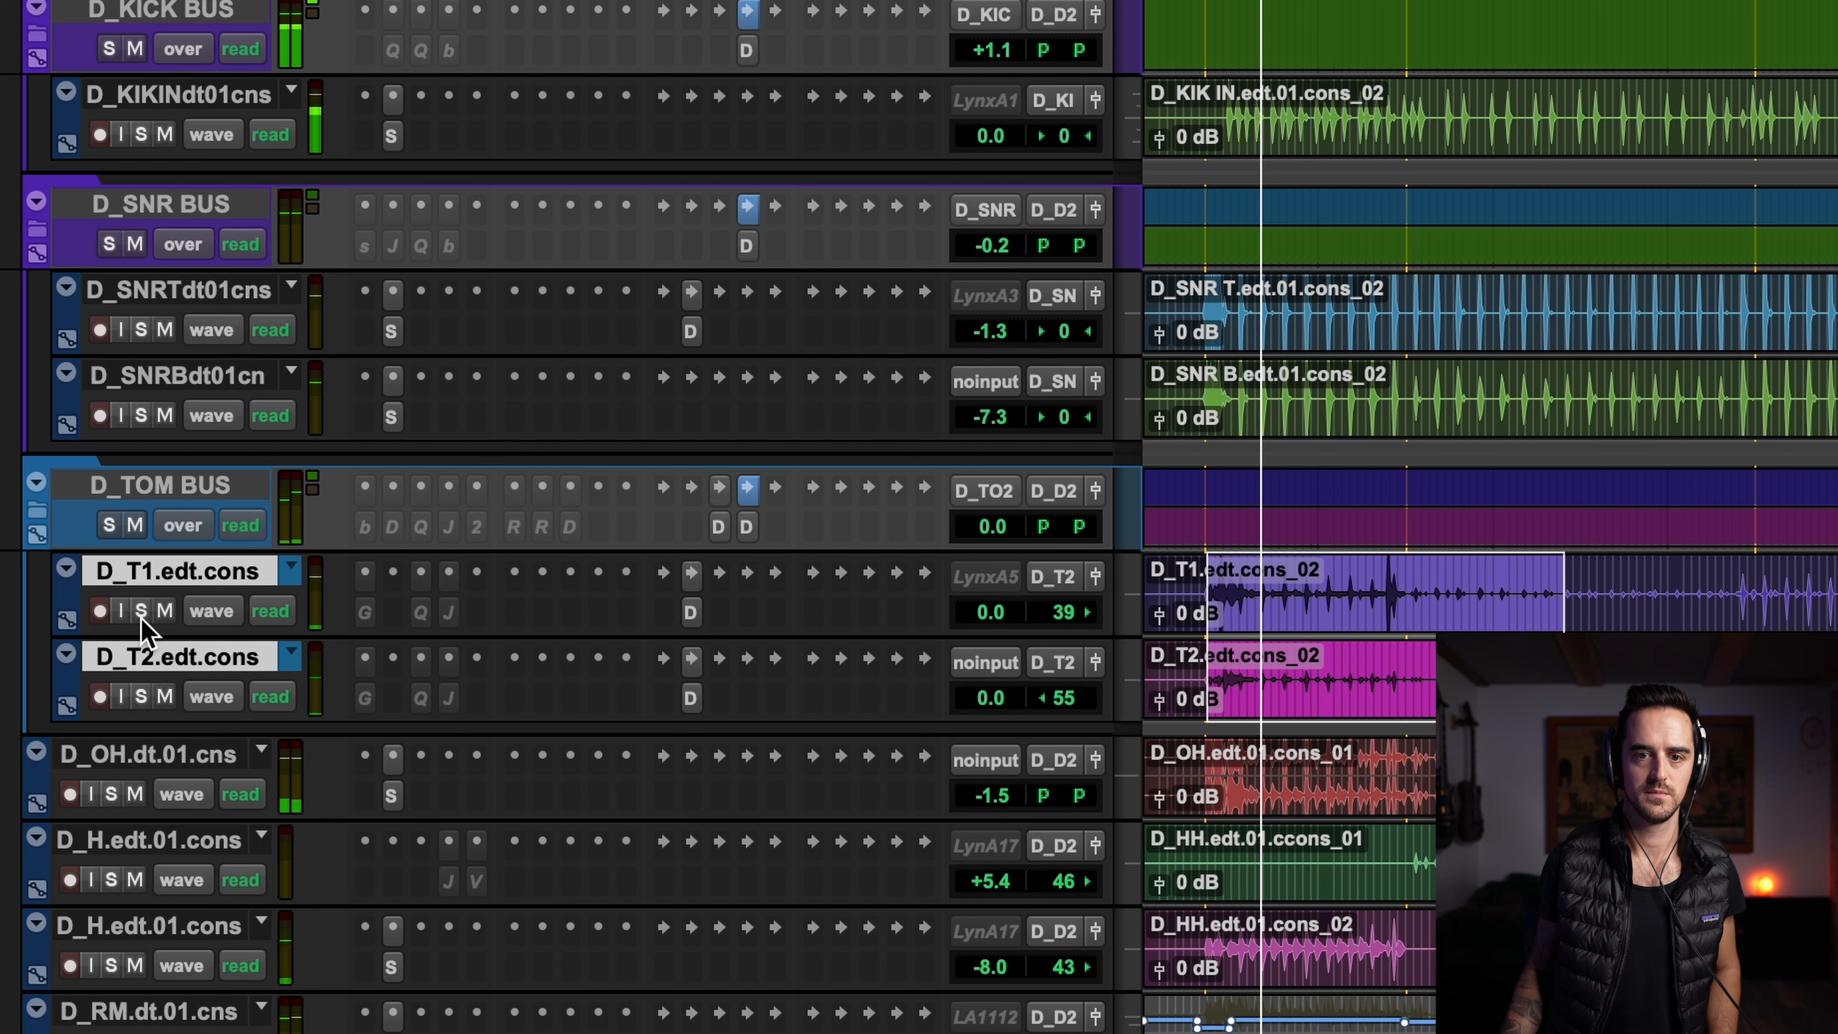
click(110, 525)
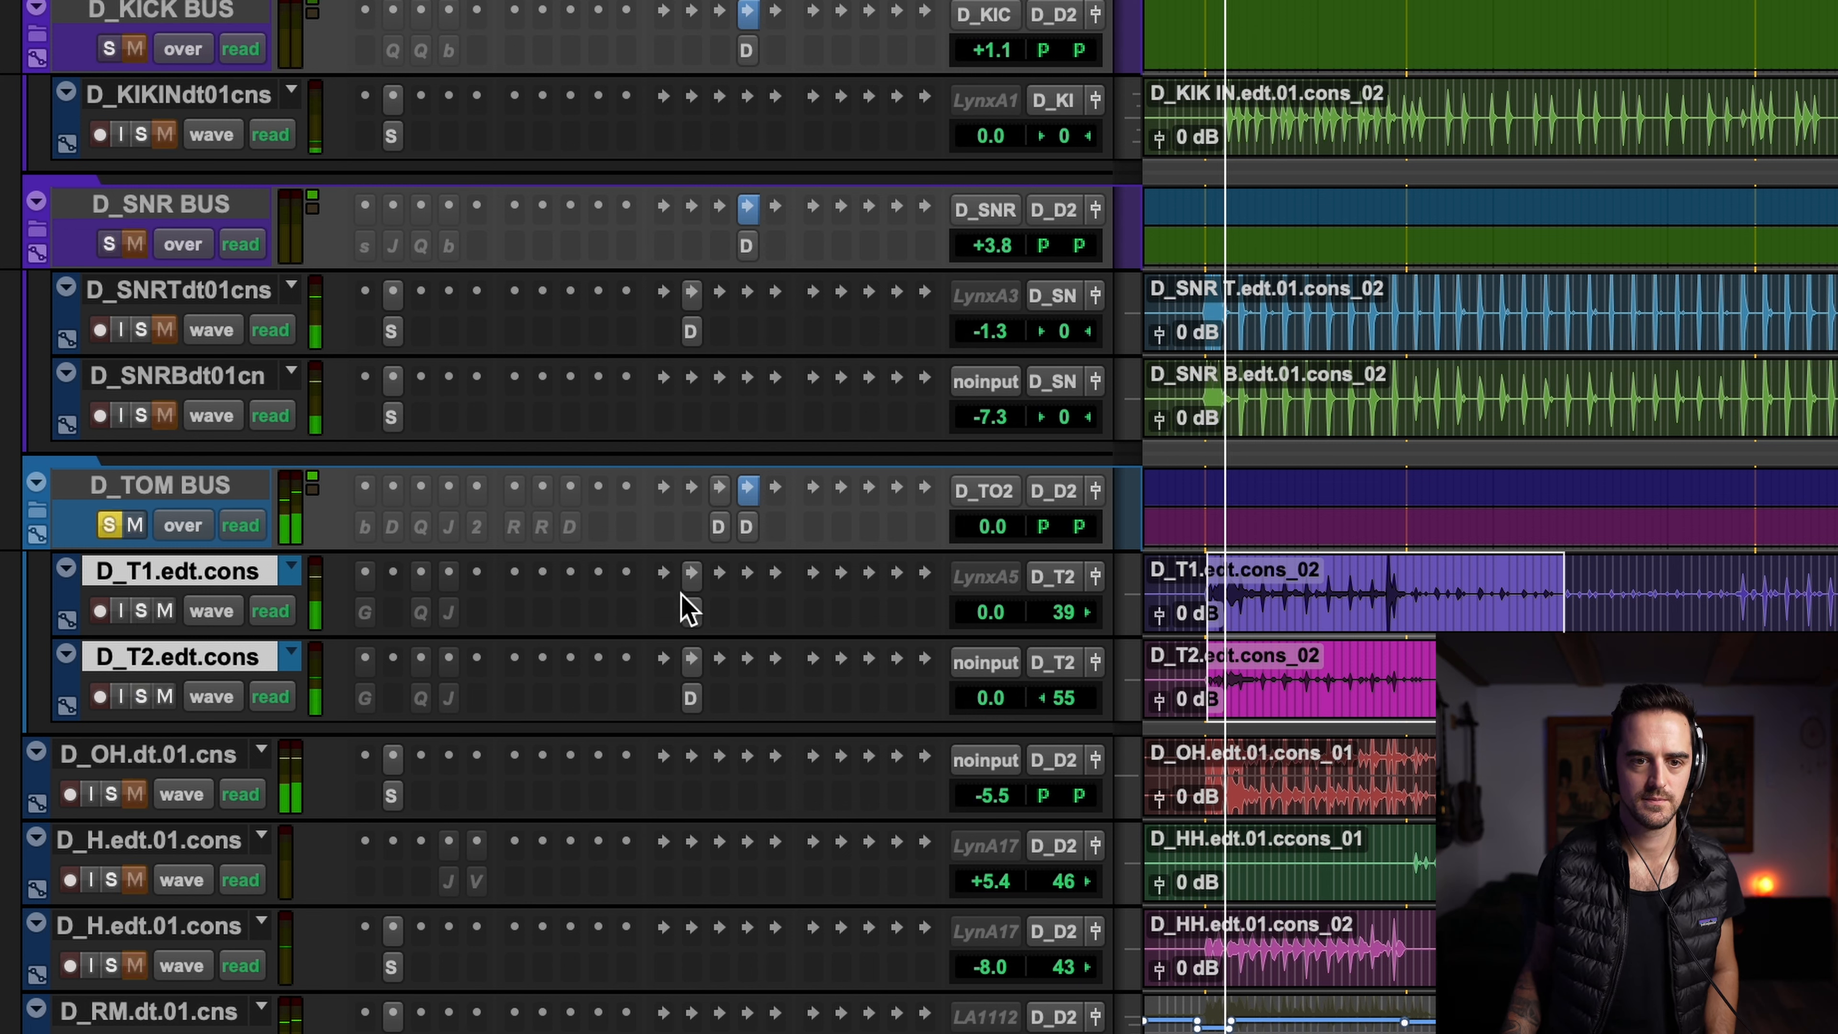
Insert FabFilter Saturn 2 (mono) on the D_T1 tom track and copy it to D_T2
click(393, 573)
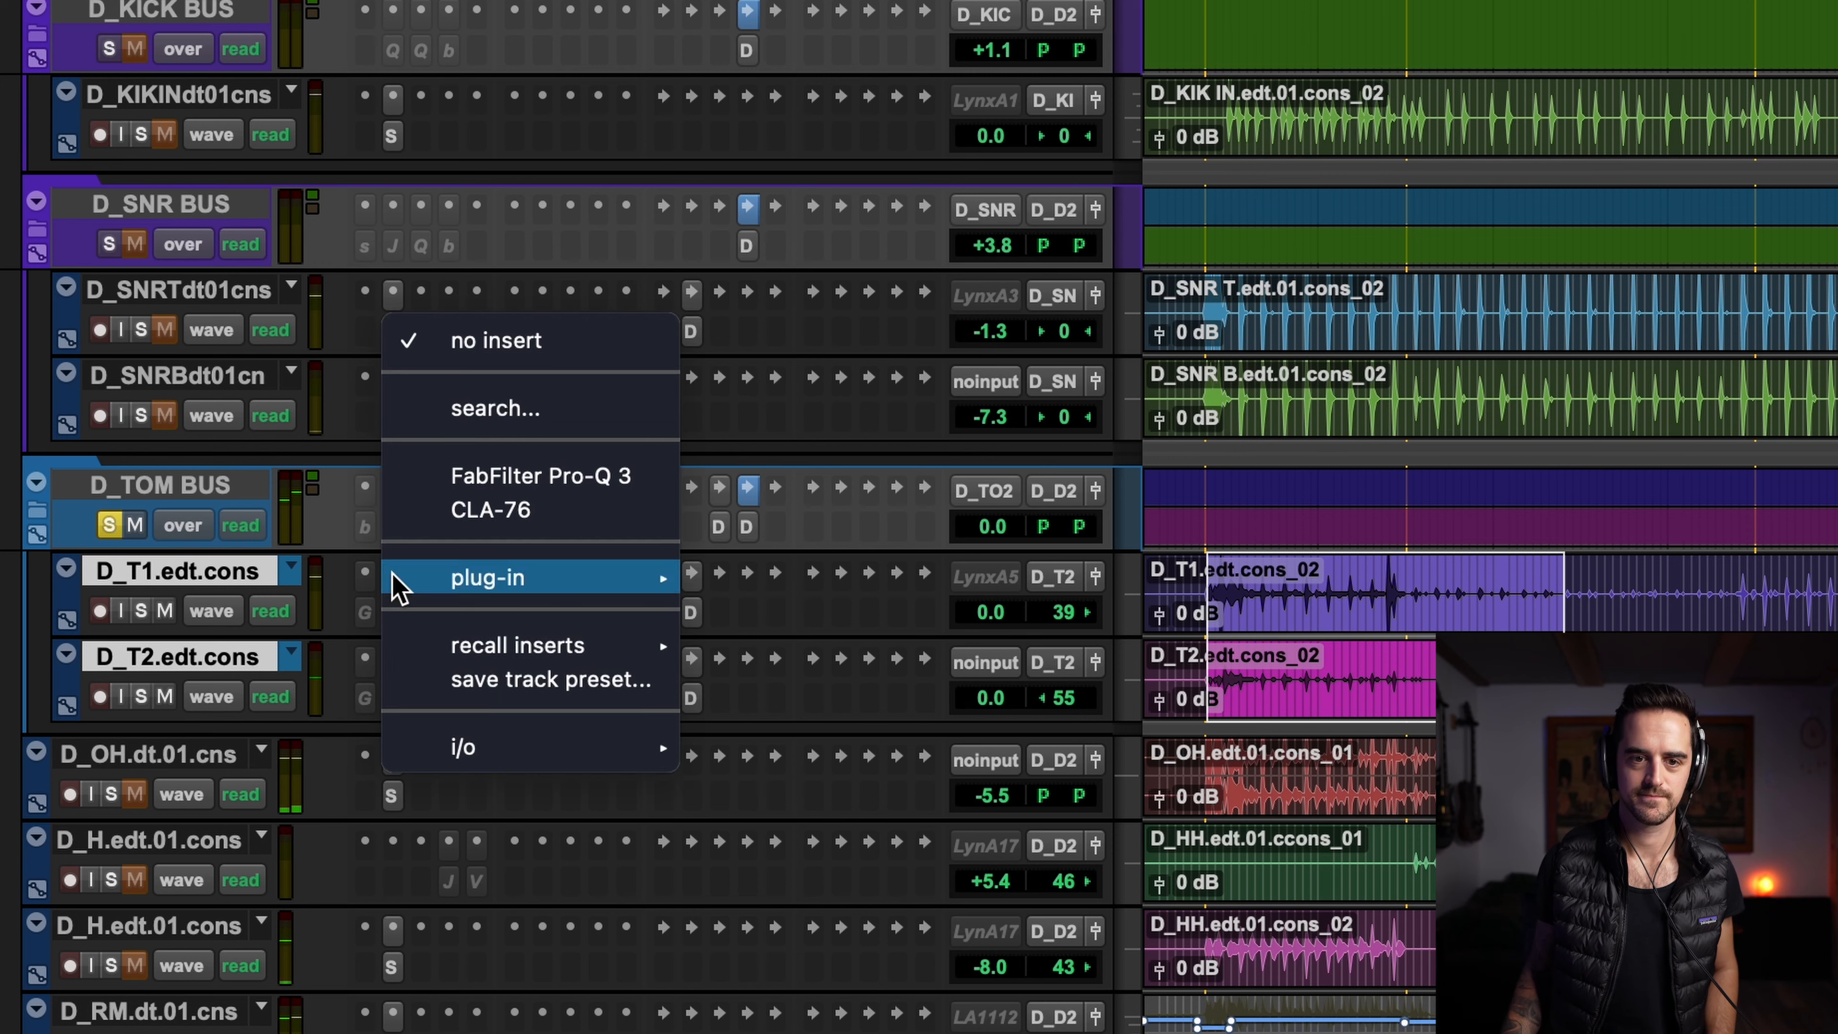
click(474, 408)
text(sat)
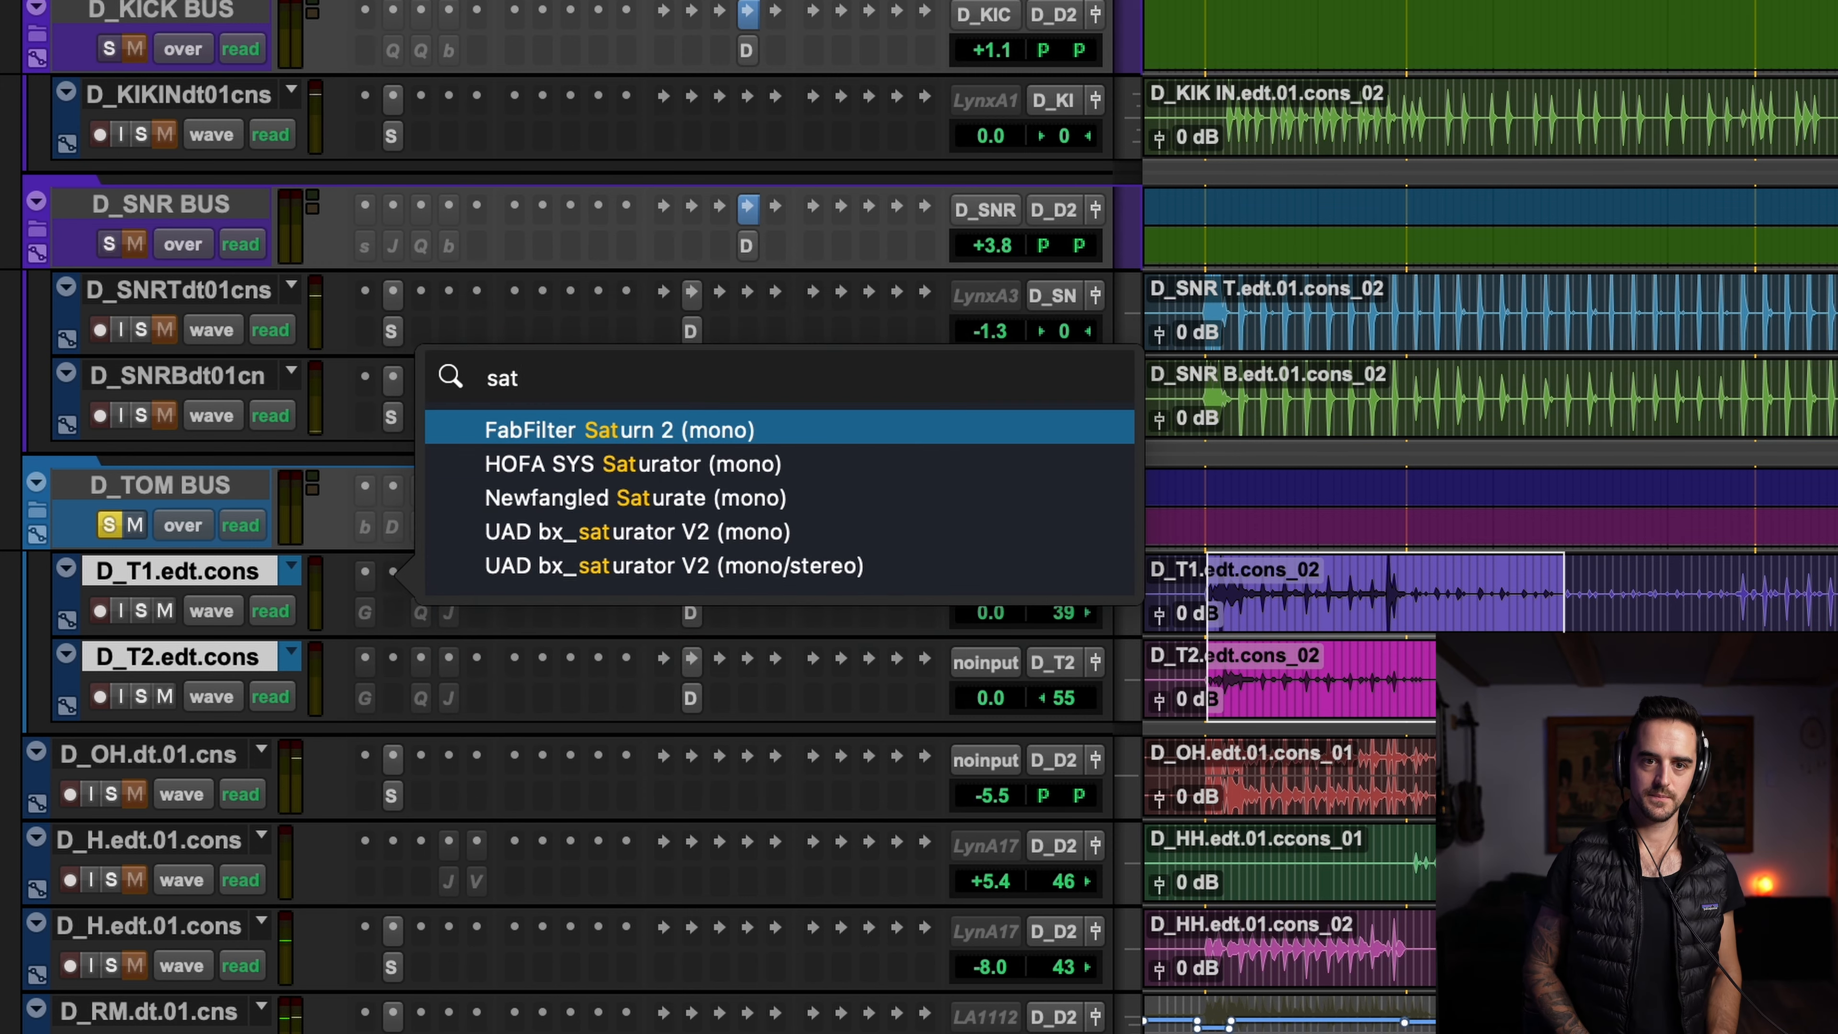
key(Return)
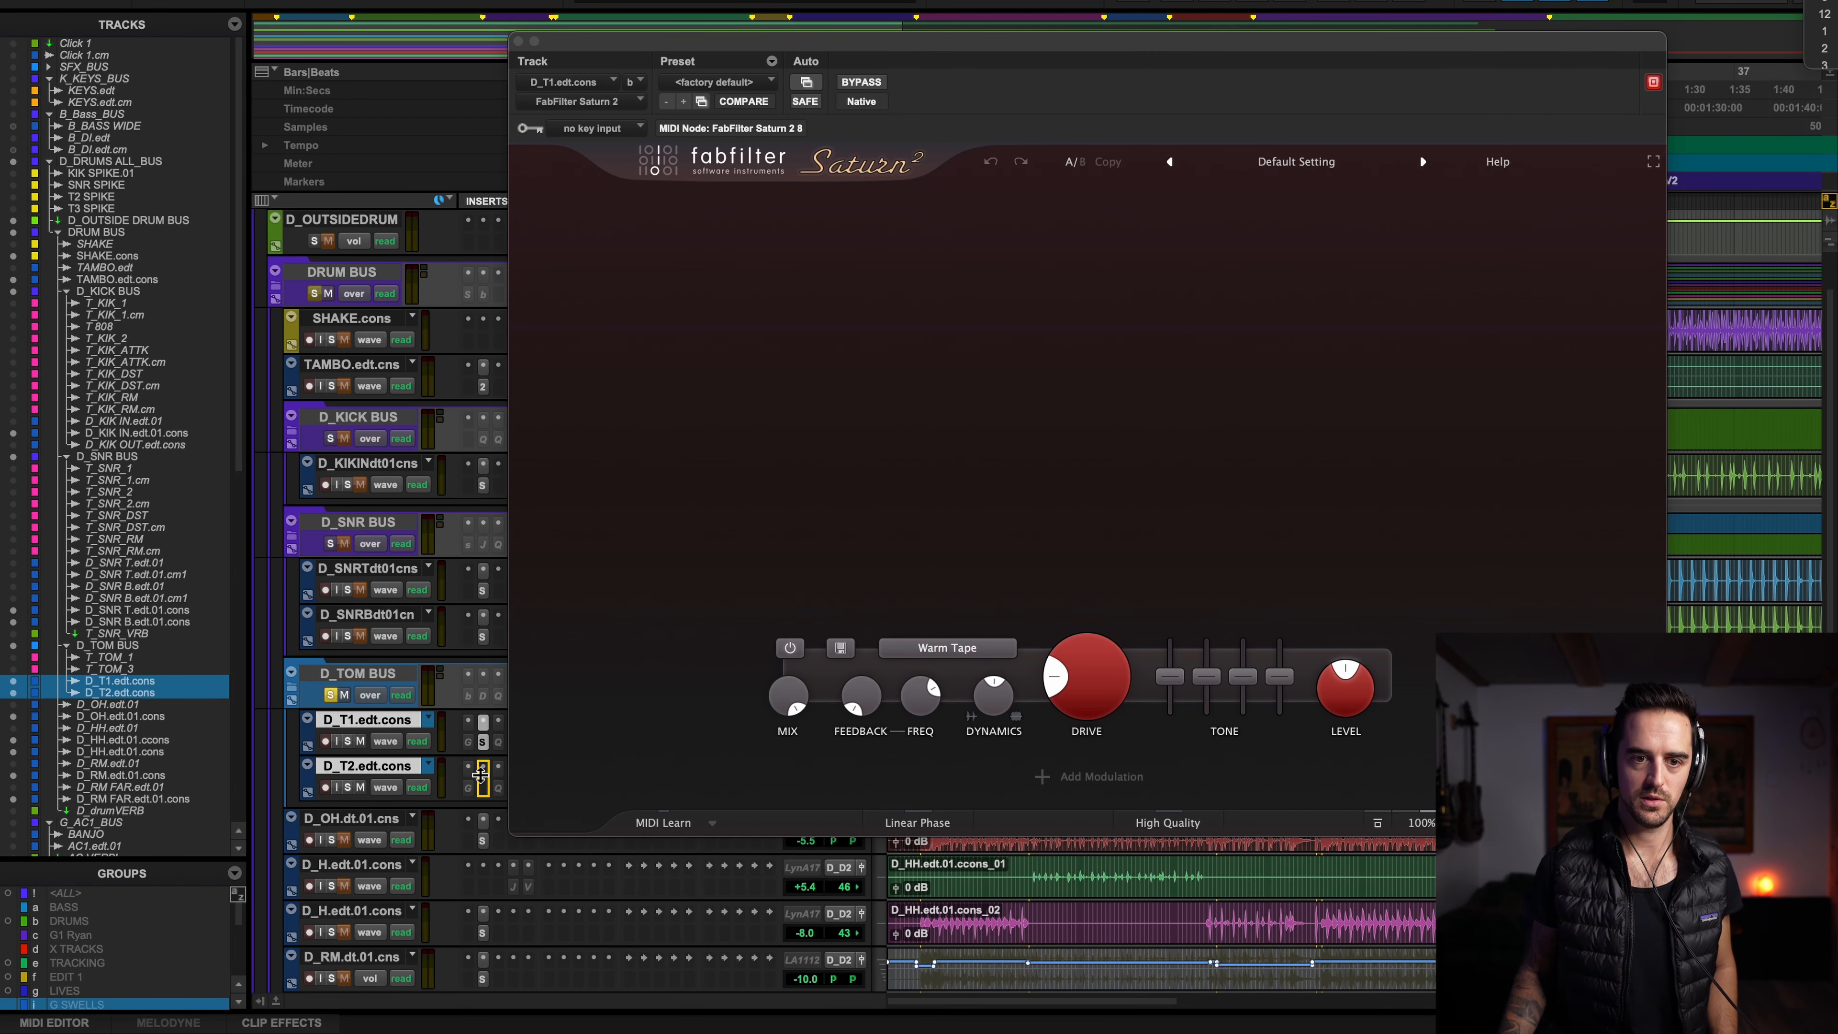
click(367, 720)
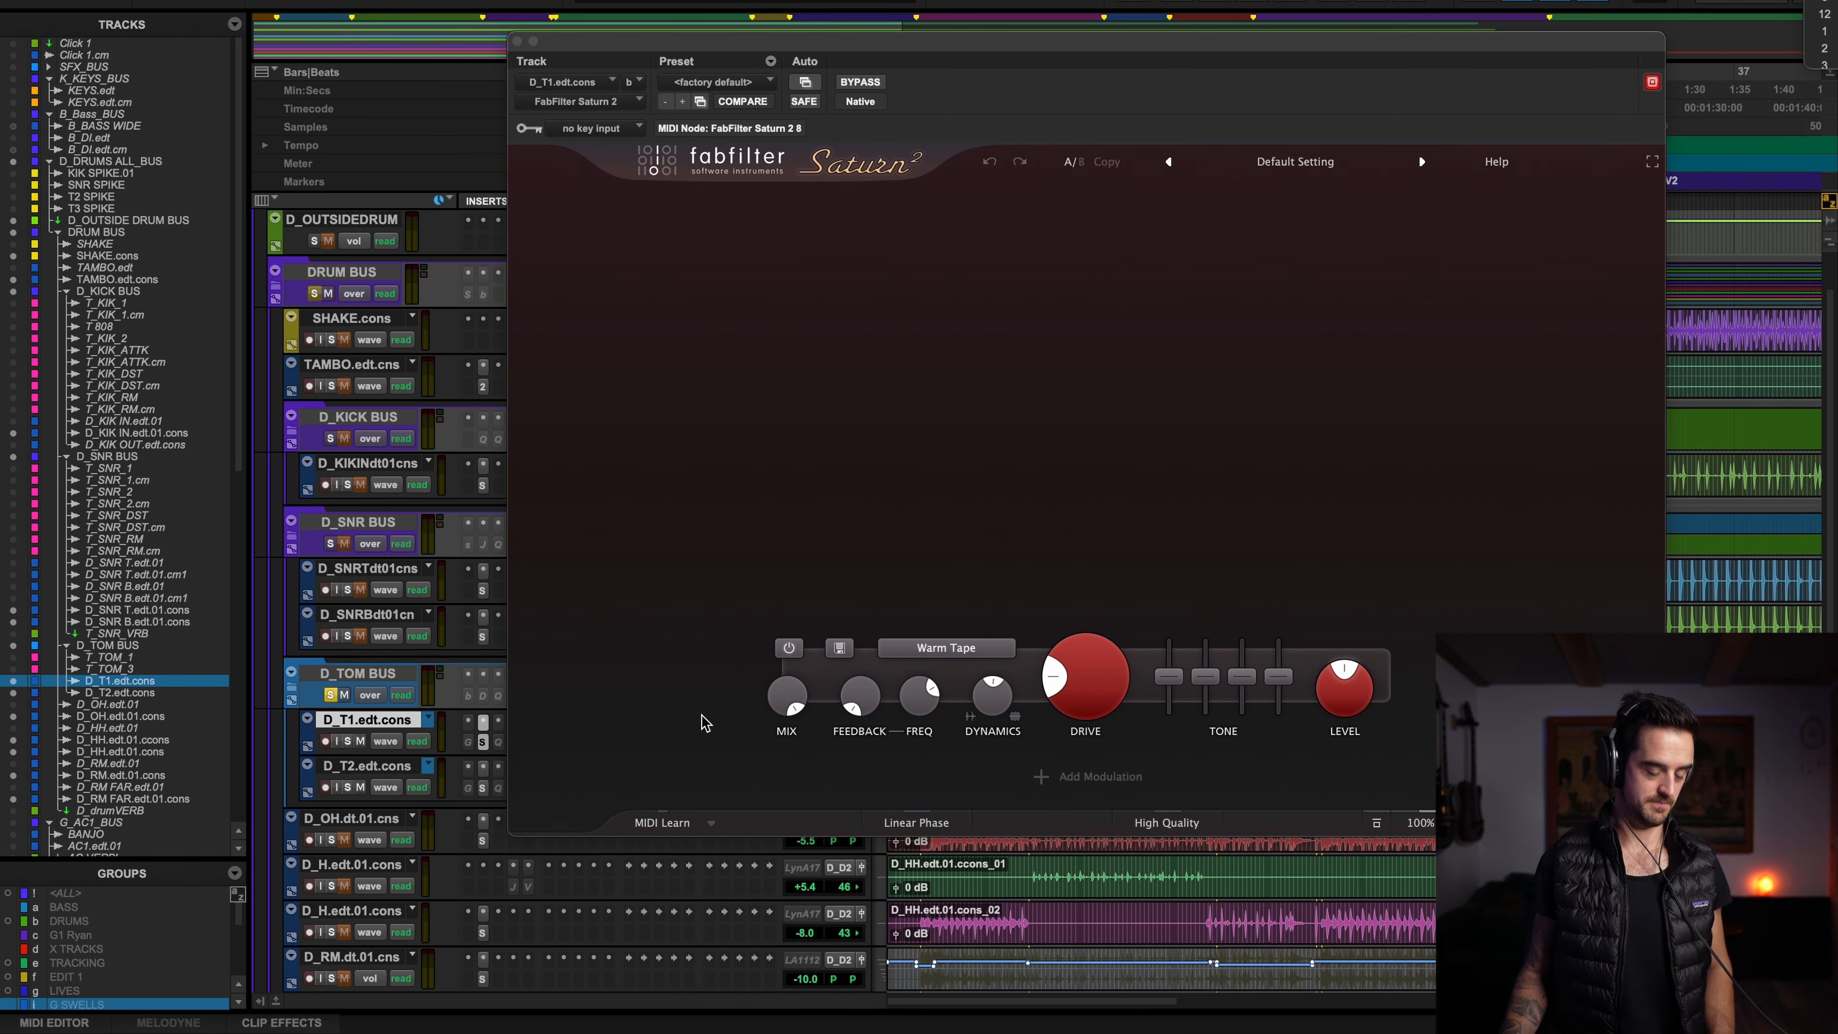
Close the plug-in and select the loud tom hit on D_T1 from about 0:04.6 to 0:06.6
click(518, 41)
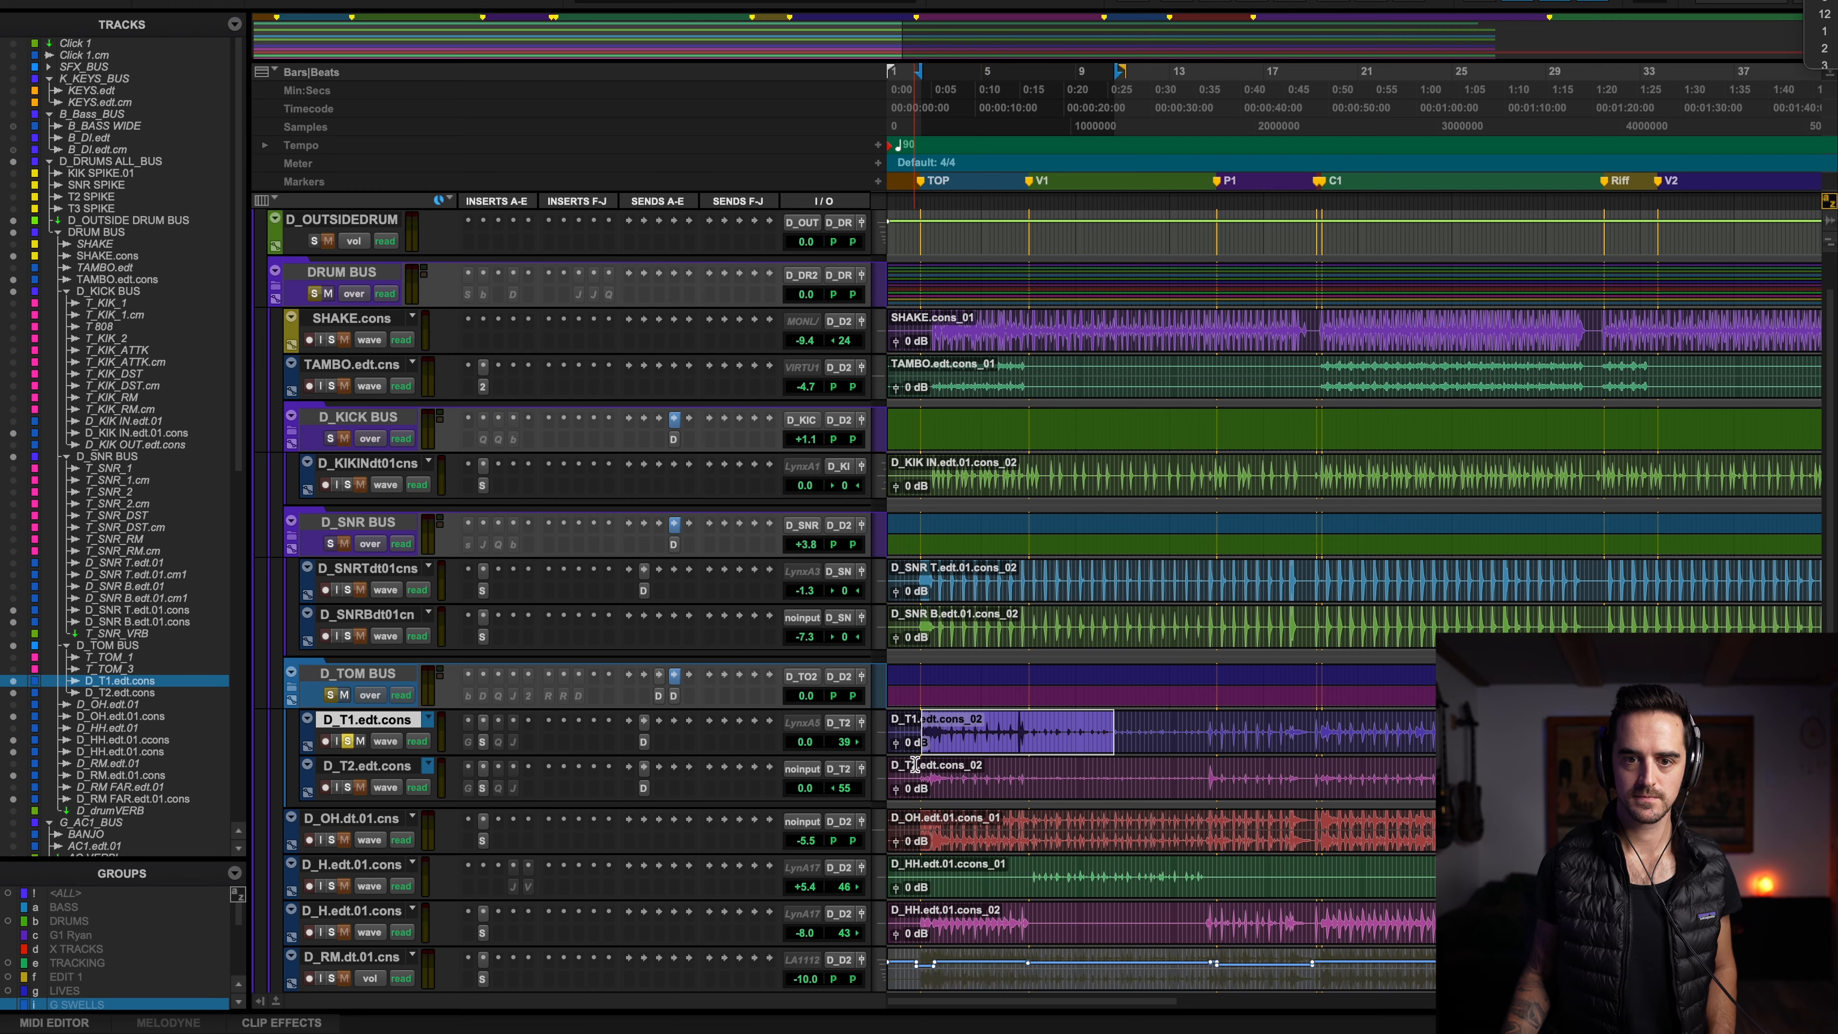
key(t)
key(t)
key(t)
shift+click(1305, 725)
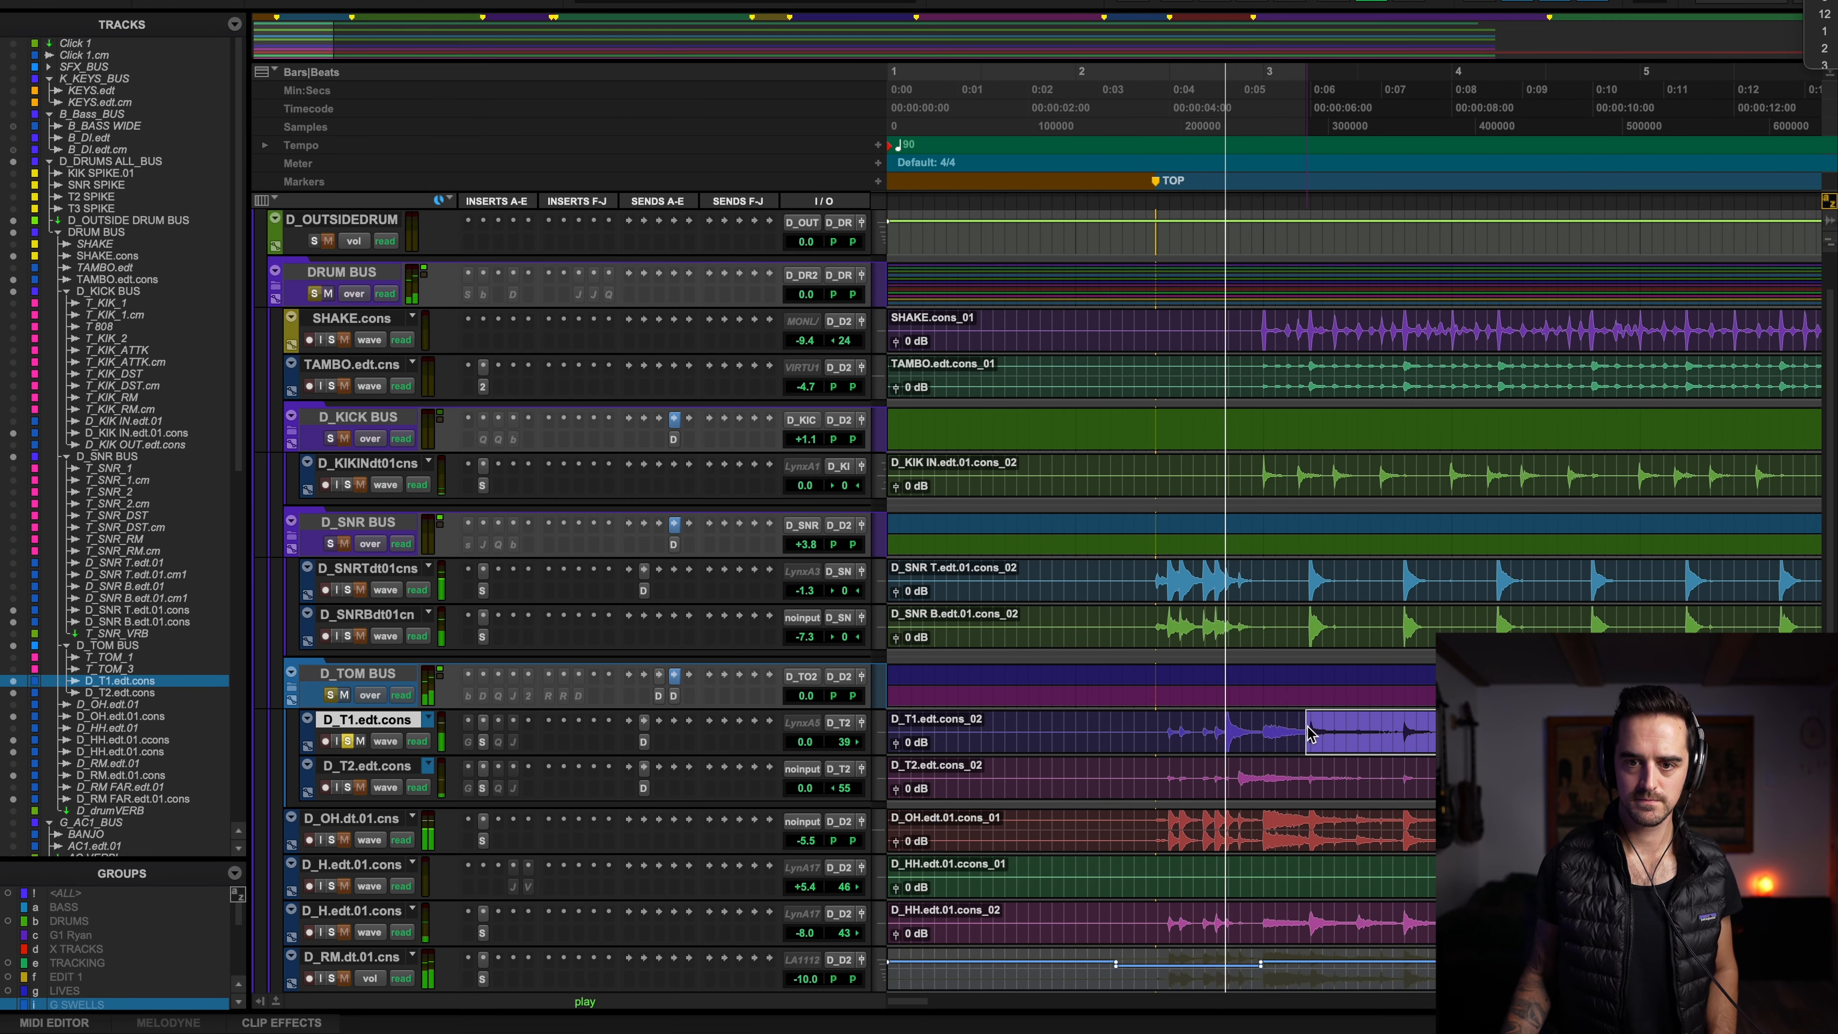
click(1225, 724)
key(space)
drag(1225, 728, 1369, 731)
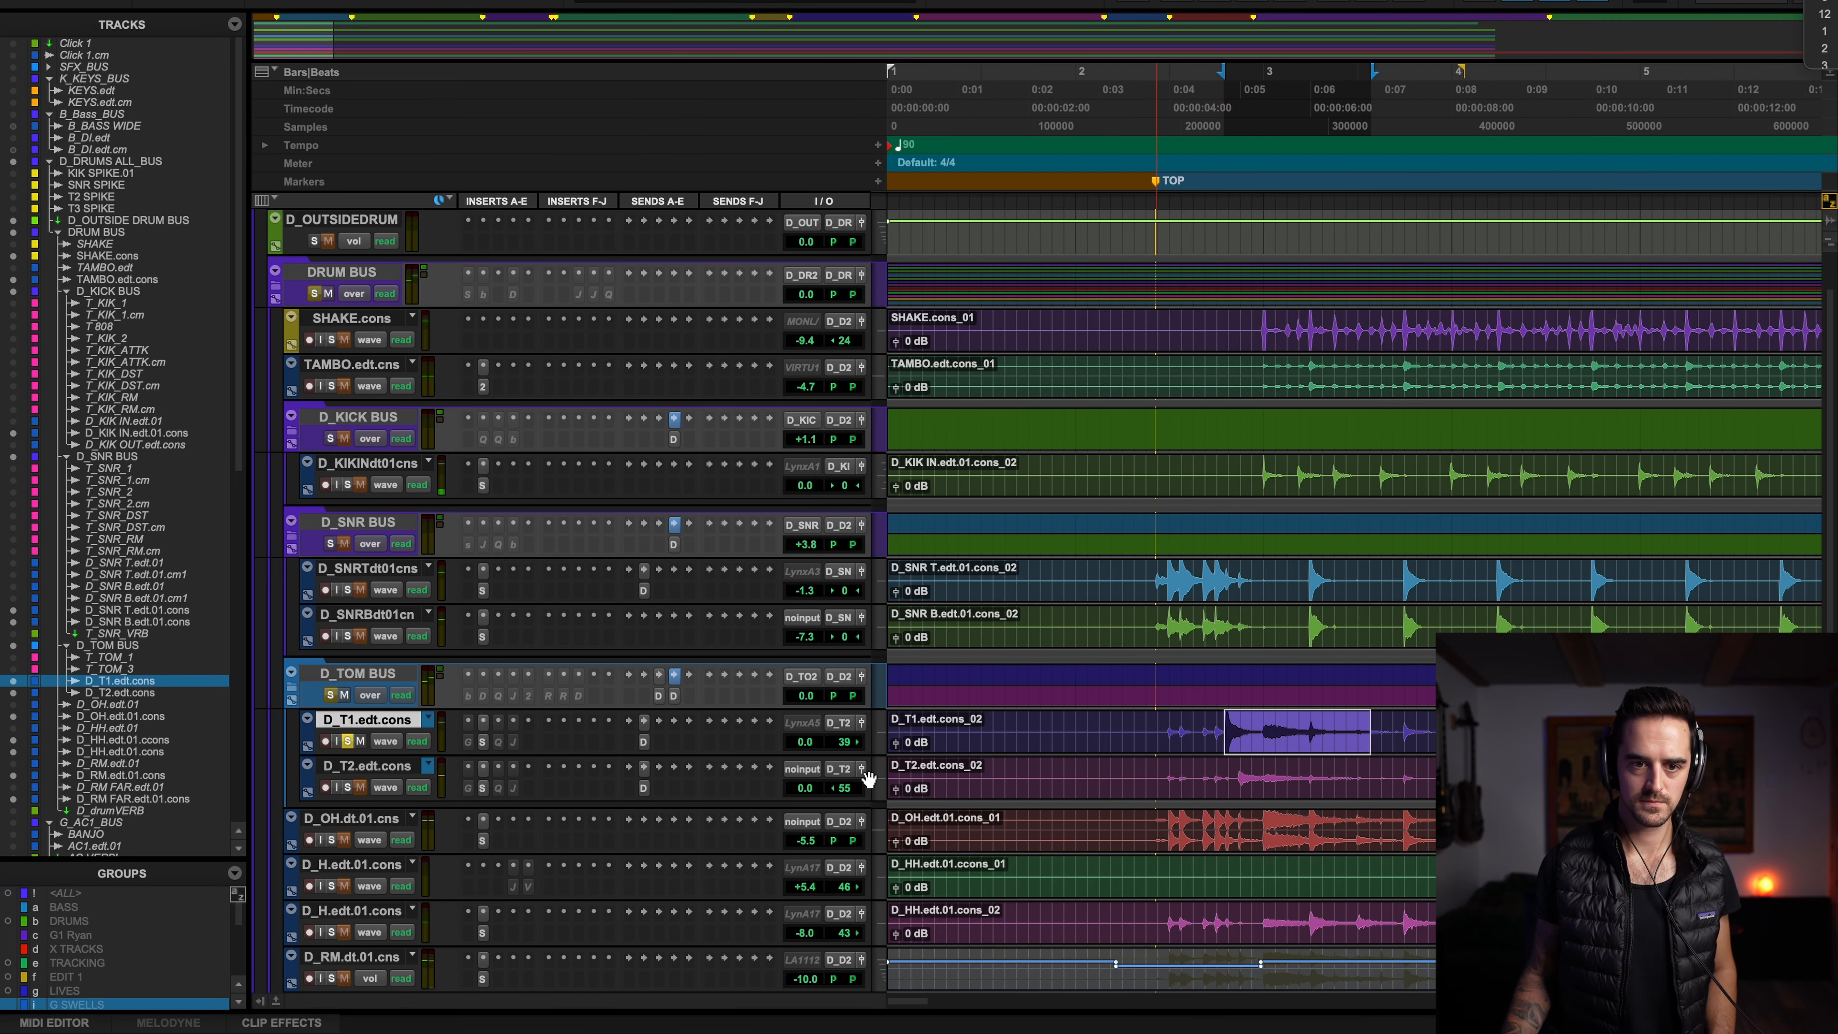
Raise the dynamics in D_T1's Saturn 2 to about 0.43 while auditioning the tom hit
click(483, 742)
drag(993, 693, 997, 700)
key(space)
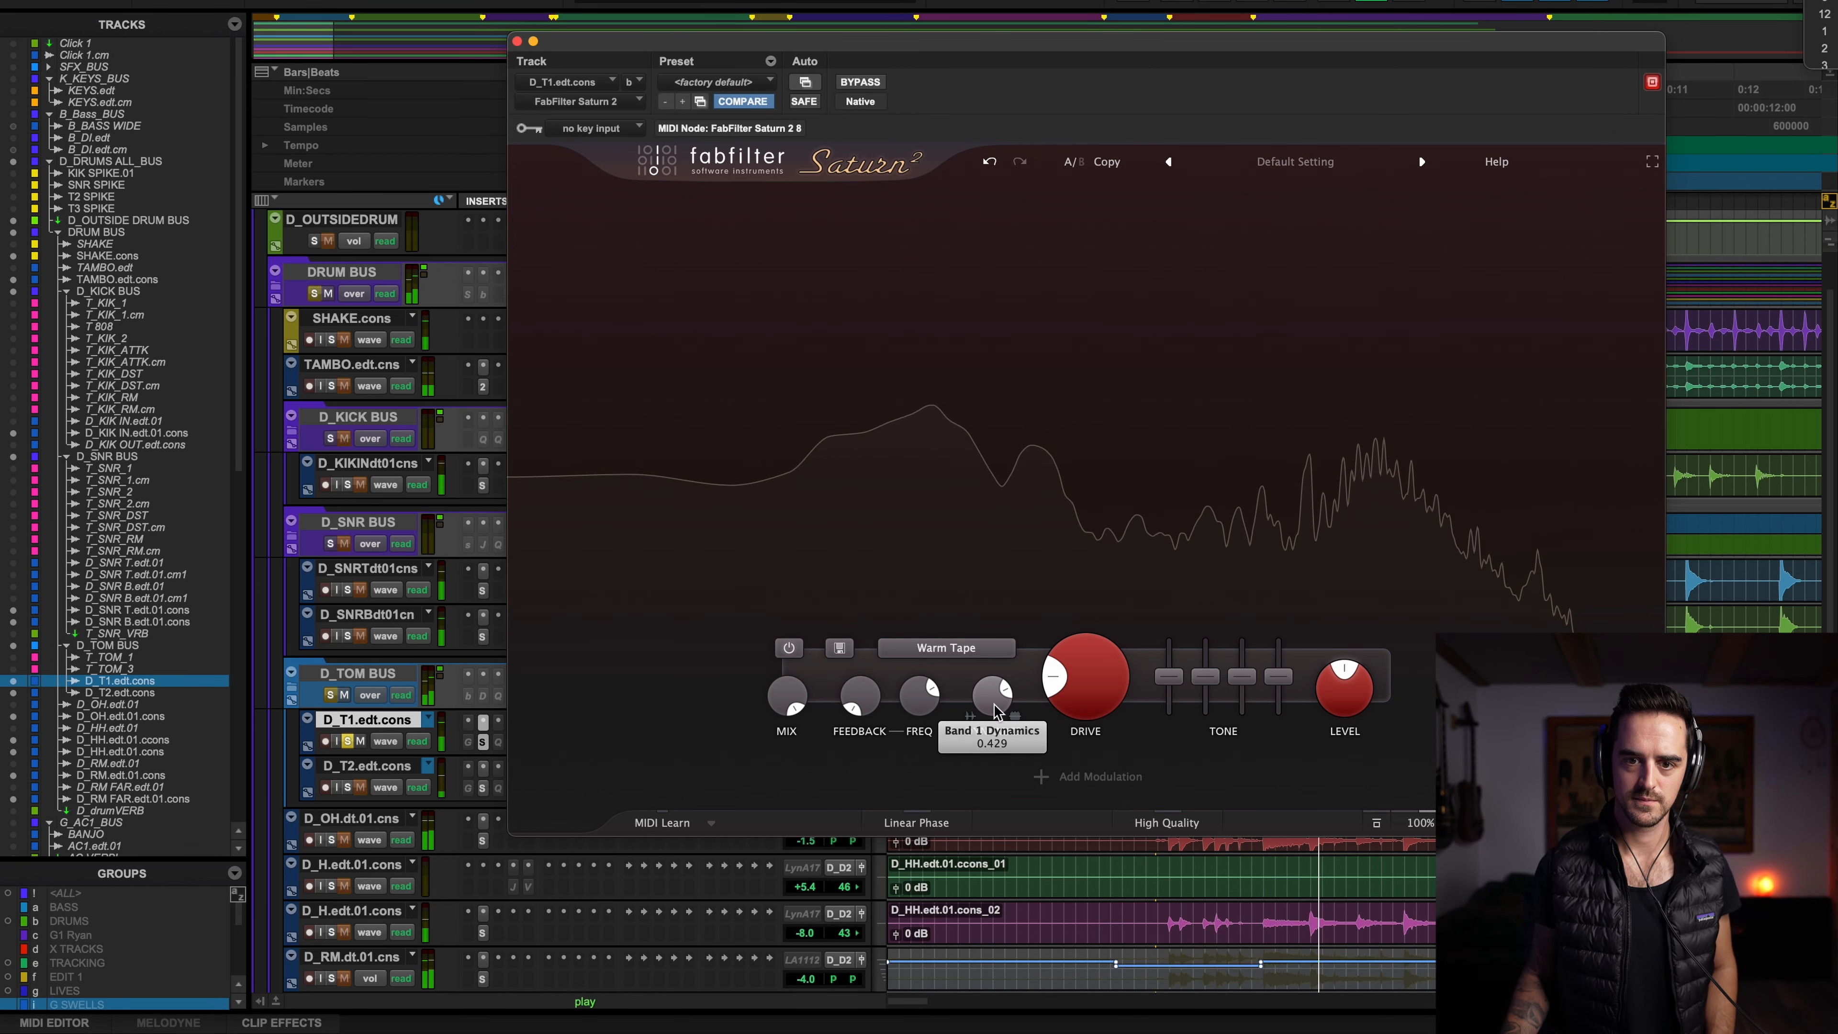
drag(994, 705, 992, 725)
scroll(443, 564, up, 1)
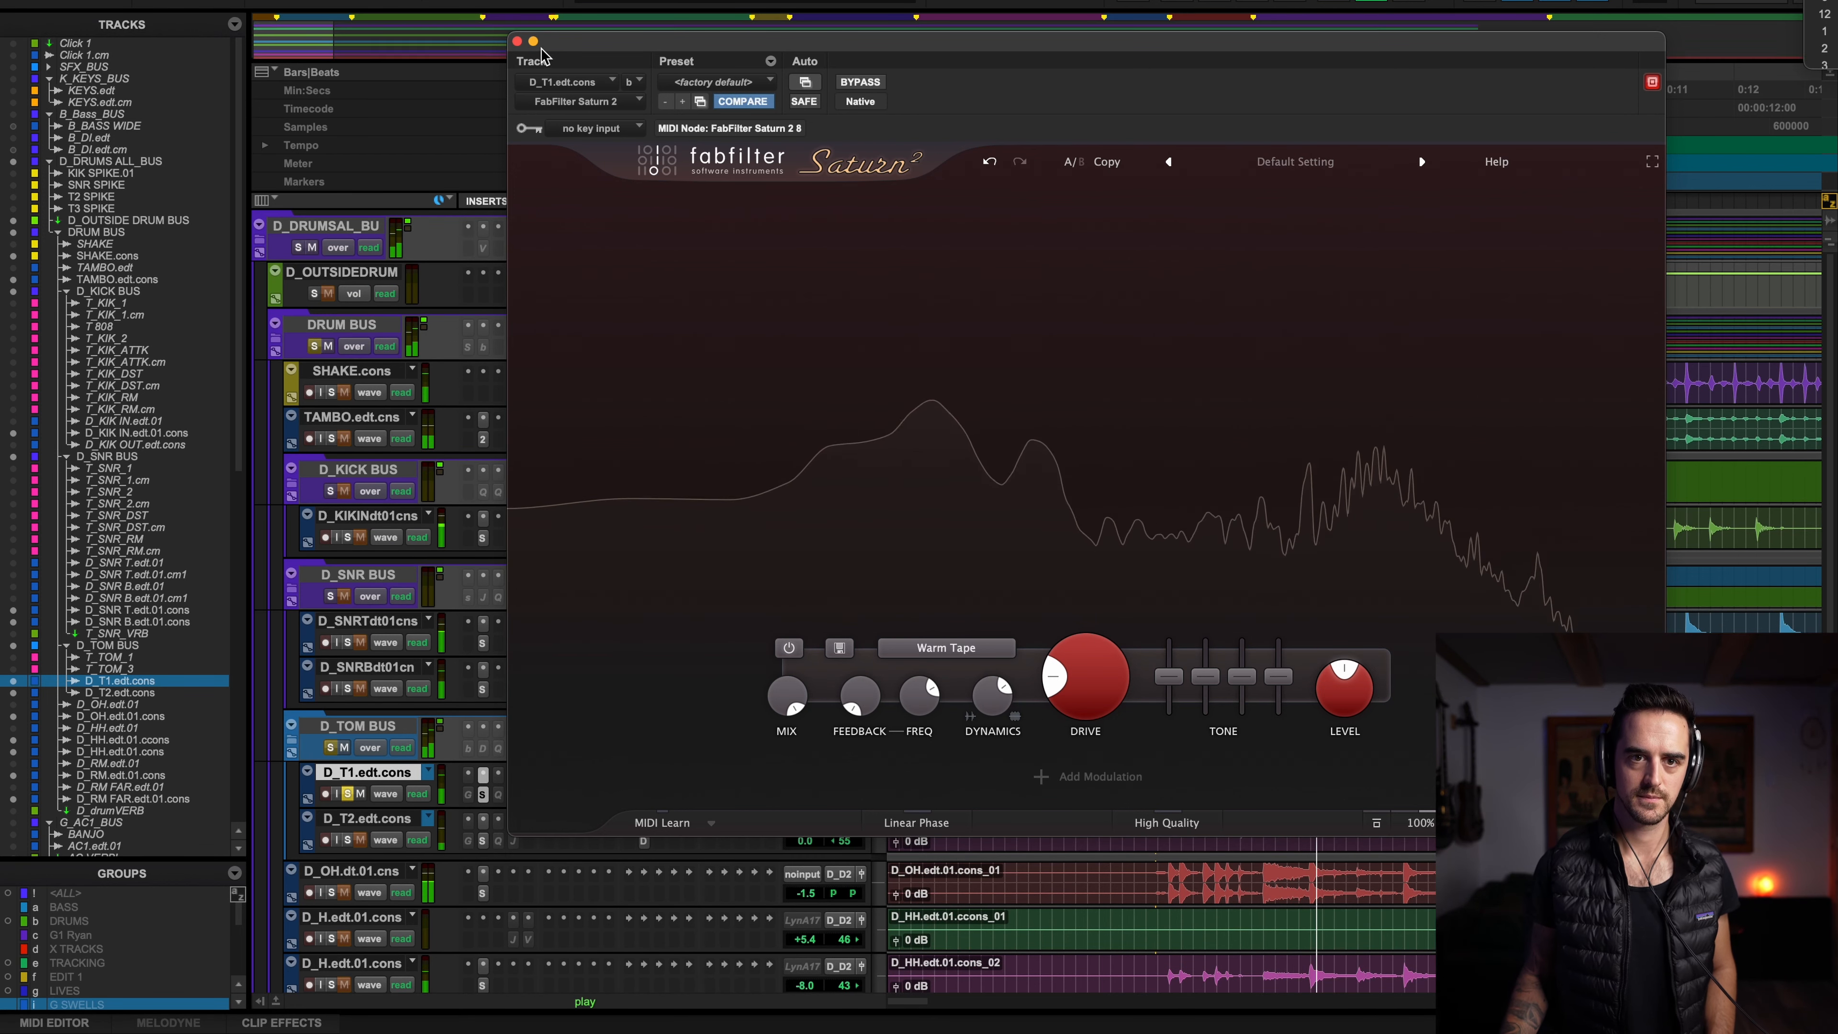
Set D_T1's Warm Tape drive to 41.0% and play the selected tom hit
key(space)
drag(1094, 712, 1092, 680)
key(space)
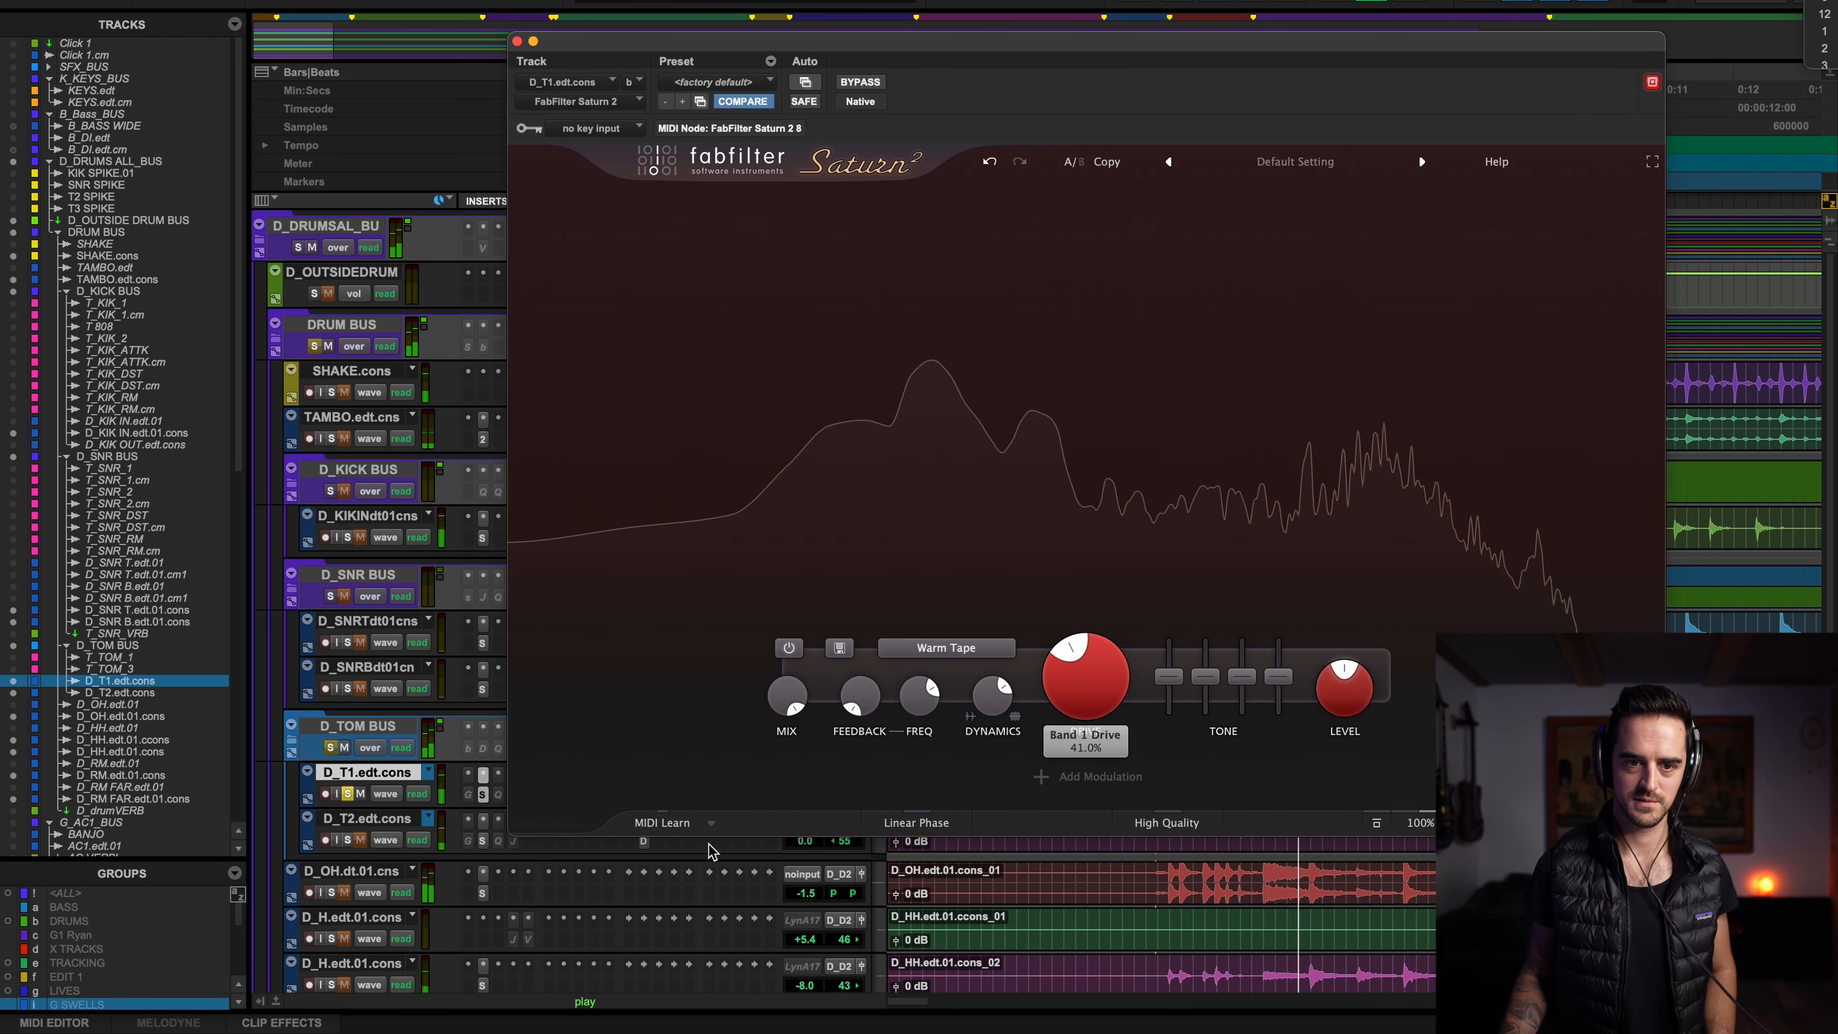
key(space)
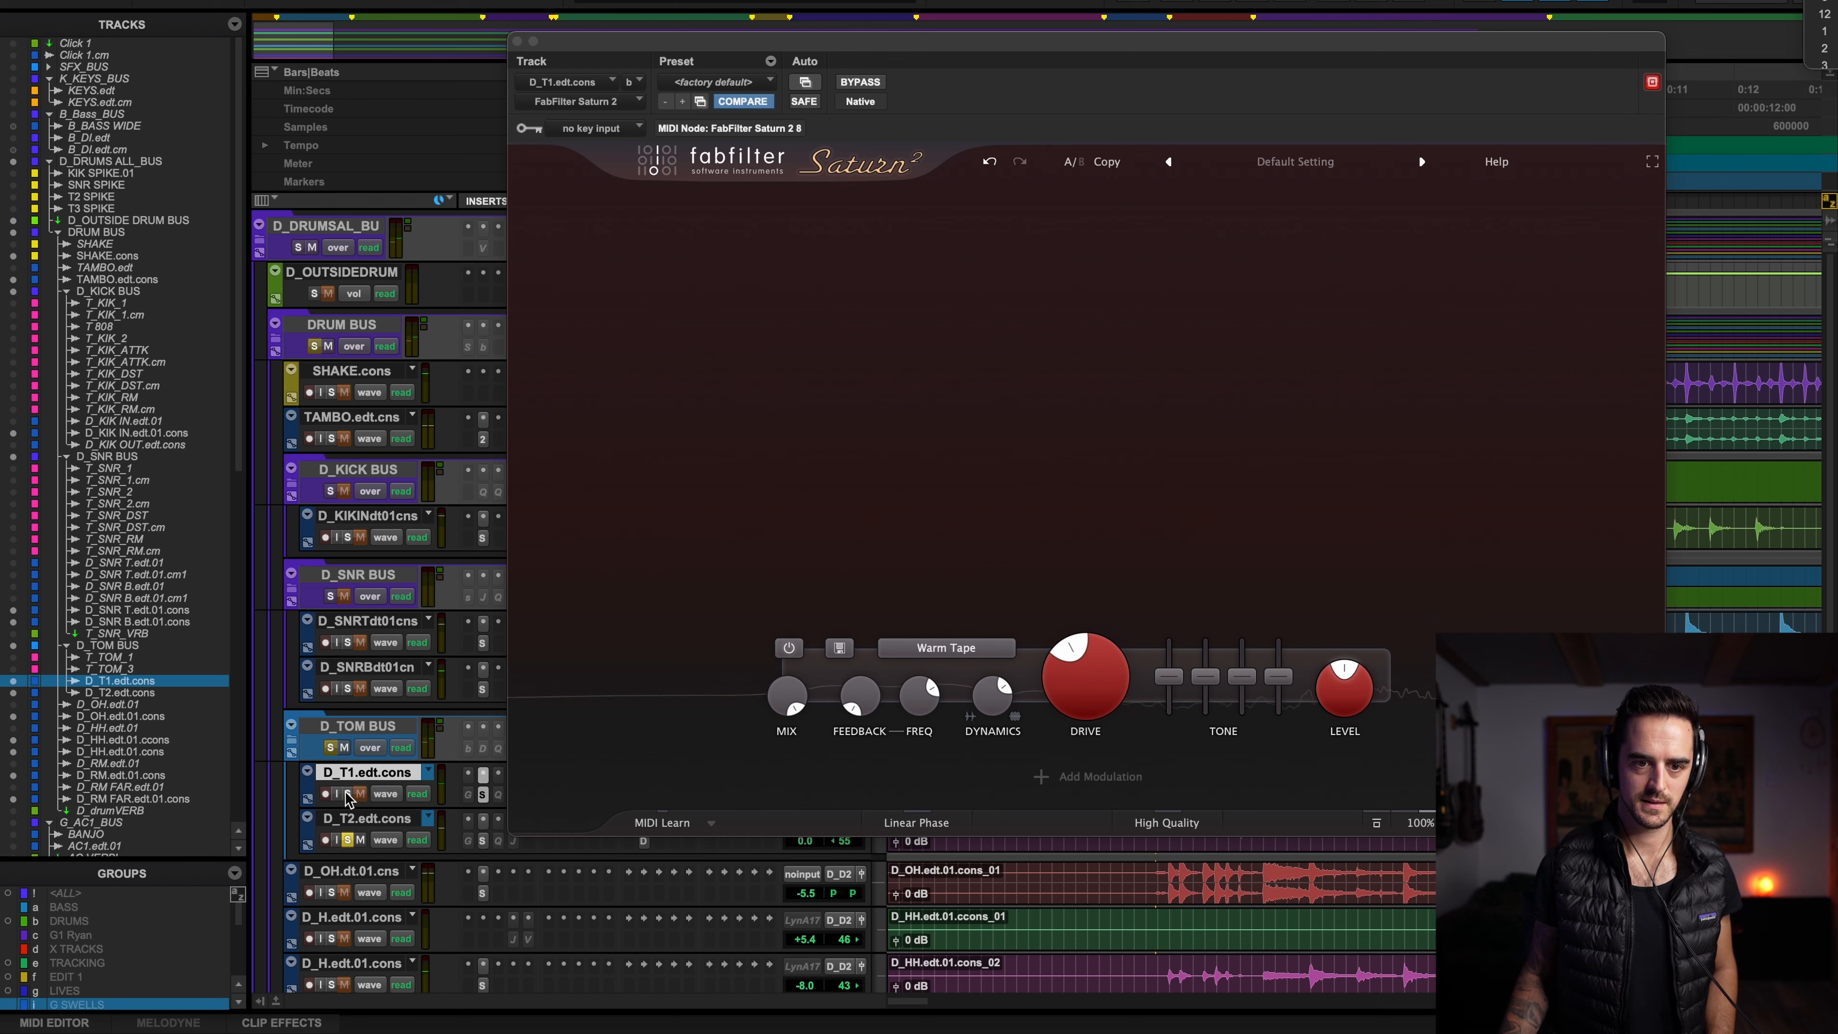
Open Saturn 2 on D_T2, audition the tom, and raise its Warm Tape drive to 62.0%
click(482, 819)
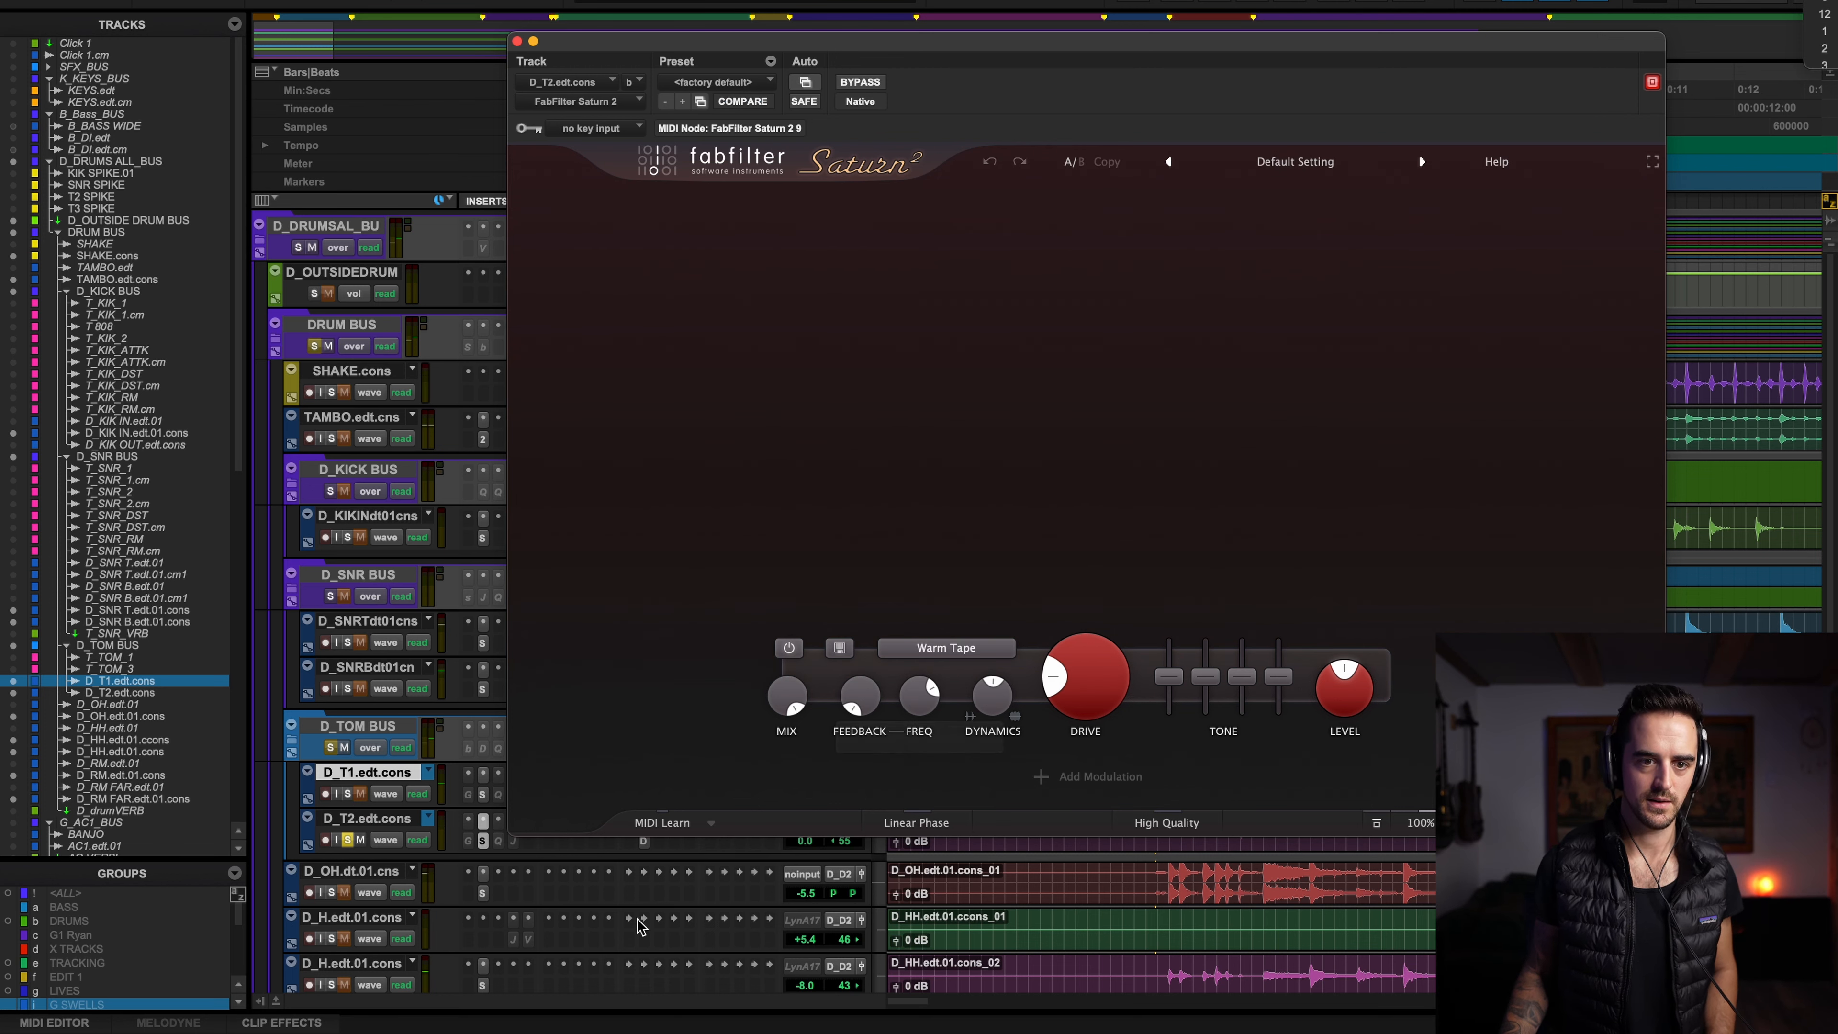
key(space)
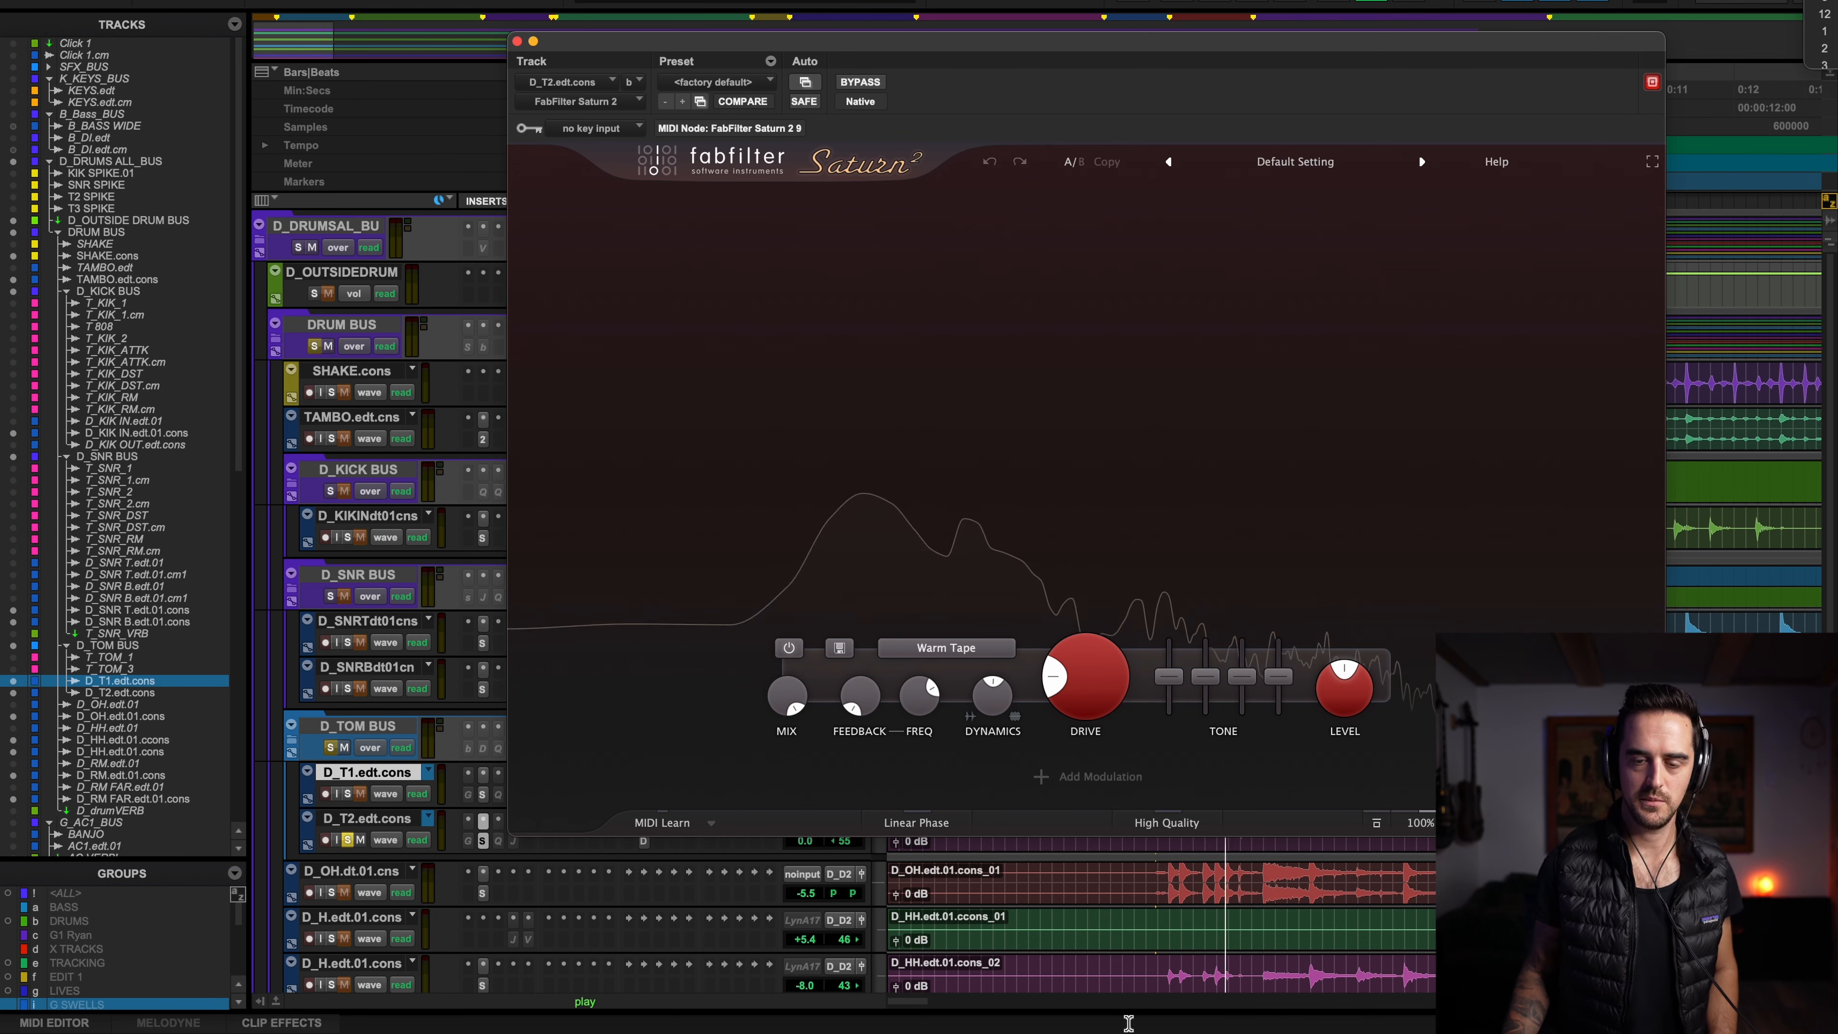
key(space)
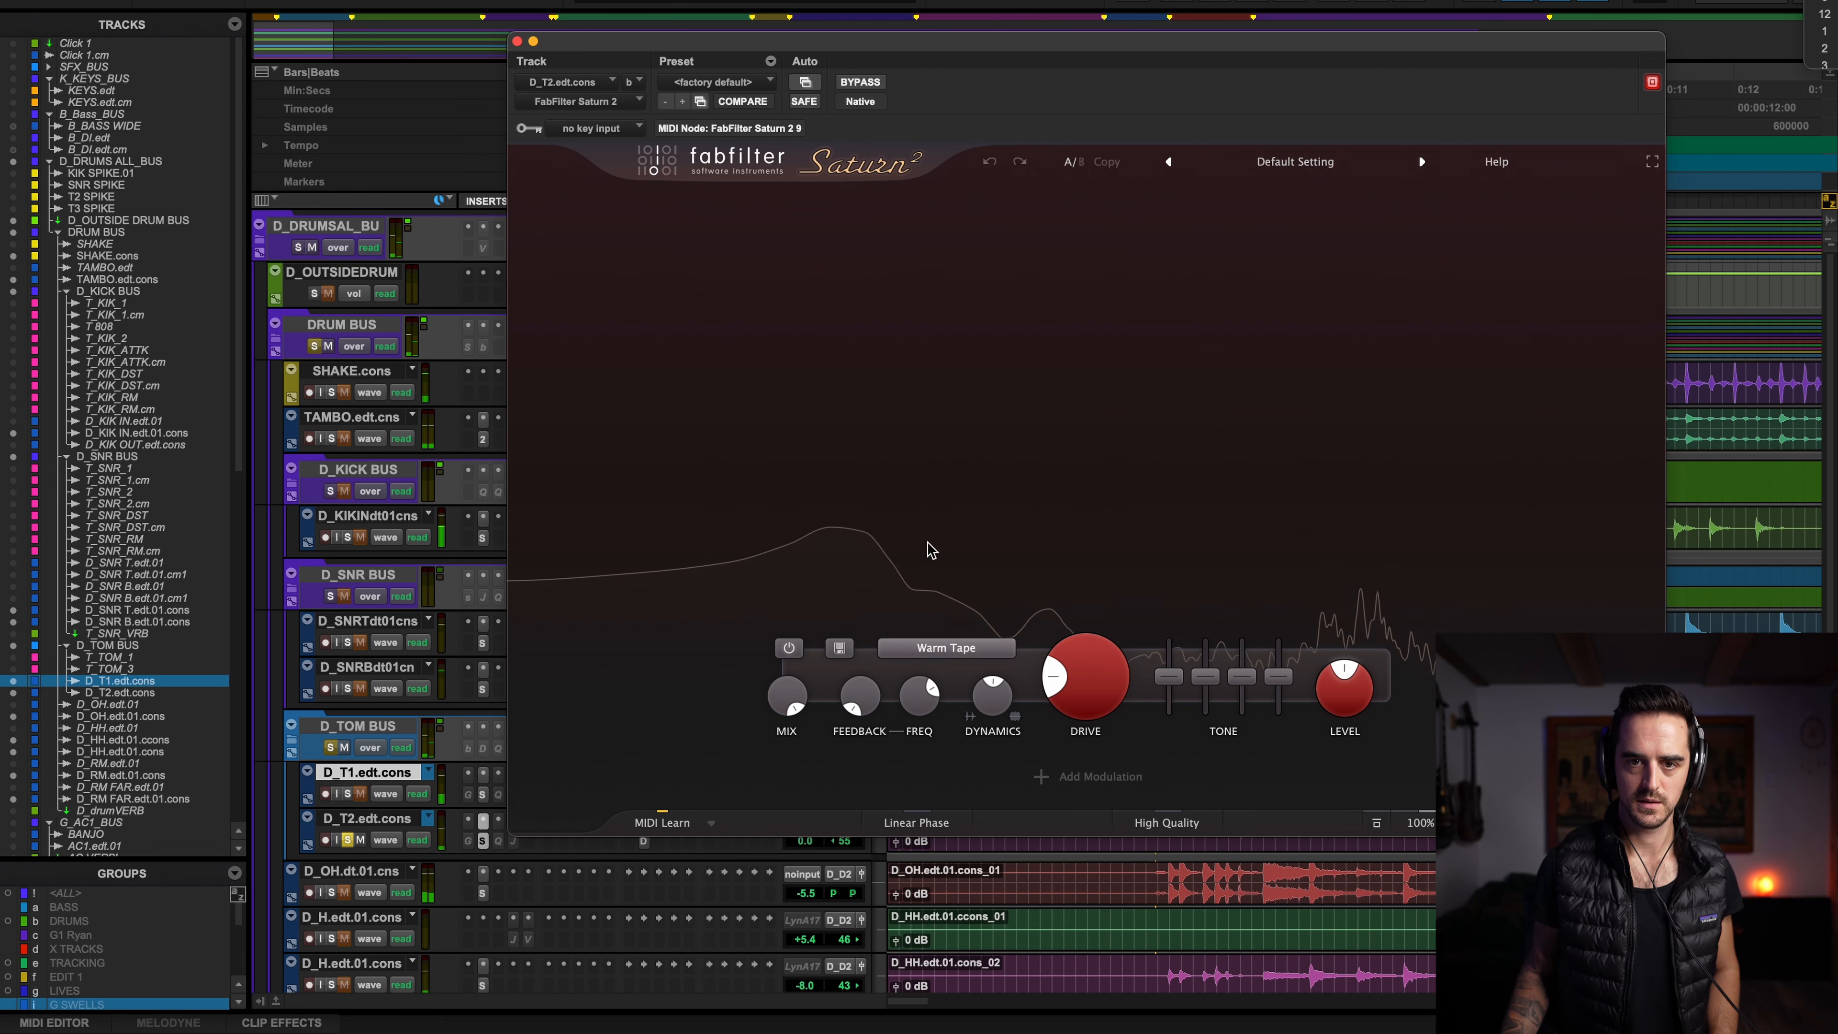
drag(1087, 692, 1084, 697)
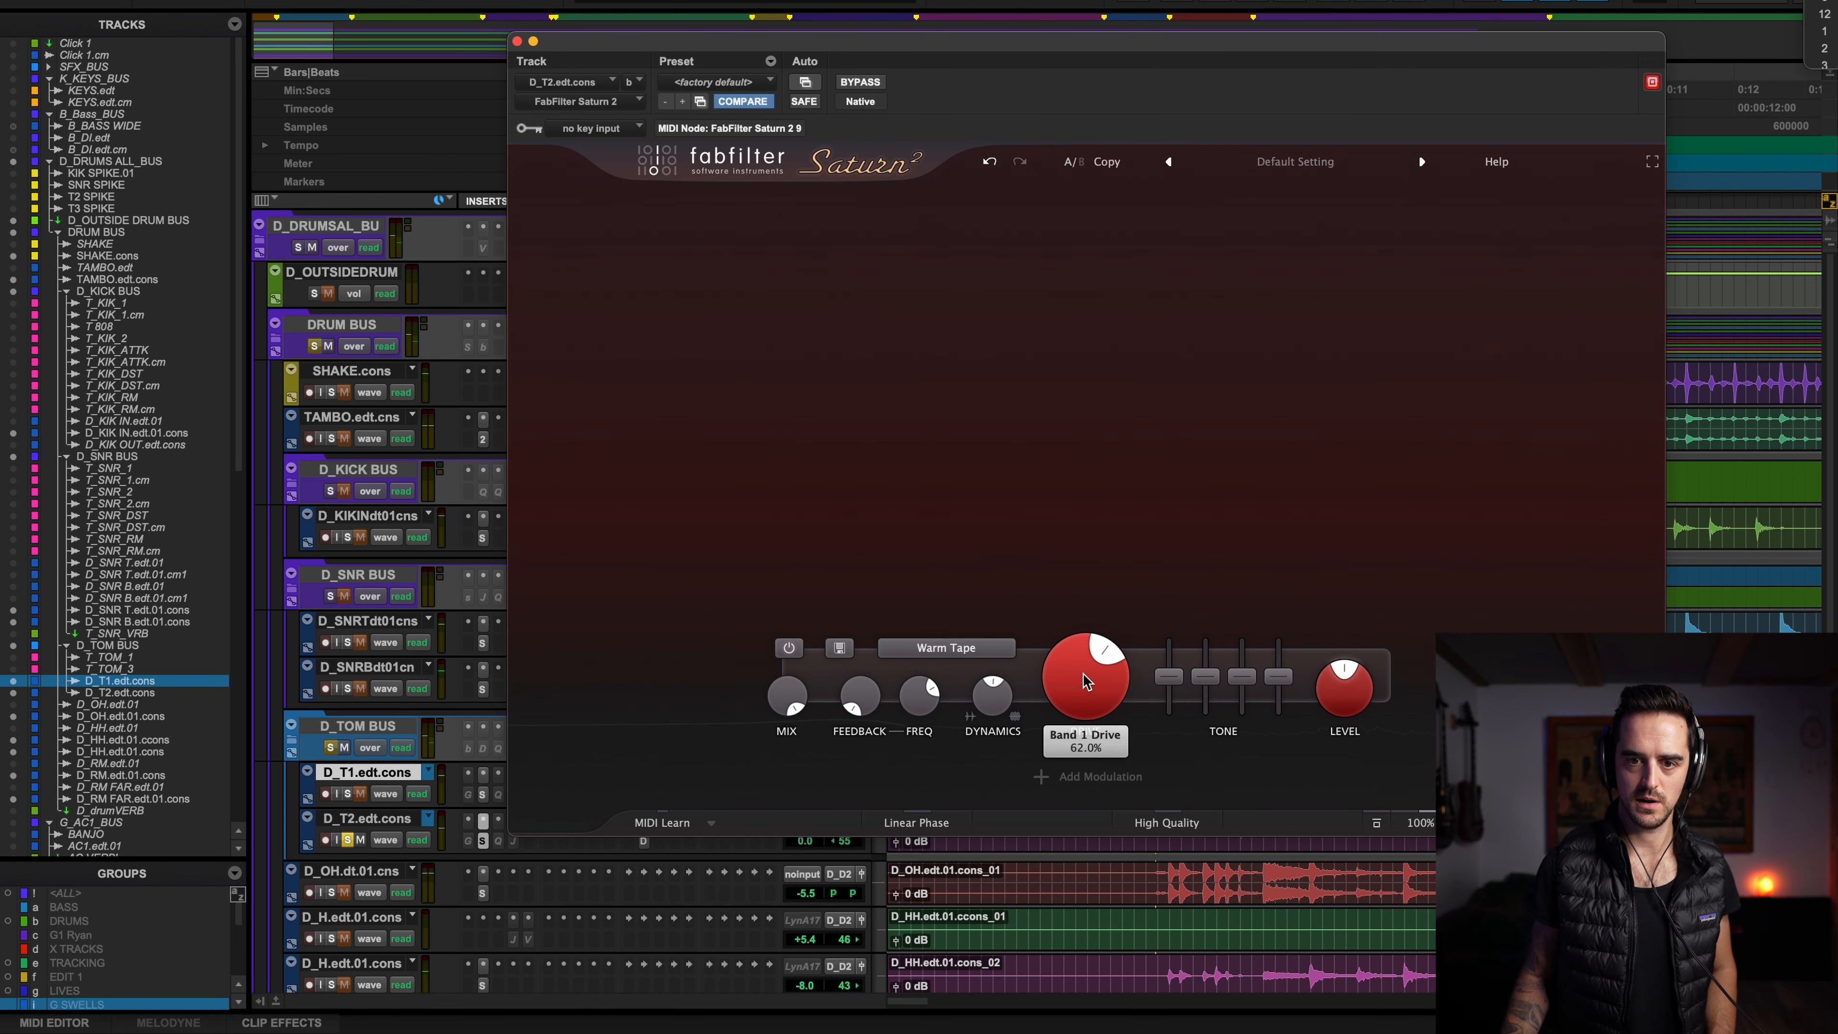
key(space)
key(space)
Split D_T2's Saturn 2 into four bands, shifting the highest crossover slightly upward in frequency
click(992, 194)
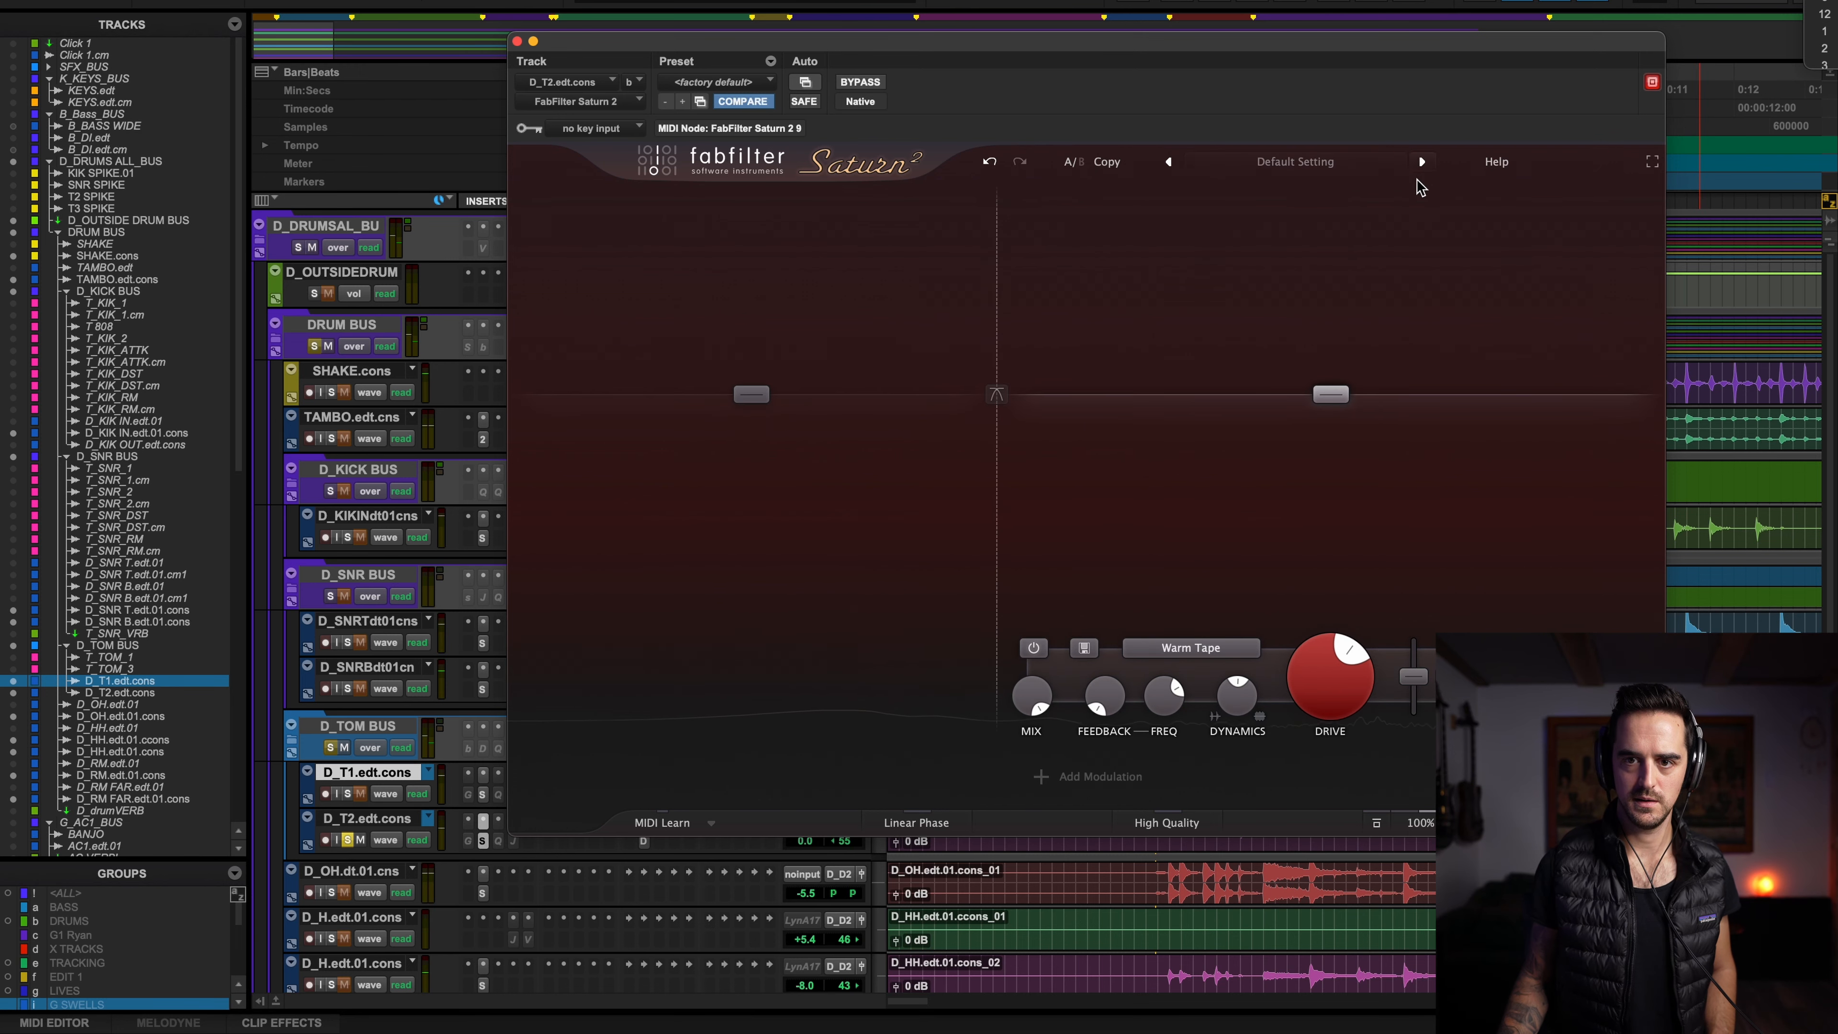
click(1406, 200)
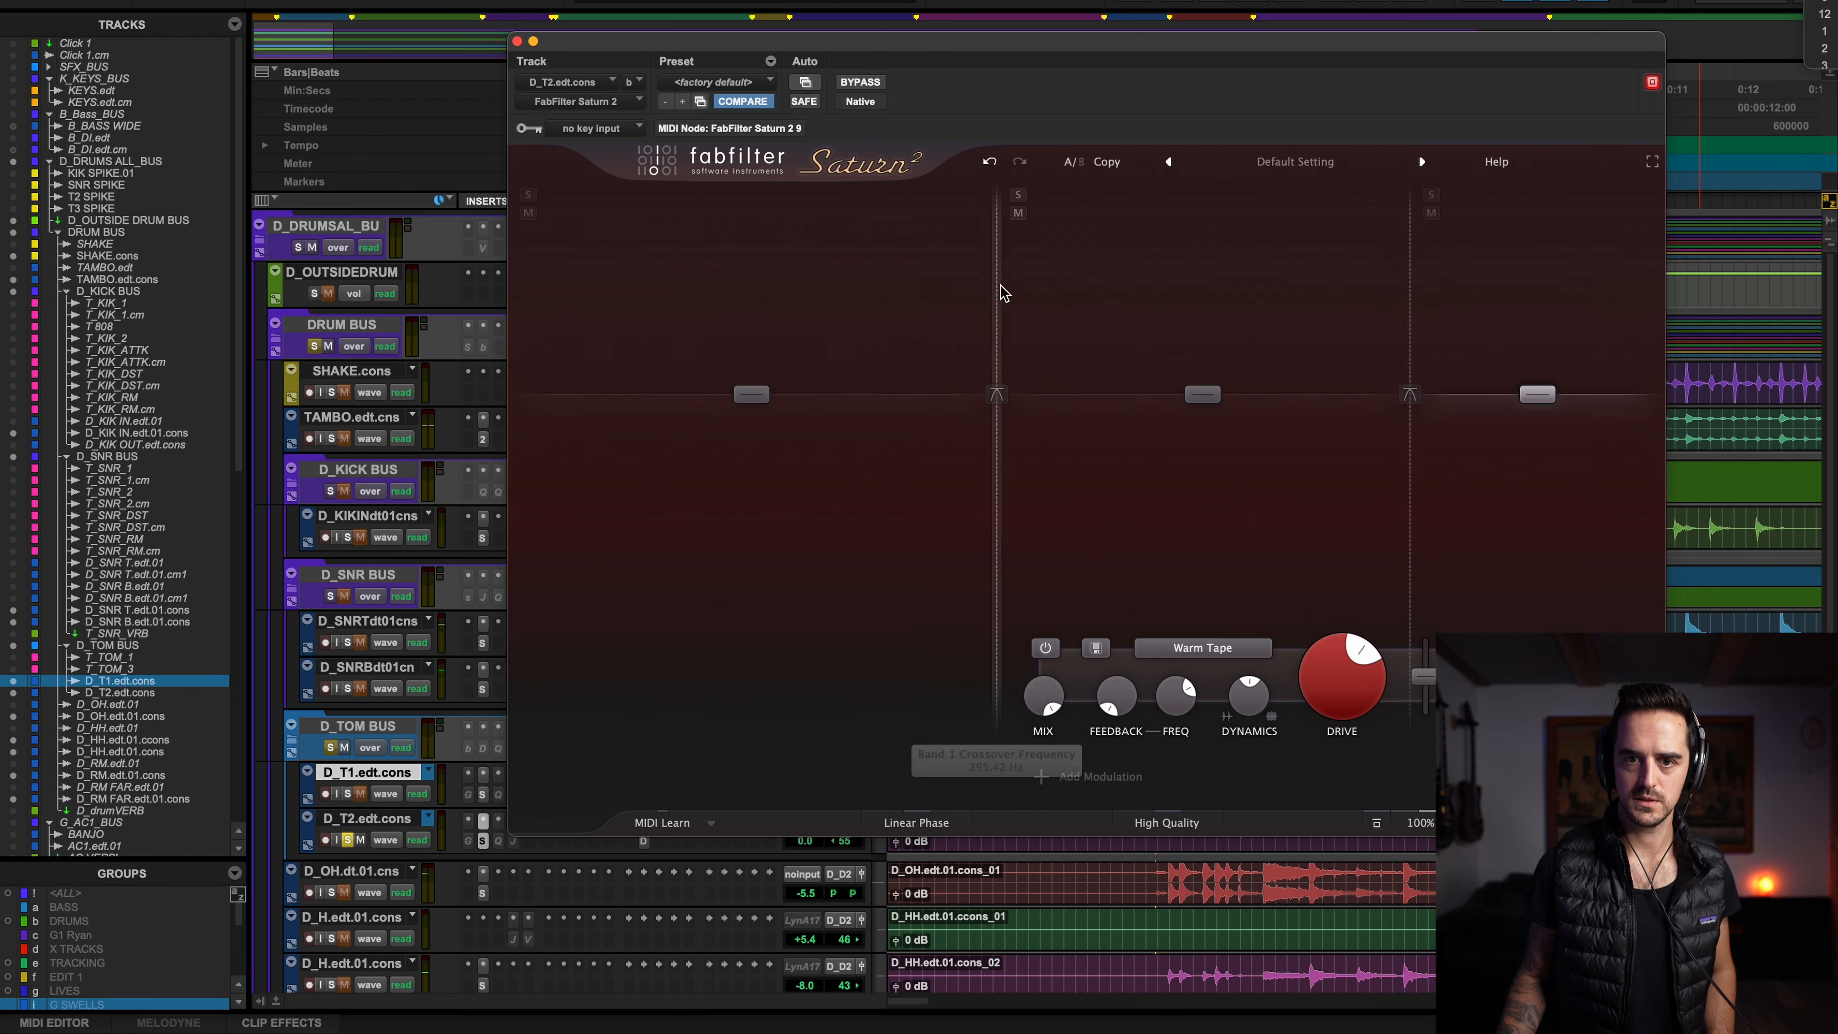
drag(1409, 310, 1446, 311)
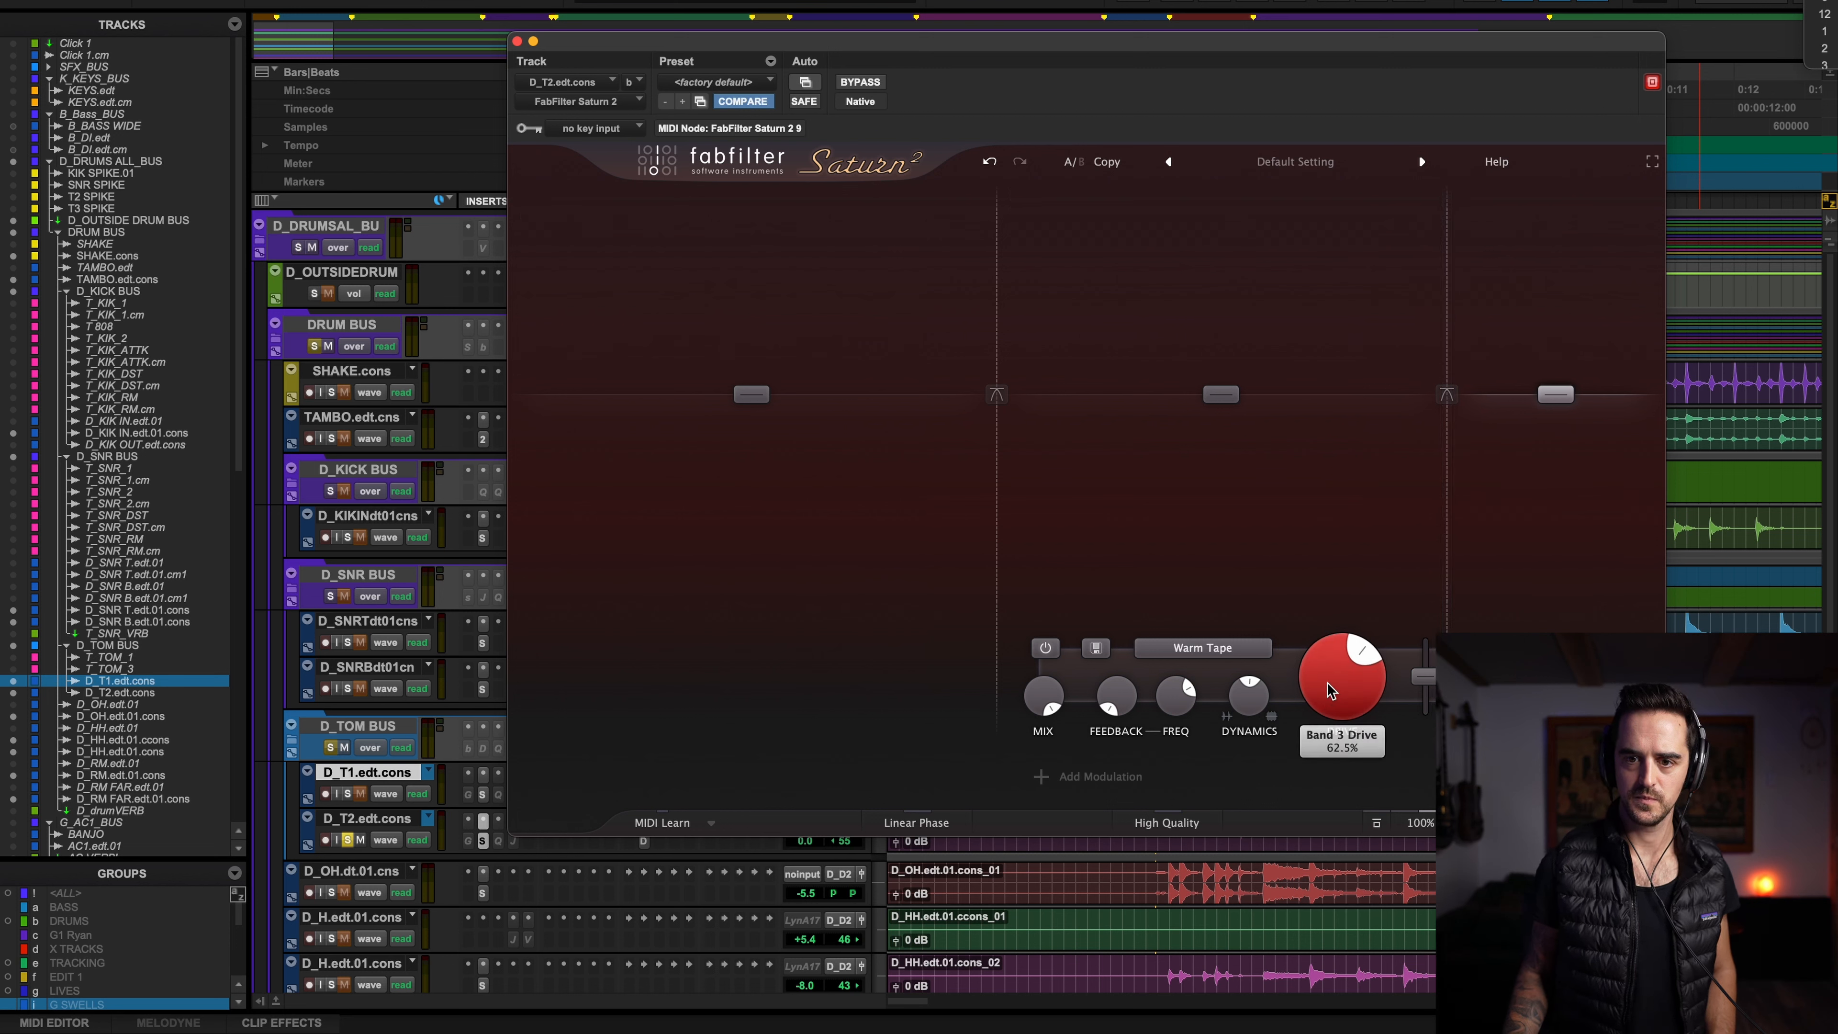
click(1189, 198)
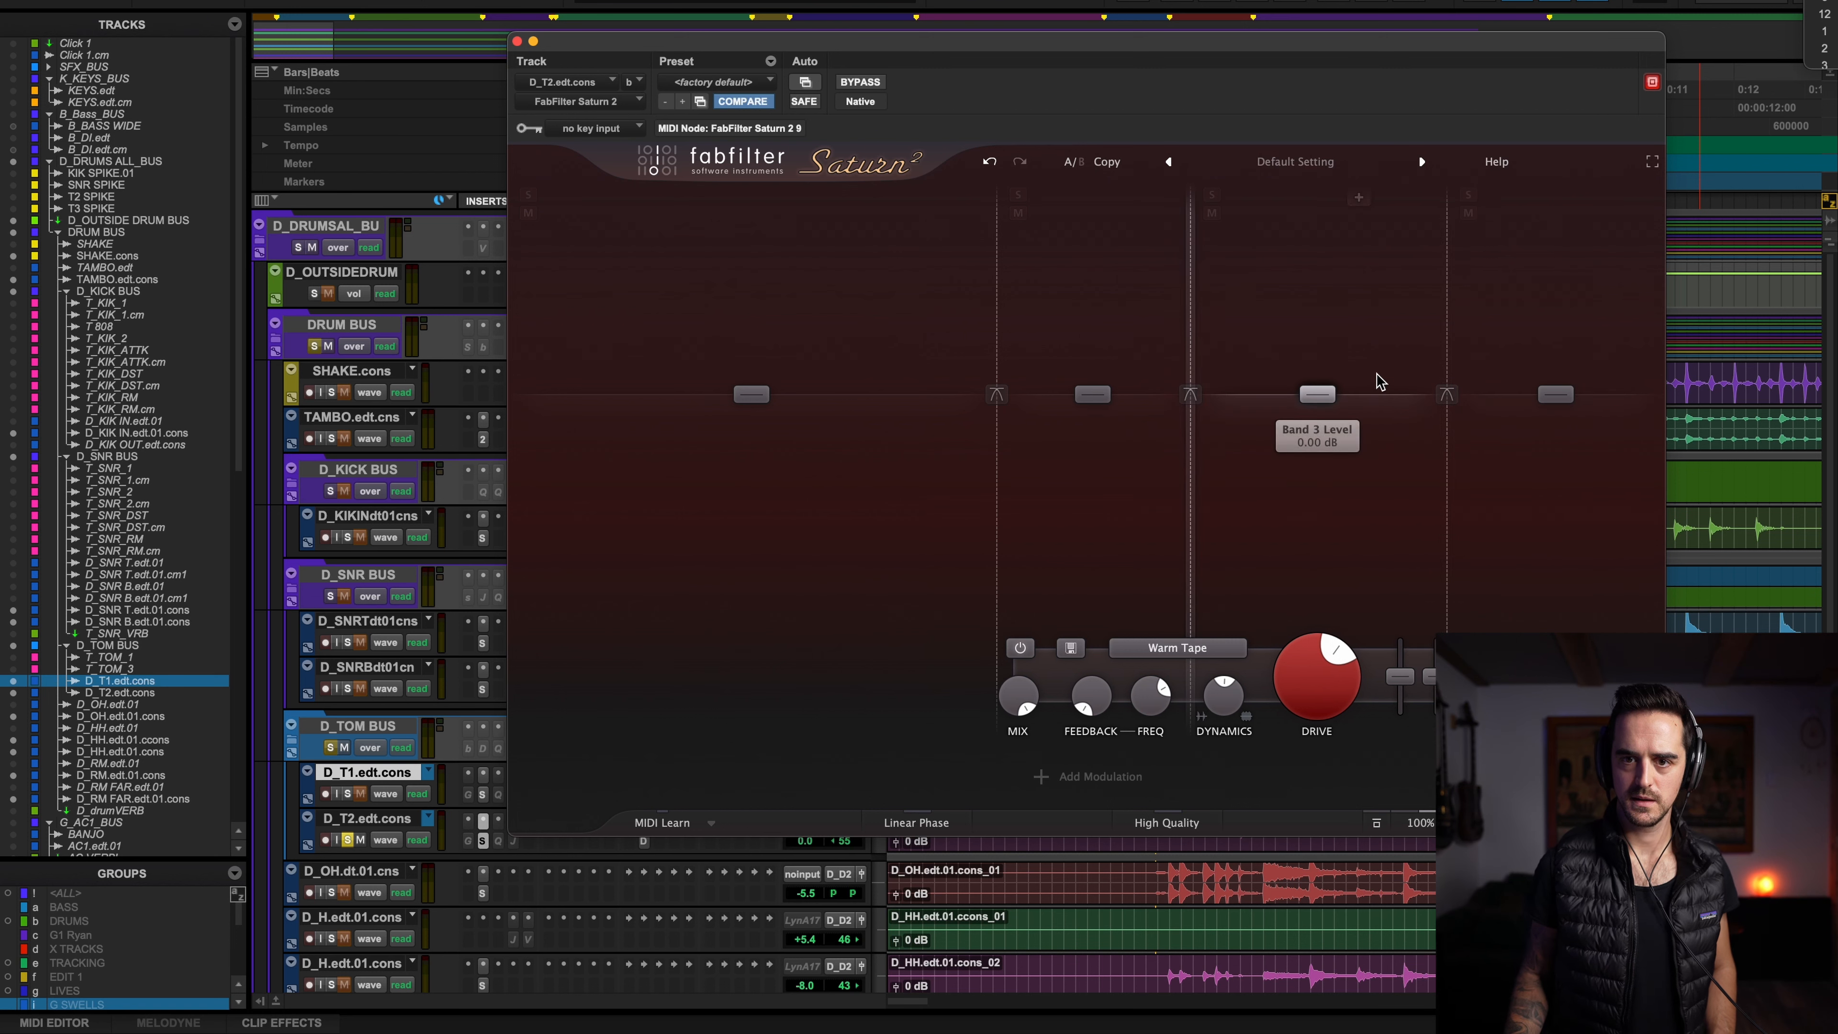
Set the third band's level to +2.17 dB, audition it, and set the lowest band's drive to 68.2%
drag(1337, 393, 1332, 386)
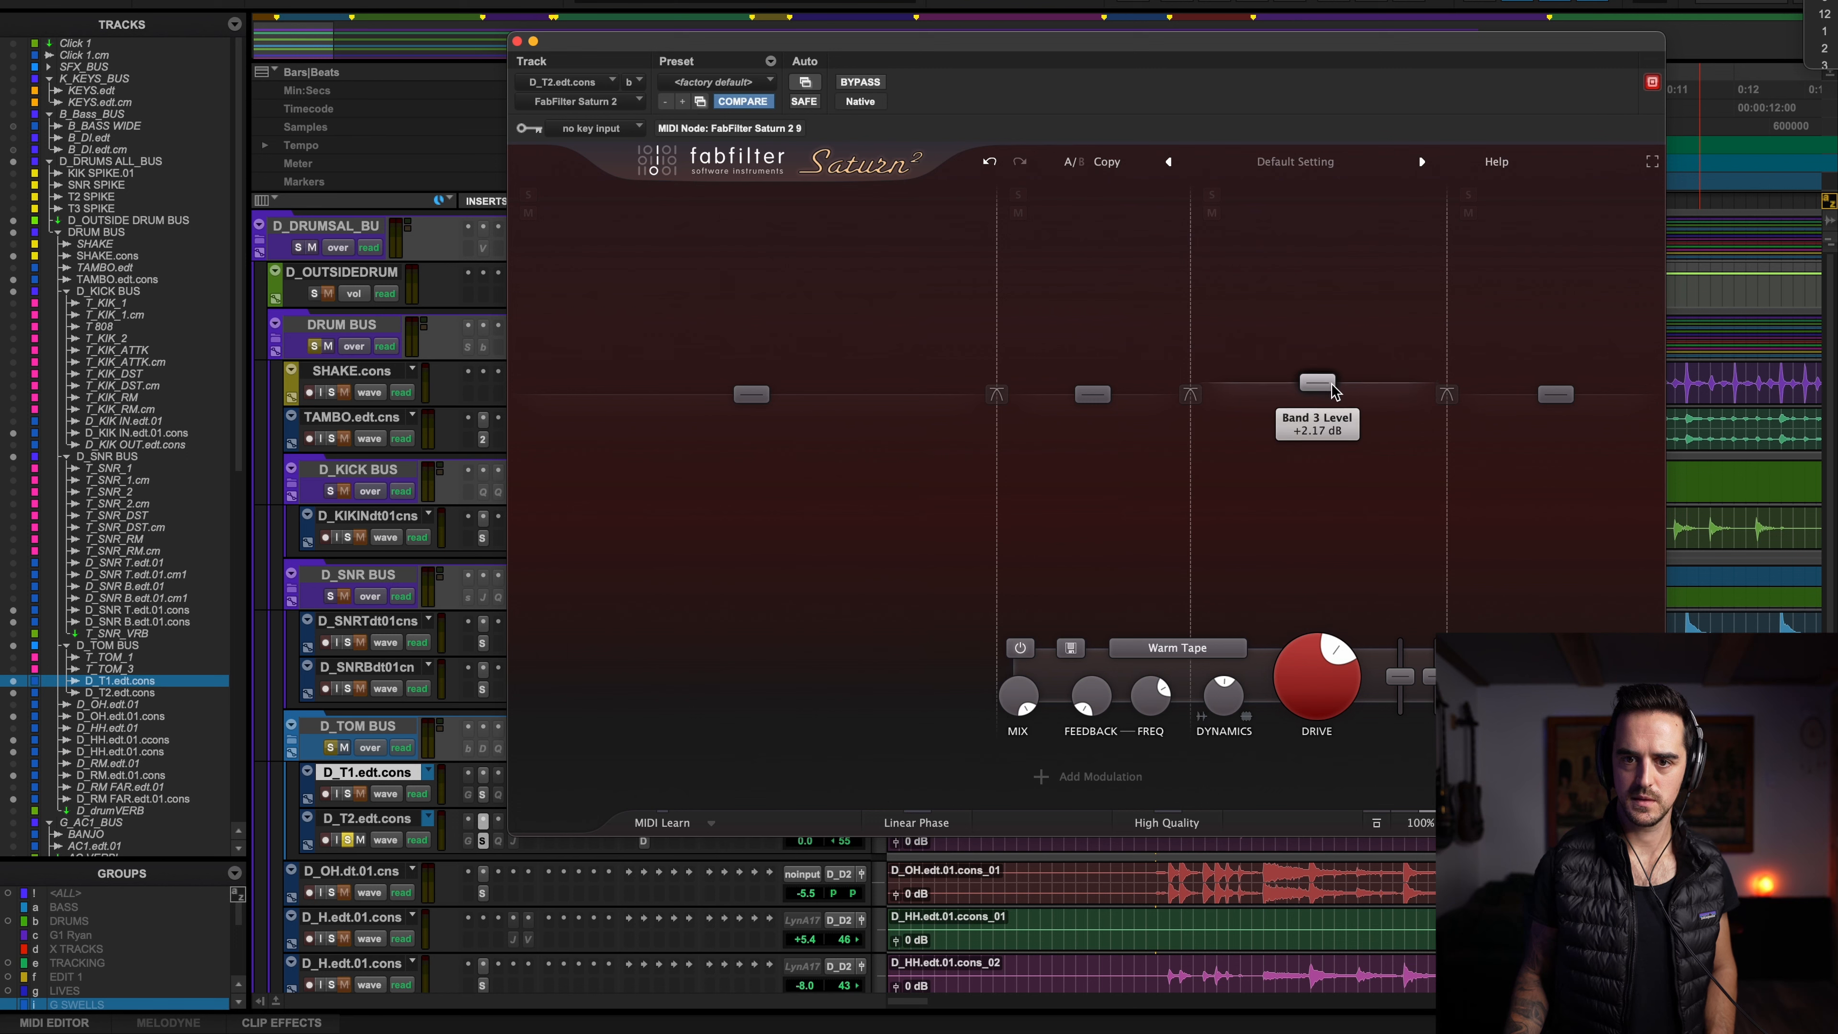
key(space)
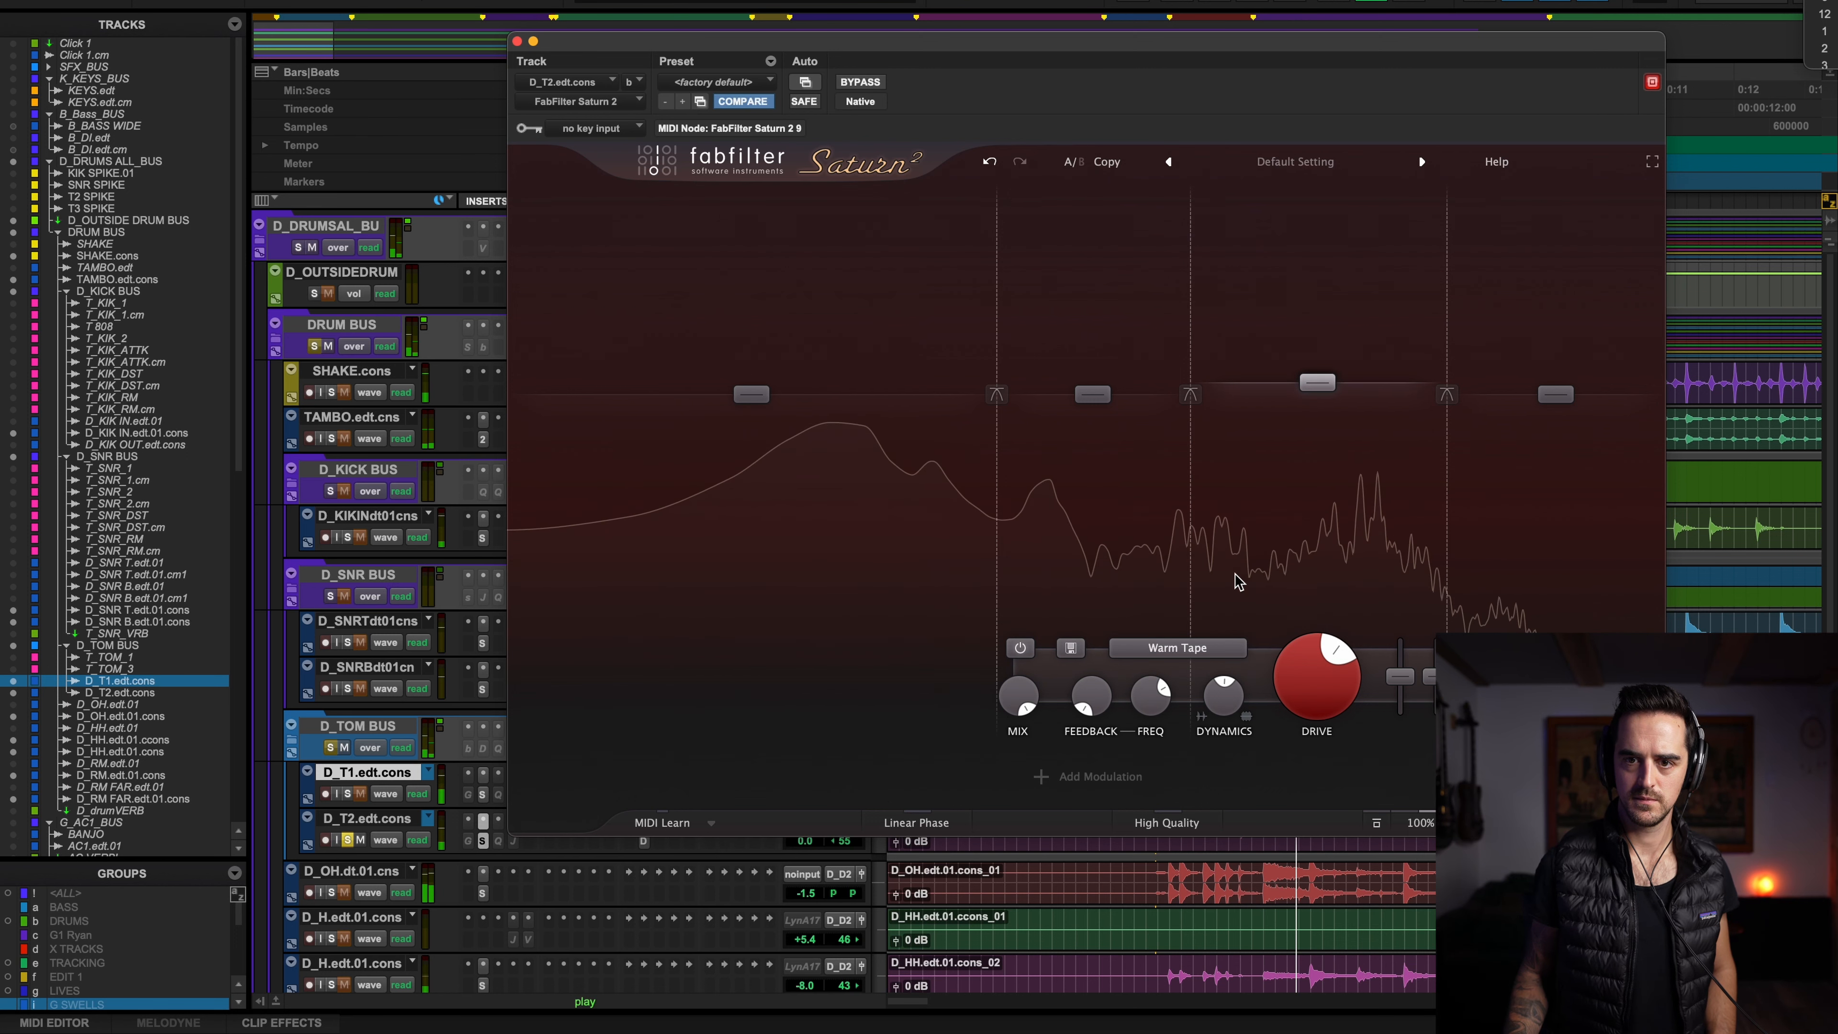
key(space)
click(751, 395)
drag(861, 653, 868, 668)
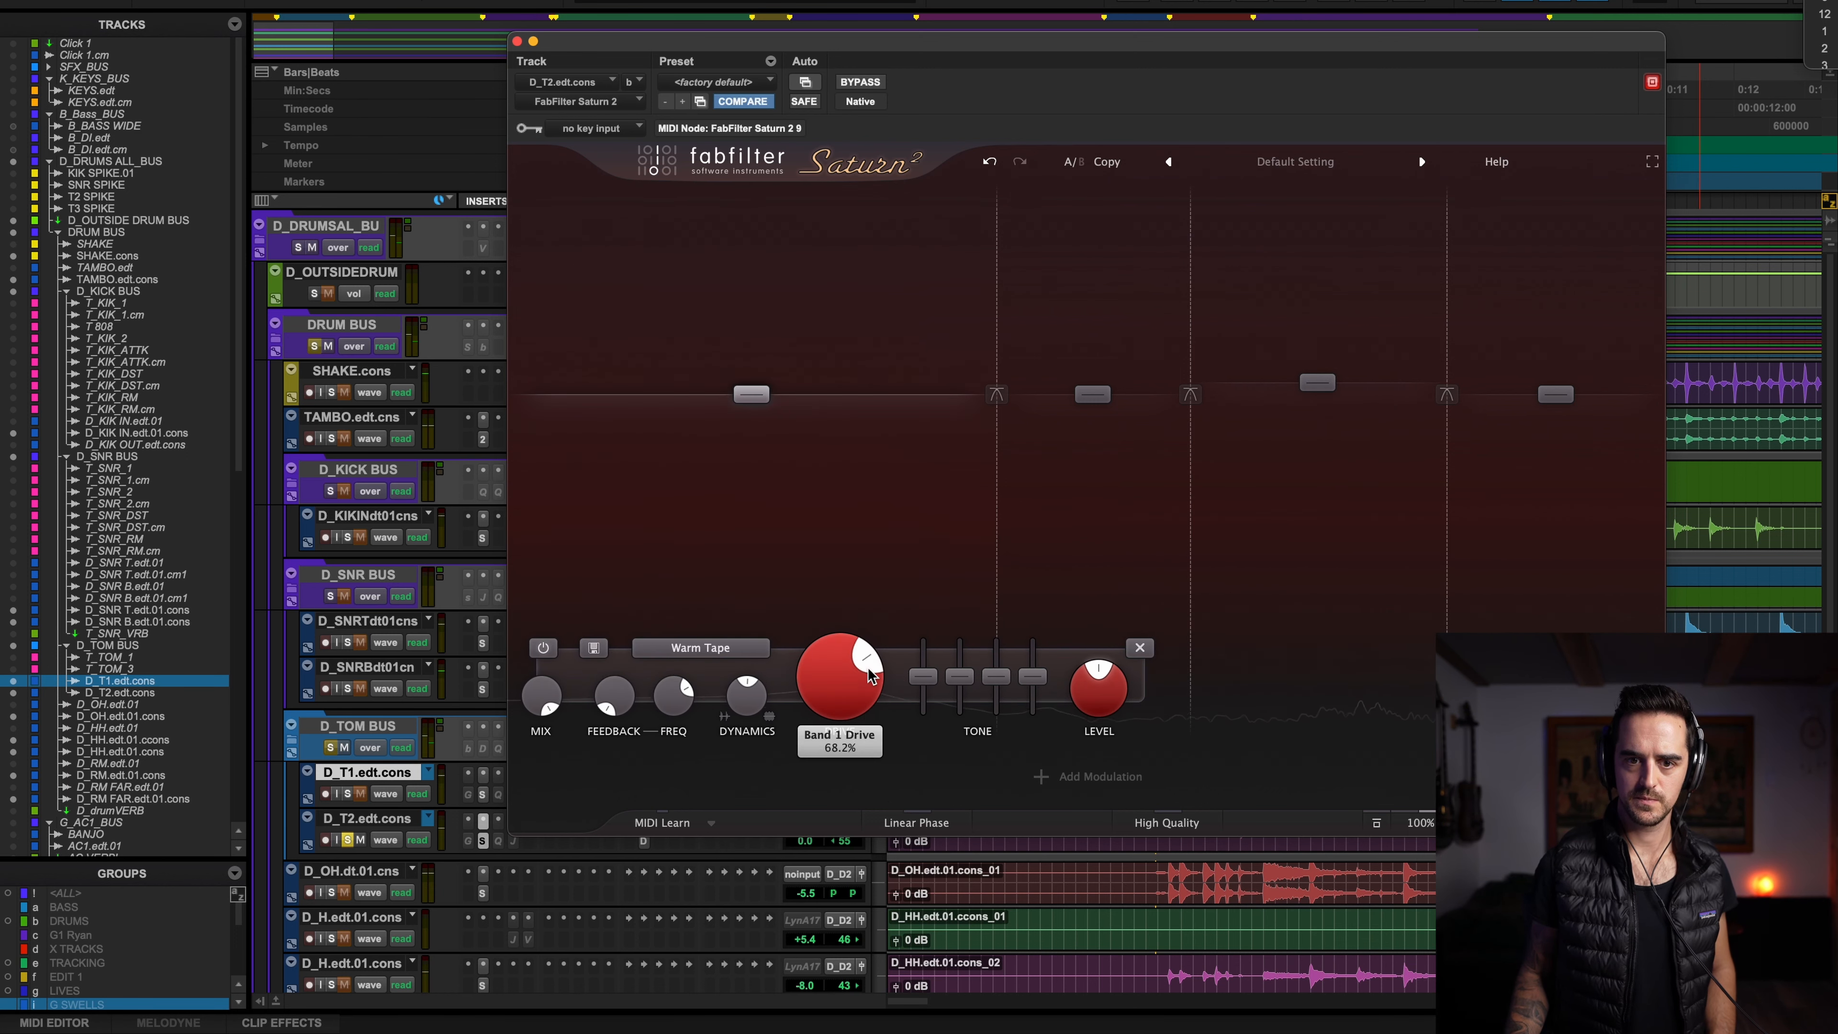
Solo D_T1 along with D_T2, play both saturated toms together, and close the plug-in
click(347, 793)
key(space)
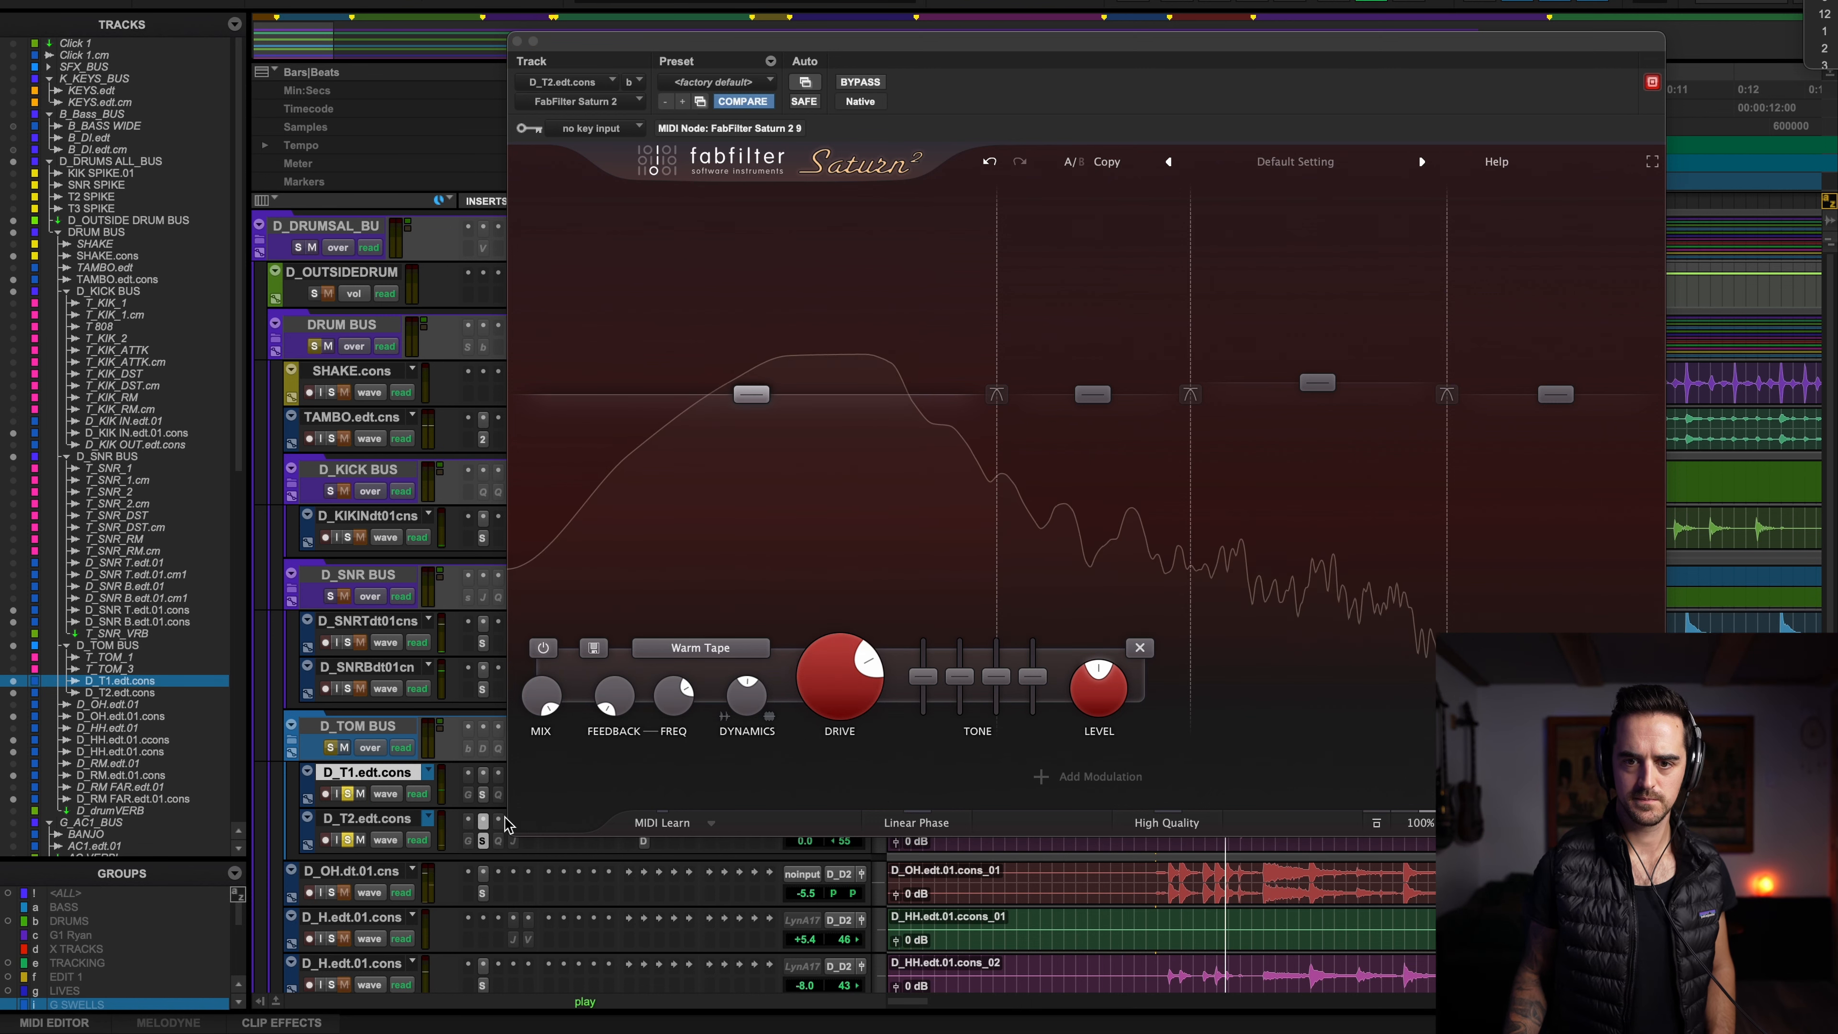
key(space)
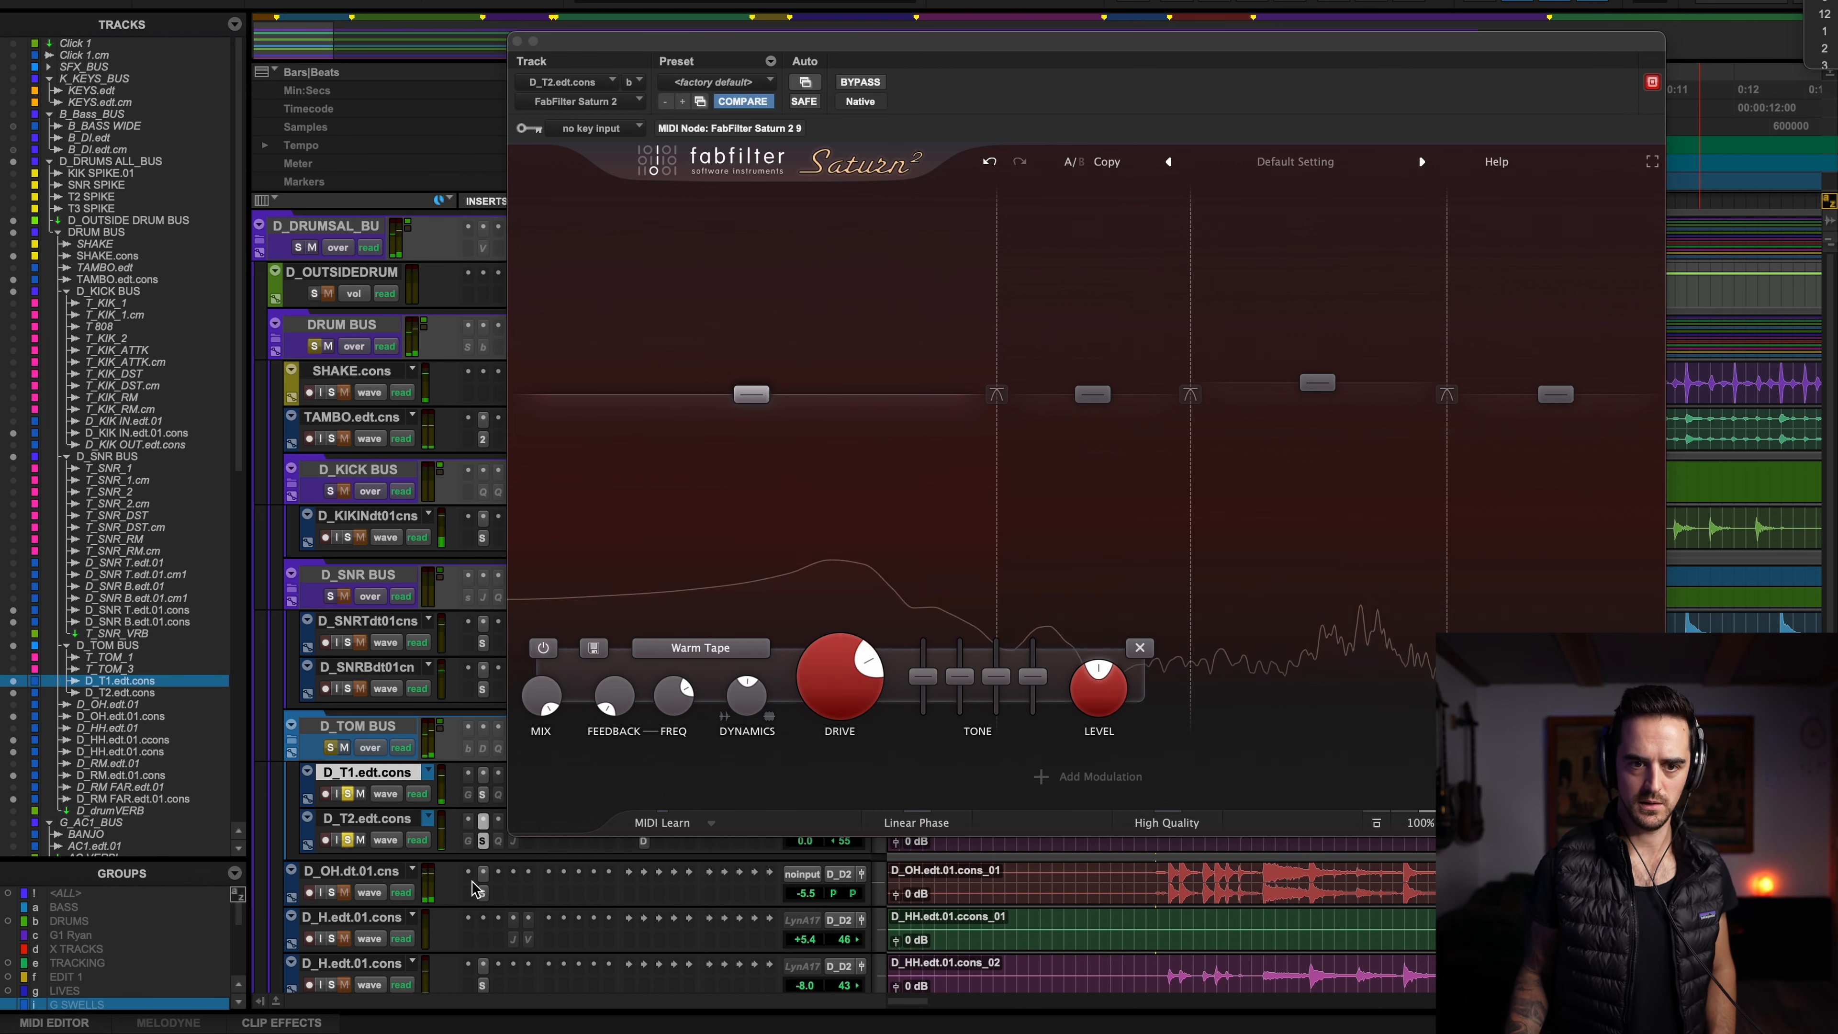
click(517, 42)
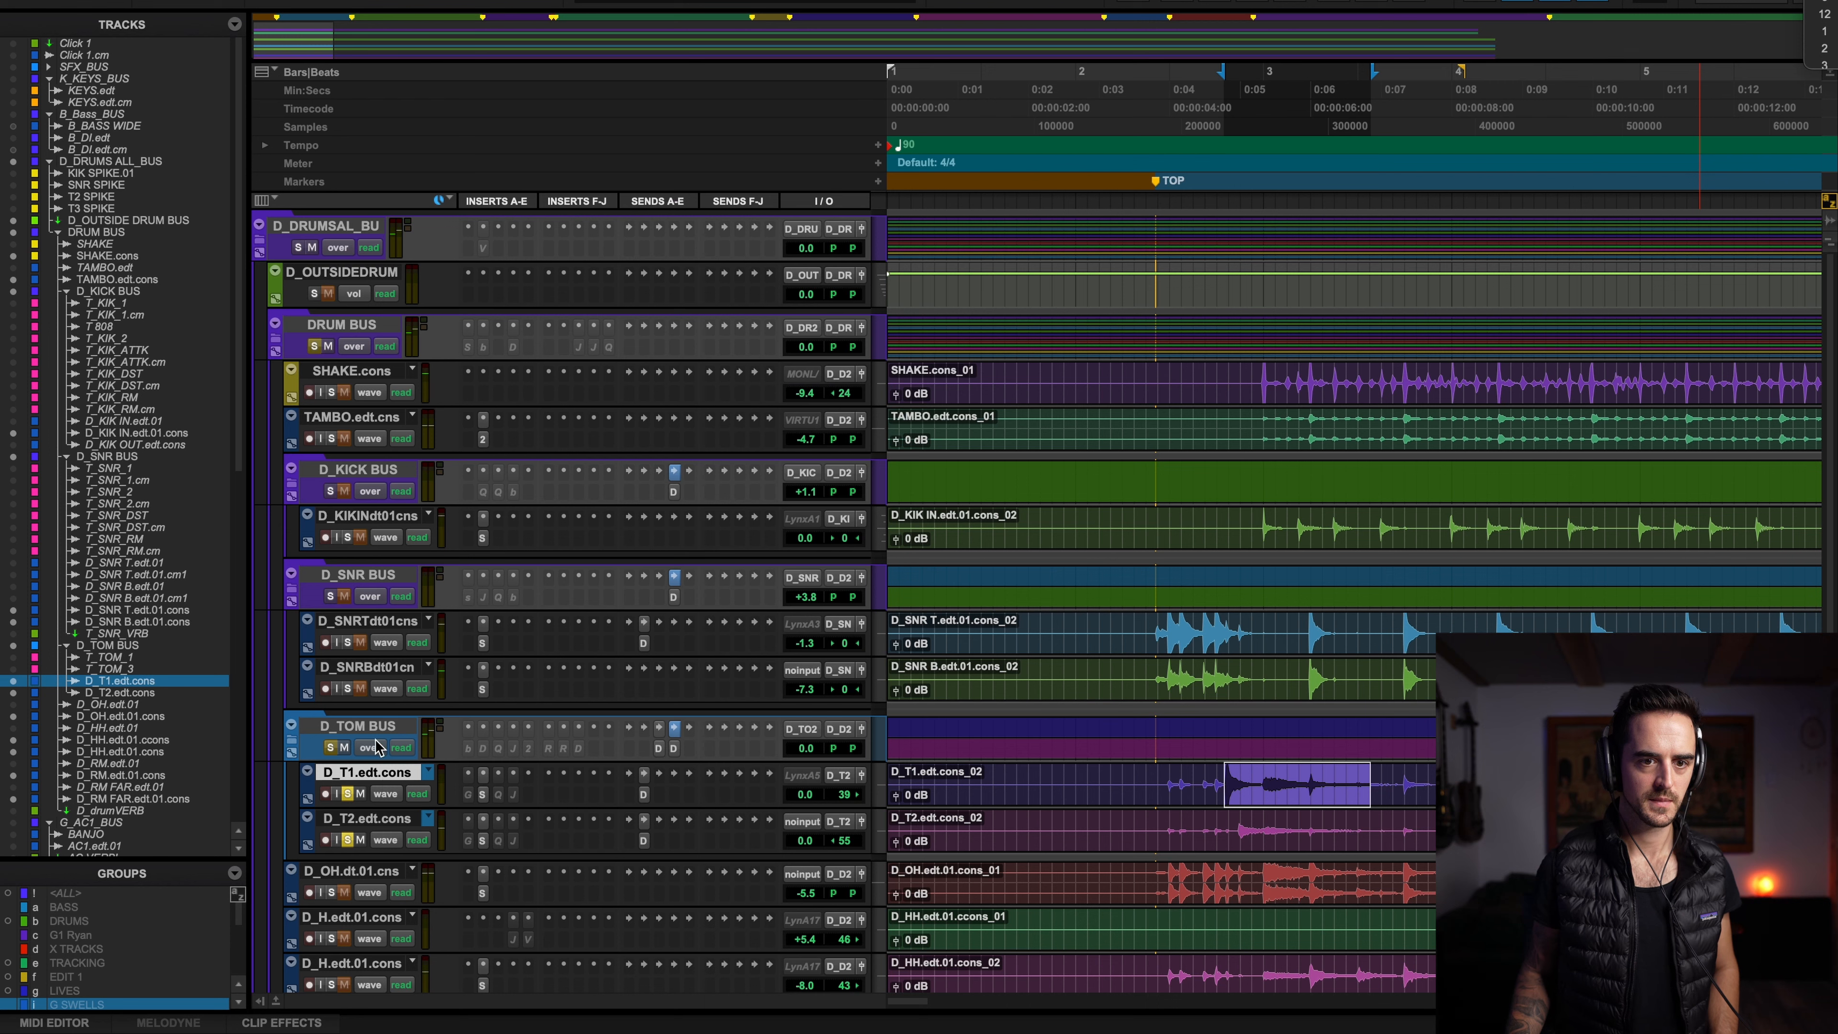
Play the drums from the start of the fill at about 0:04 to hear the saturated toms
click(1168, 778)
key(space)
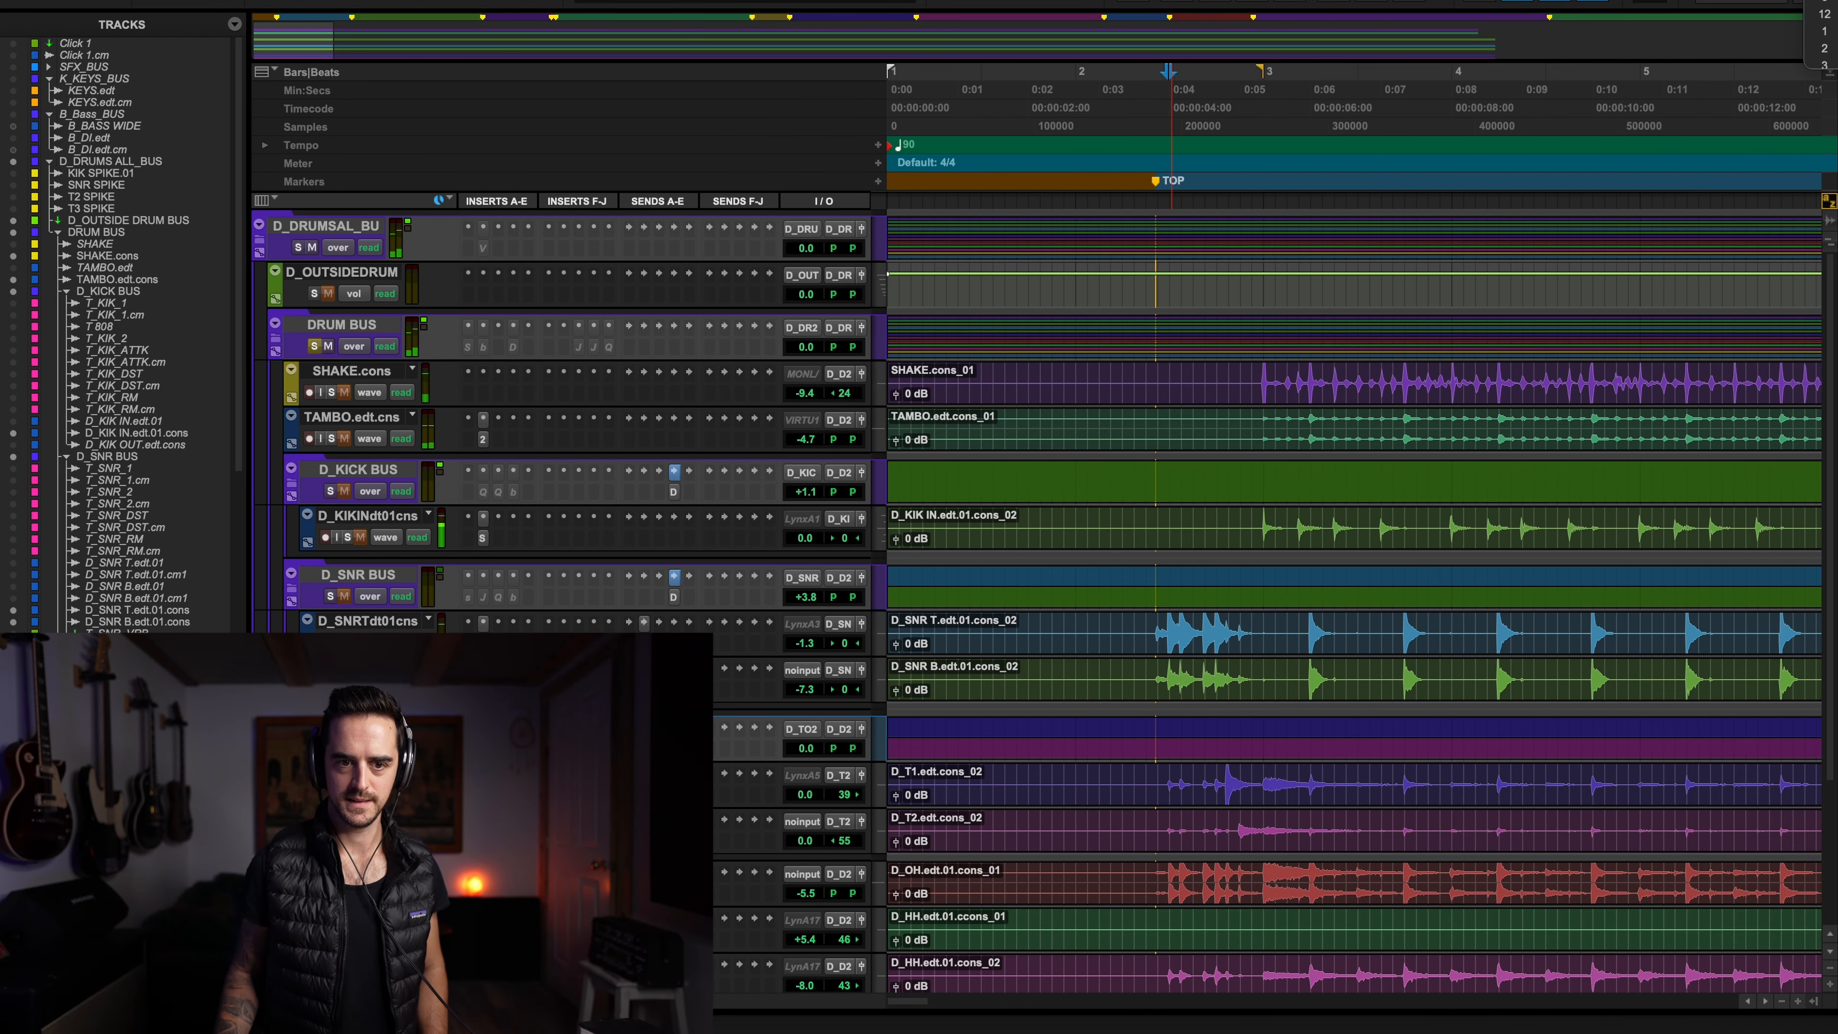
key(space)
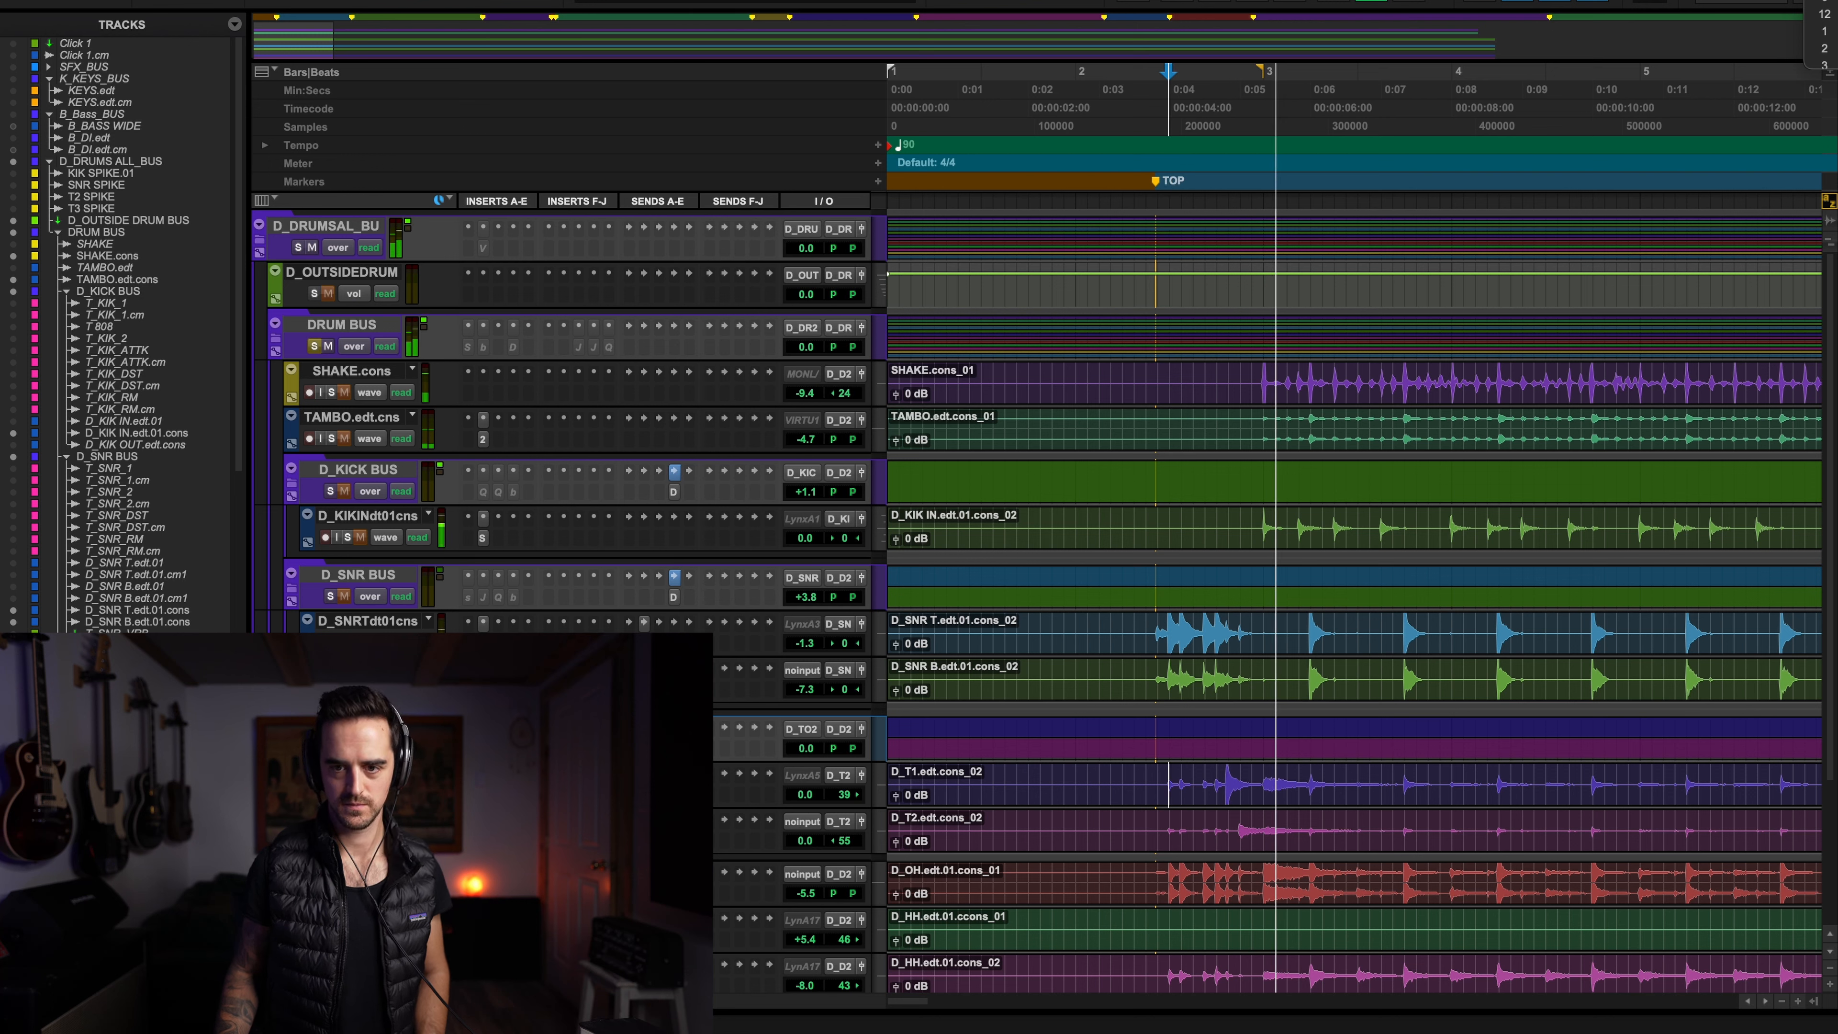
key(space)
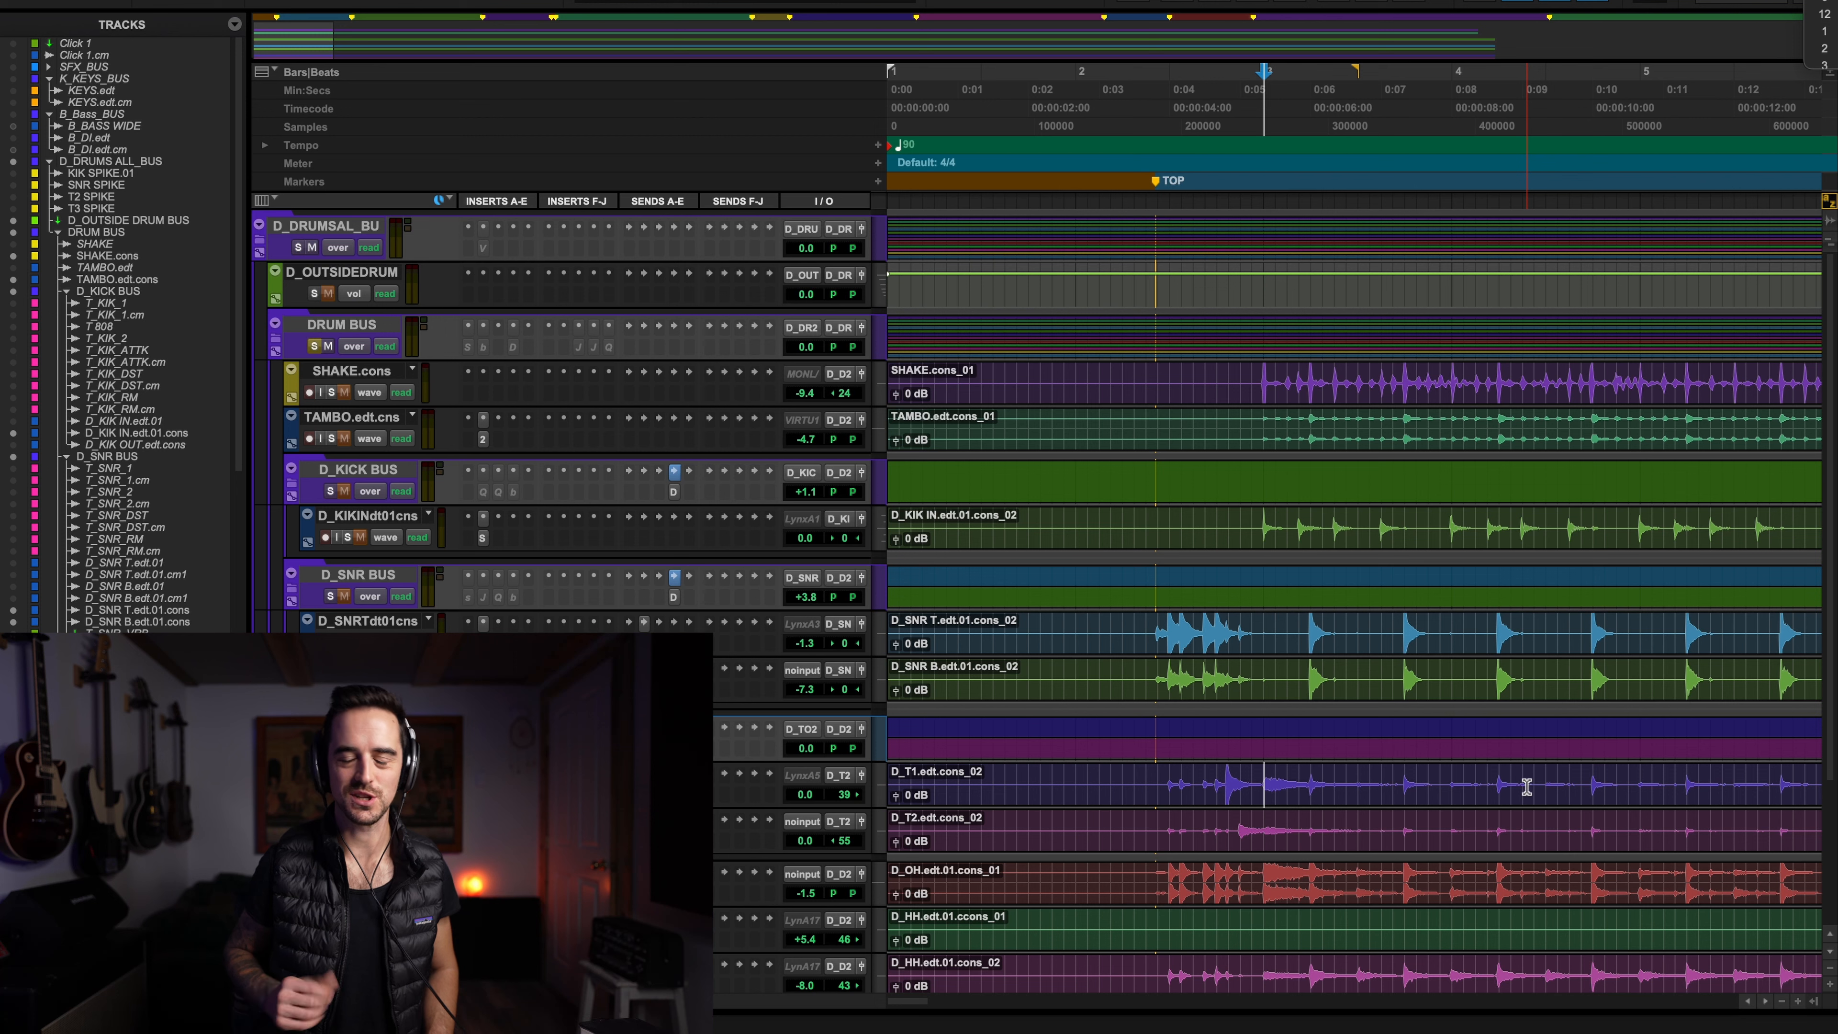
Split the D_T1 clip at bar 3 and mute the part after the split
key(super+e)
click(1459, 809)
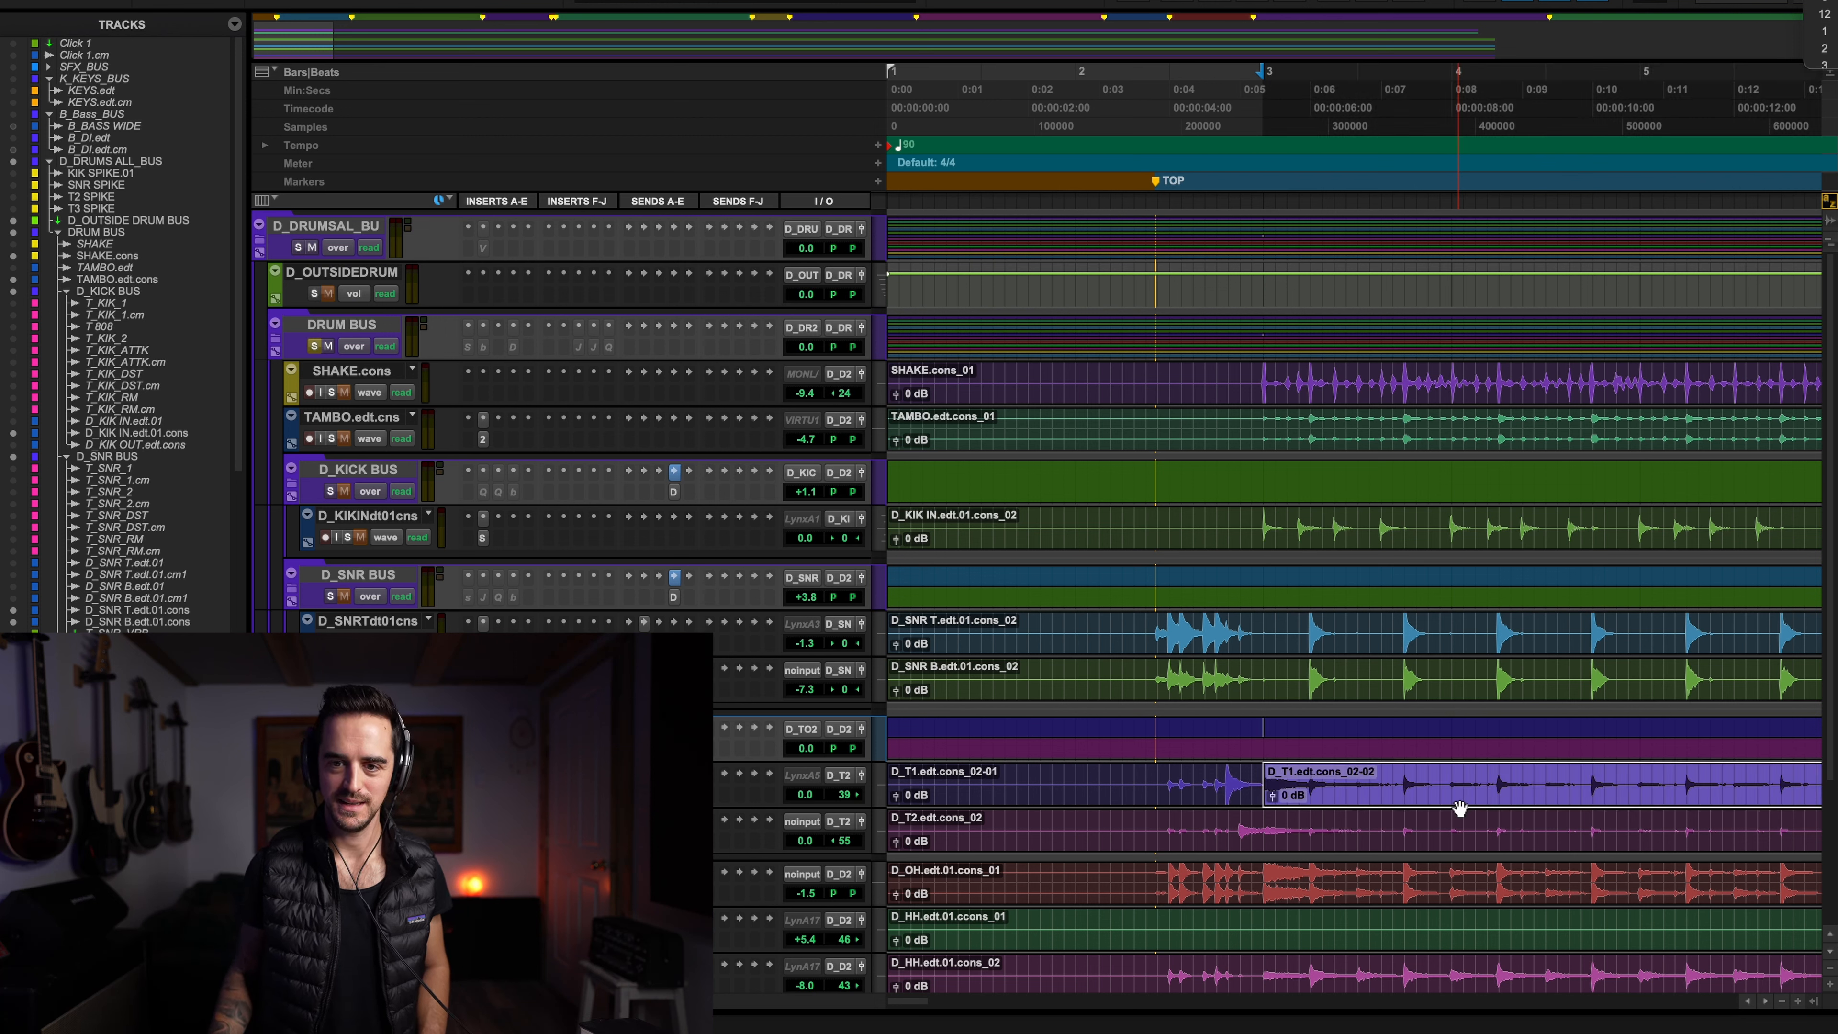
click(1260, 780)
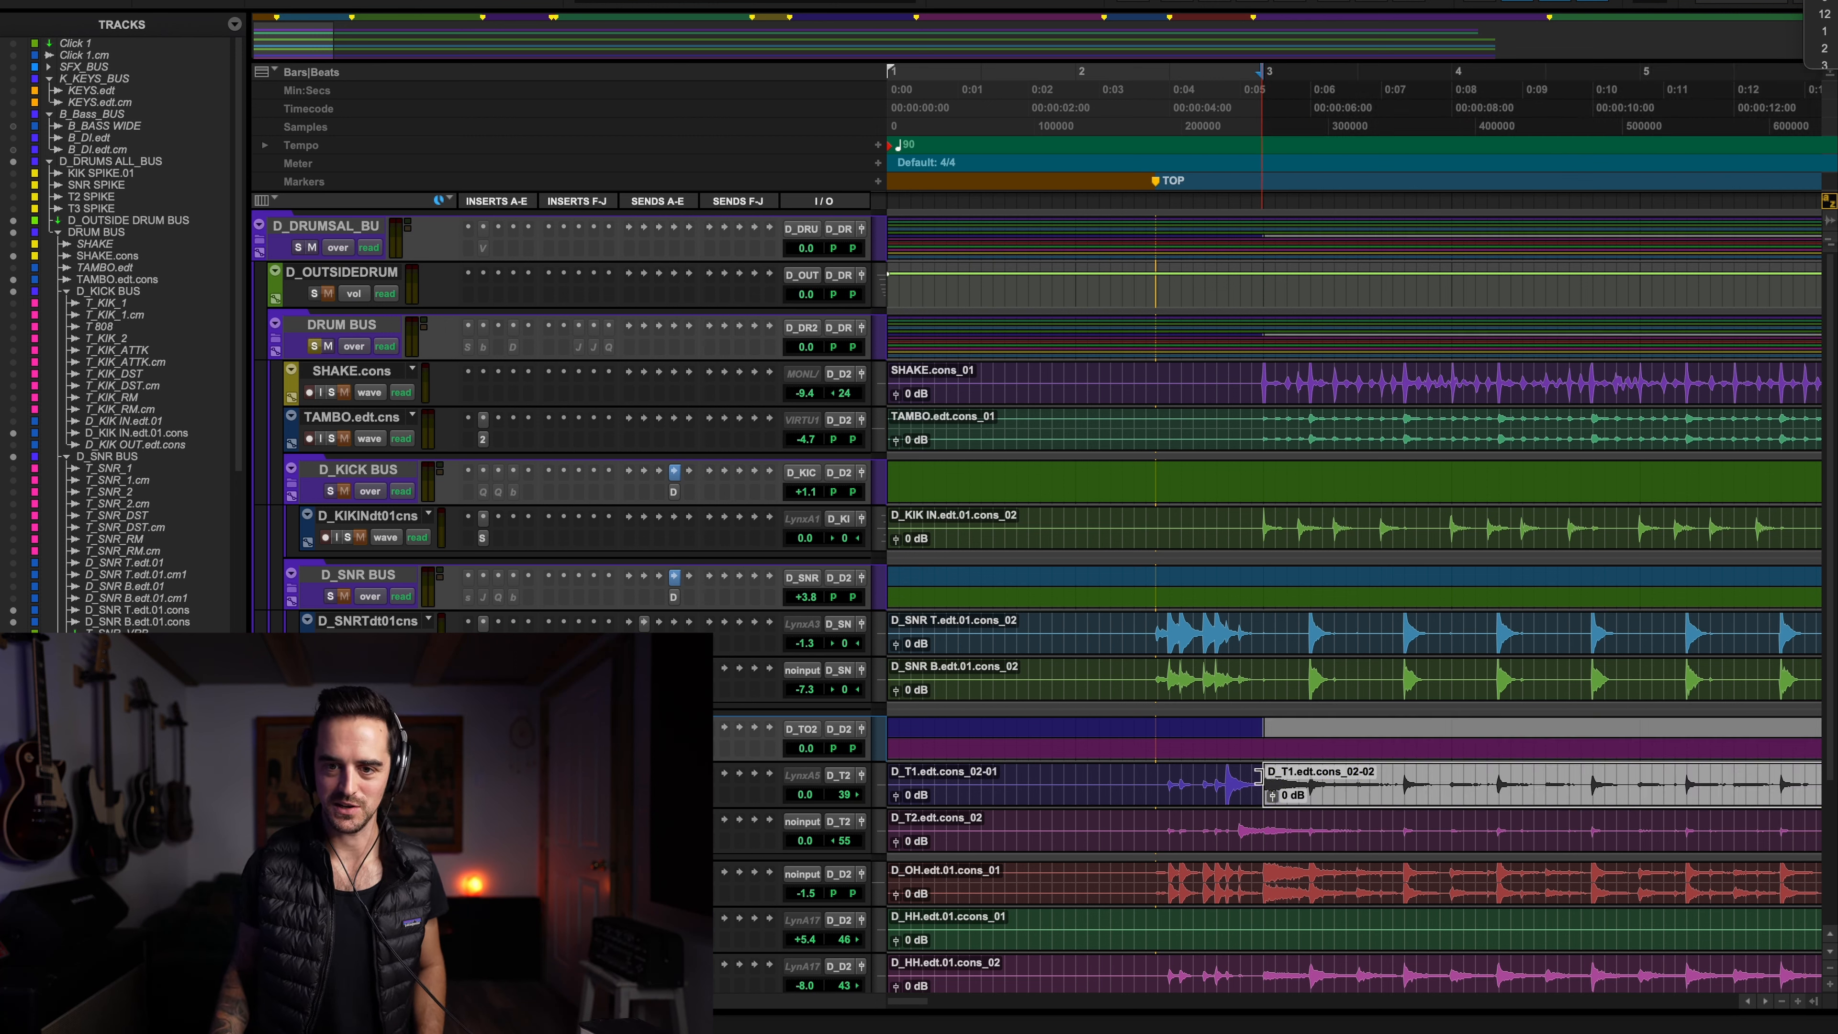
Fade out the D_T1 tom hit before bar 3 and trim the D_T1 and D_T2 clip starts to their first real hits
drag(1261, 772, 1215, 771)
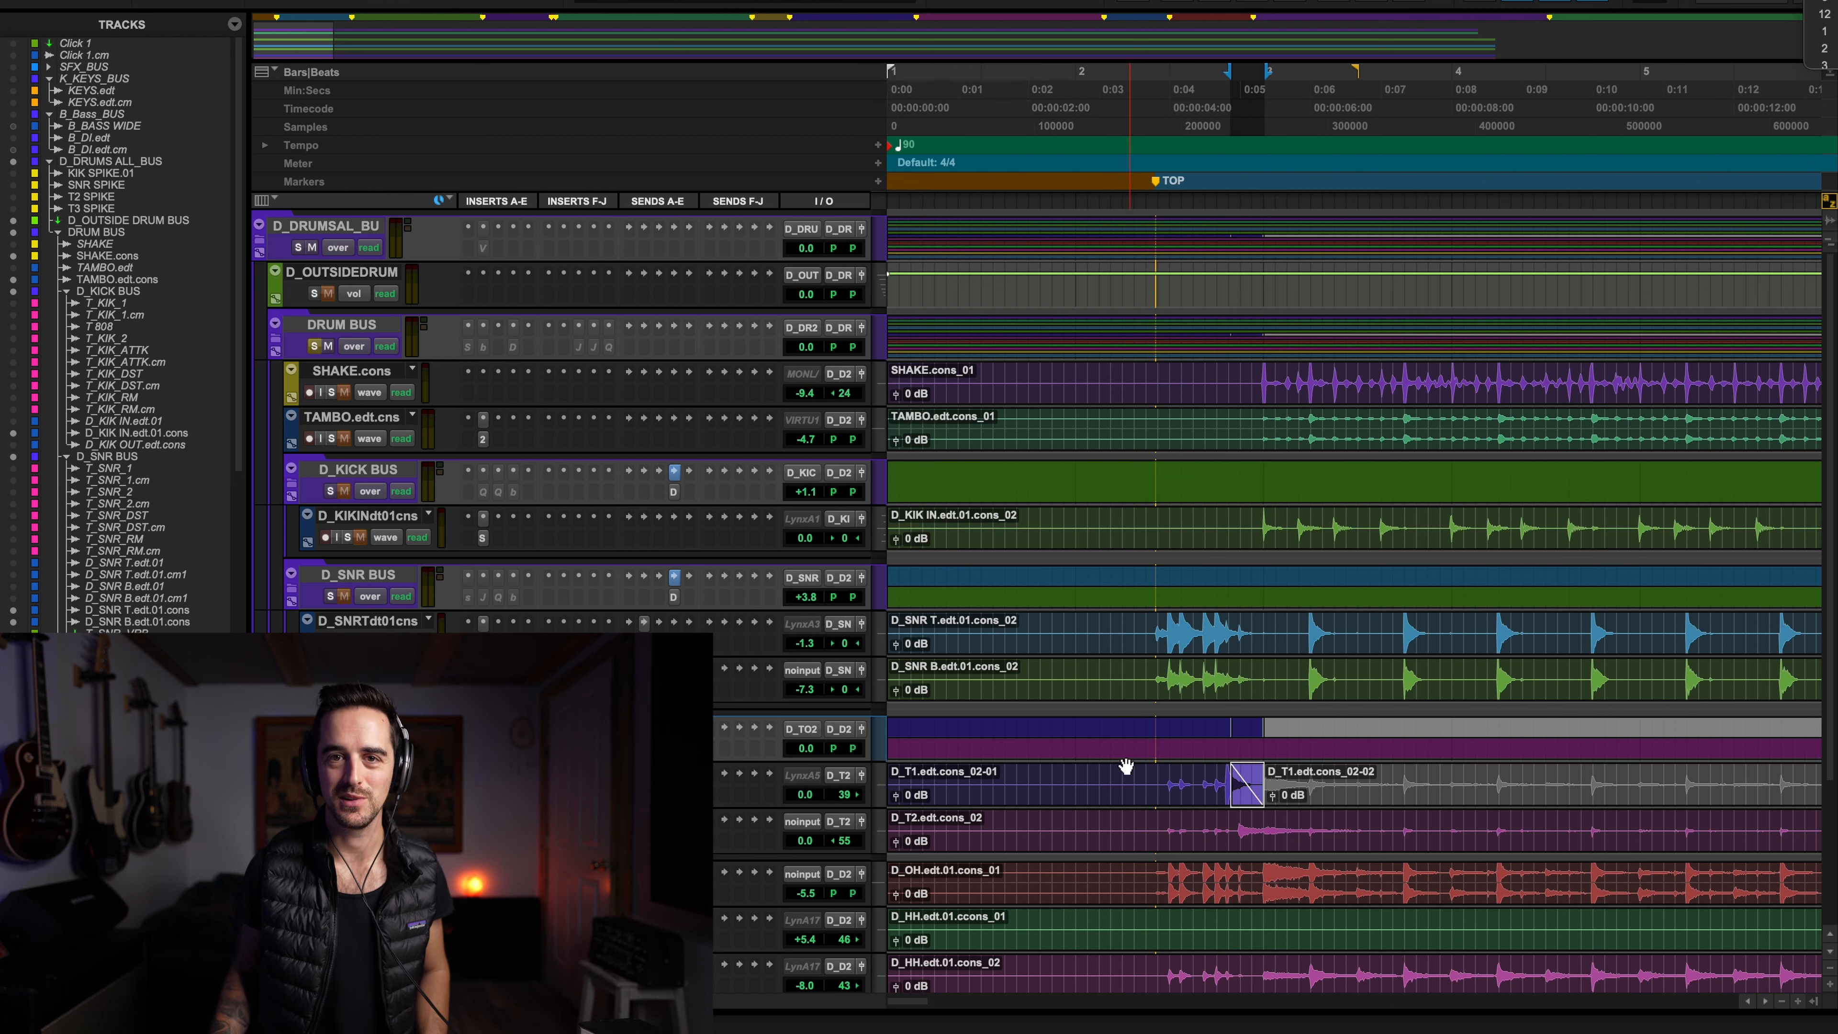
click(1195, 774)
key(a)
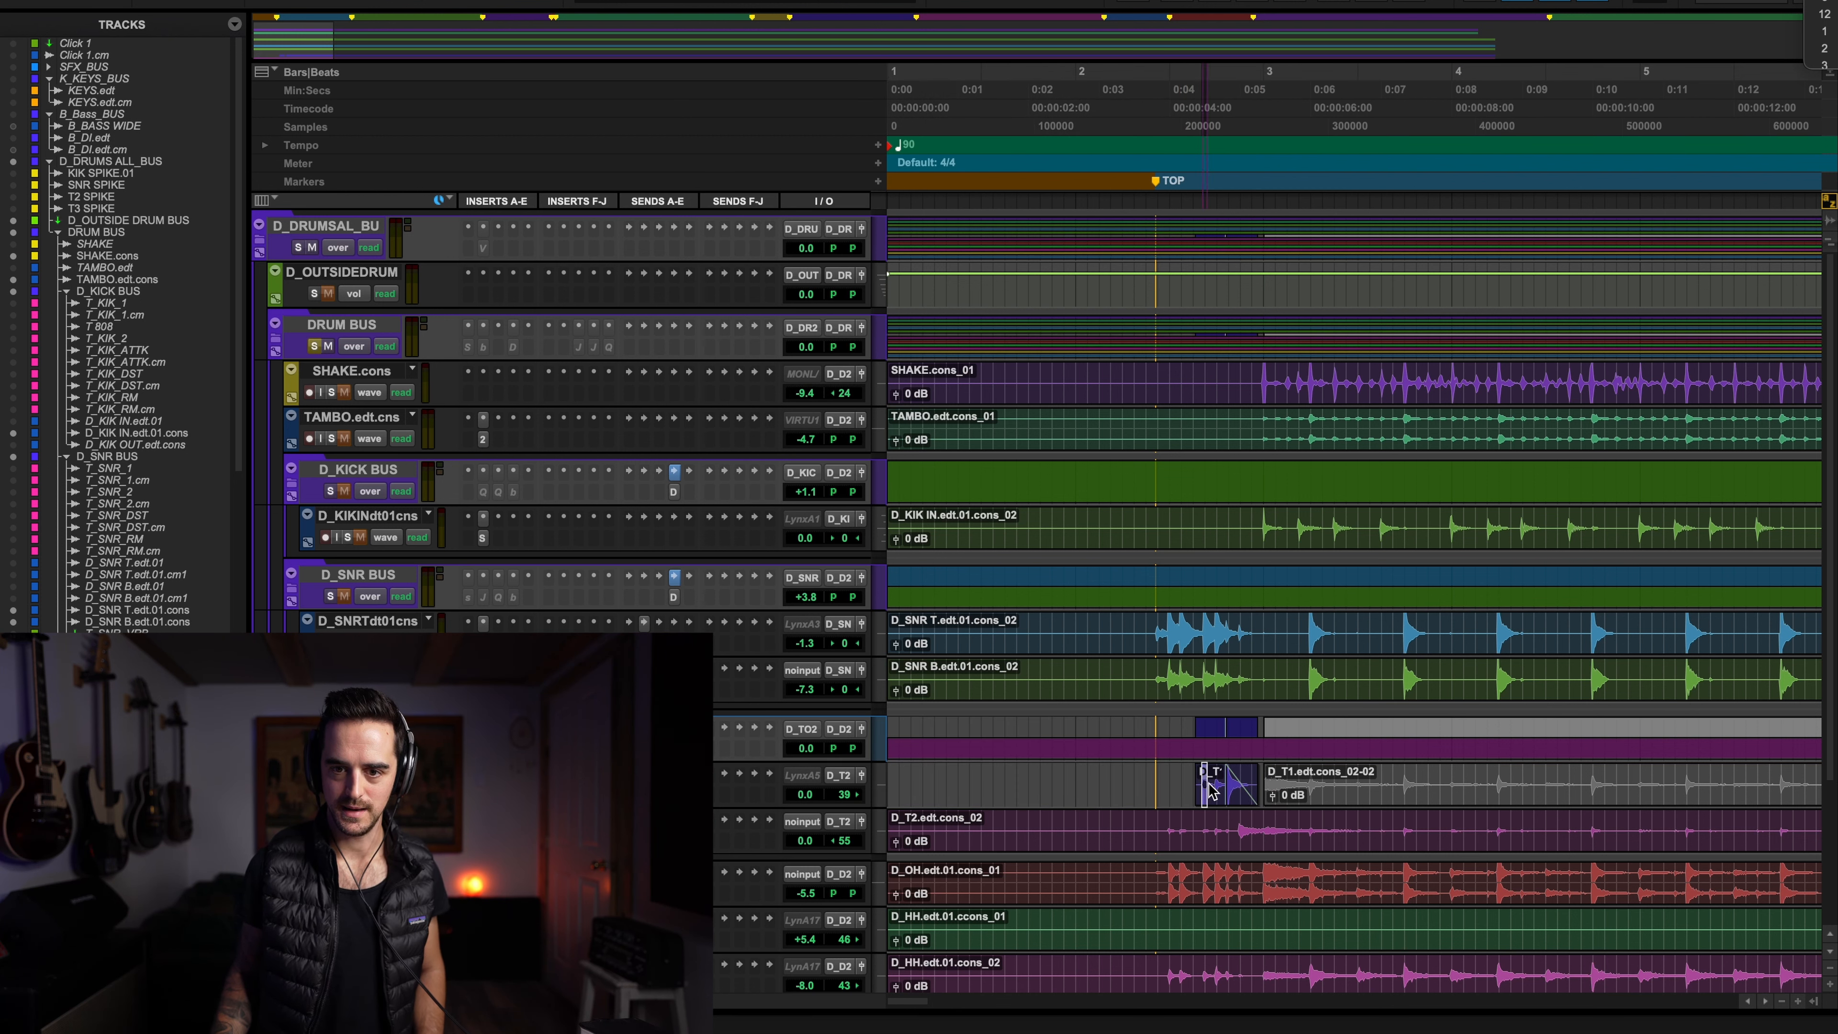
click(1226, 782)
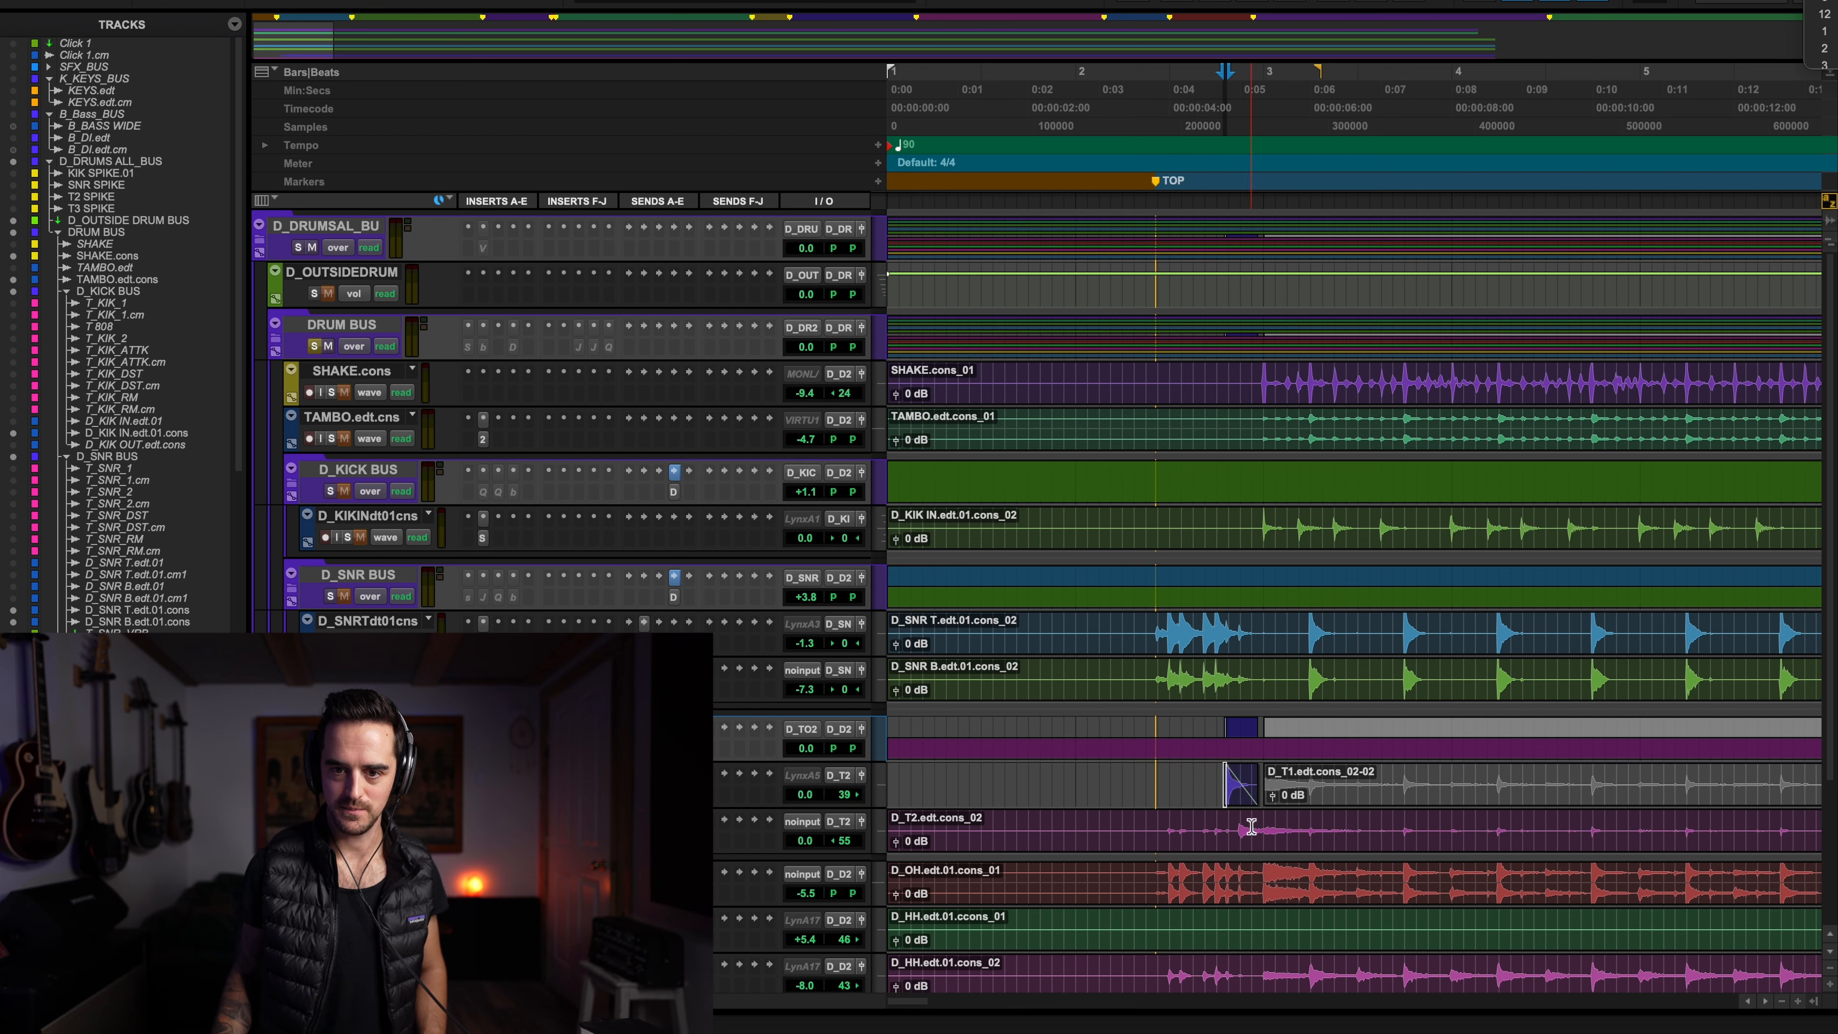
key(a)
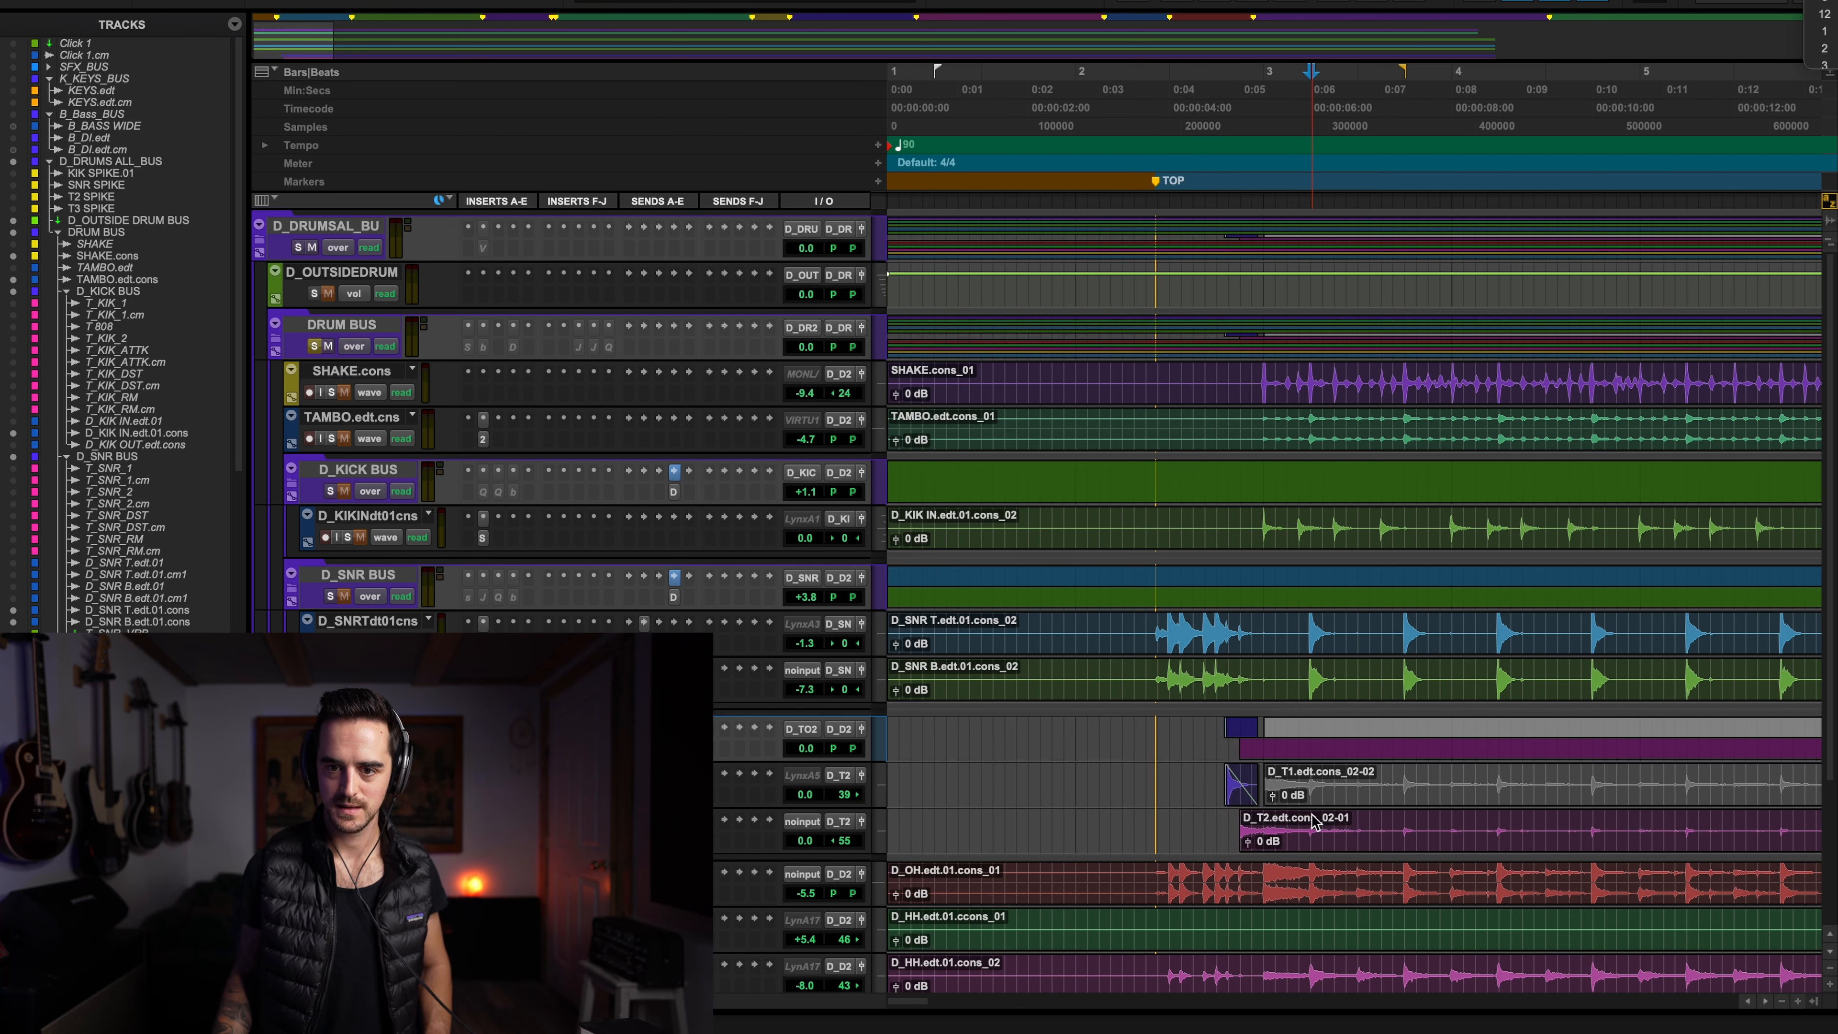
Fade out the D_T2 tom hit before about 0:05.8 and mute the rest of that track's audio
drag(1308, 813, 1284, 815)
click(1143, 769)
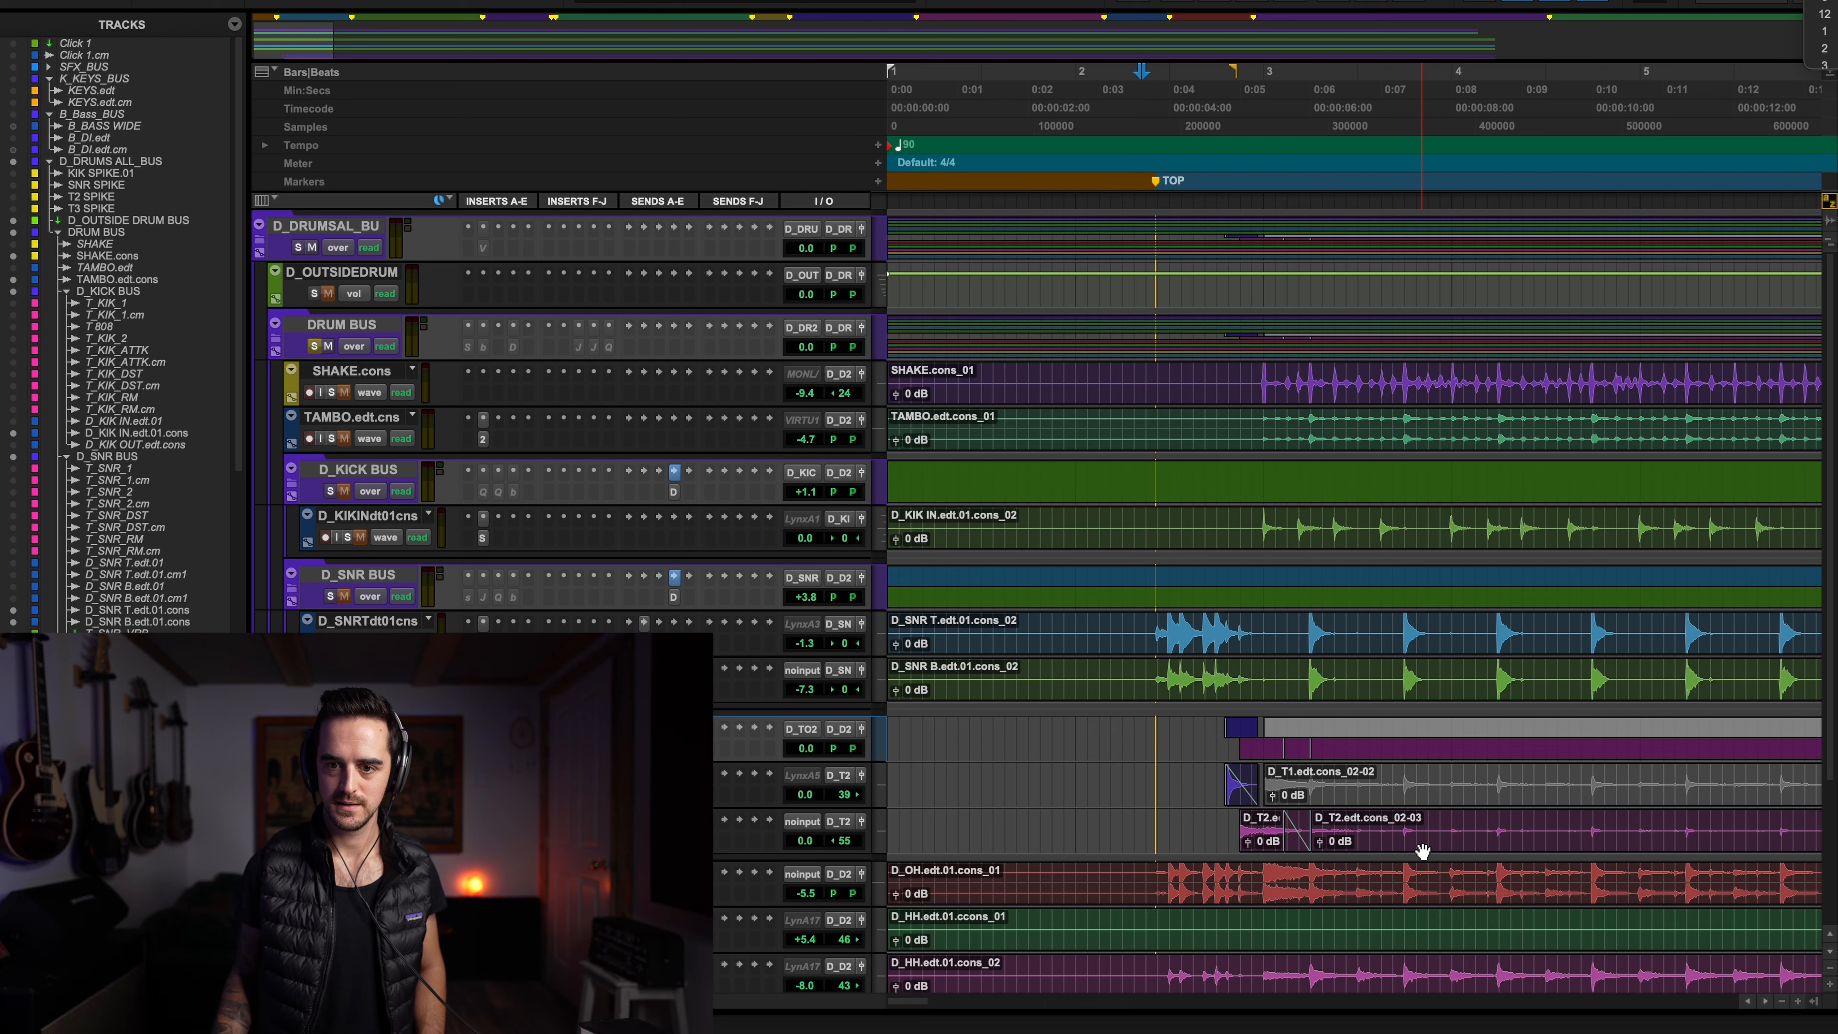
click(1423, 852)
key(super+m)
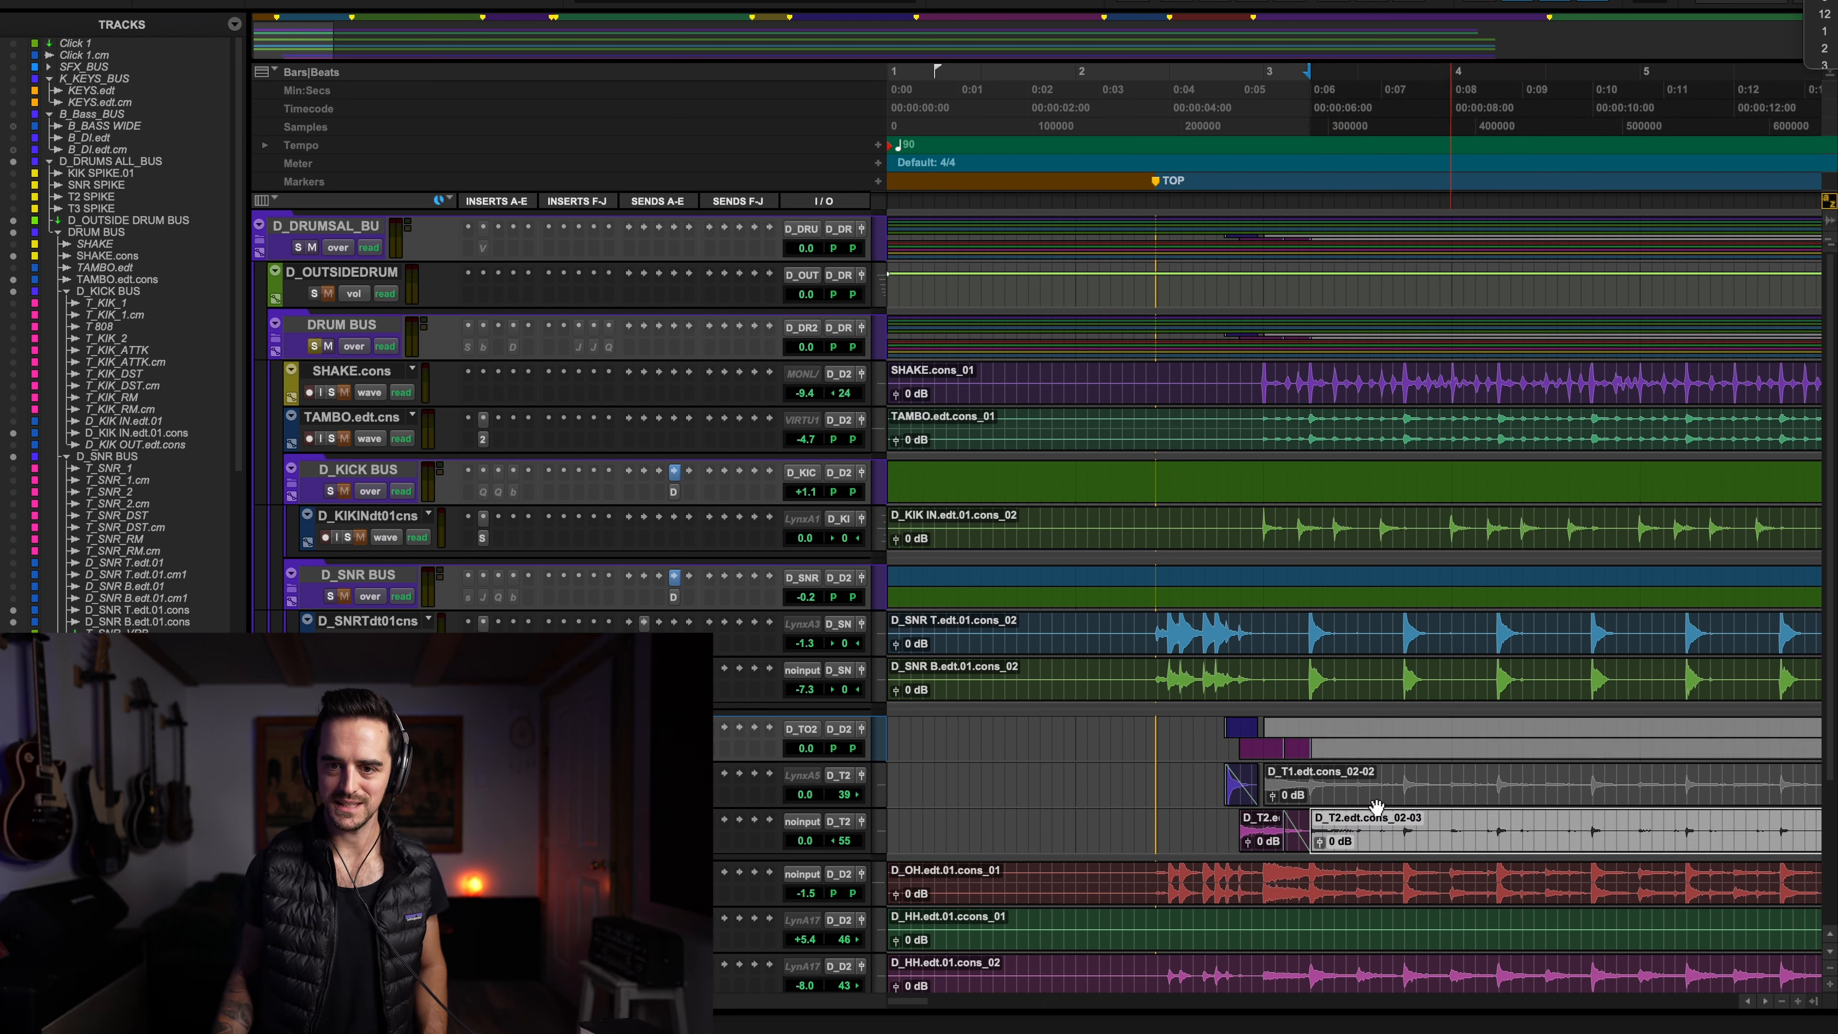
Play the cleaned-up tom fill and lengthen the fade-out on the D_T2 hit
click(1142, 772)
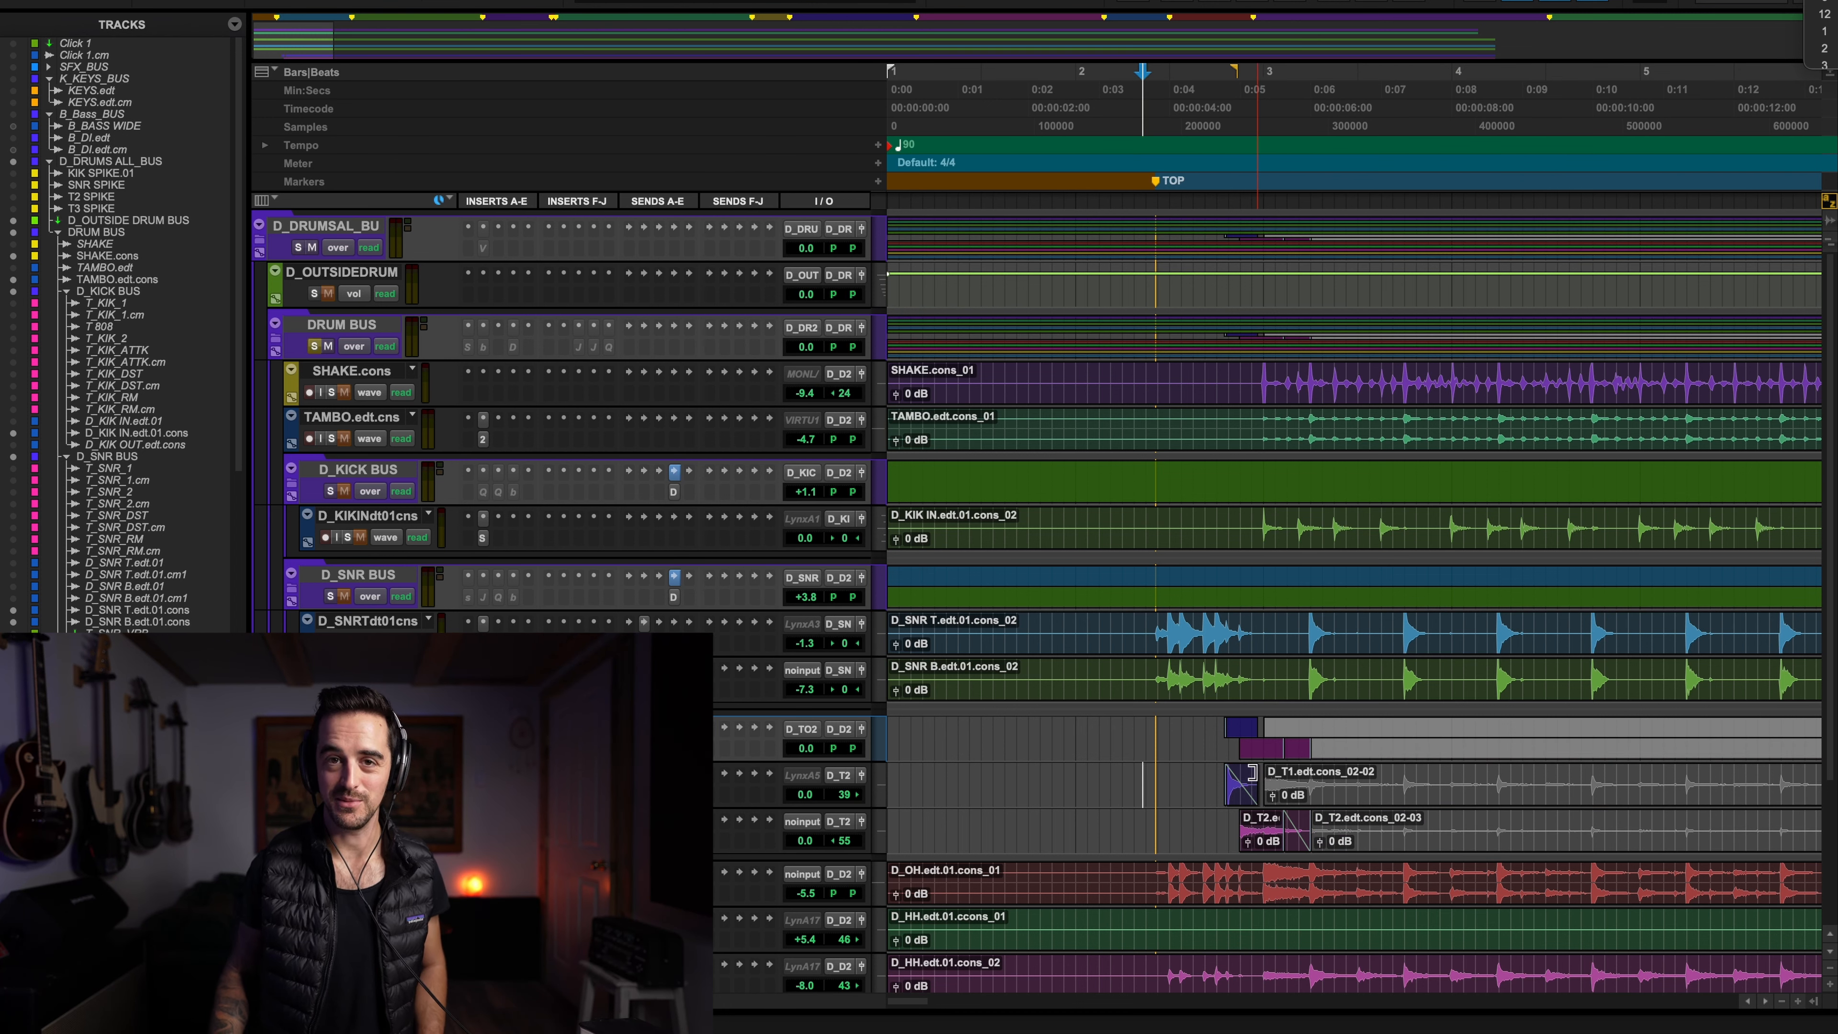
key(space)
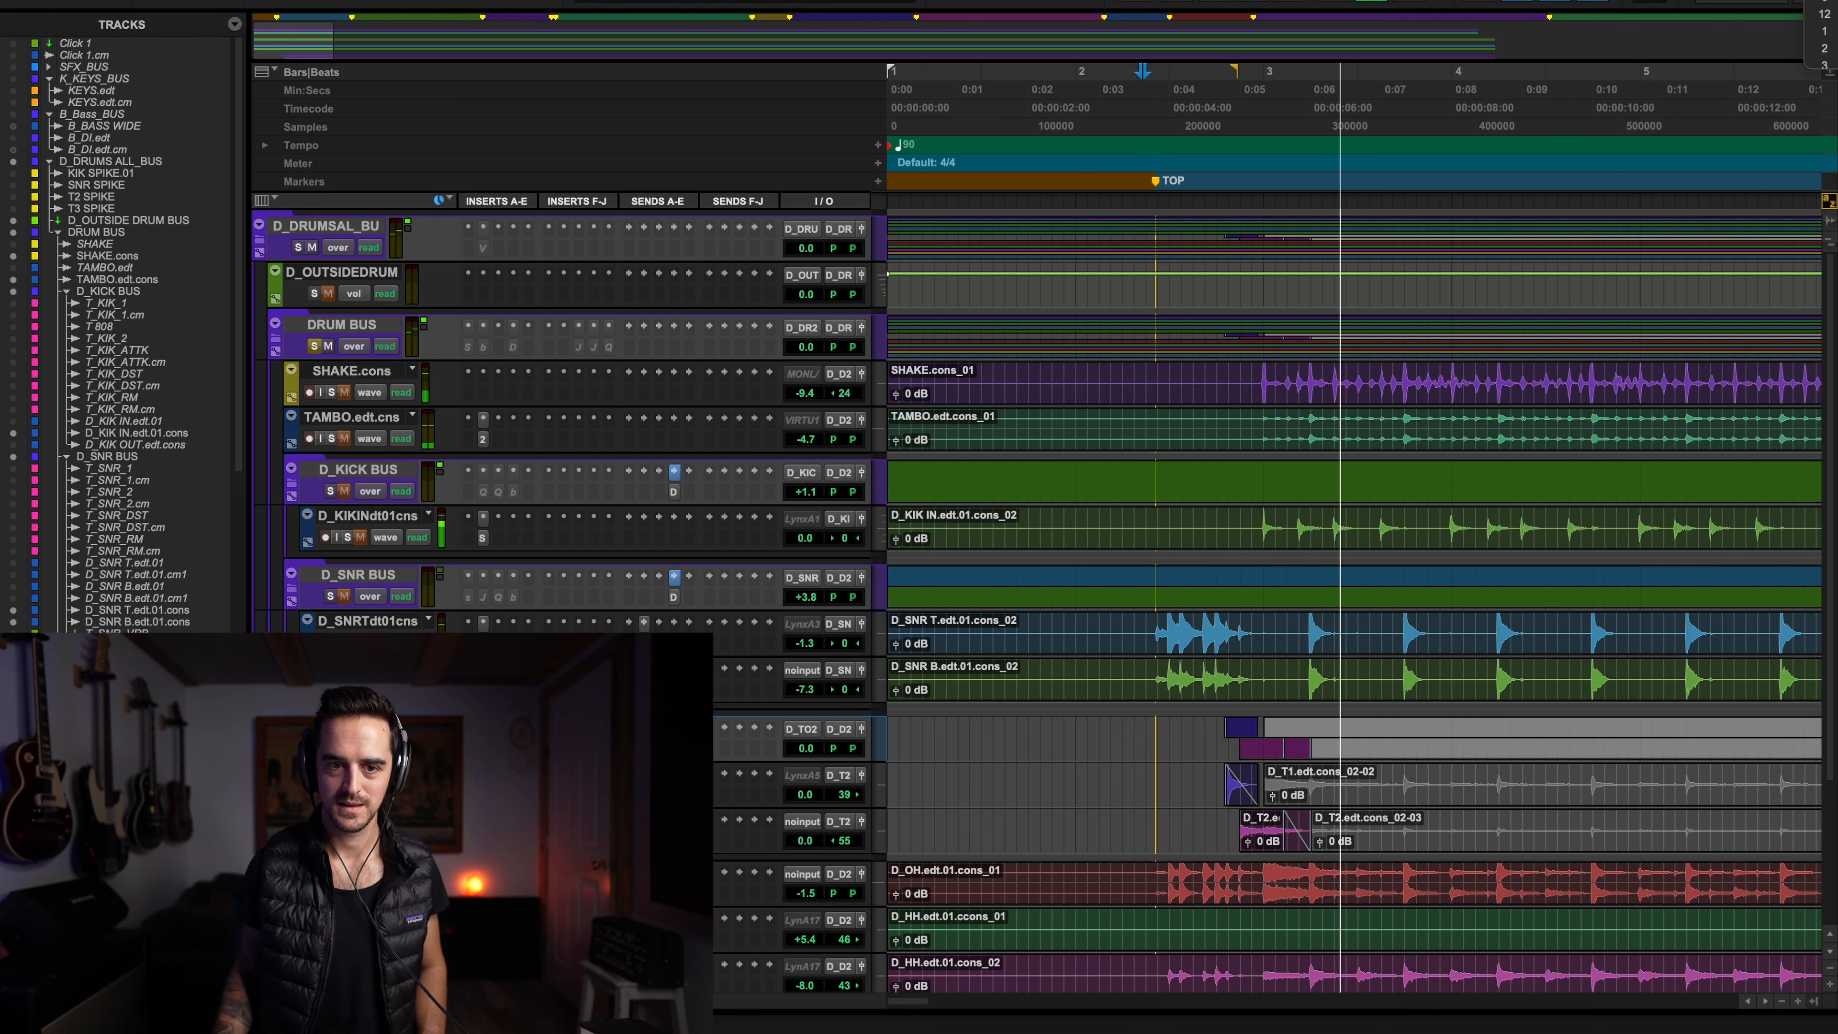
click(1291, 824)
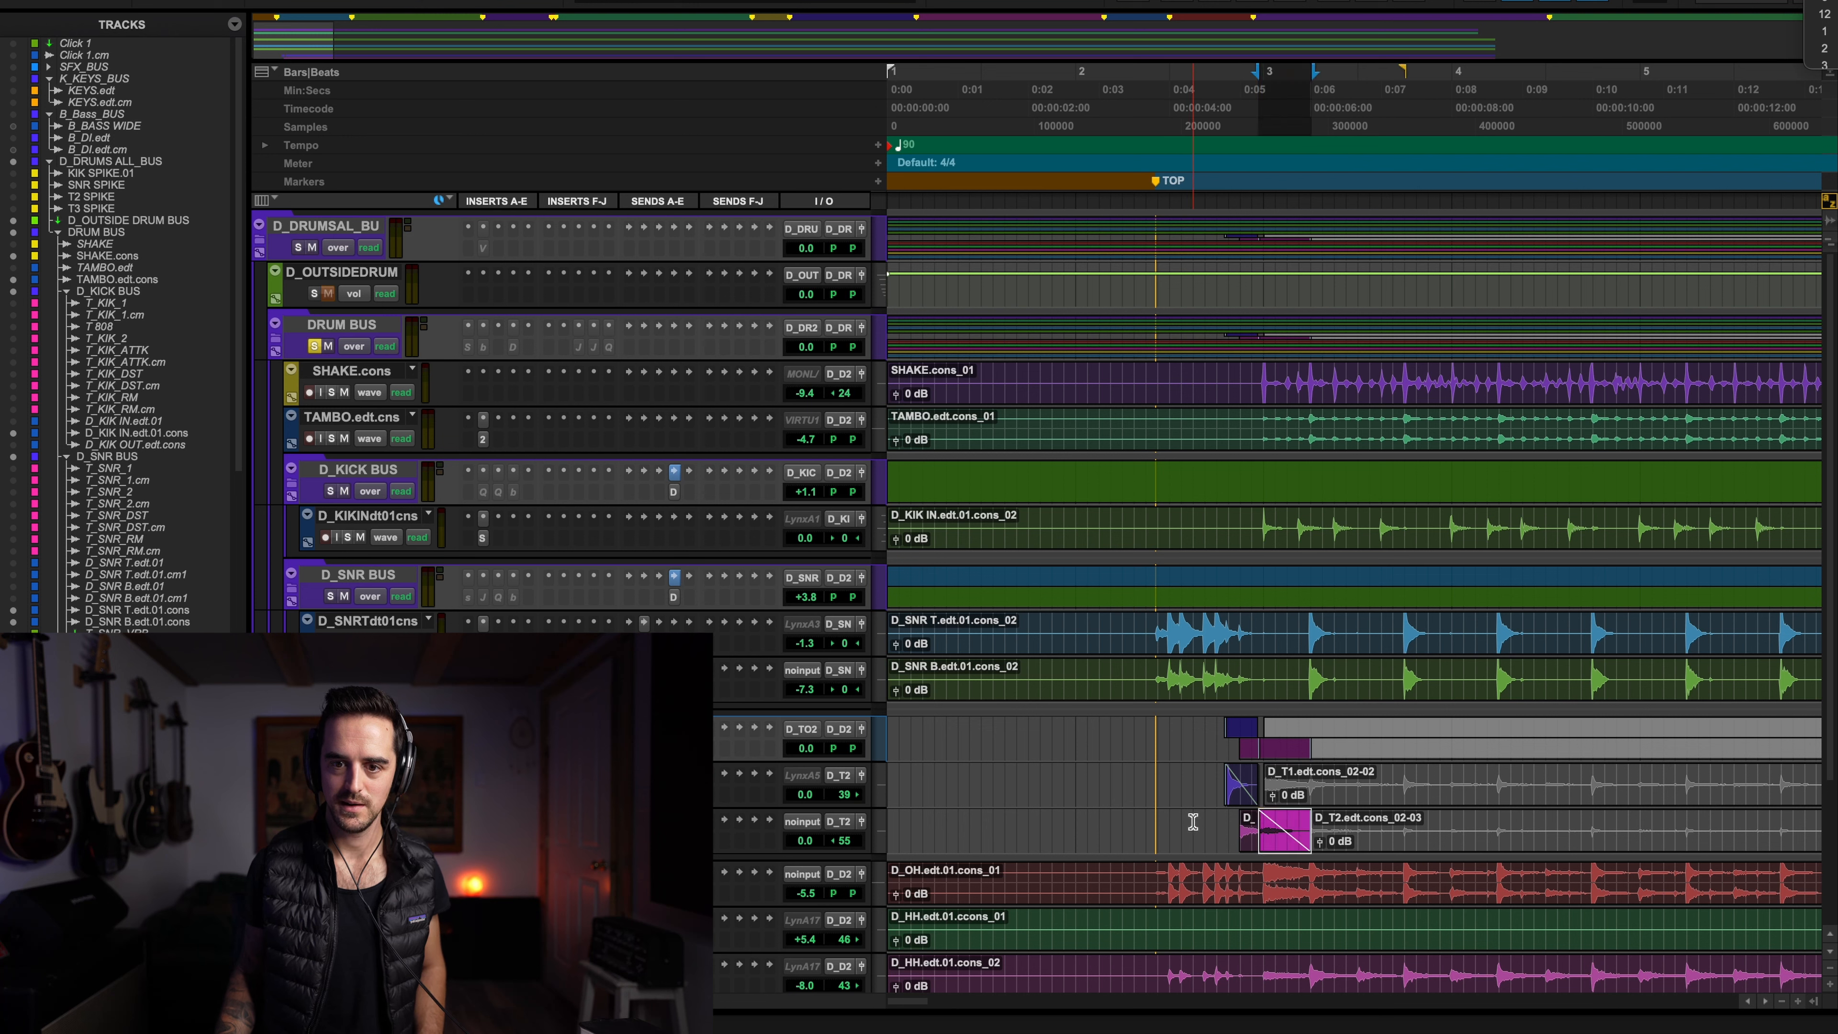
Play the drums from the TOP marker to check the cleaned-up tom fill in context
click(1192, 822)
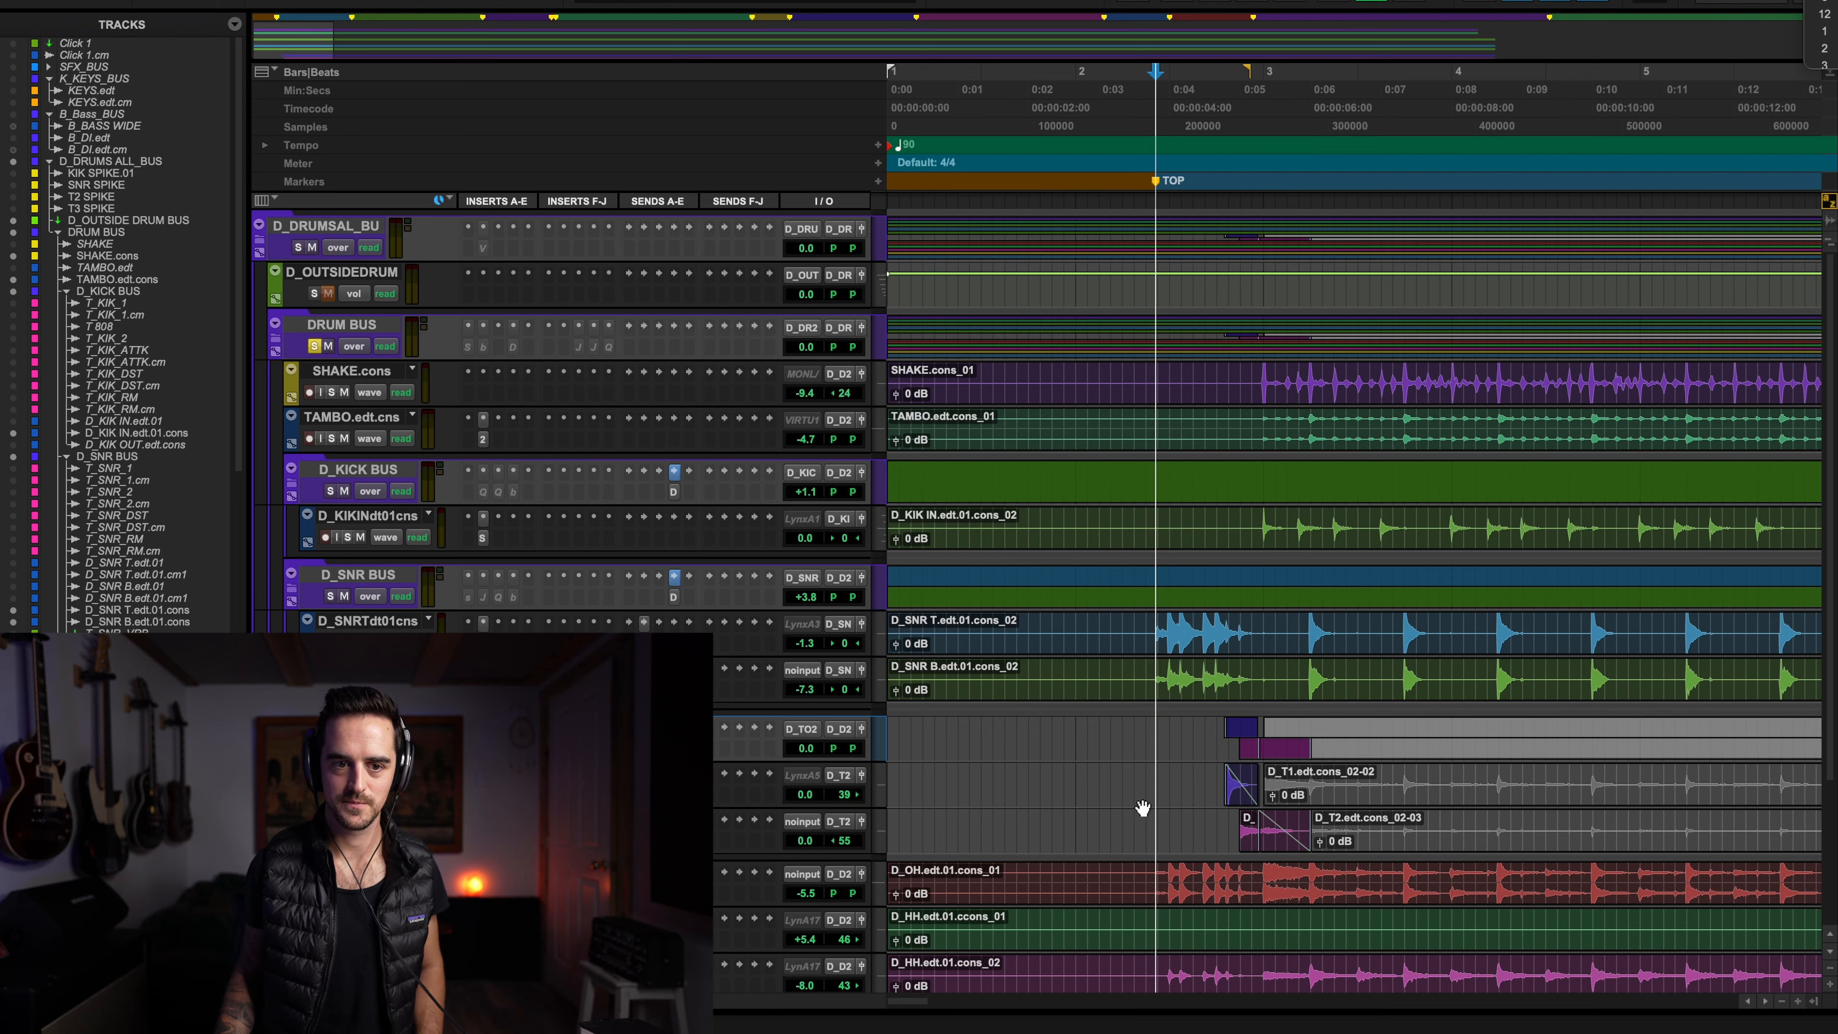
key(space)
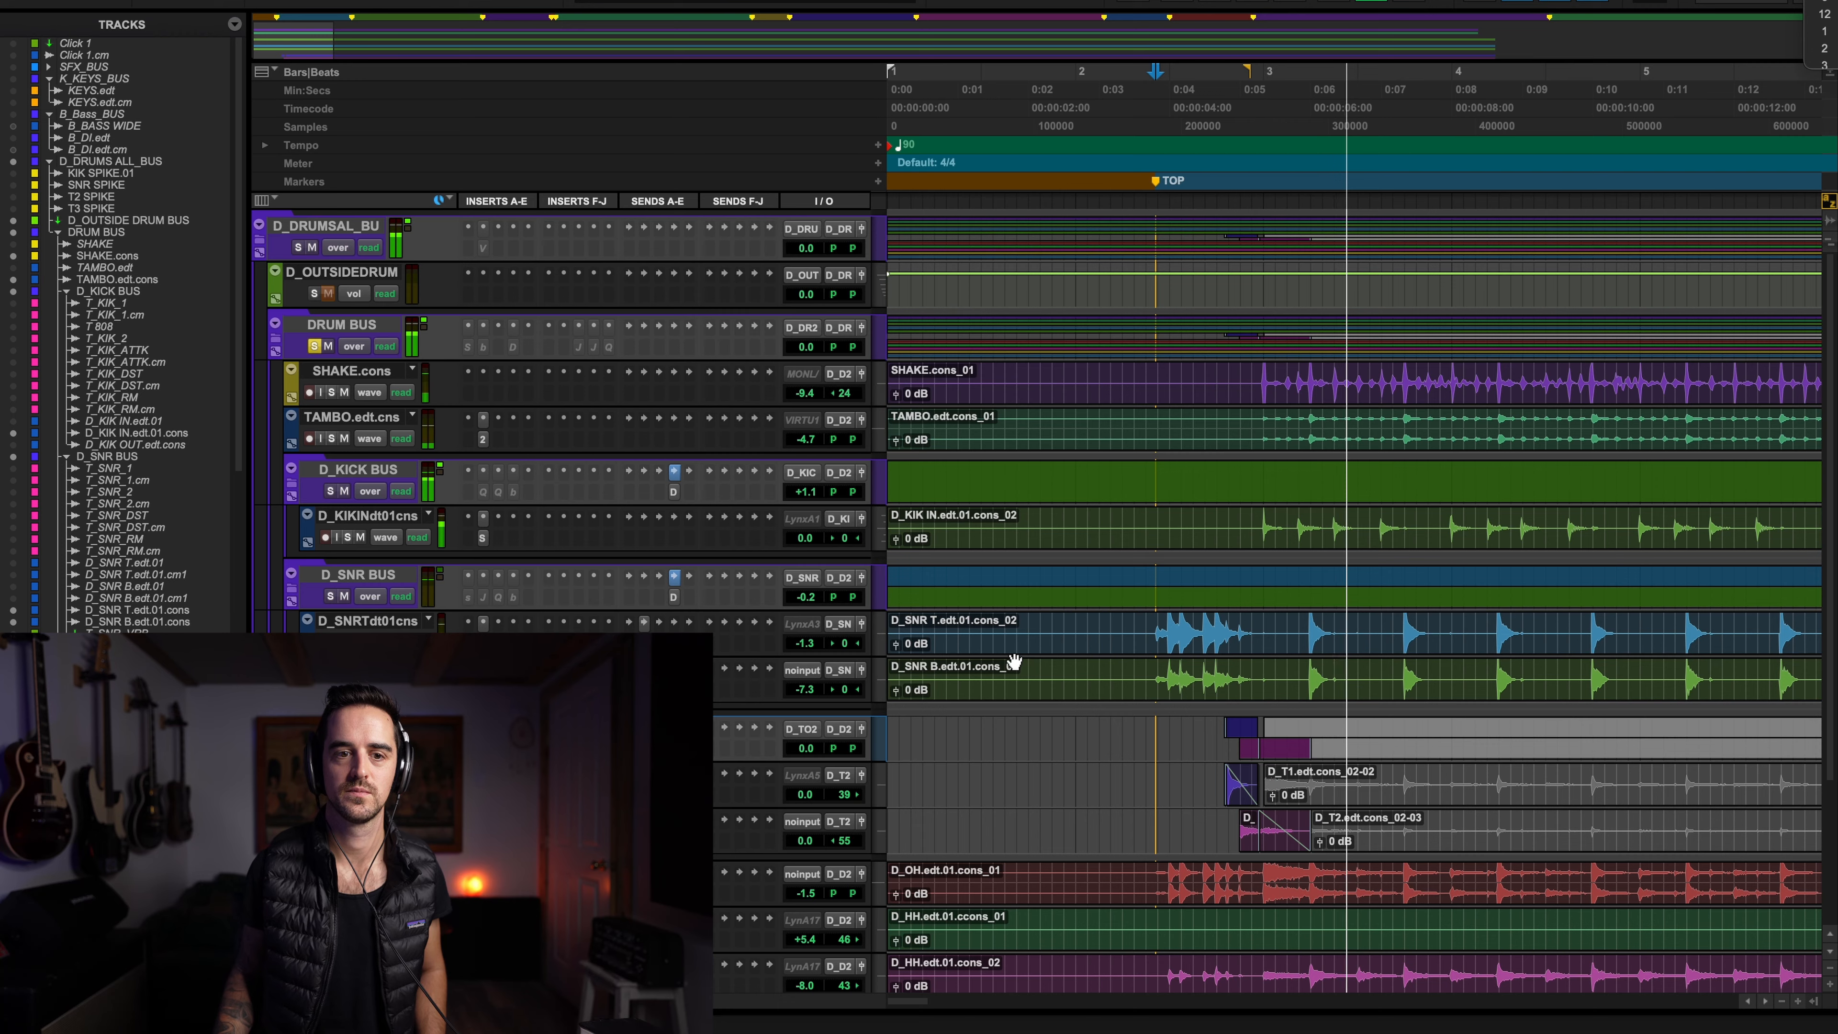
key(r)
scroll(1069, 621, down, 5)
scroll(396, 493, up, 5)
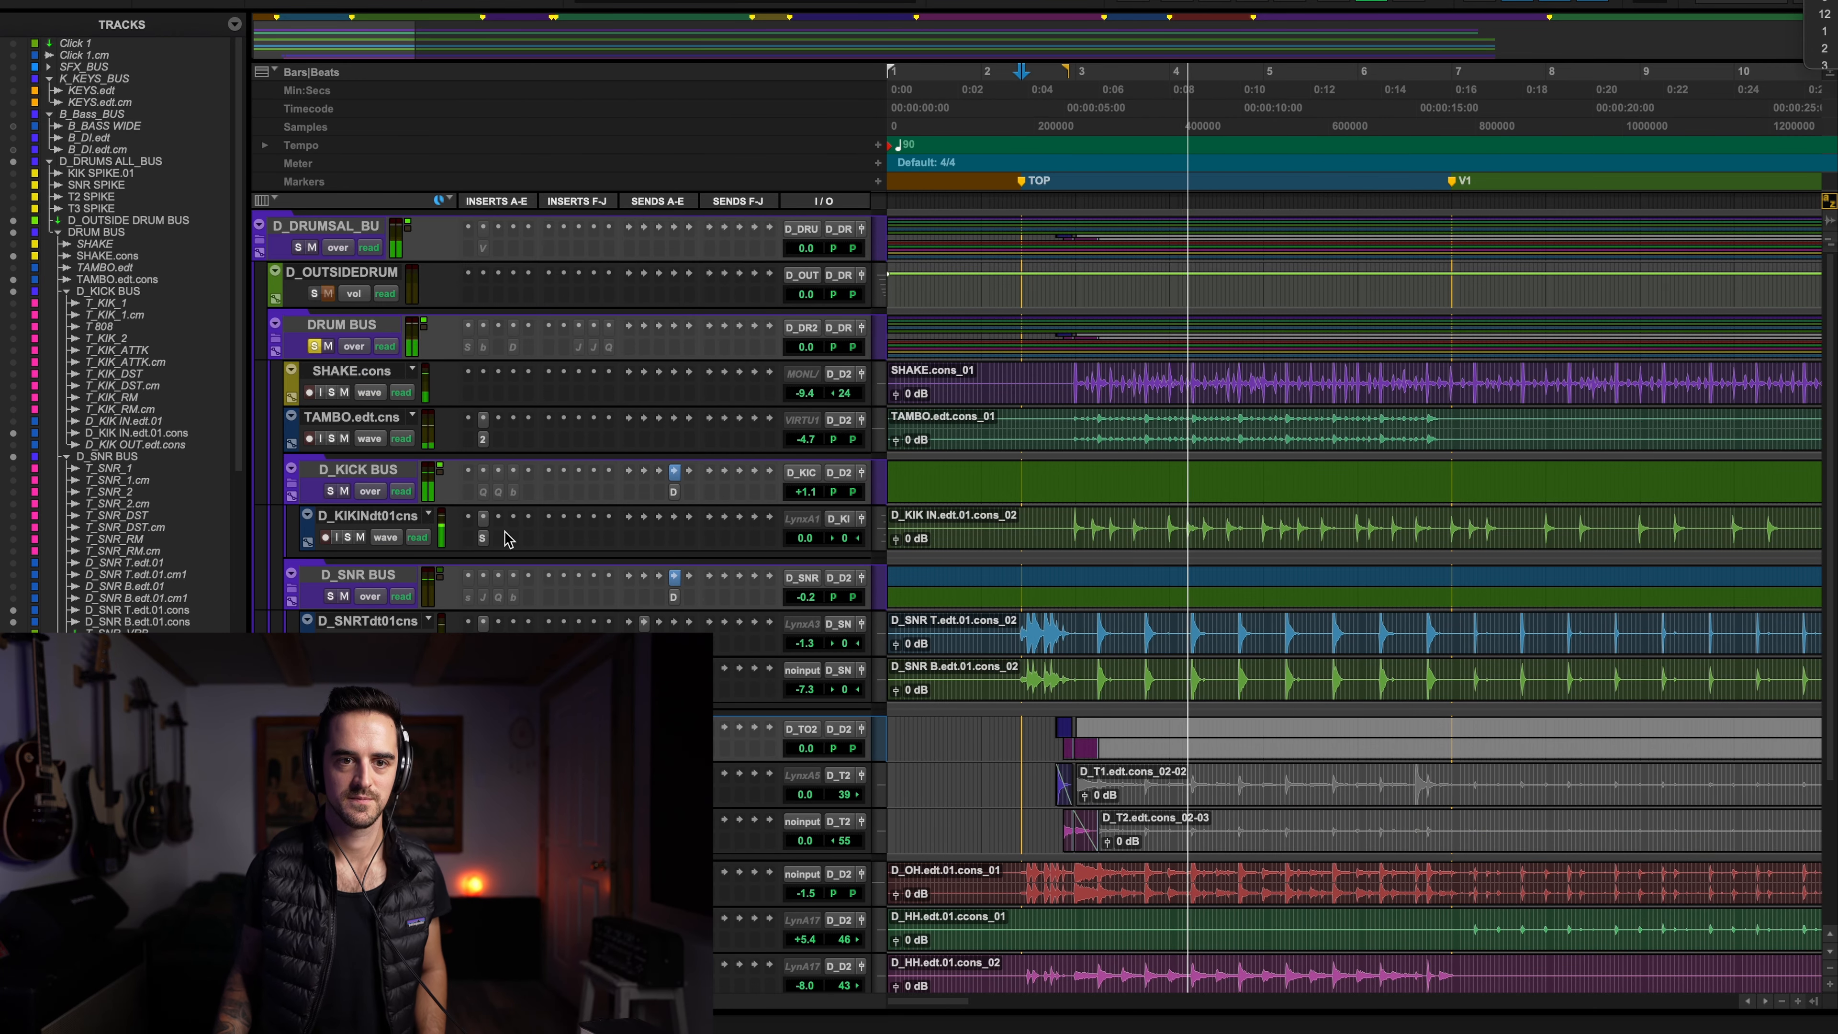
In Saturn 2 on the D_KIK IN track, split the third band, boost the new upper band slightly and set Band 2 Level to -2.22 dB
scroll(397, 493, down, 2)
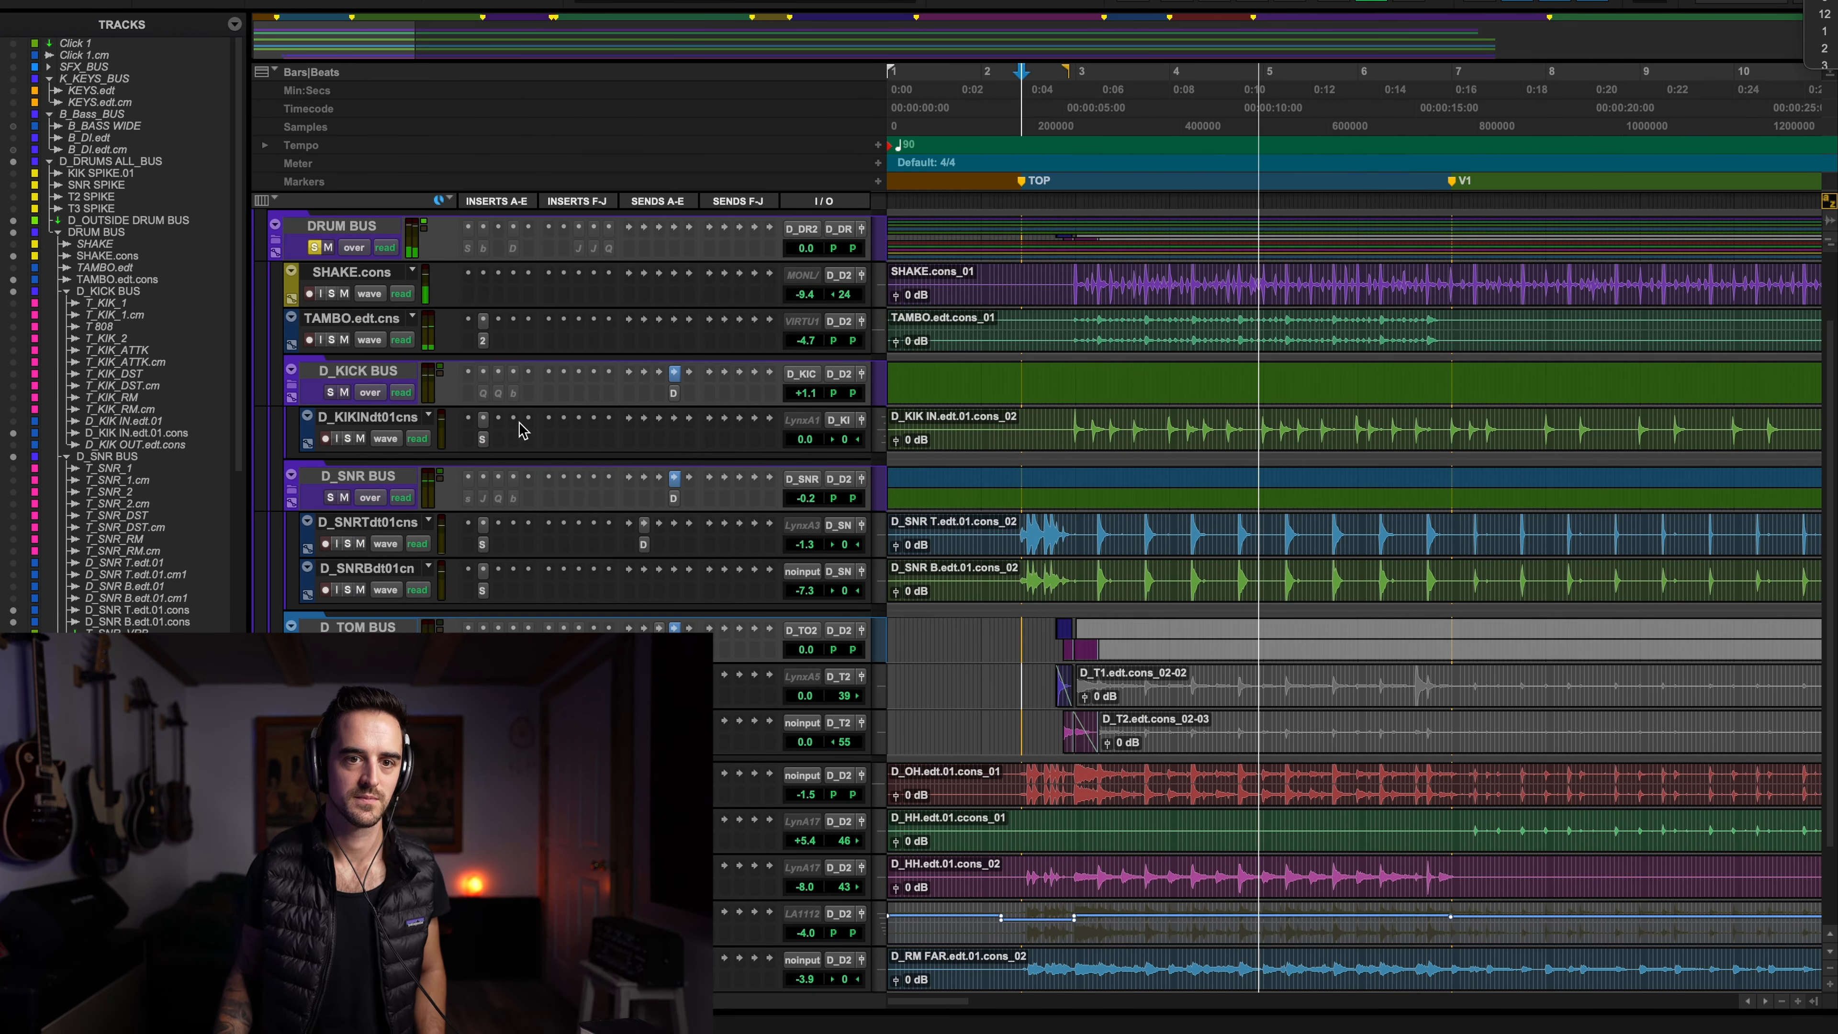
click(485, 440)
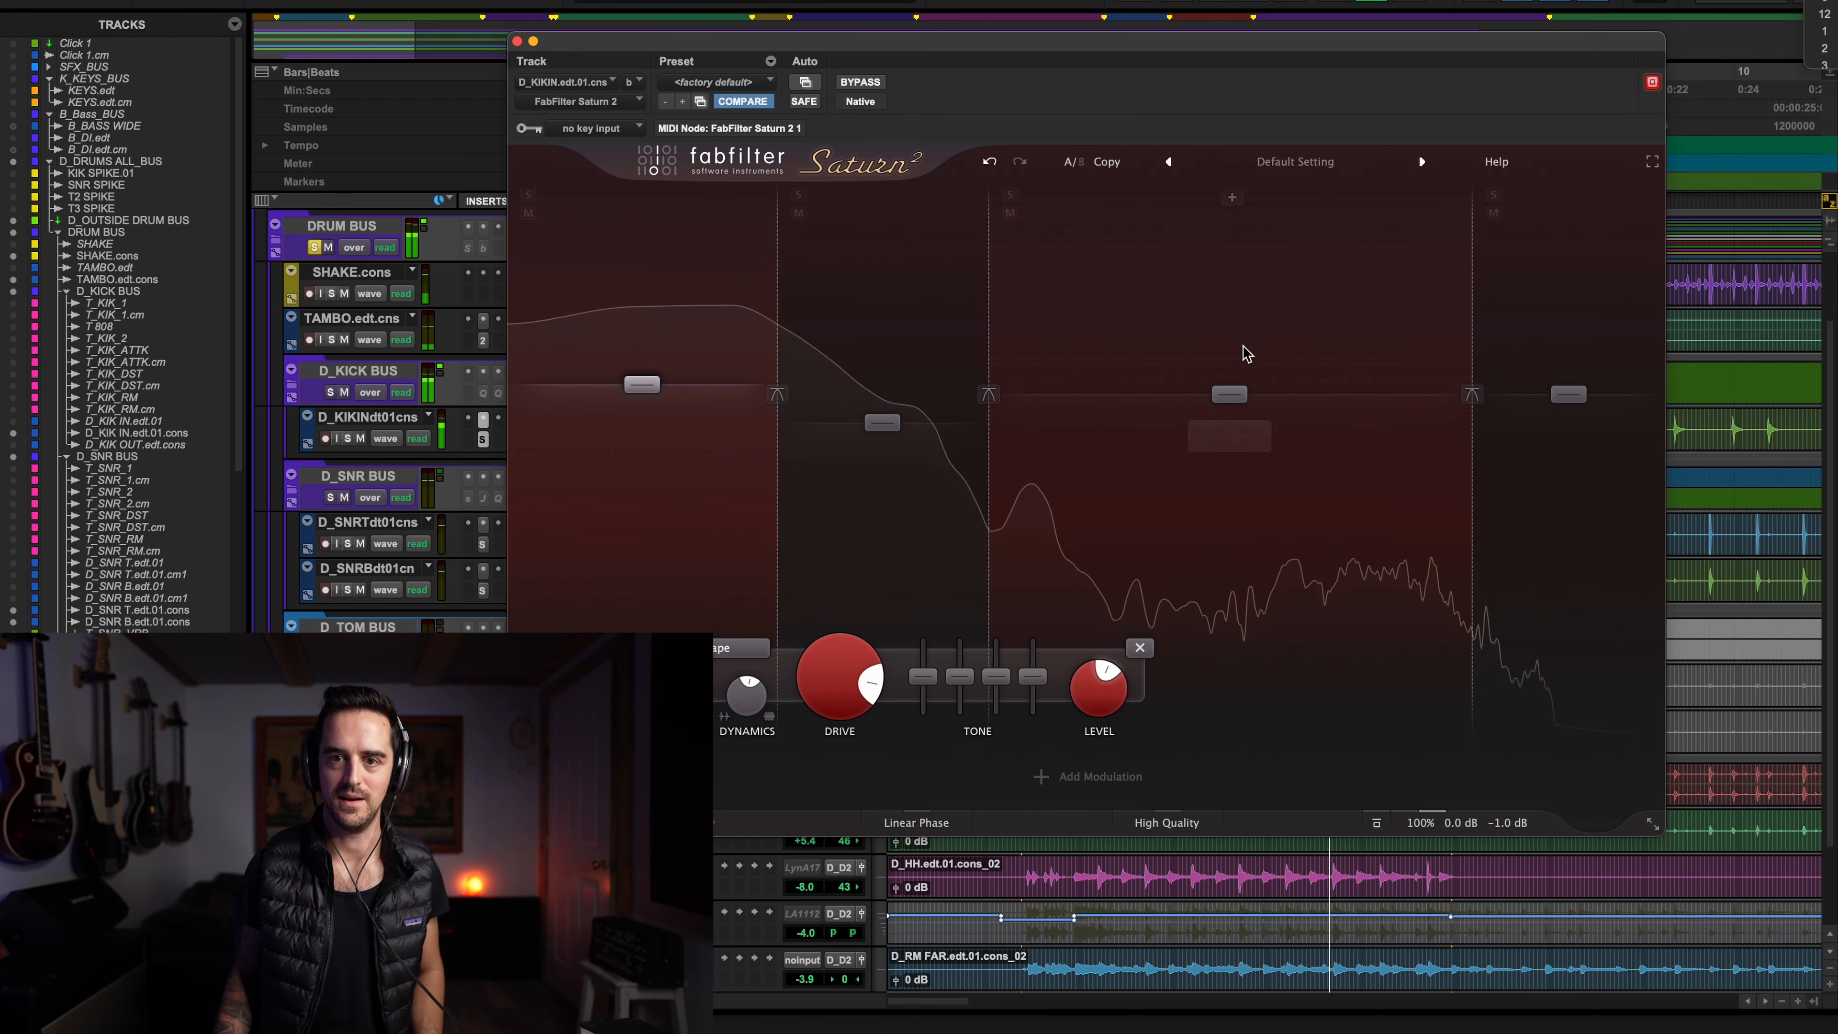
drag(1342, 394, 1358, 357)
drag(1472, 345, 1555, 345)
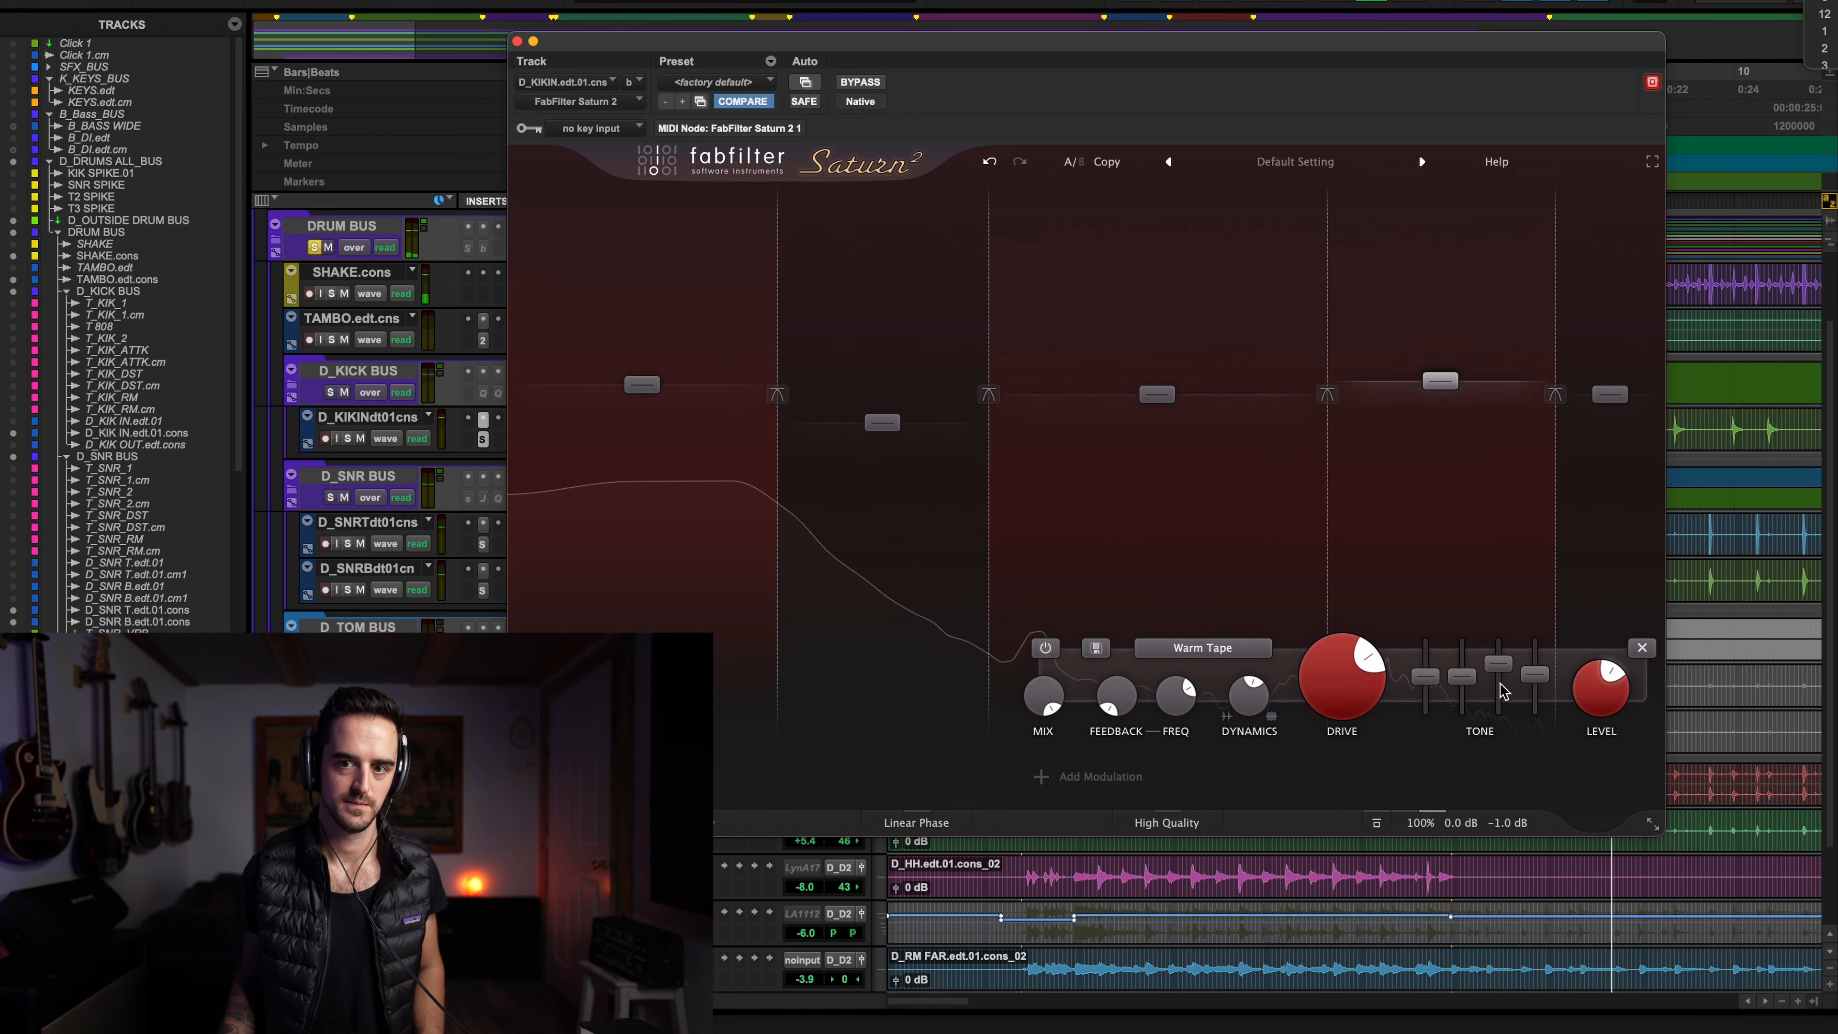
drag(883, 422, 882, 406)
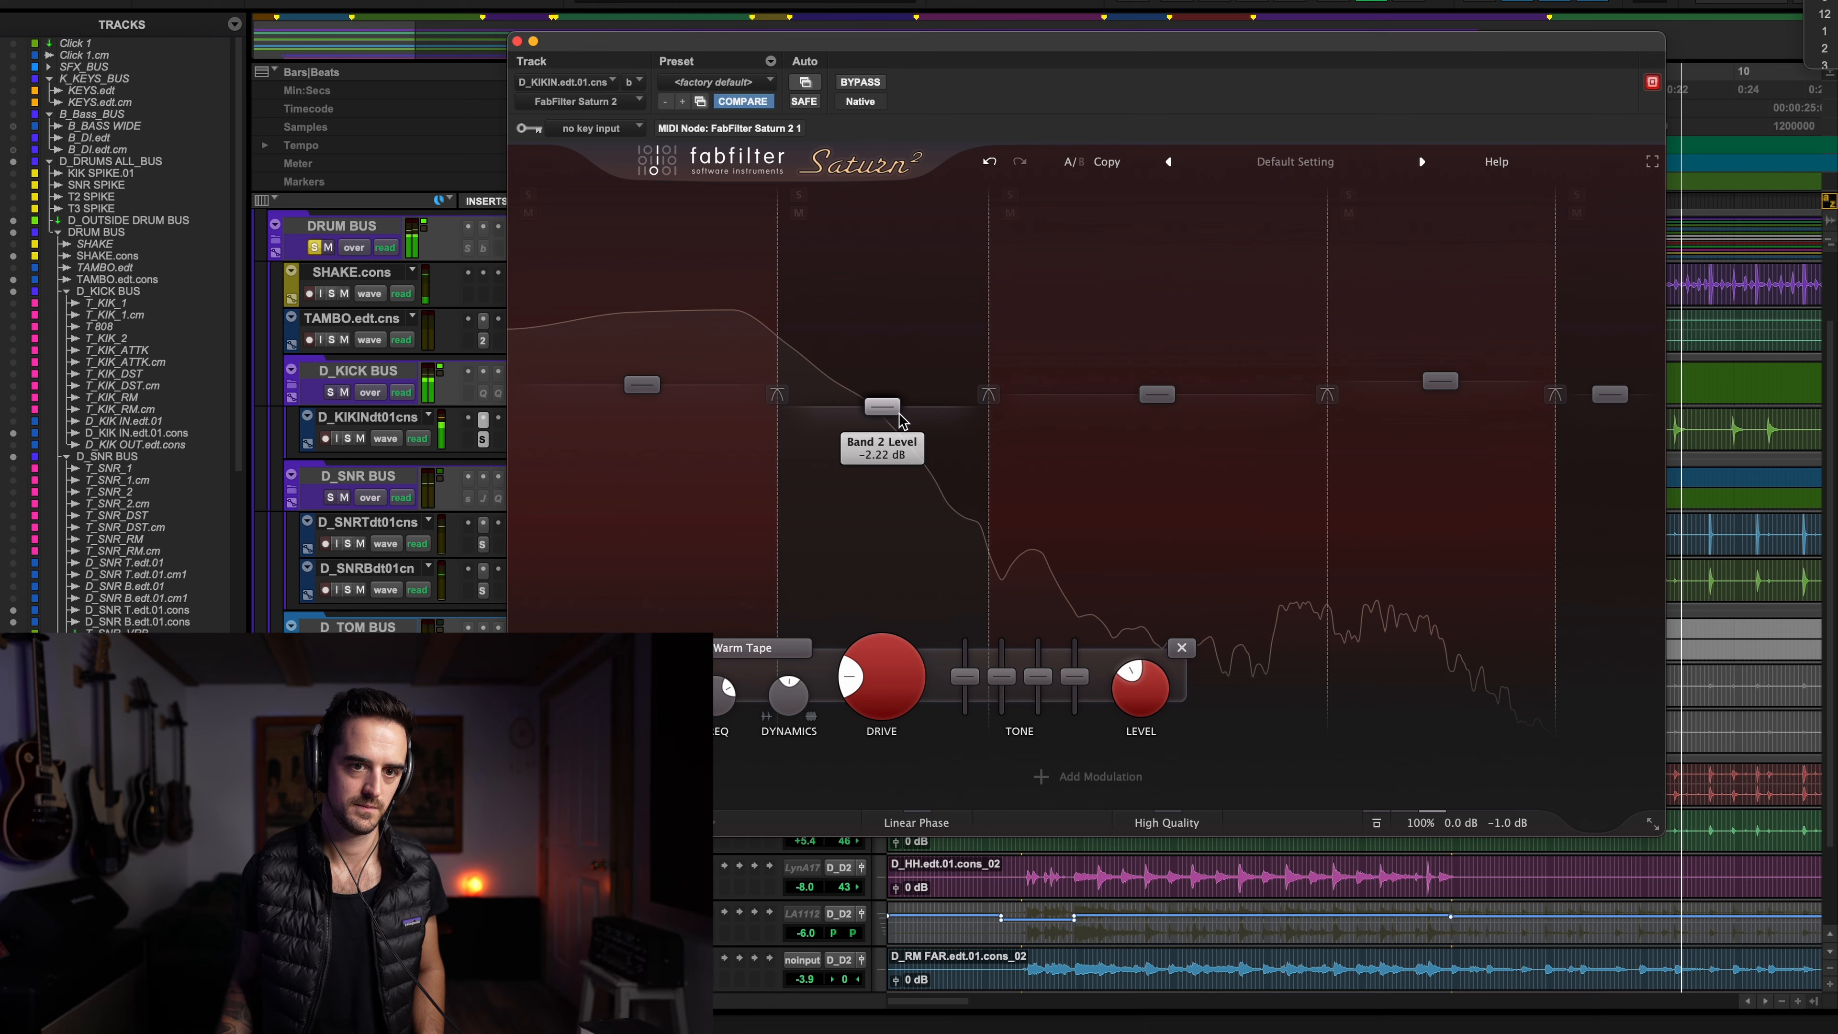
click(517, 41)
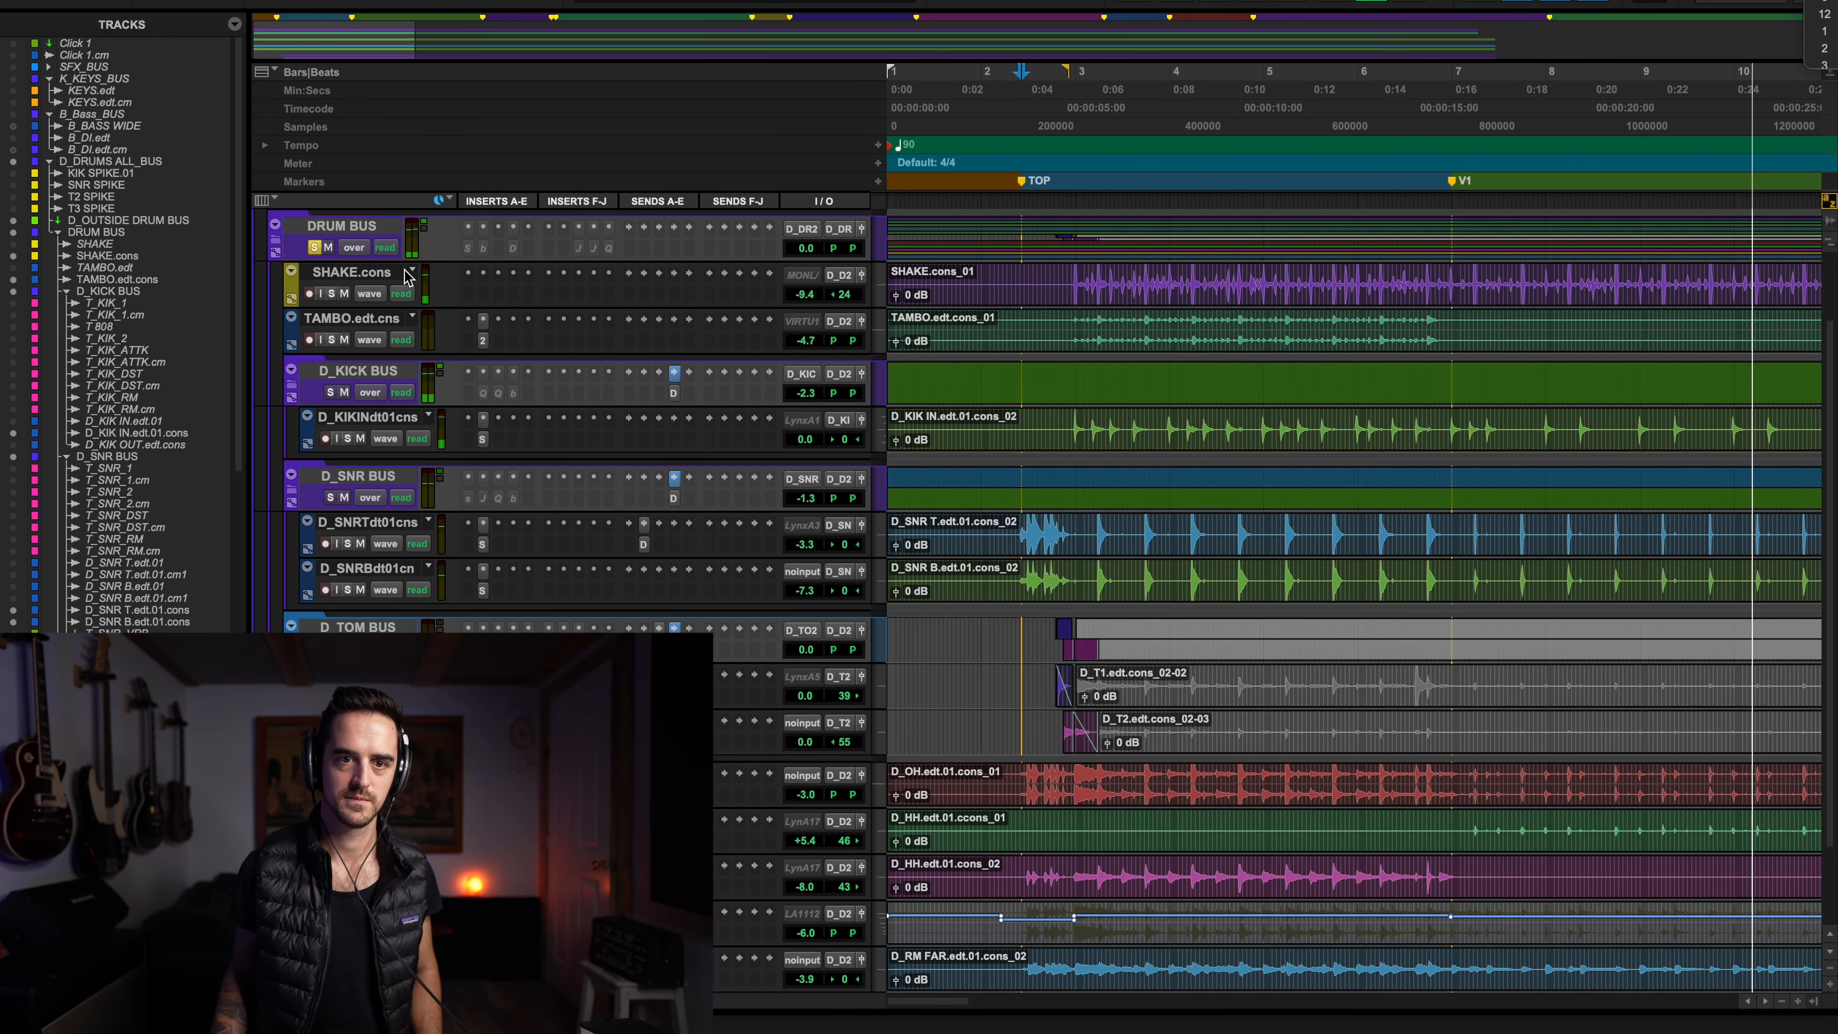
Insert FabFilter Saturn 2 on the DRUM BUS in its second insert slot
scroll(471, 497, up, 3)
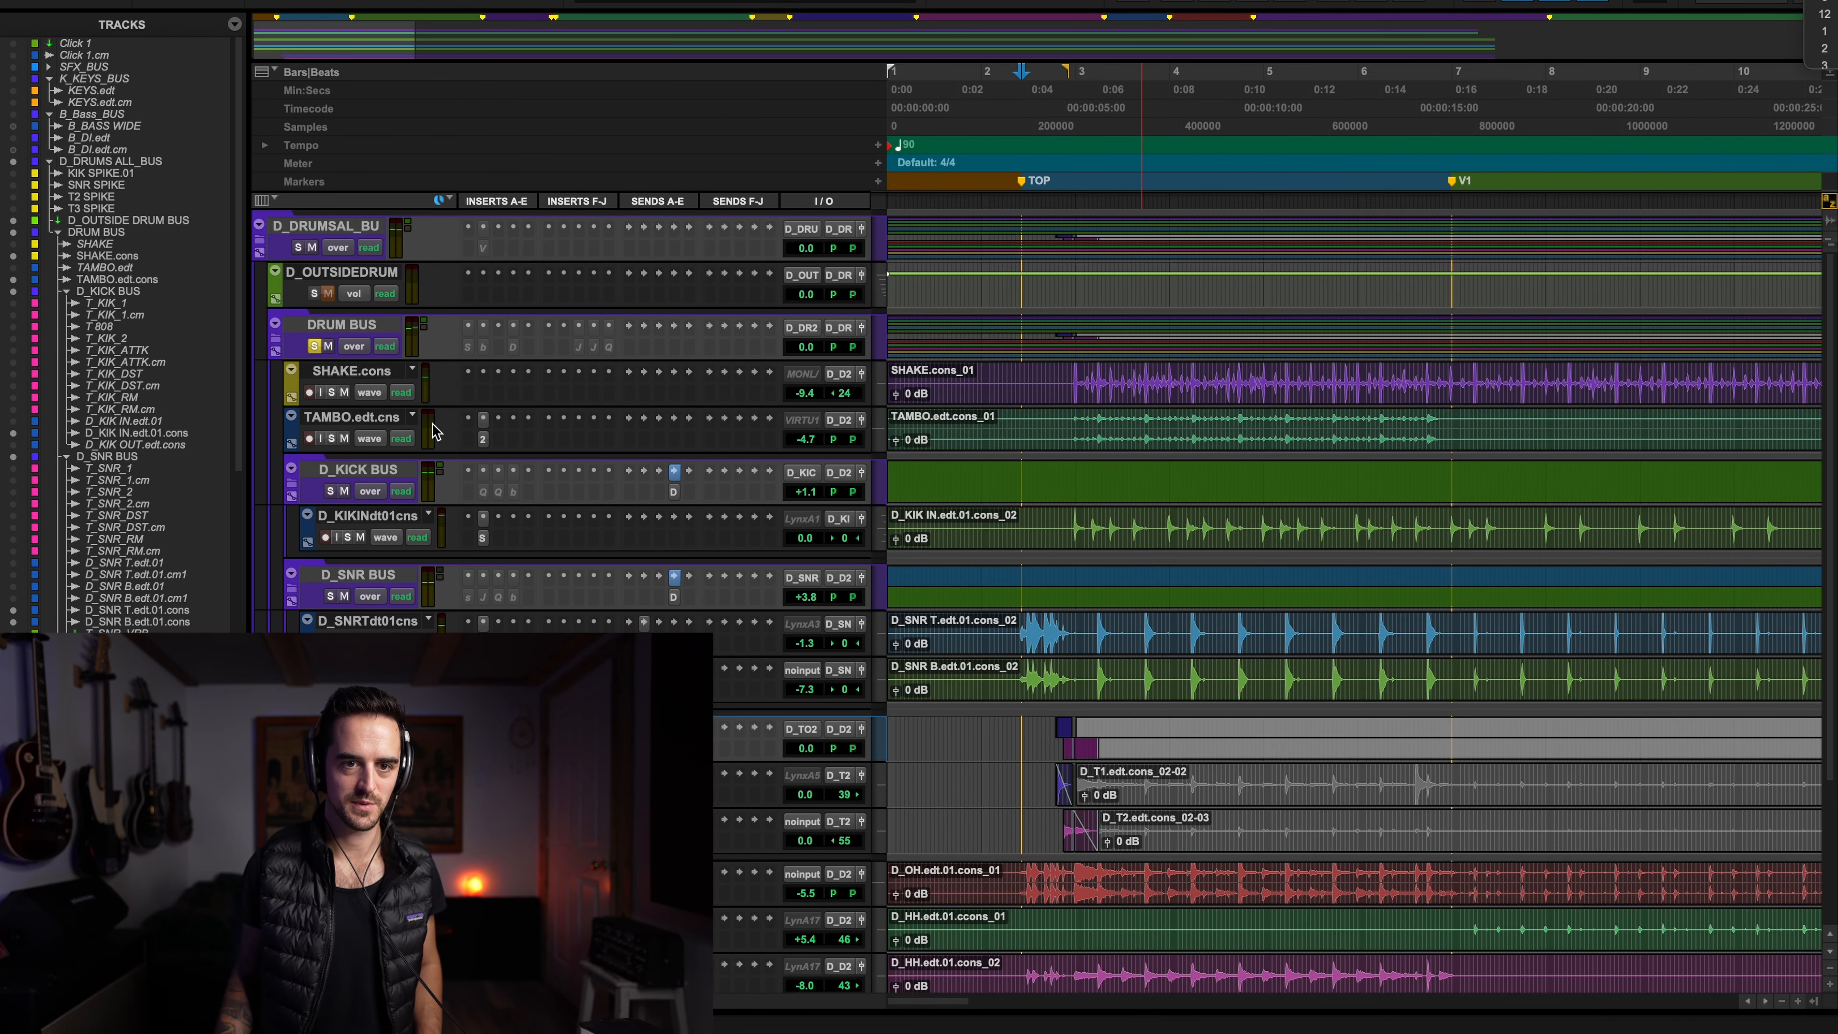
click(482, 330)
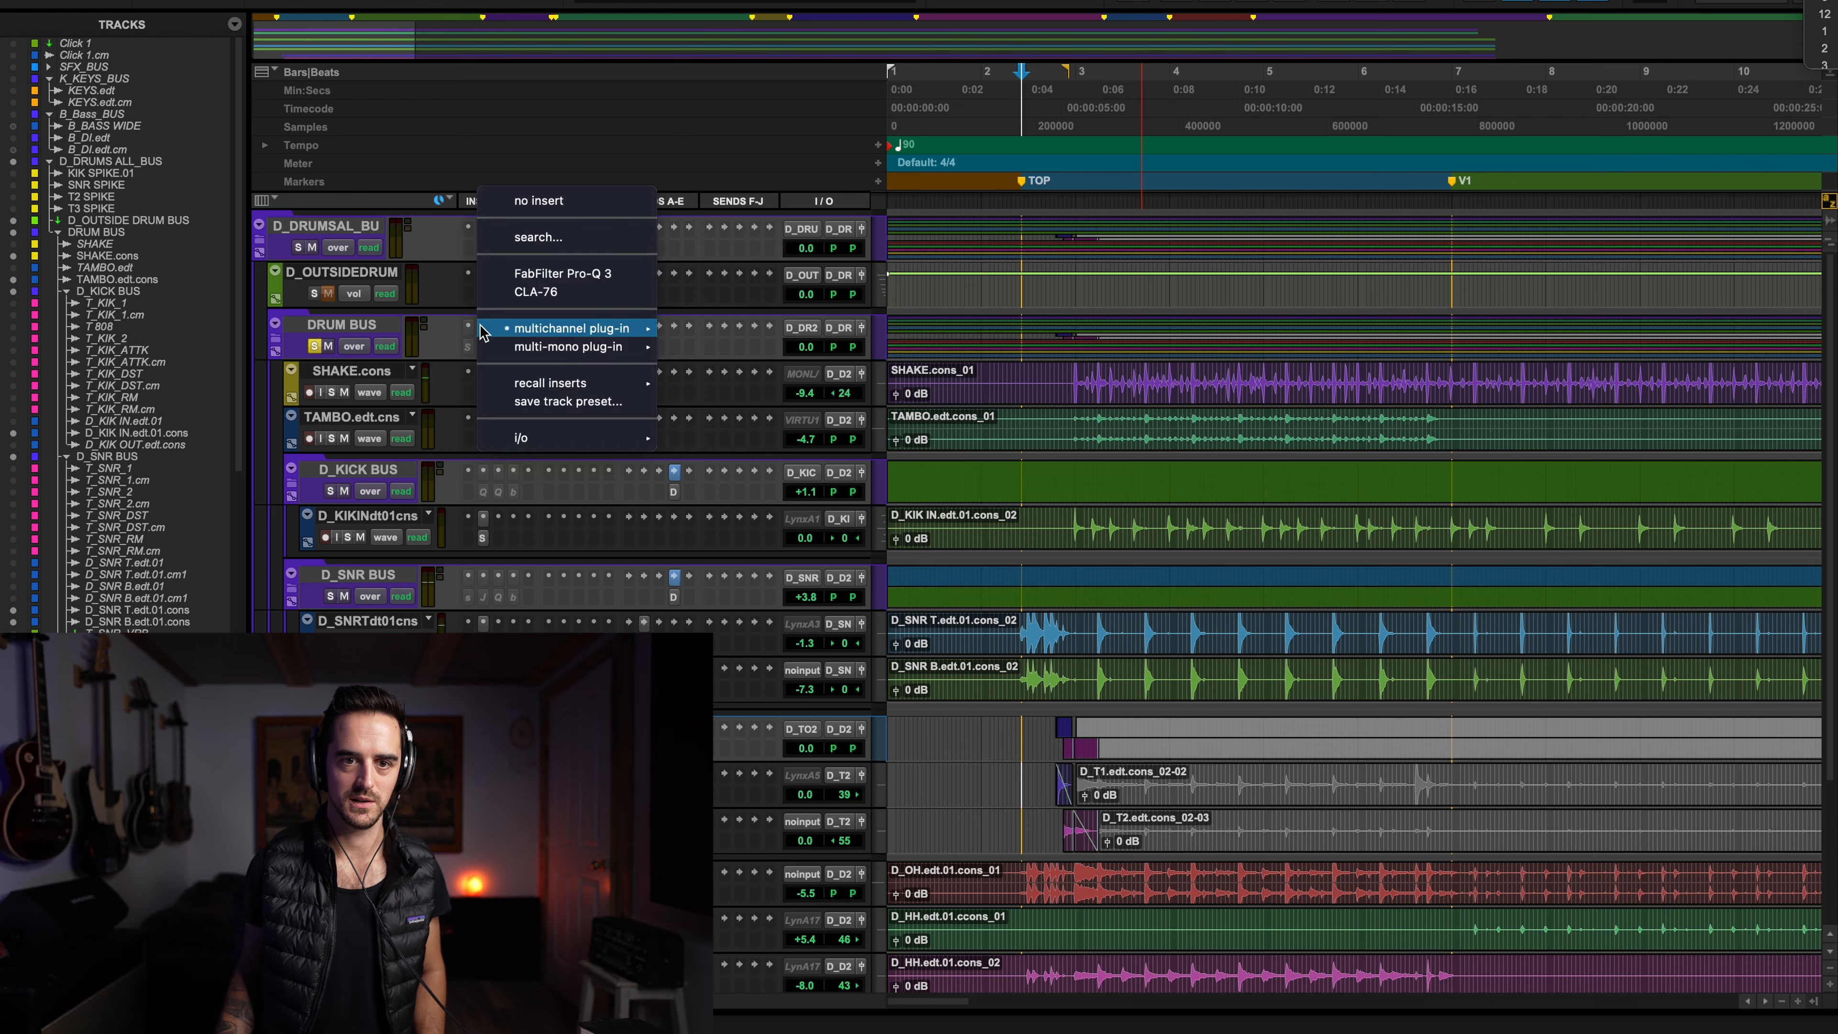
click(540, 241)
text(satu)
key(Return)
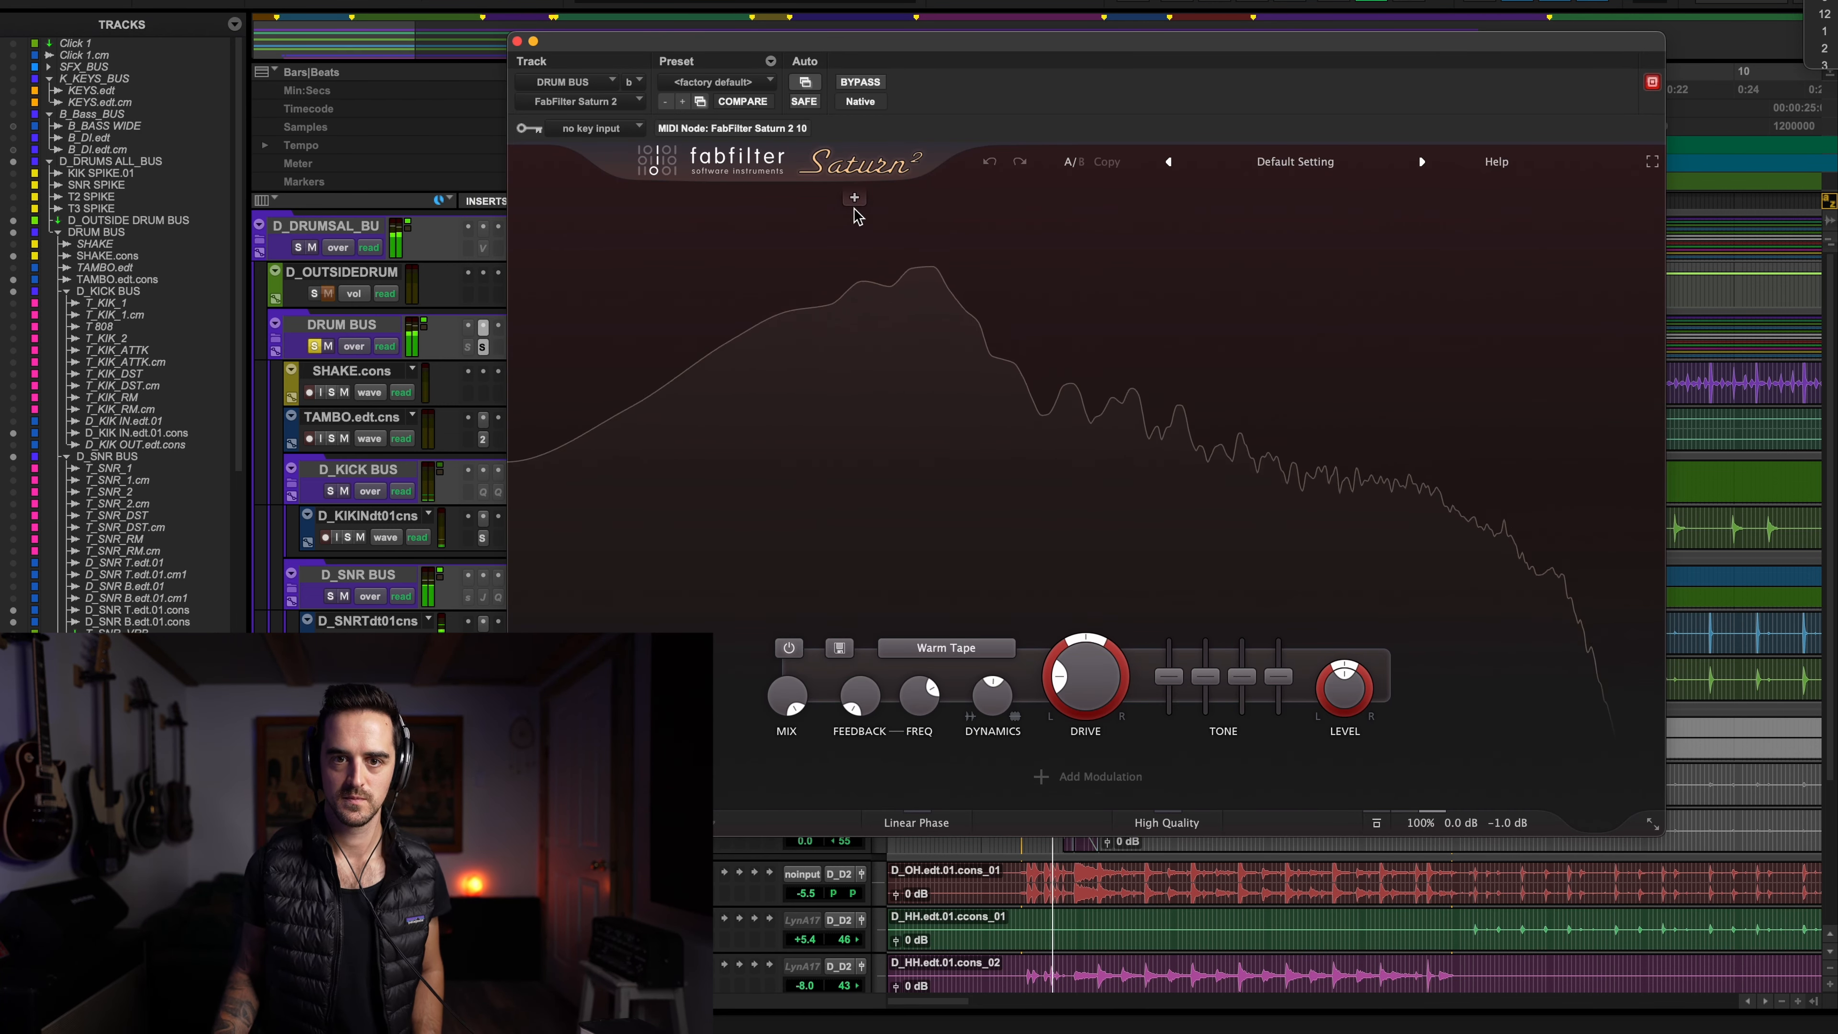
Divide the DRUM BUS saturation into four bands and move the second crossover to a lower frequency
click(854, 197)
click(1134, 197)
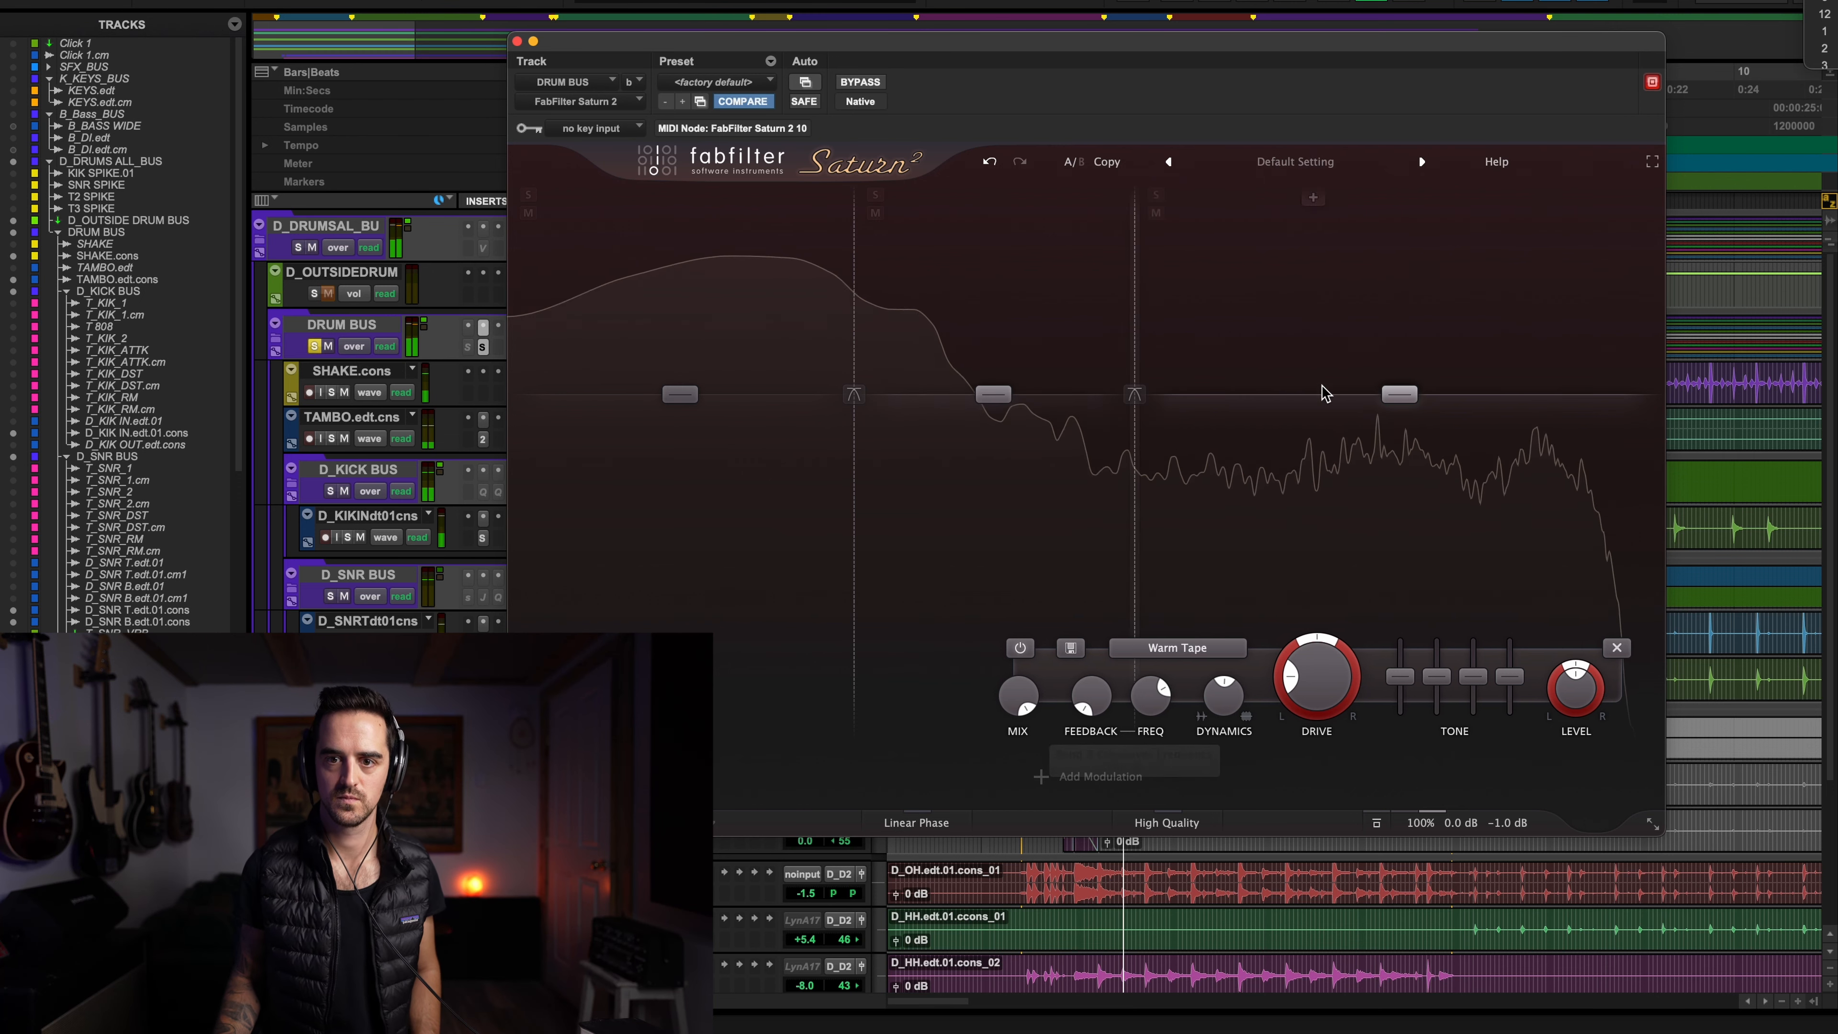
click(1451, 197)
drag(1148, 304, 1056, 304)
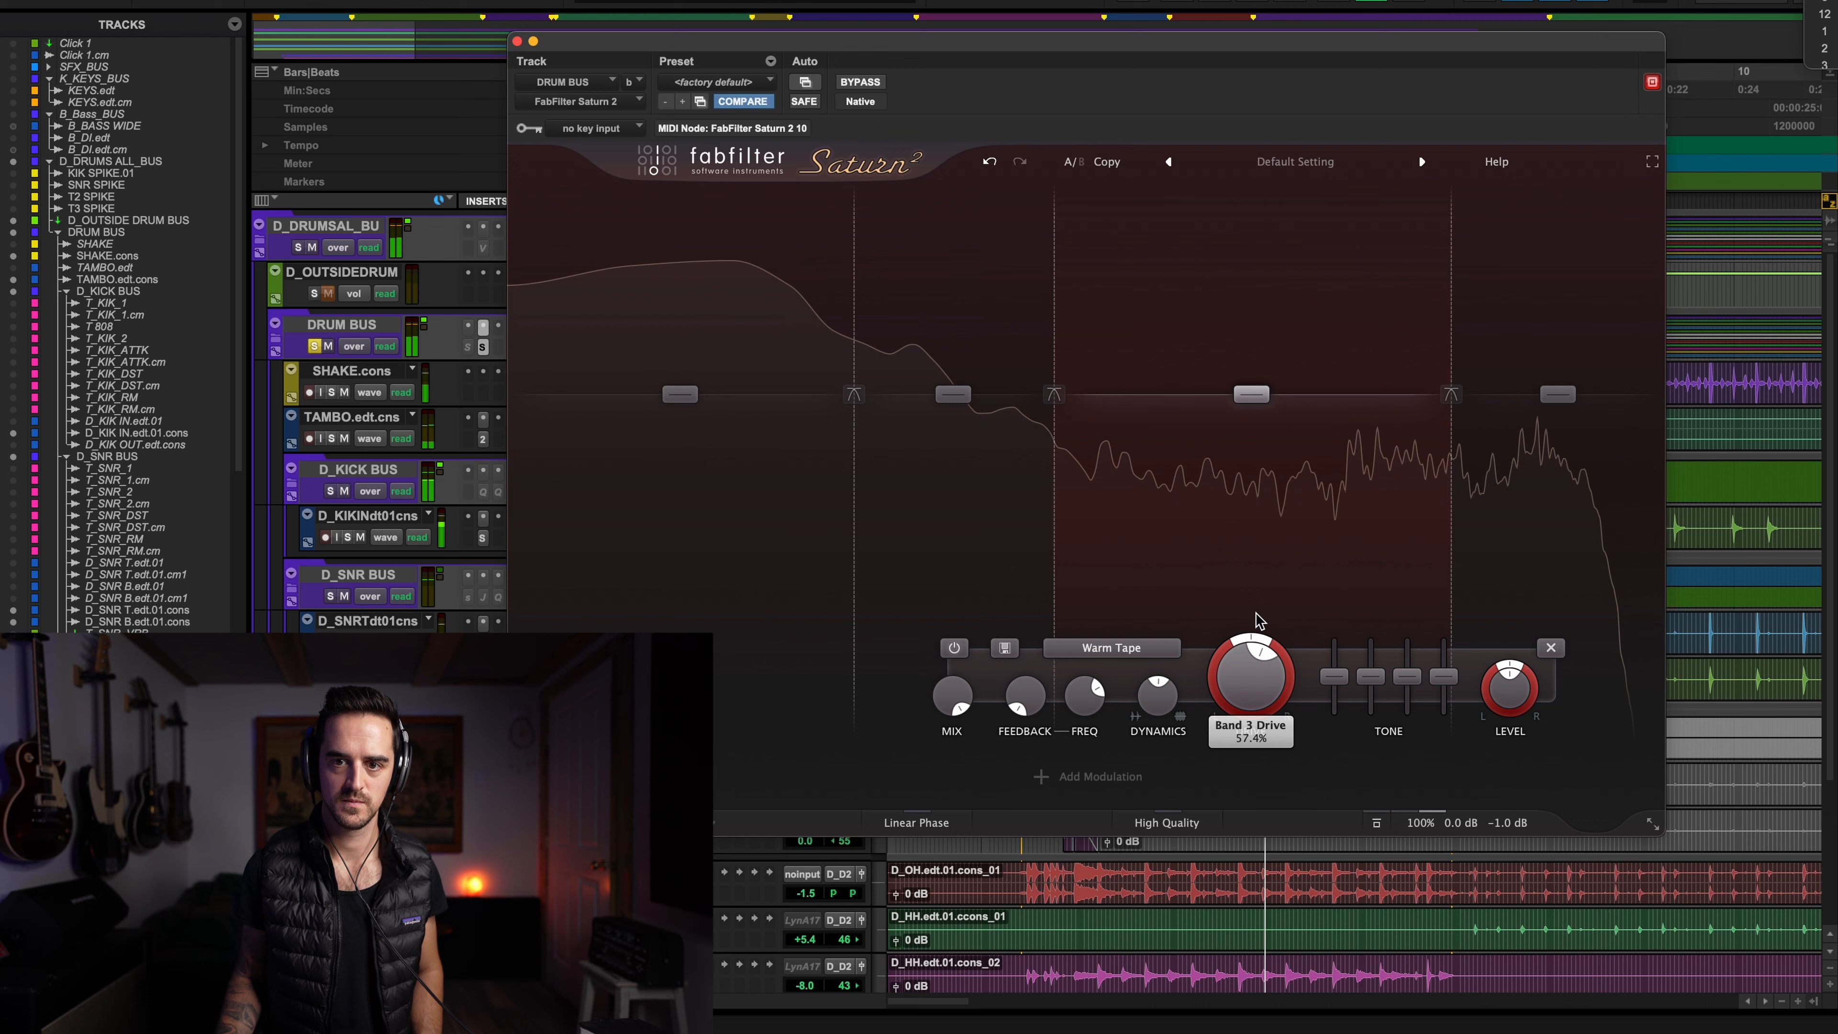
Set Band 3 Drive to 48.4% and slightly raise the level of the lowest band on the DRUM BUS
drag(1254, 648, 1249, 684)
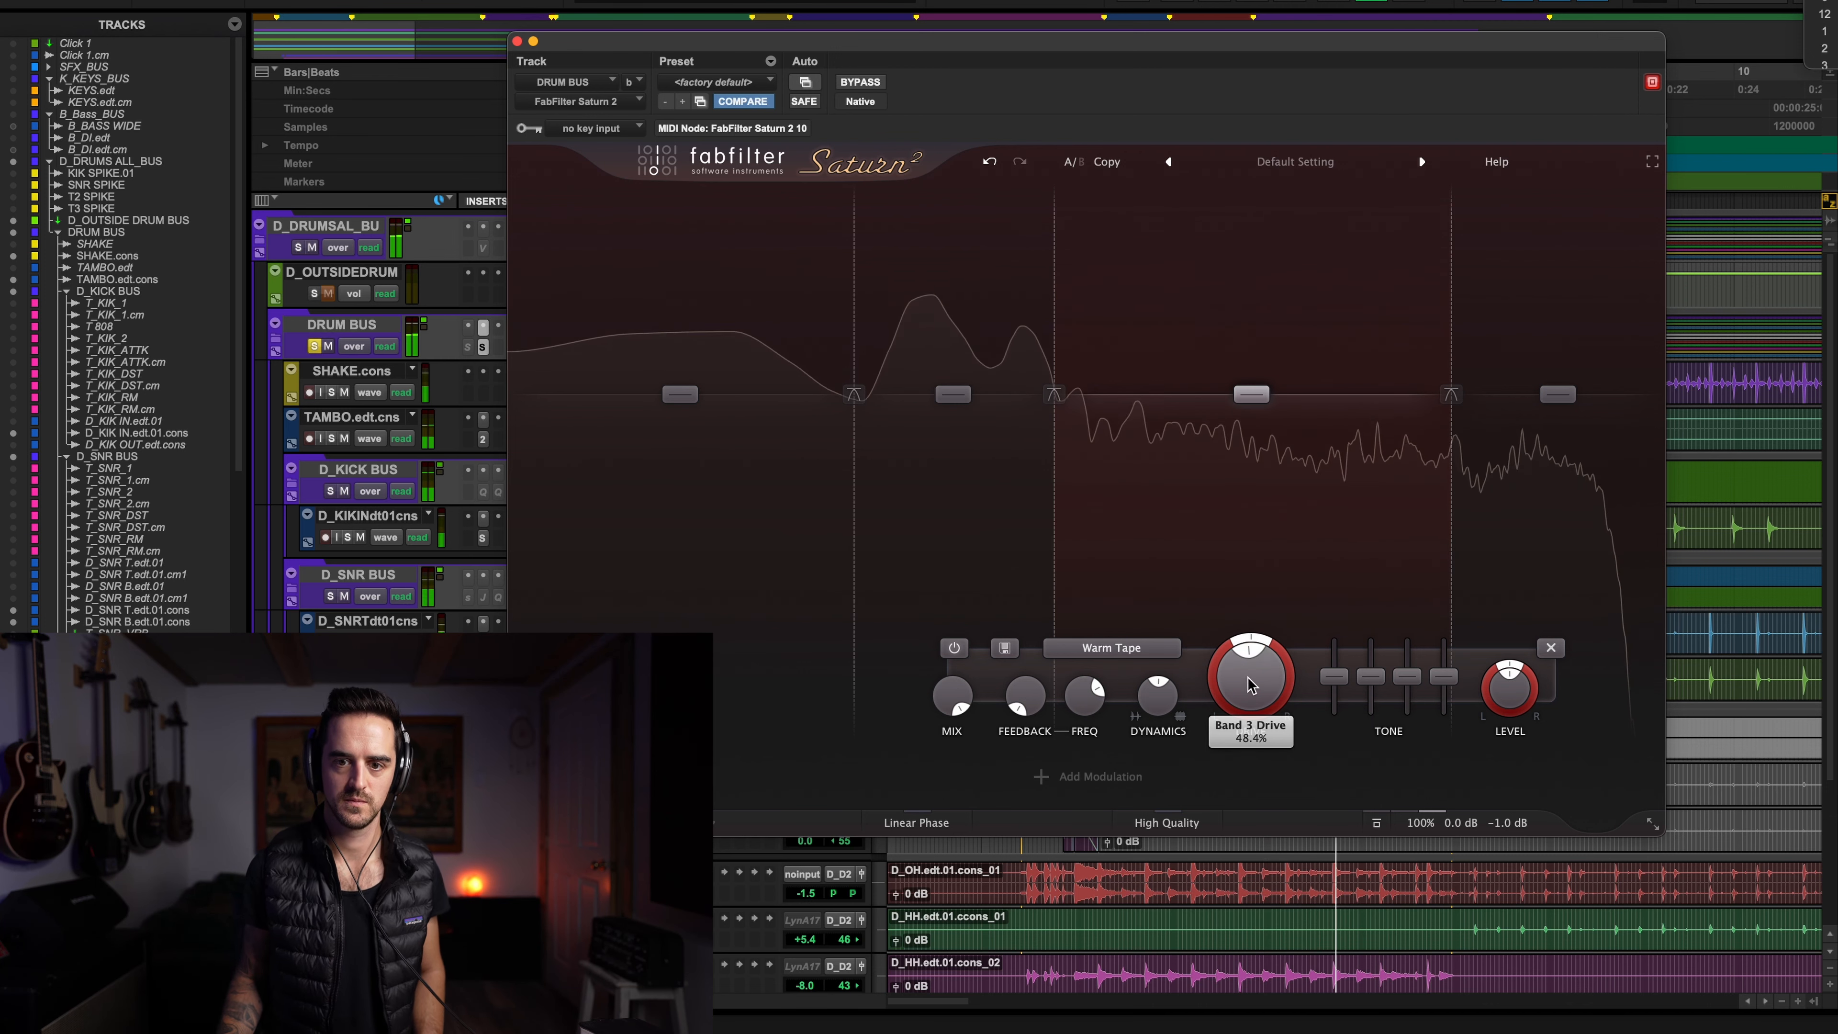
click(681, 395)
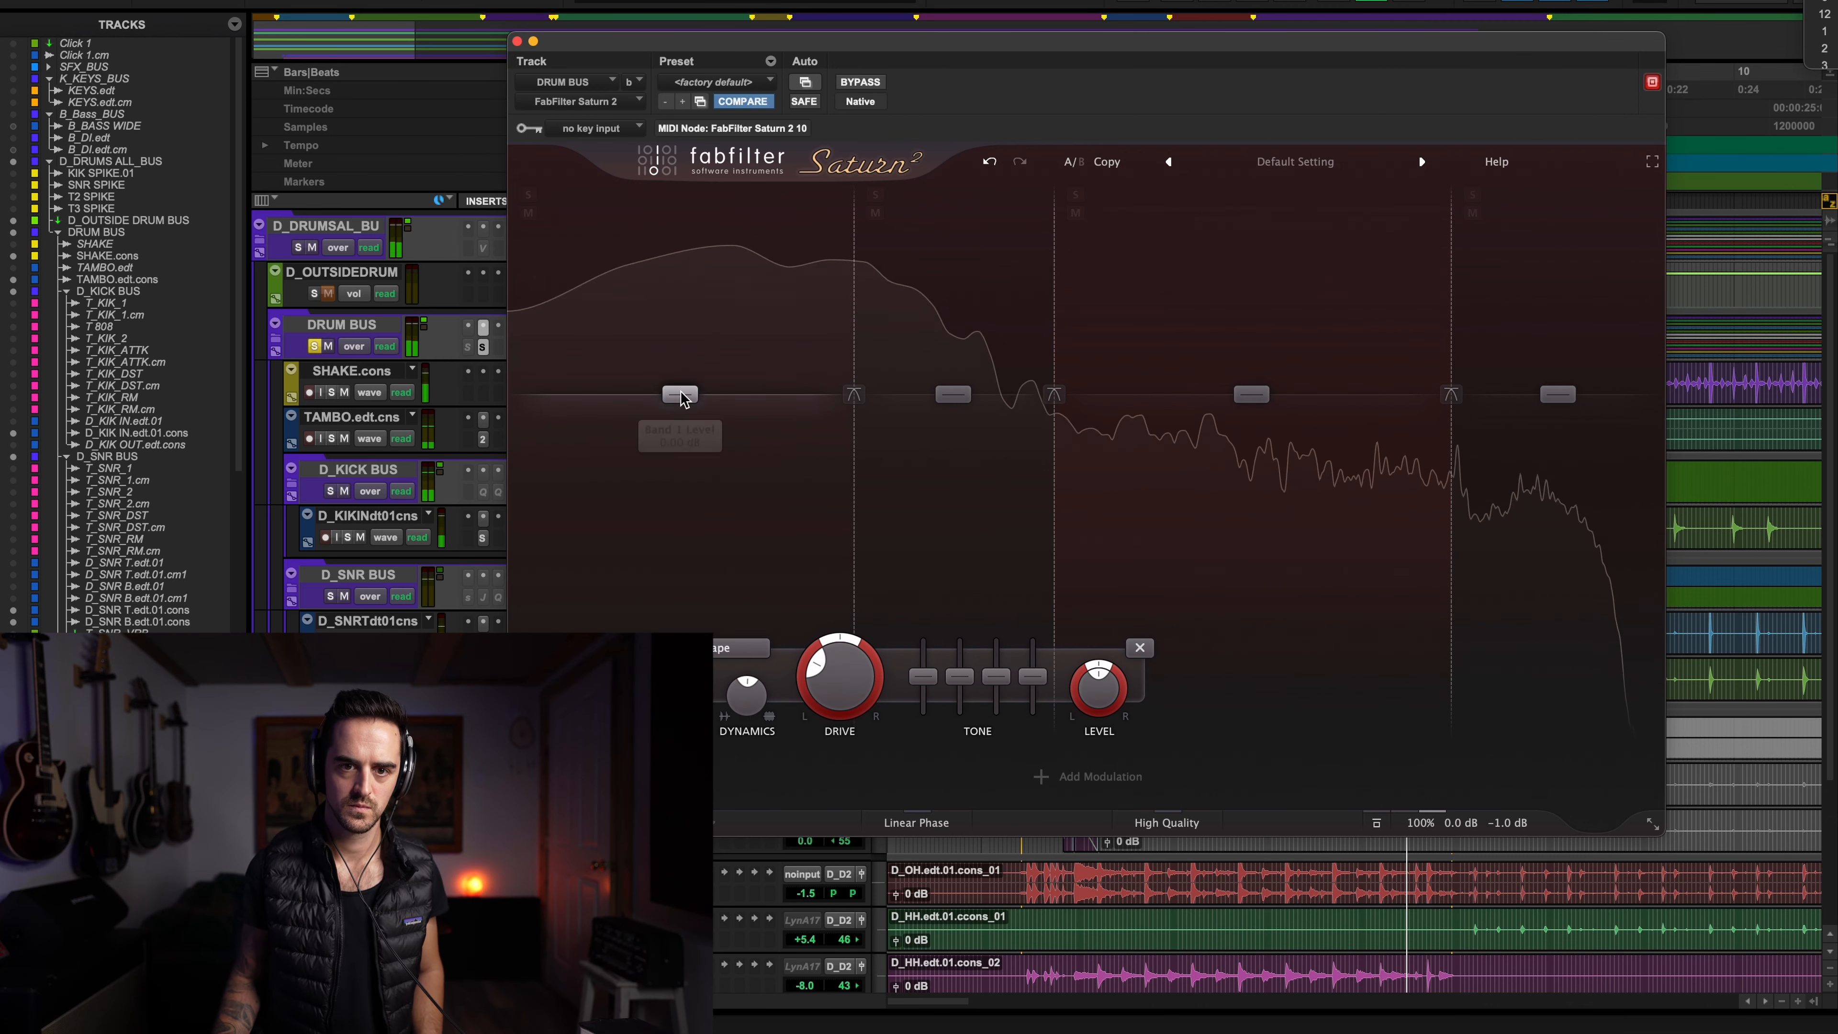
drag(681, 396, 681, 380)
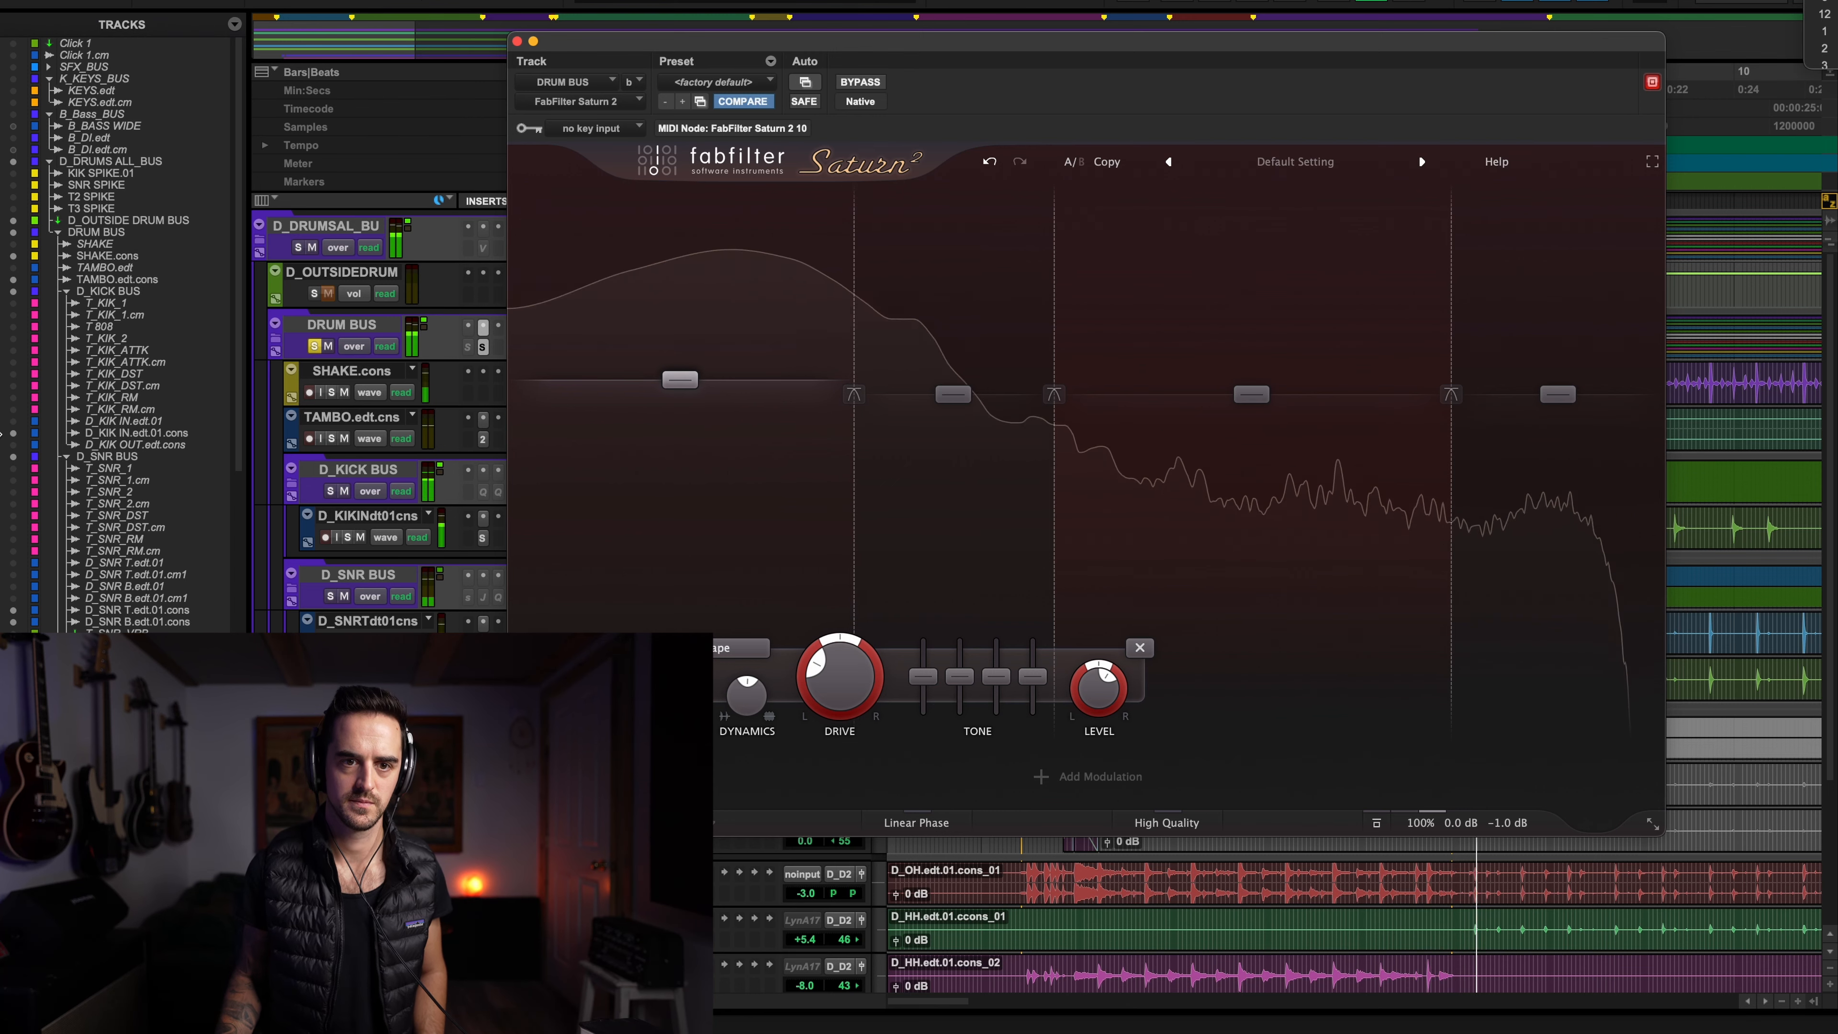
click(517, 41)
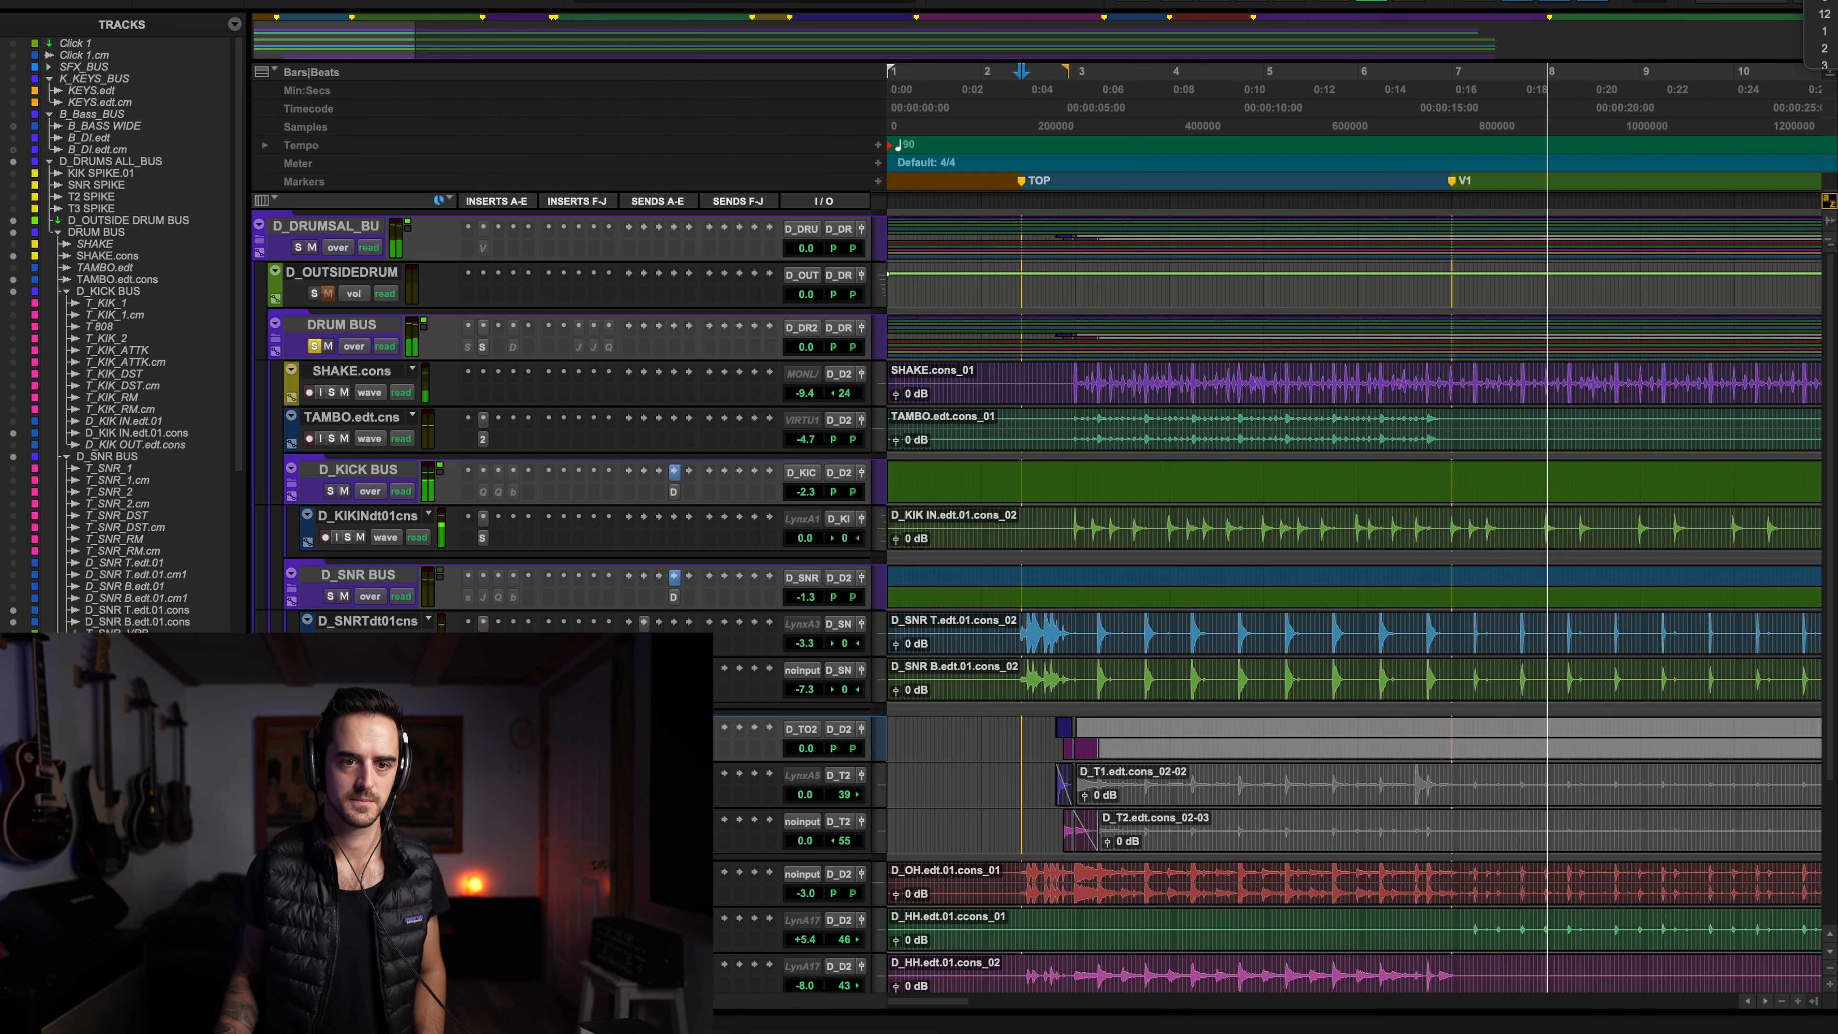
Select the tracks from DRUM BUS down to D_RM FAR and compare drum playback with their saturation inserts bypassed and active
click(346, 325)
key(space)
scroll(346, 325, down, 5)
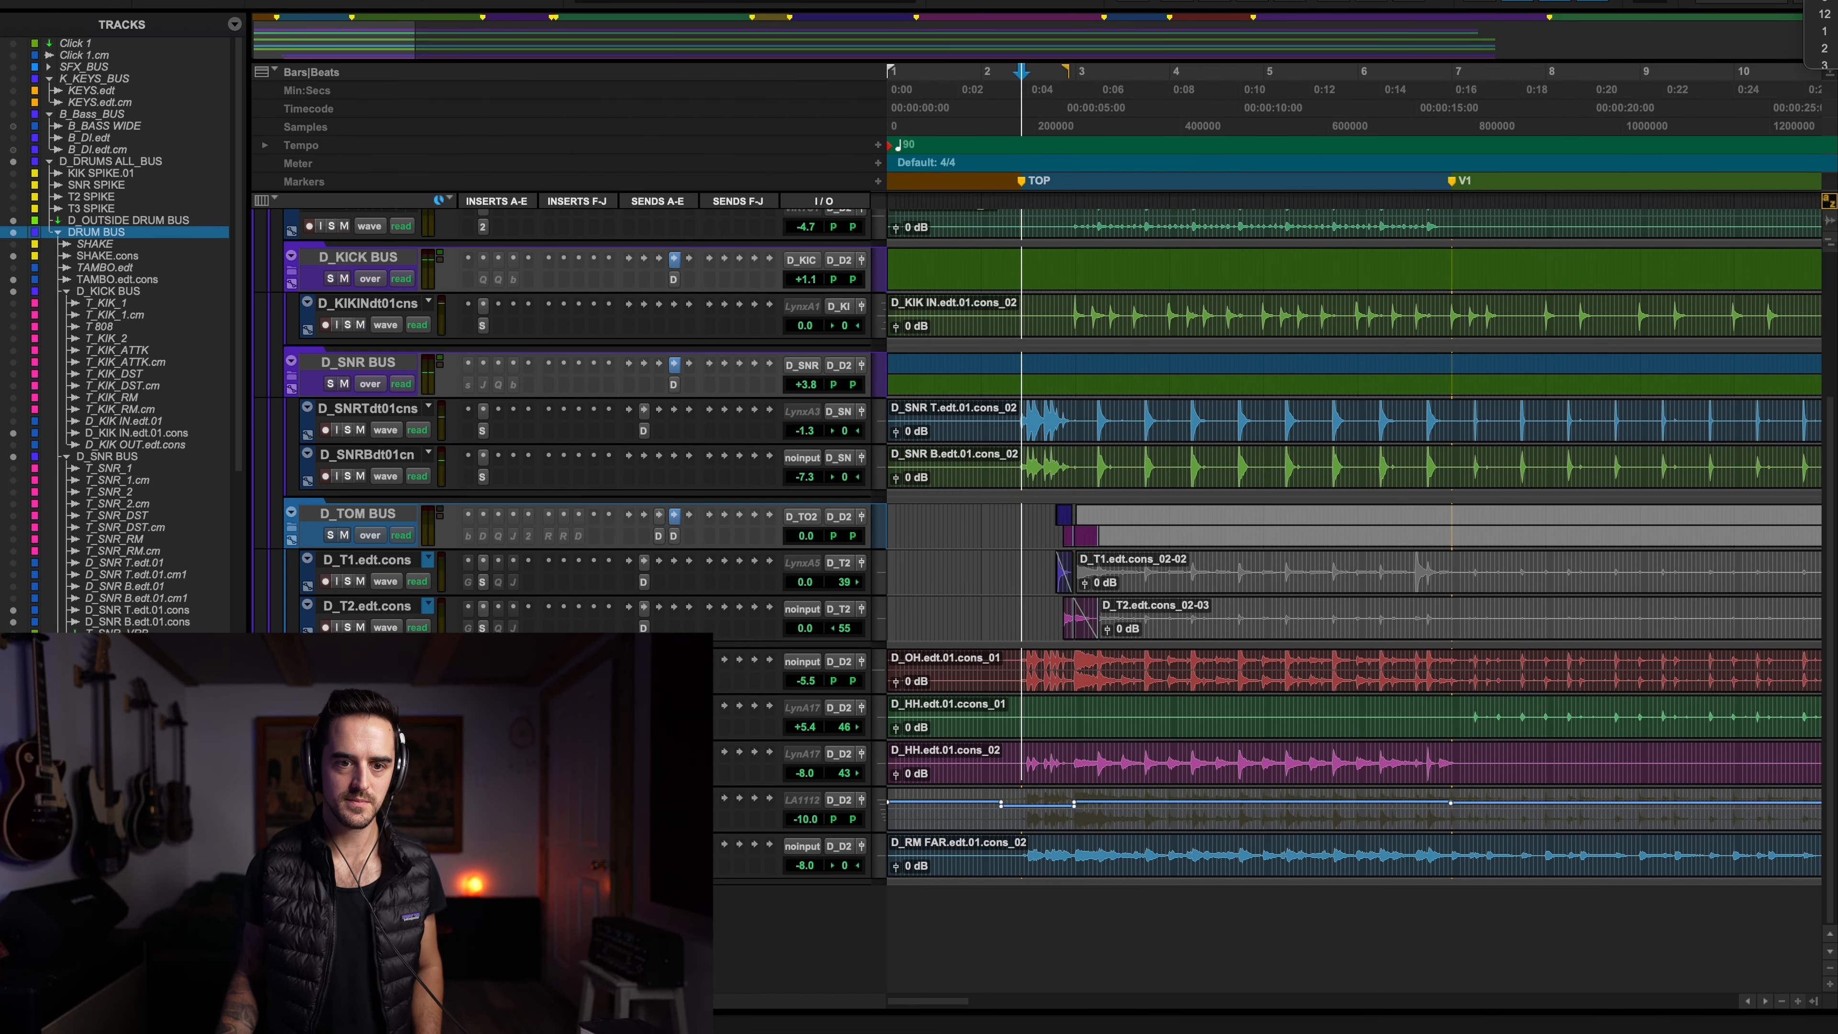
shift+click(108, 616)
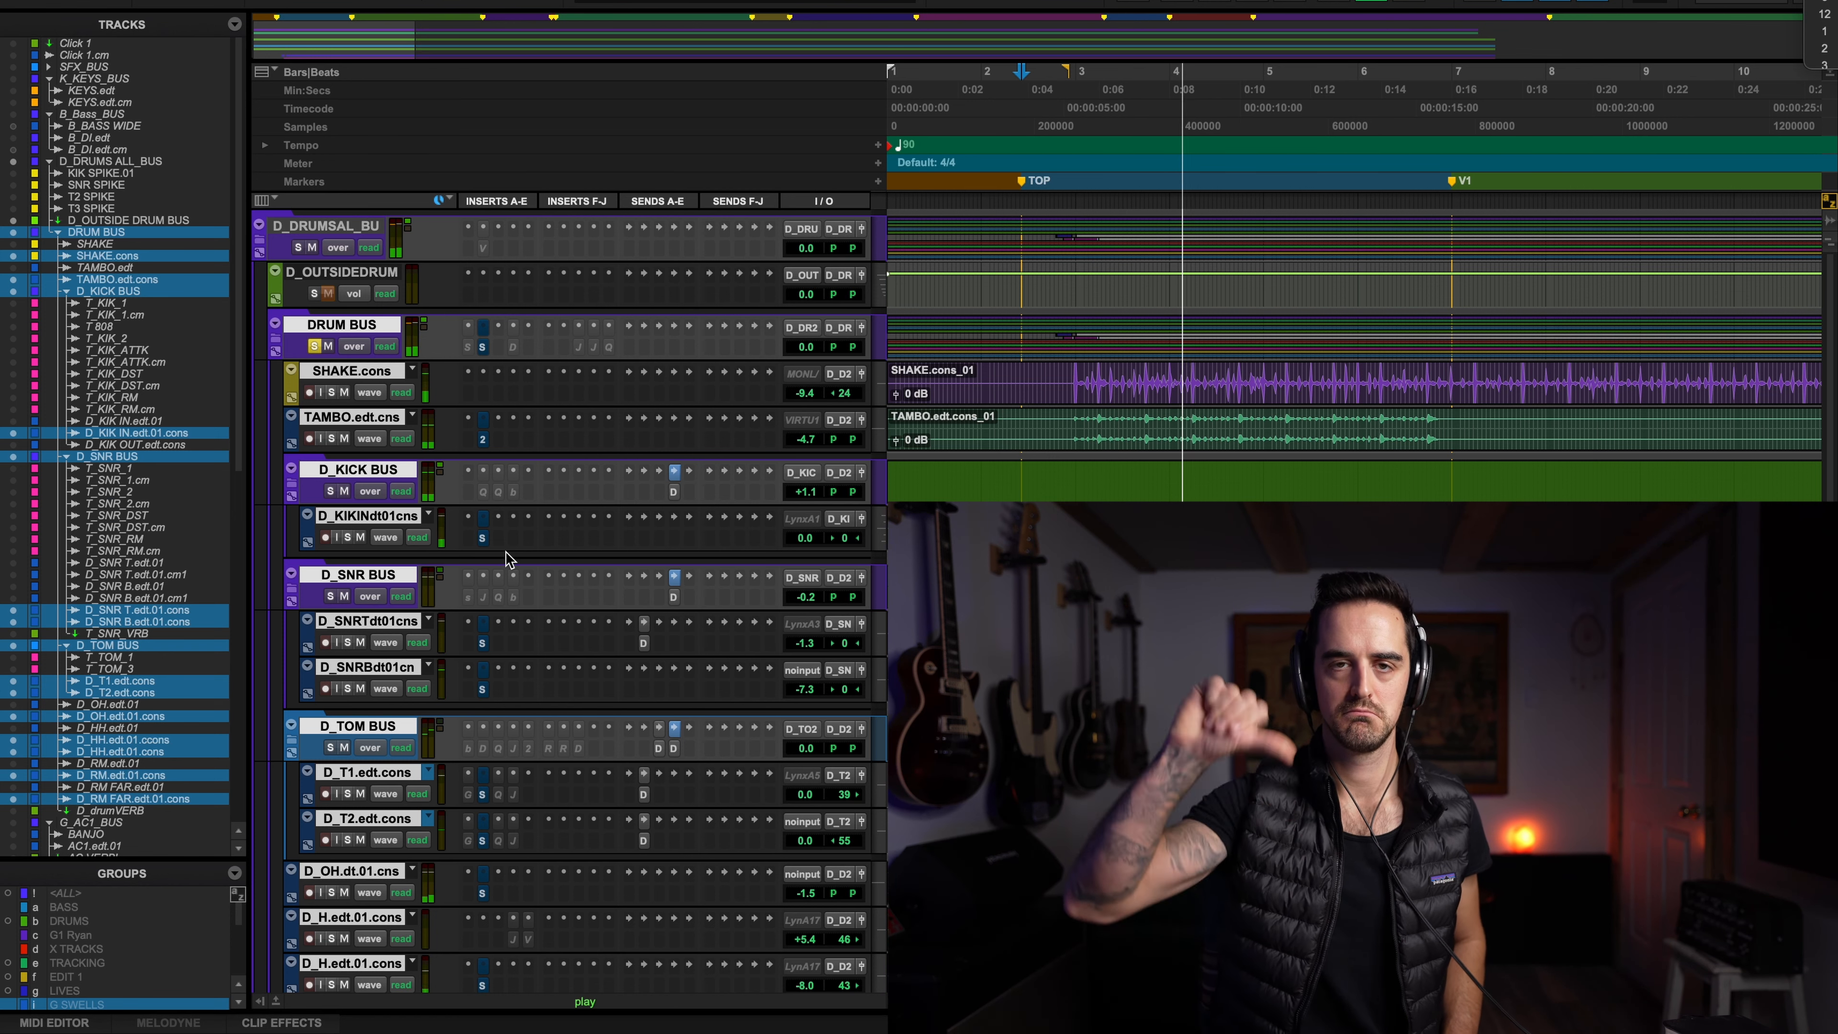
key(space)
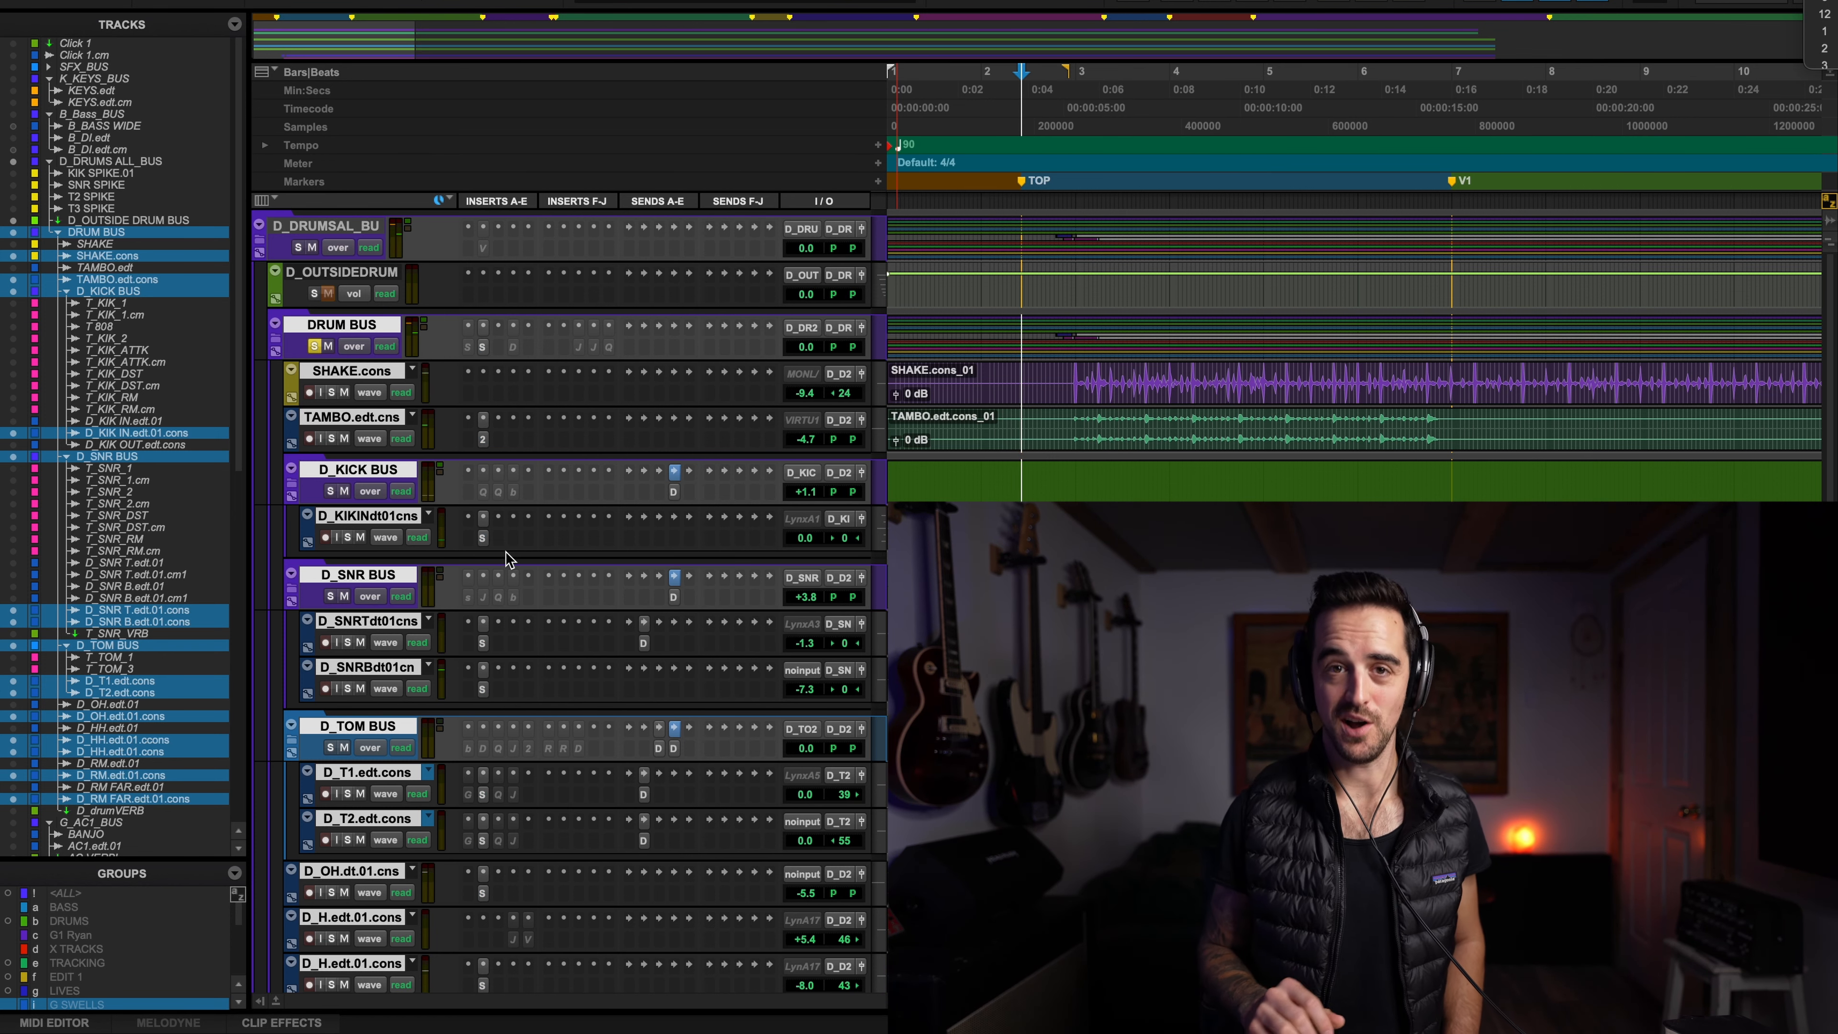
key(space)
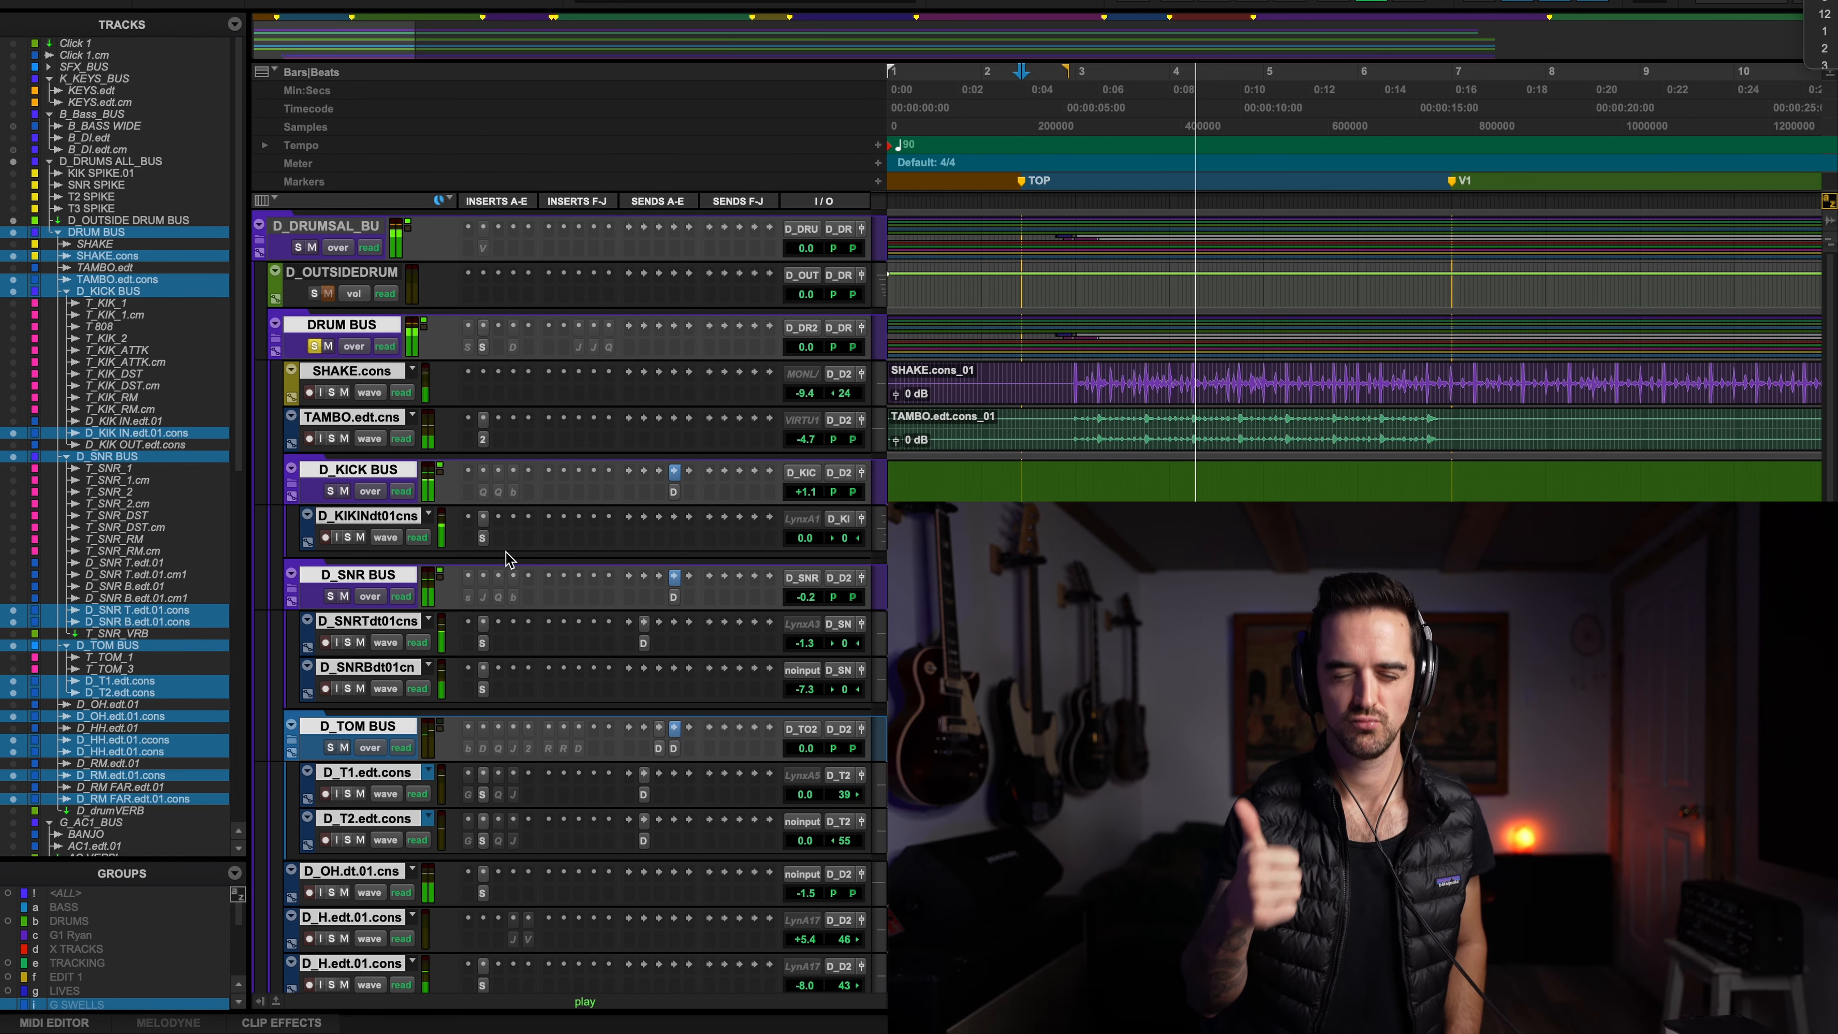
key(space)
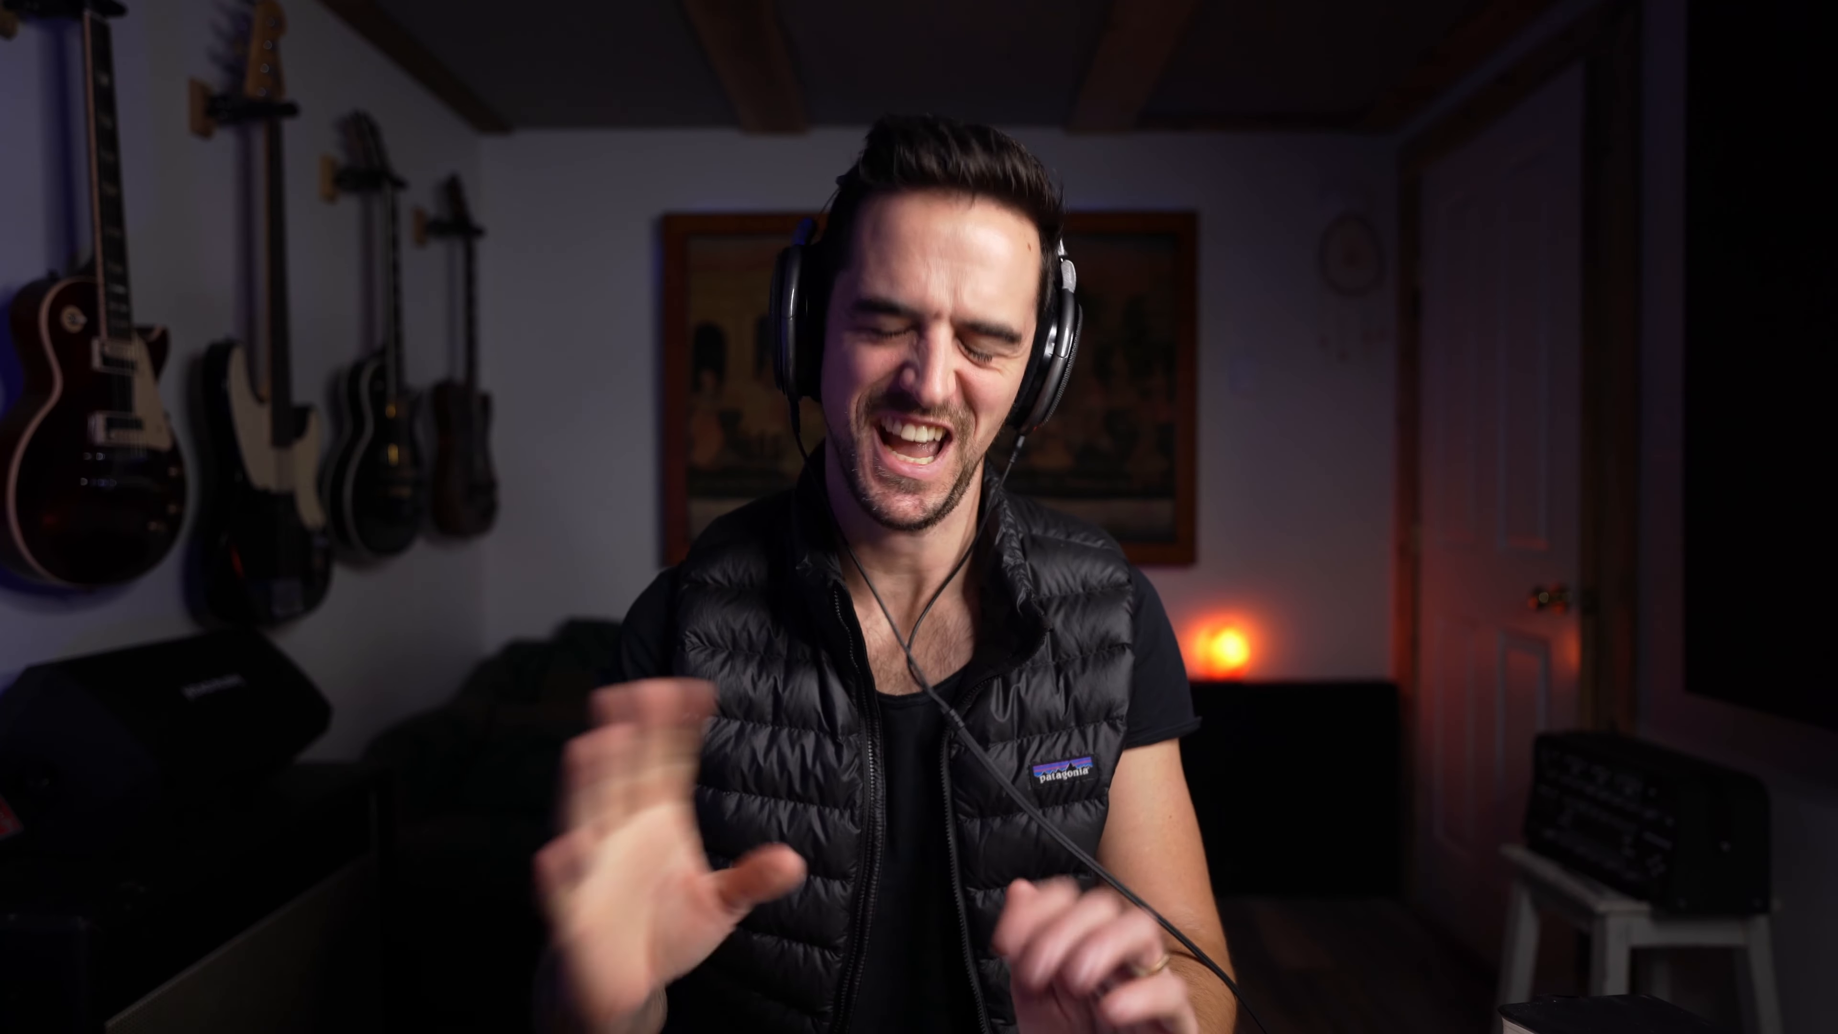